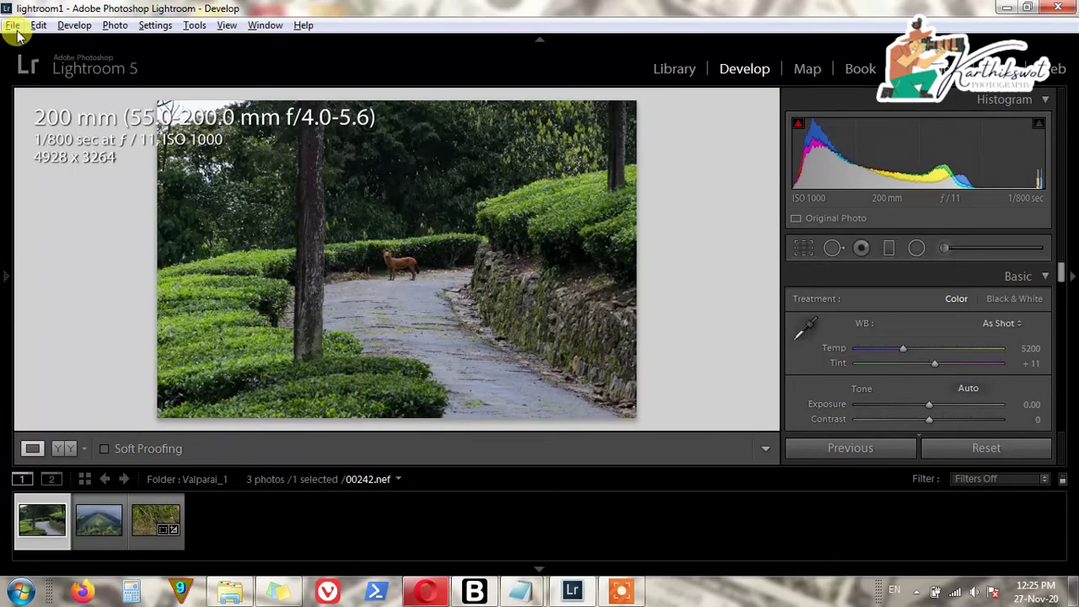
{"action": "left_click", "coordinate": [15, 28]}
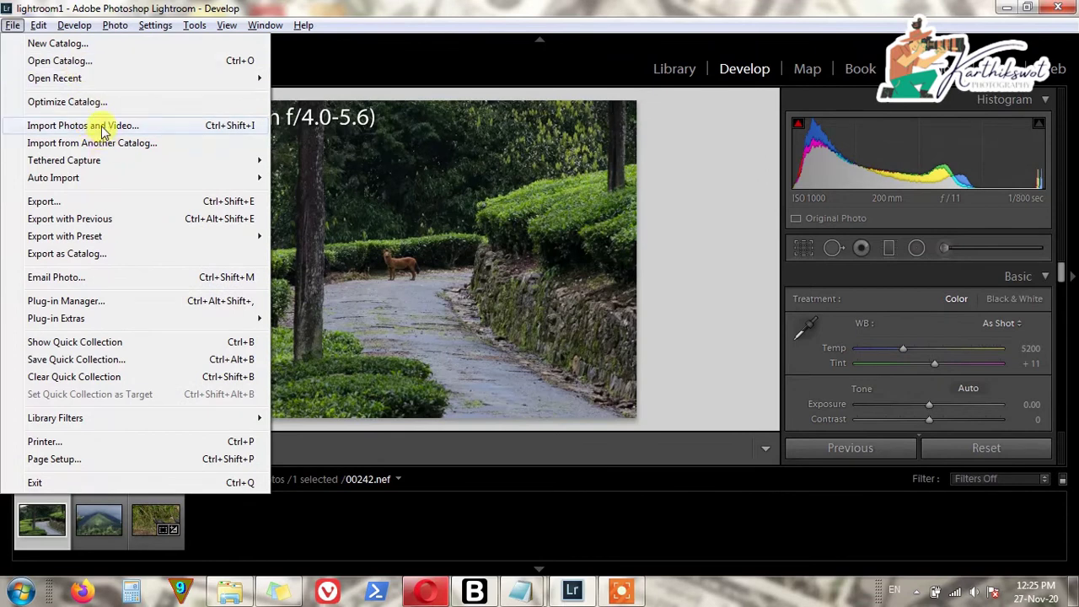
{"action": "left_click", "coordinate": [101, 129]}
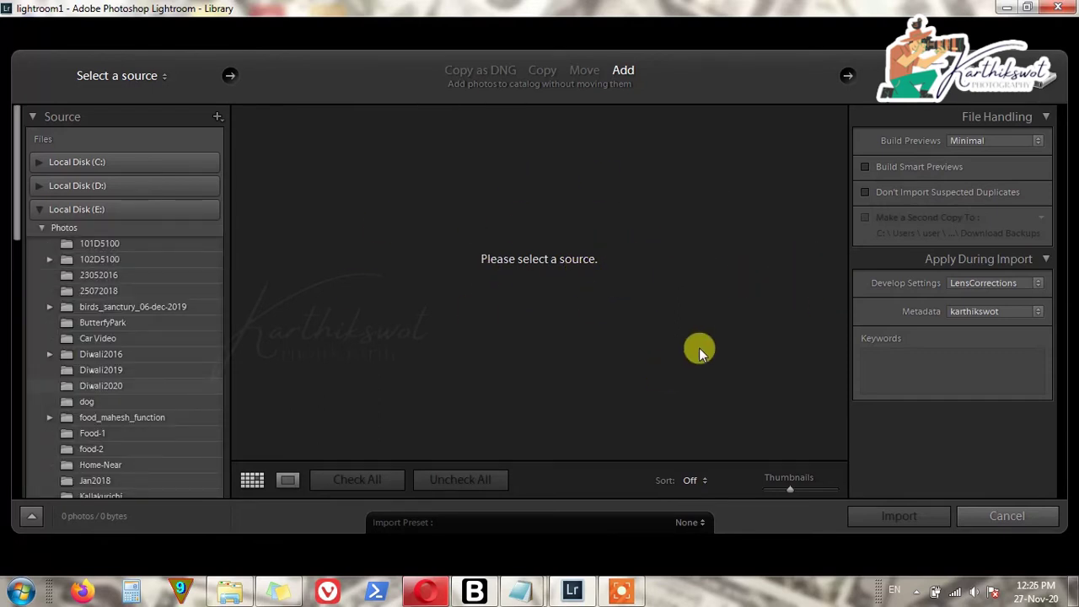
{"action": "left_click", "coordinate": [1008, 517]}
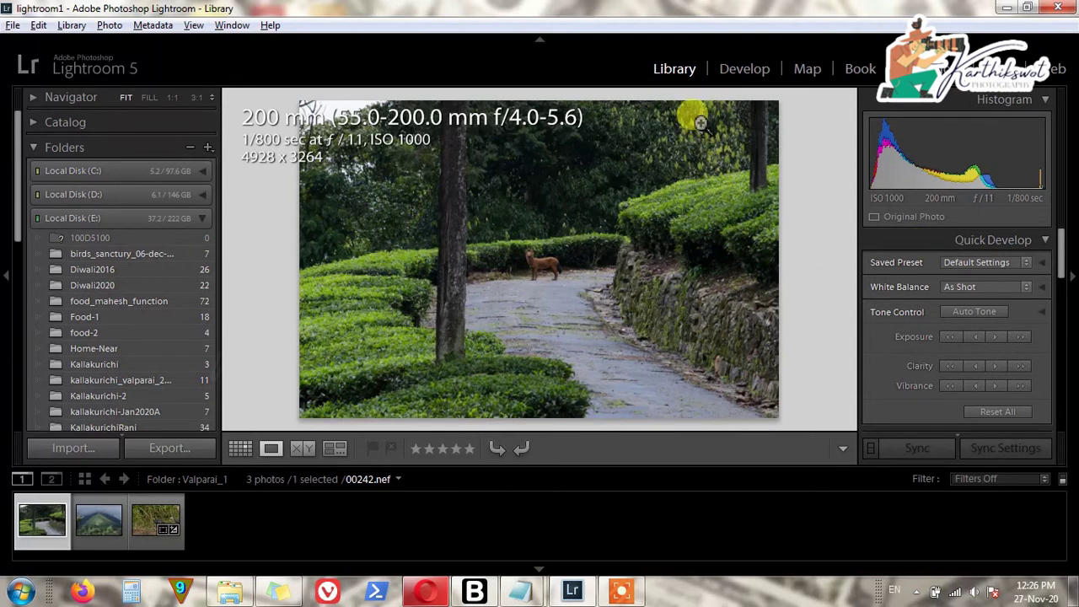
{"action": "left_click", "coordinate": [744, 69]}
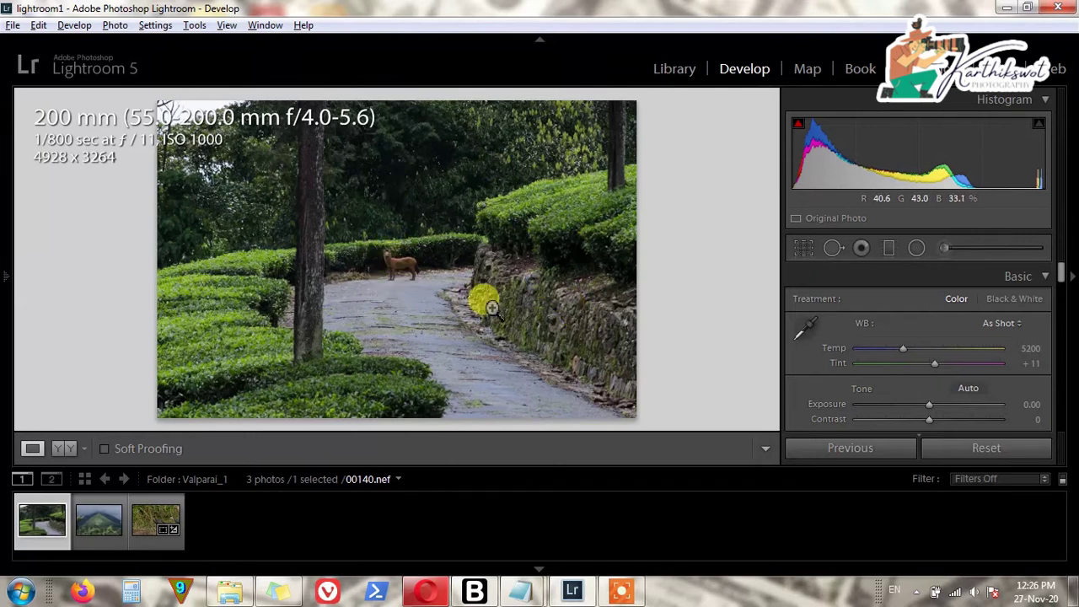
Inspect the wild dog up close, and collapse all adjustment sections from Basic through Camera Calibration.
{"action": "left_click", "coordinate": [393, 263]}
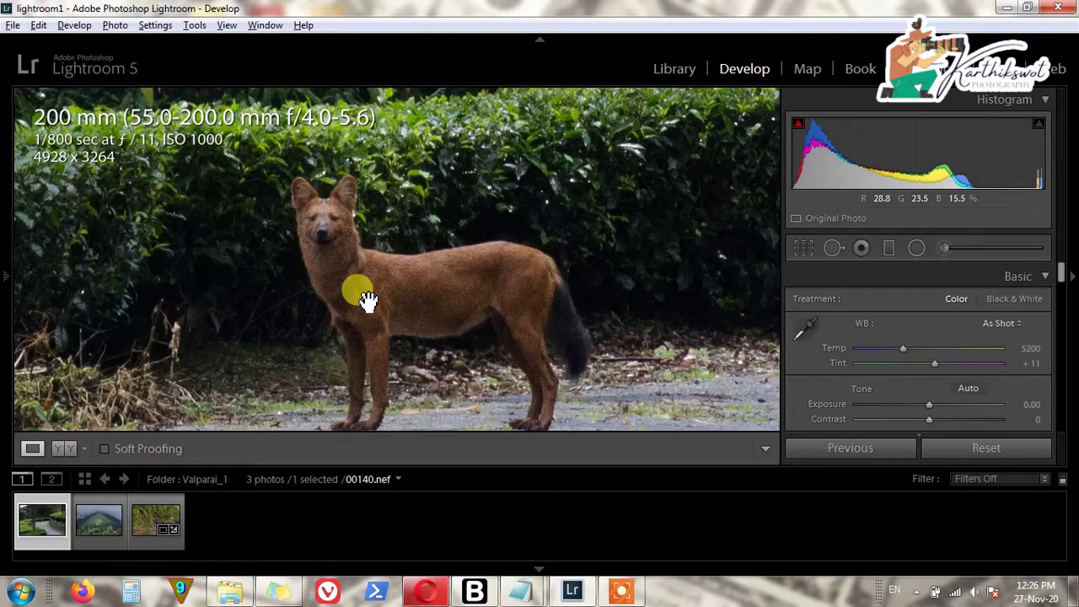
{"action": "left_click", "coordinate": [371, 304]}
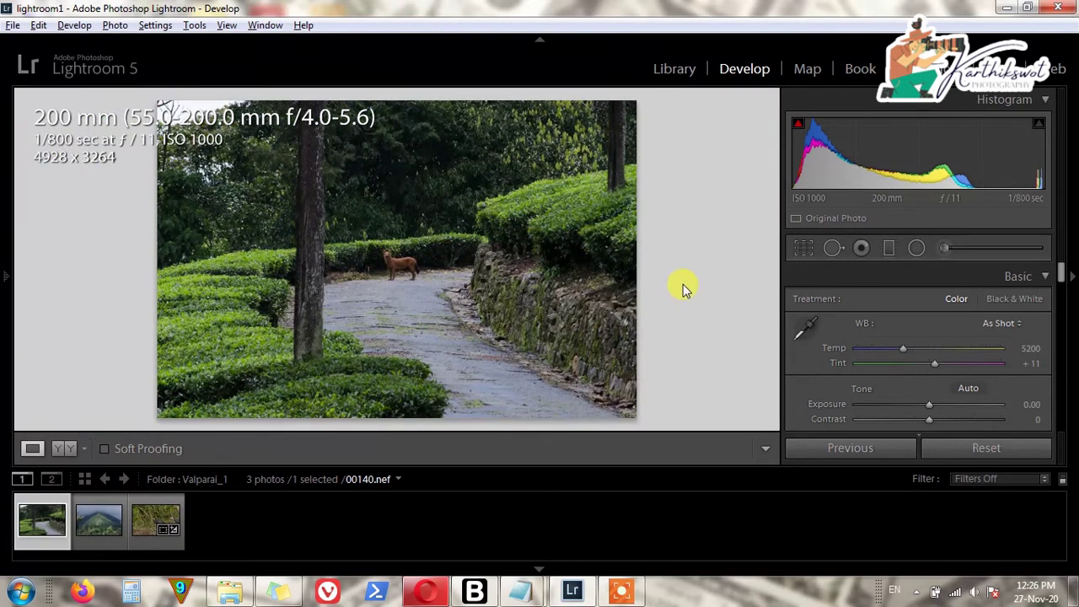
{"action": "left_click", "coordinate": [1046, 278]}
{"action": "left_click", "coordinate": [1044, 325]}
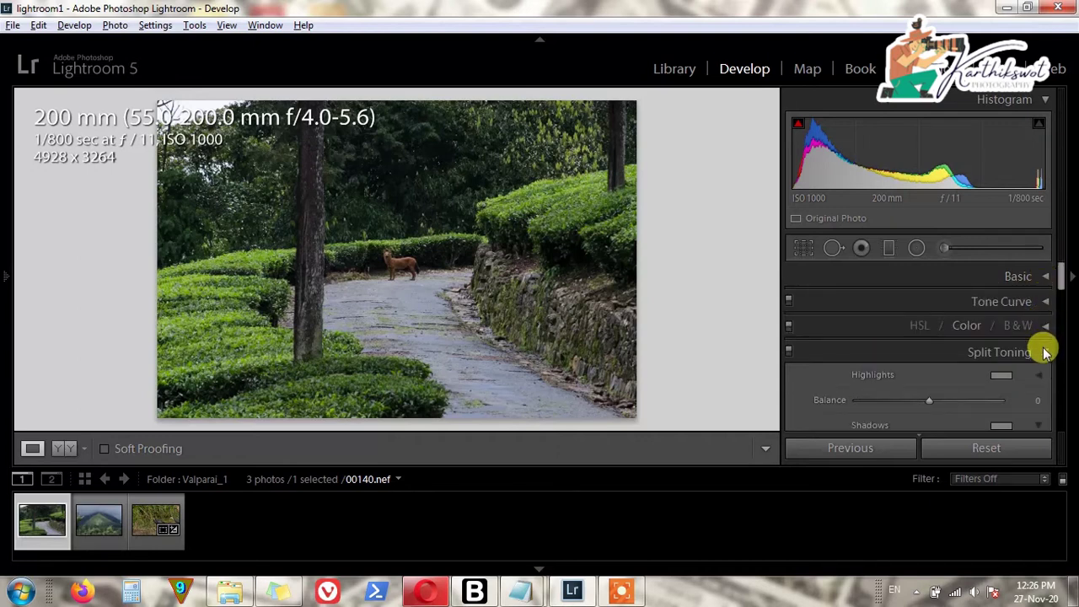
{"action": "left_click", "coordinate": [1046, 352]}
{"action": "left_click", "coordinate": [1046, 377]}
{"action": "scroll", "coordinate": [1043, 307], "scroll_direction": "down", "scroll_amount": 3}
{"action": "left_click", "coordinate": [1045, 275]}
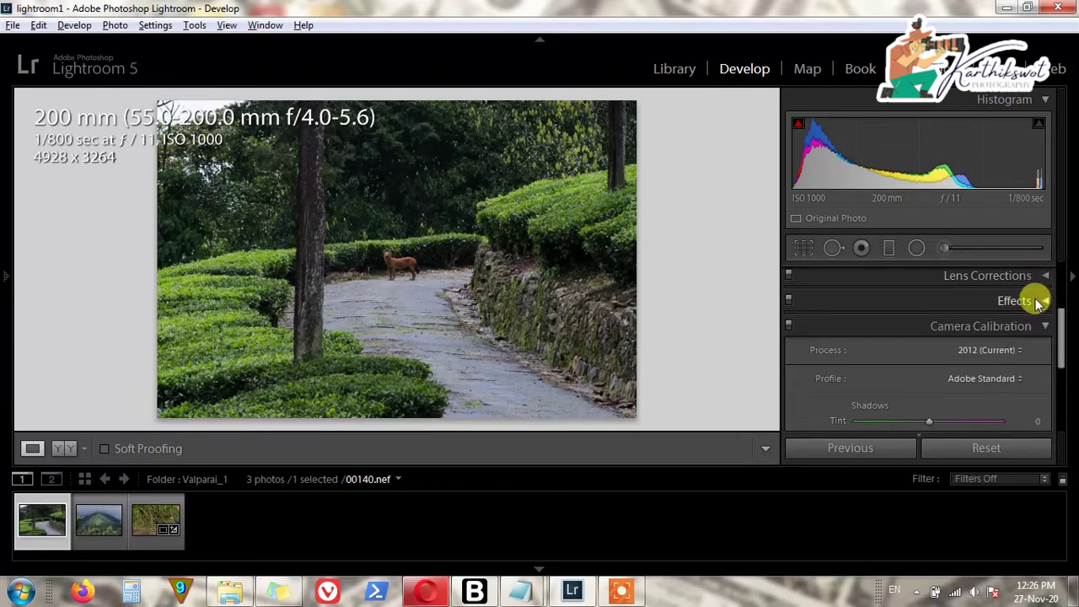
{"action": "left_click", "coordinate": [1044, 325]}
{"action": "scroll", "coordinate": [1044, 340], "scroll_direction": "up", "scroll_amount": 1}
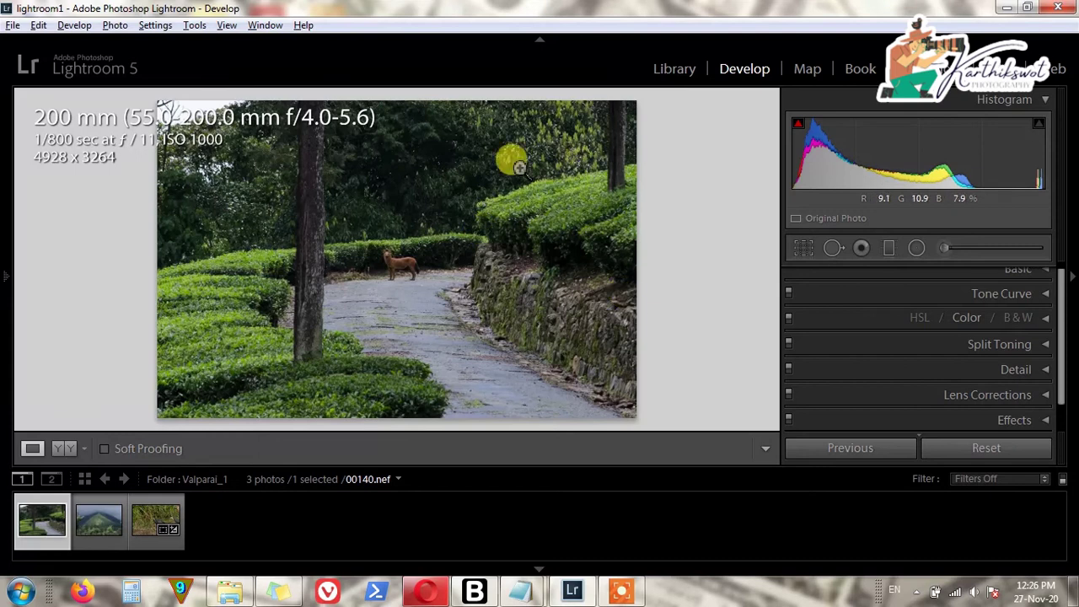
Enable Profile Corrections, Remove Chromatic Aberration and Constrain Crop in Lens Corrections, and check the assigned lens profile.
{"action": "left_click", "coordinate": [1045, 395]}
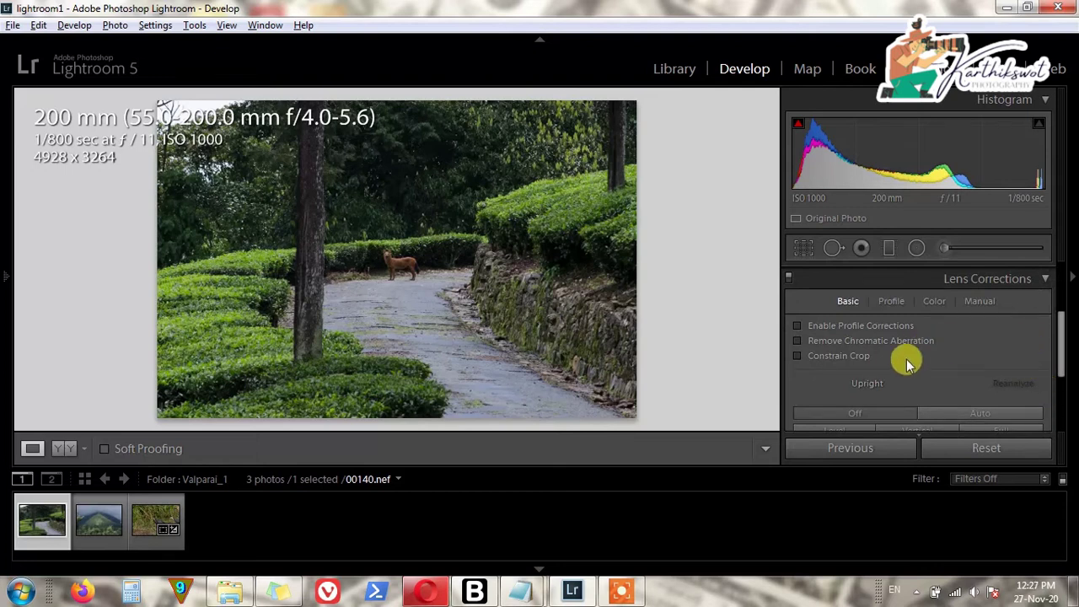
{"action": "left_click", "coordinate": [797, 327]}
{"action": "left_click", "coordinate": [797, 341]}
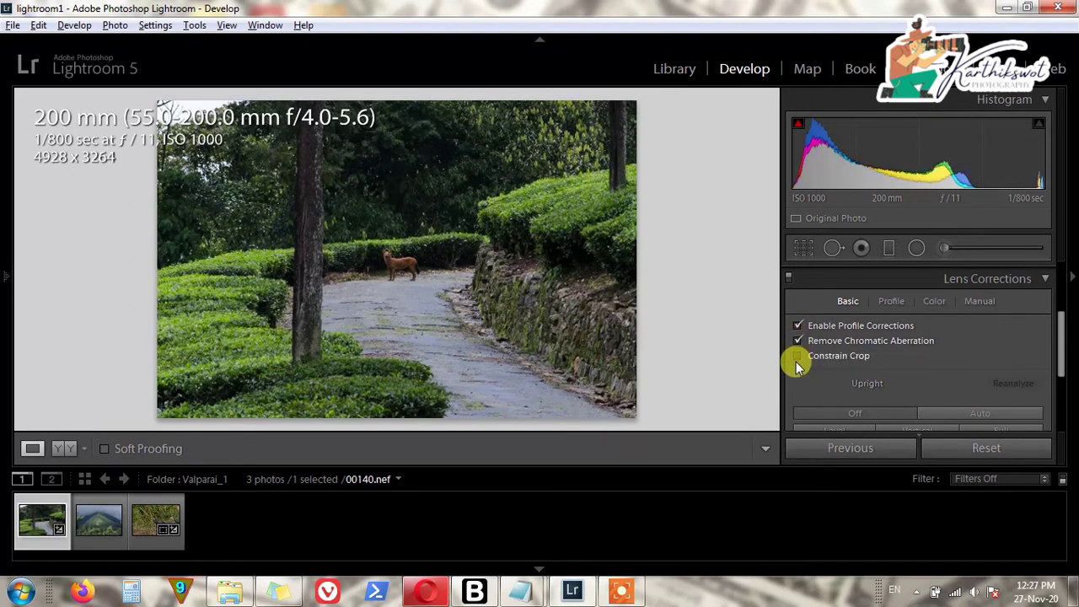
{"action": "left_click", "coordinate": [797, 356]}
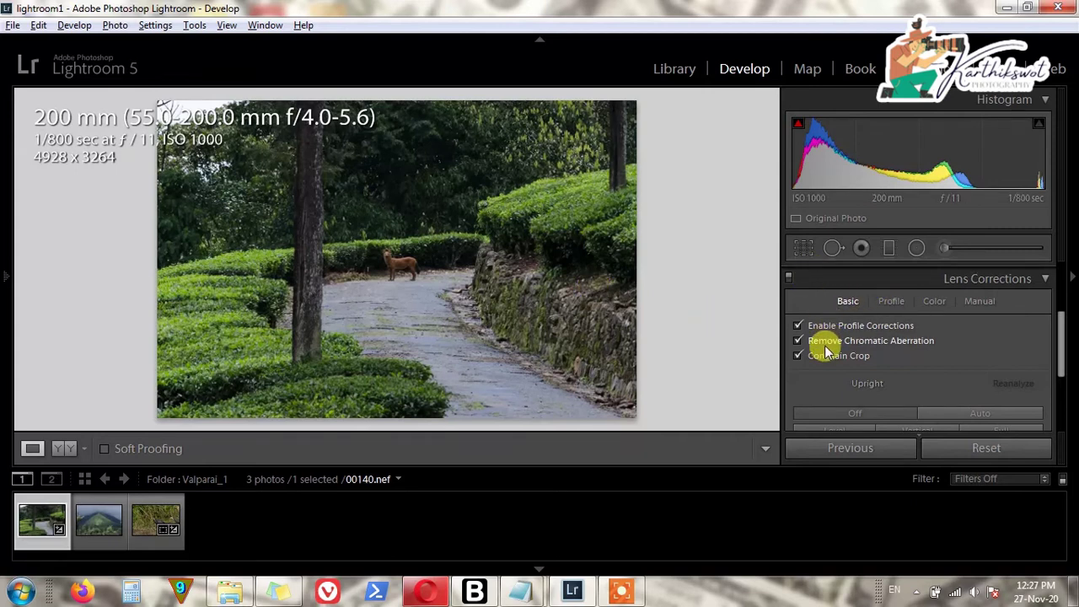
{"action": "left_click", "coordinate": [897, 302]}
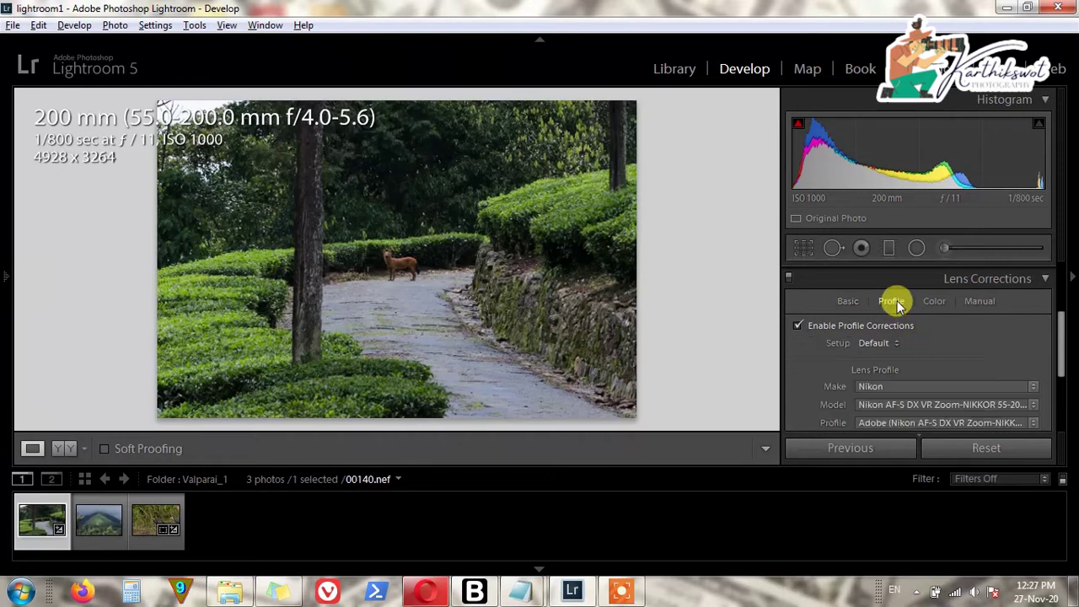
{"action": "scroll", "coordinate": [1029, 357], "scroll_direction": "down", "scroll_amount": 1}
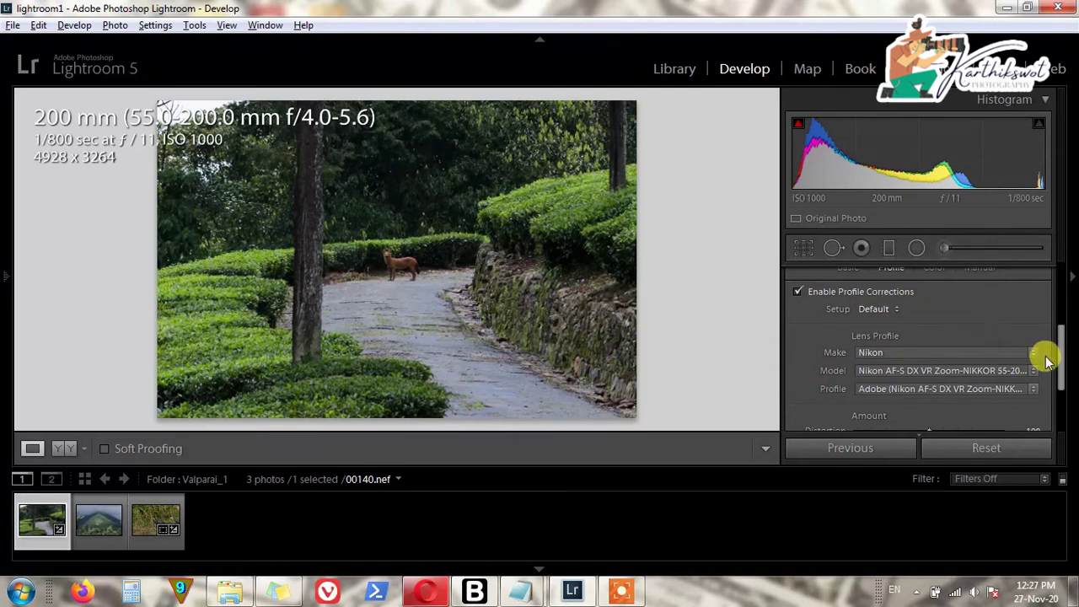
{"action": "mouse_move", "coordinate": [1061, 346]}
{"action": "left_mouse_down"}
{"action": "mouse_move", "coordinate": [1061, 361]}
{"action": "mouse_move", "coordinate": [1054, 332]}
{"action": "left_mouse_up"}
{"action": "left_click", "coordinate": [847, 295]}
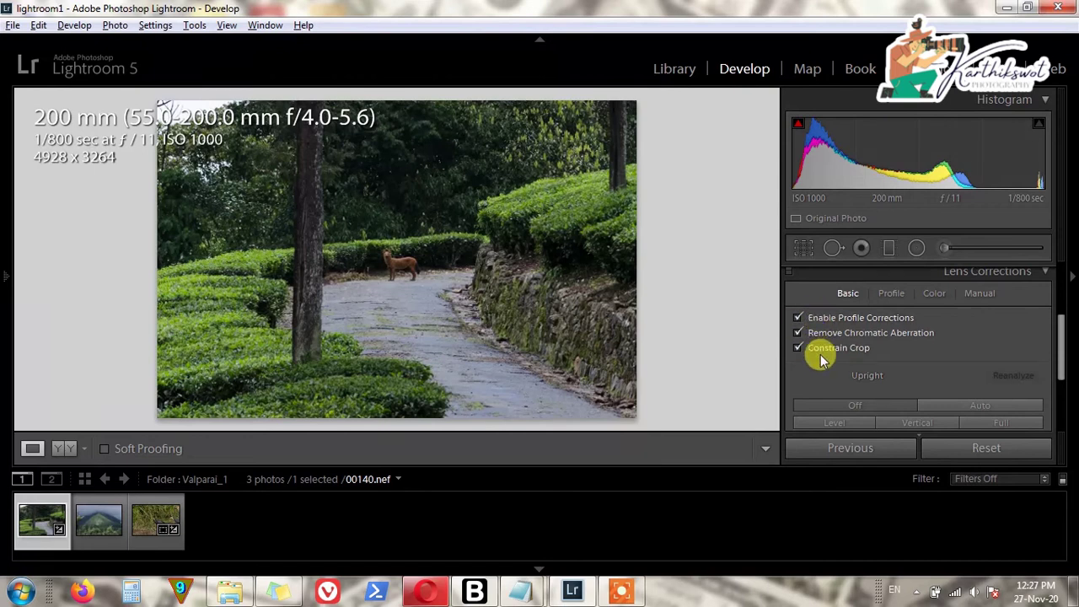
{"action": "left_click", "coordinate": [1042, 273]}
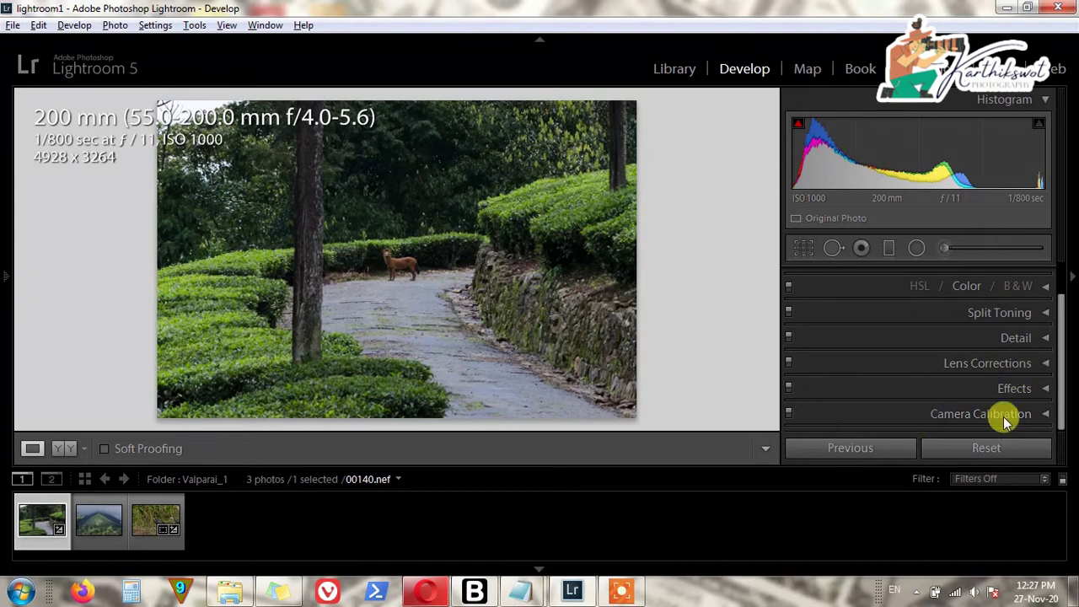
Review the available Camera Calibration profiles and raise the Green Primary saturation to +32.
{"action": "left_click", "coordinate": [1043, 413]}
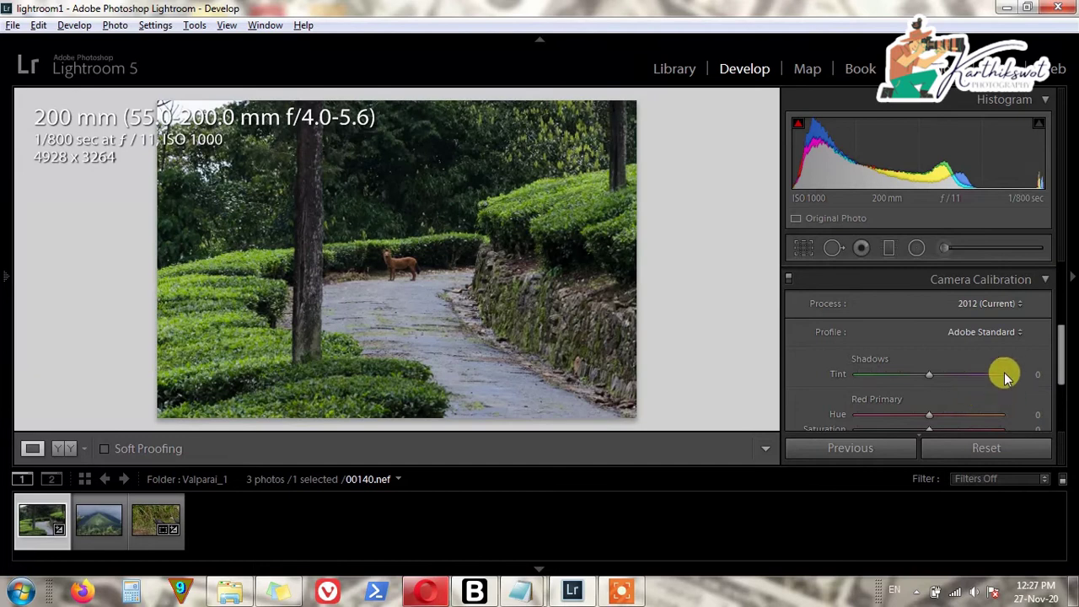
{"action": "left_click", "coordinate": [1015, 333]}
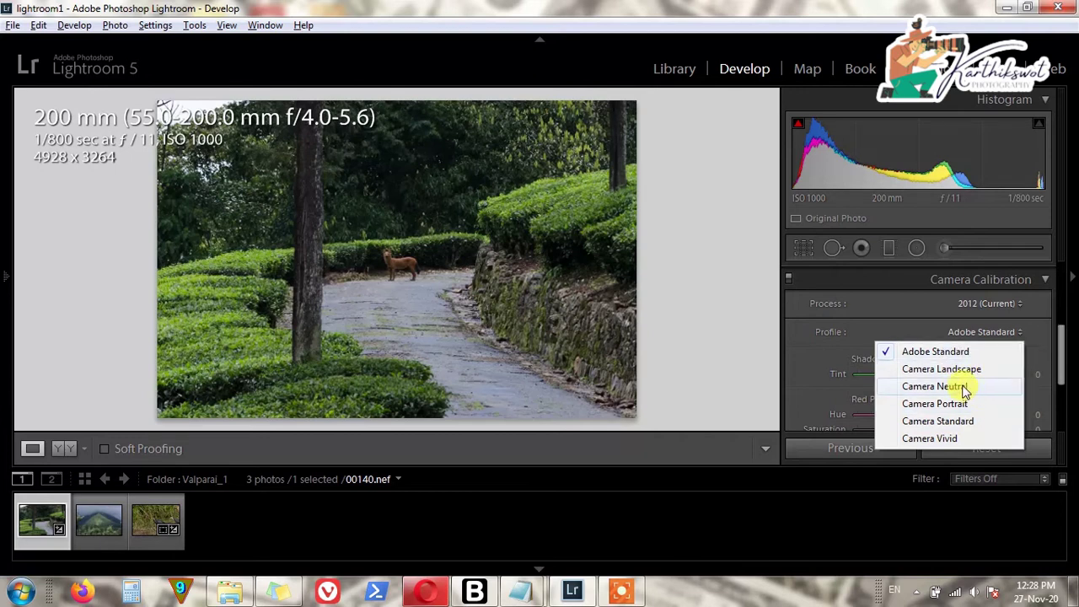
{"action": "left_click", "coordinate": [1046, 333]}
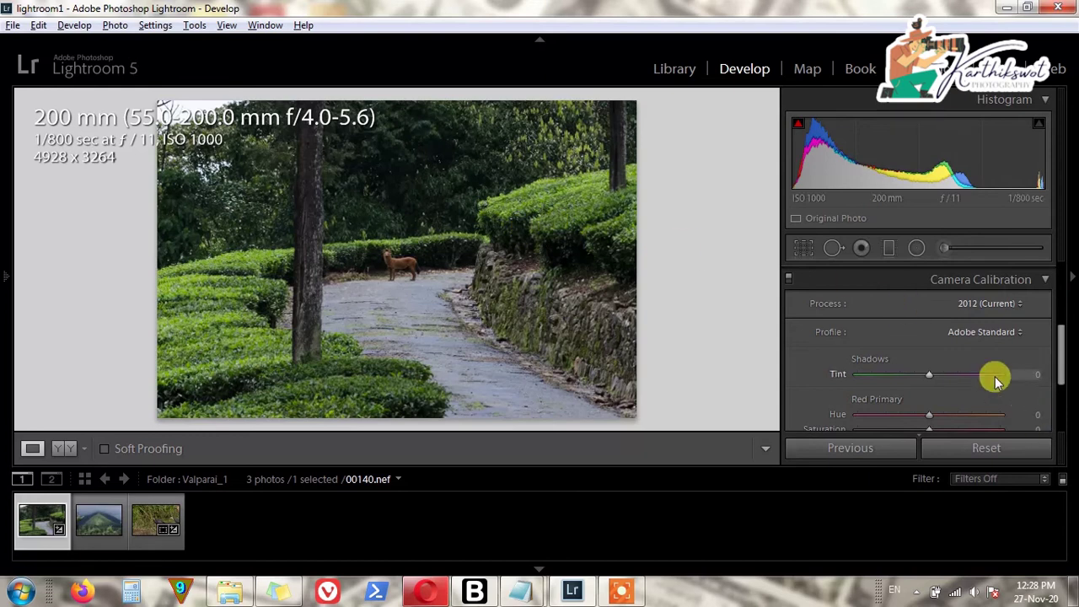
{"action": "scroll", "coordinate": [994, 378], "scroll_direction": "down", "scroll_amount": 2}
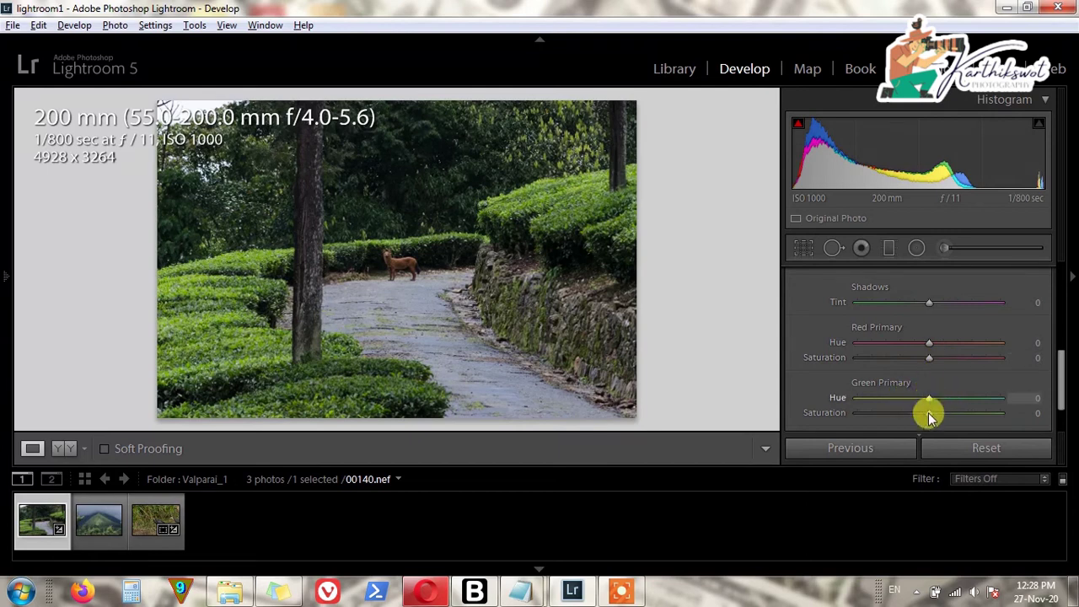
{"action": "left_click_drag", "start_coordinate": [930, 413], "coordinate": [950, 415]}
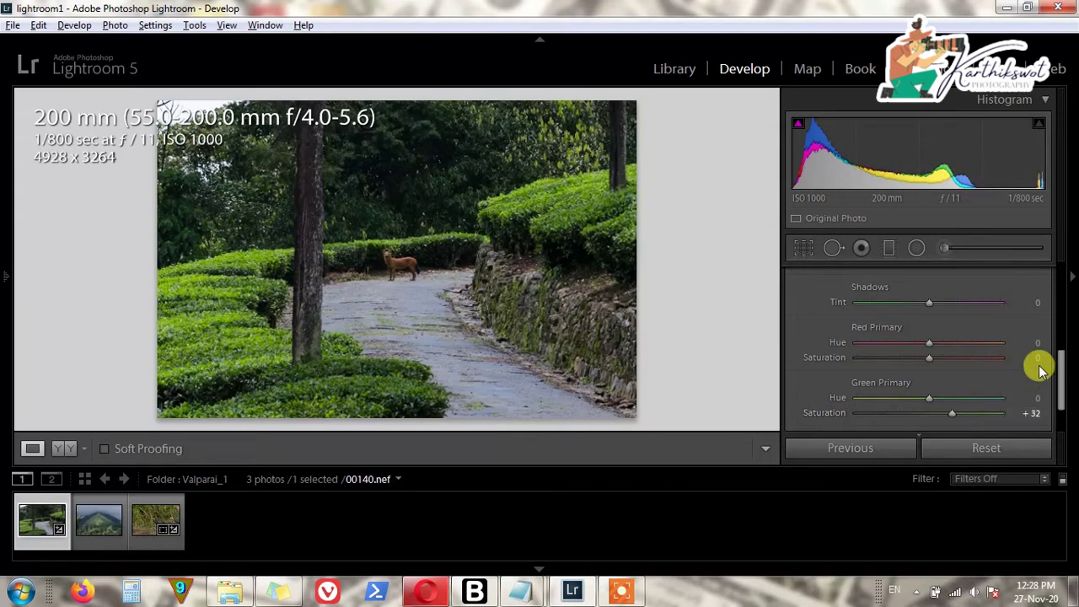
Try a Red Primary hue of +56 and saturation of +36, and reset both to their defaults.
{"action": "mouse_move", "coordinate": [1062, 398]}
{"action": "left_mouse_down"}
{"action": "mouse_move", "coordinate": [1064, 334]}
{"action": "mouse_move", "coordinate": [1064, 384]}
{"action": "left_mouse_up"}
{"action": "scroll", "coordinate": [1064, 334], "scroll_direction": "down", "scroll_amount": 1}
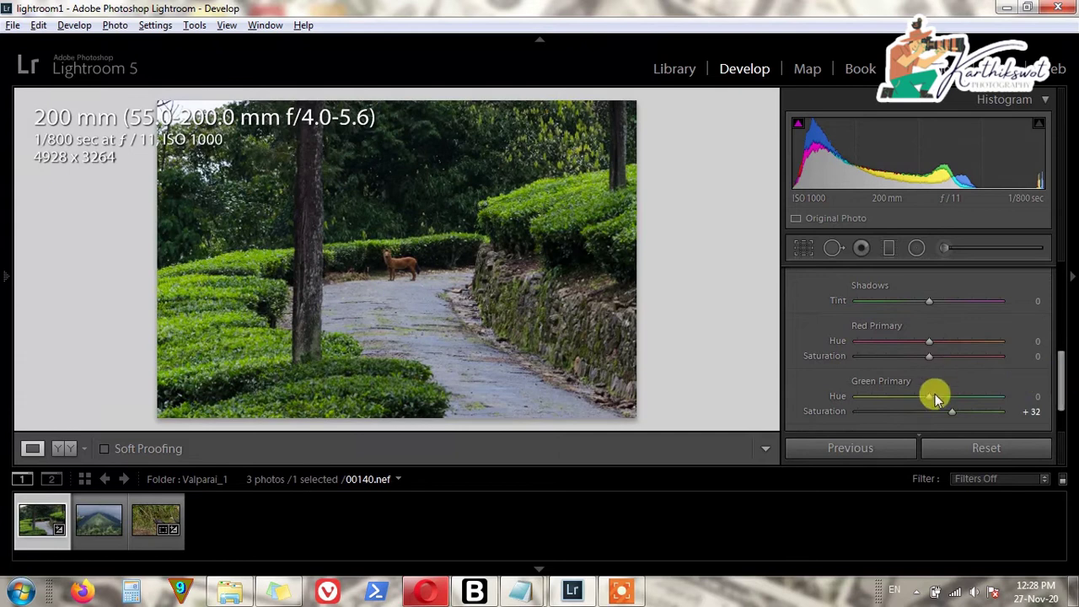
{"action": "left_click_drag", "start_coordinate": [930, 345], "coordinate": [971, 343]}
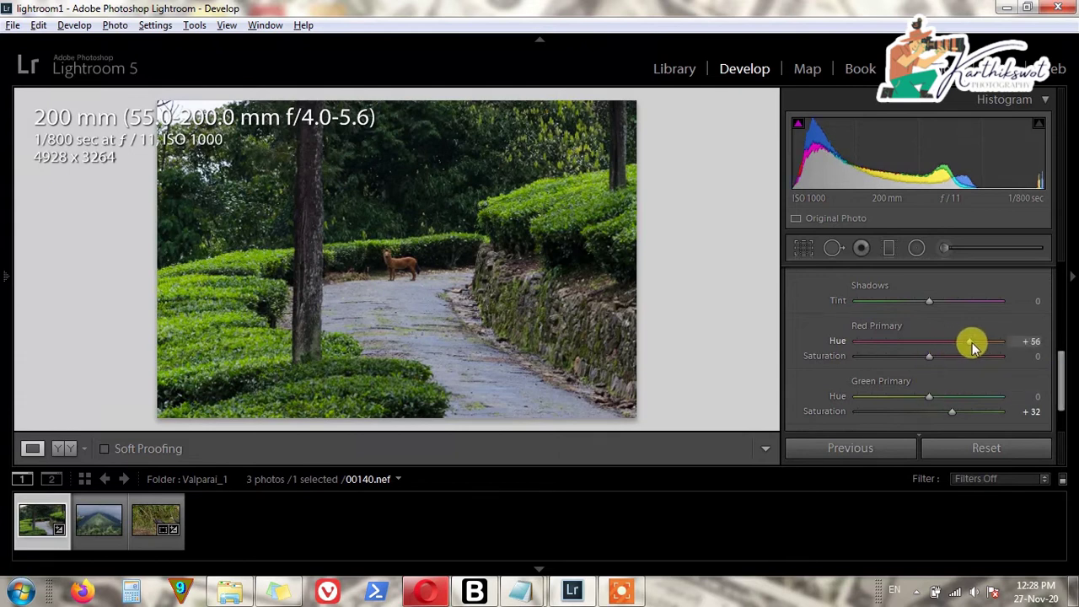
{"action": "left_click_drag", "start_coordinate": [892, 346], "coordinate": [955, 358]}
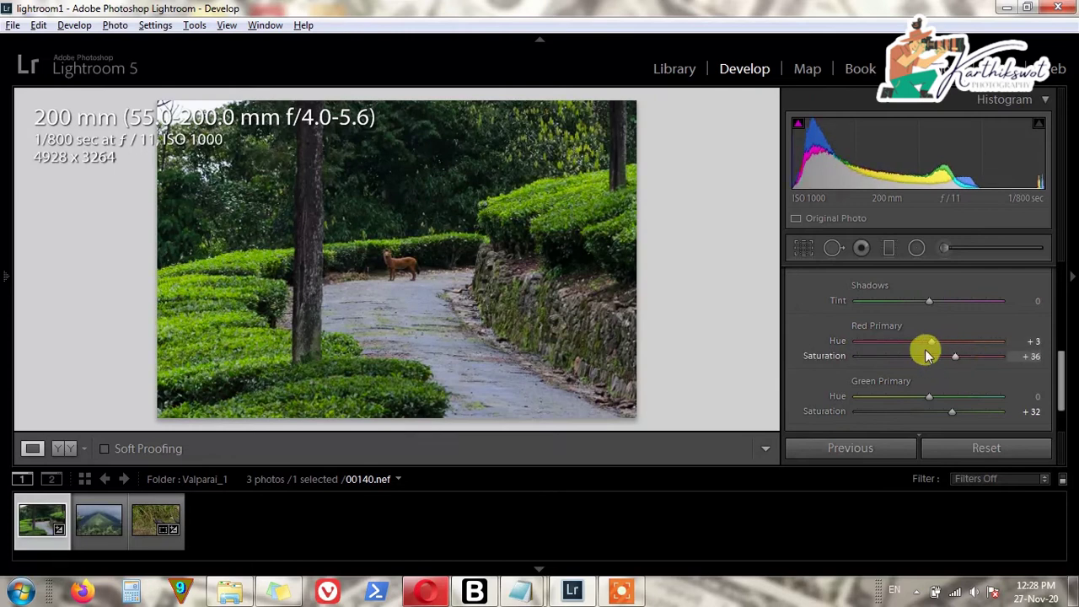
{"action": "double_click", "coordinate": [835, 357]}
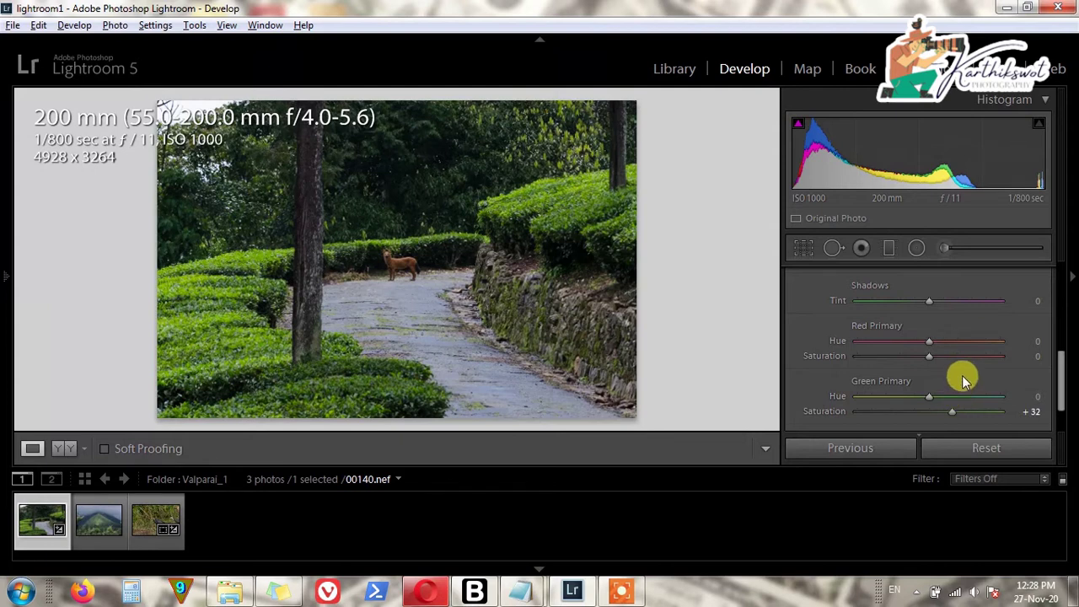
Try Red Primary hue values between +55 and -100, and reset the hue to its default.
{"action": "scroll", "coordinate": [964, 381], "scroll_direction": "down", "scroll_amount": 1}
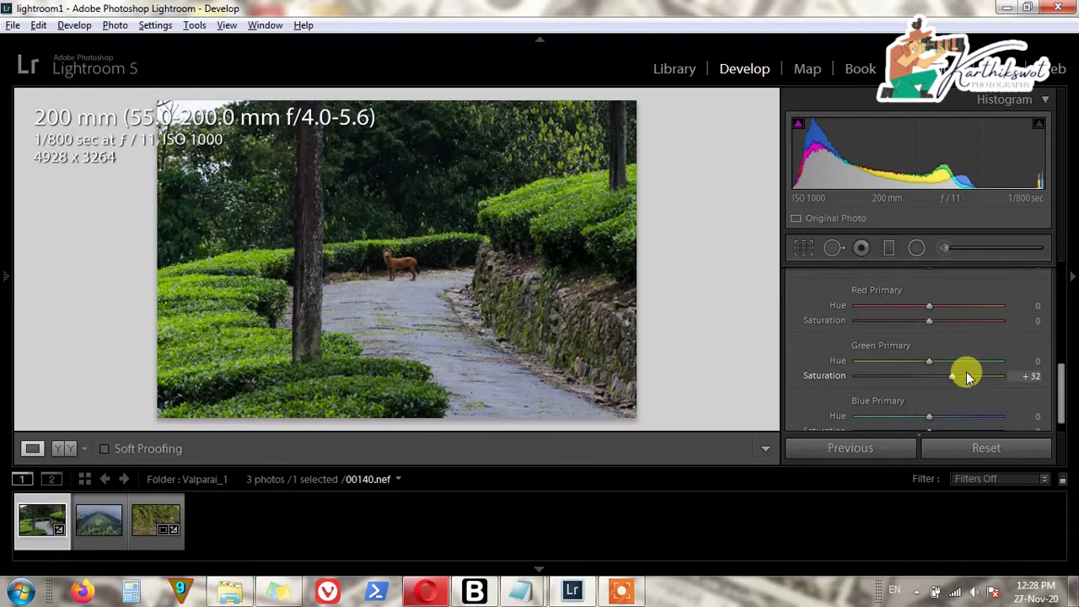
{"action": "scroll", "coordinate": [965, 377], "scroll_direction": "down", "scroll_amount": 1}
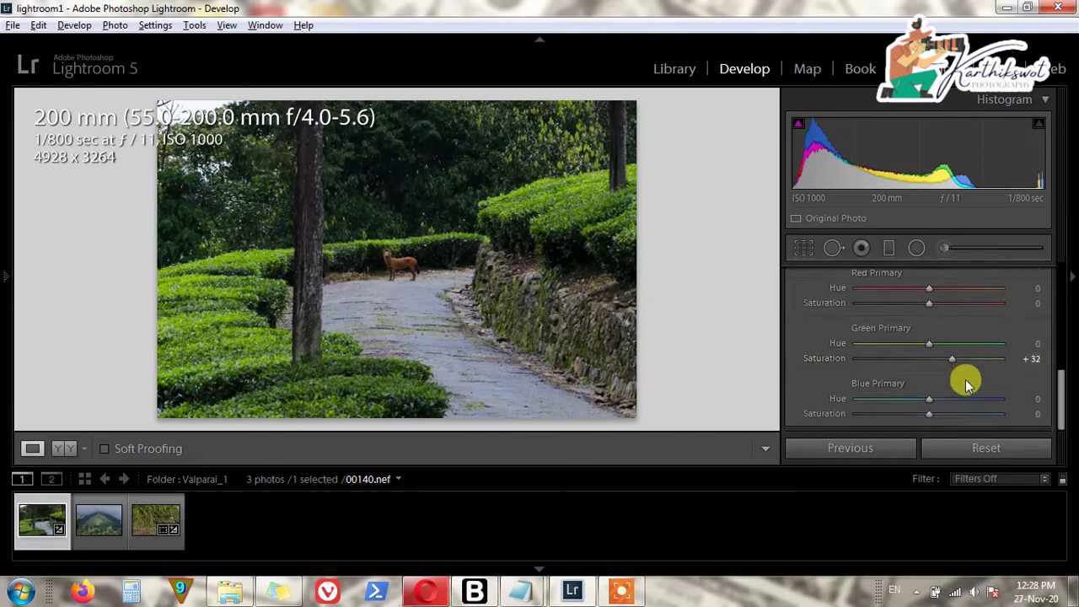
{"action": "left_click_drag", "start_coordinate": [1064, 411], "coordinate": [1059, 384]}
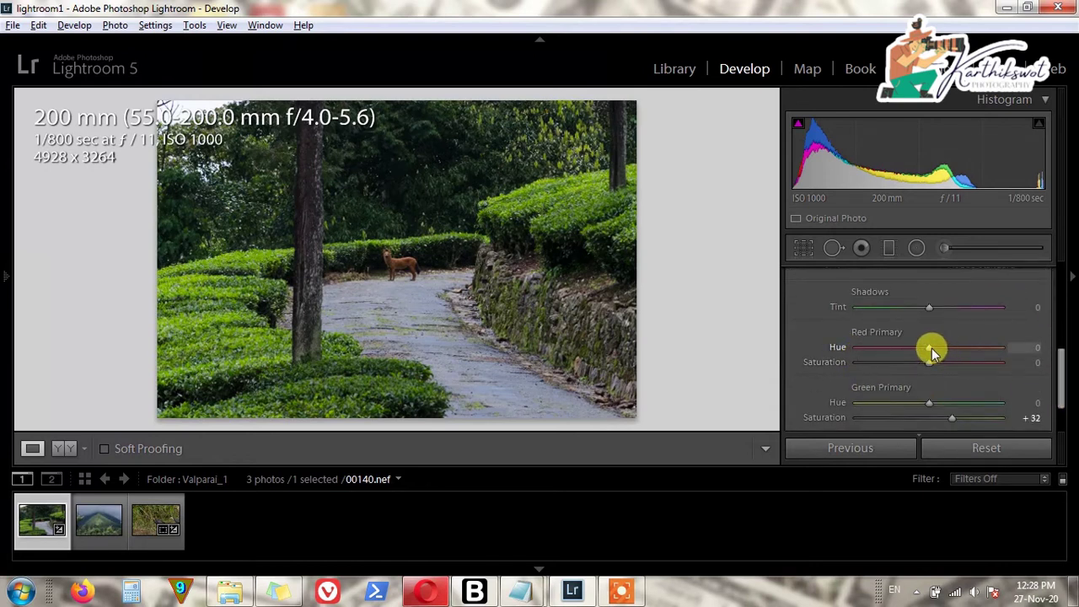
{"action": "left_click_drag", "start_coordinate": [932, 348], "coordinate": [894, 349]}
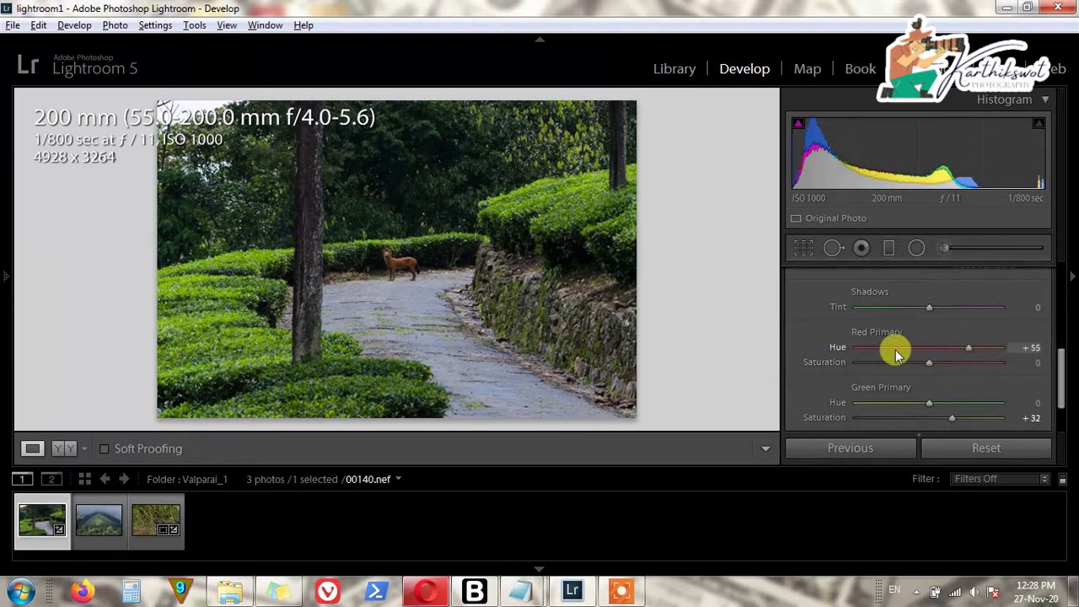
{"action": "left_click_drag", "start_coordinate": [1014, 354], "coordinate": [835, 352]}
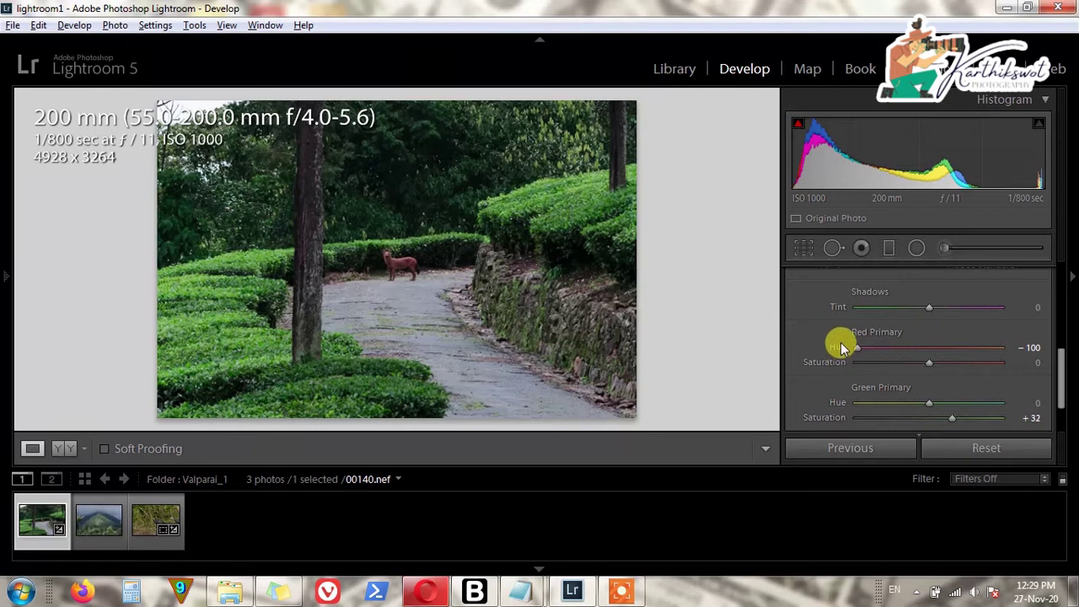
{"action": "double_click", "coordinate": [840, 347]}
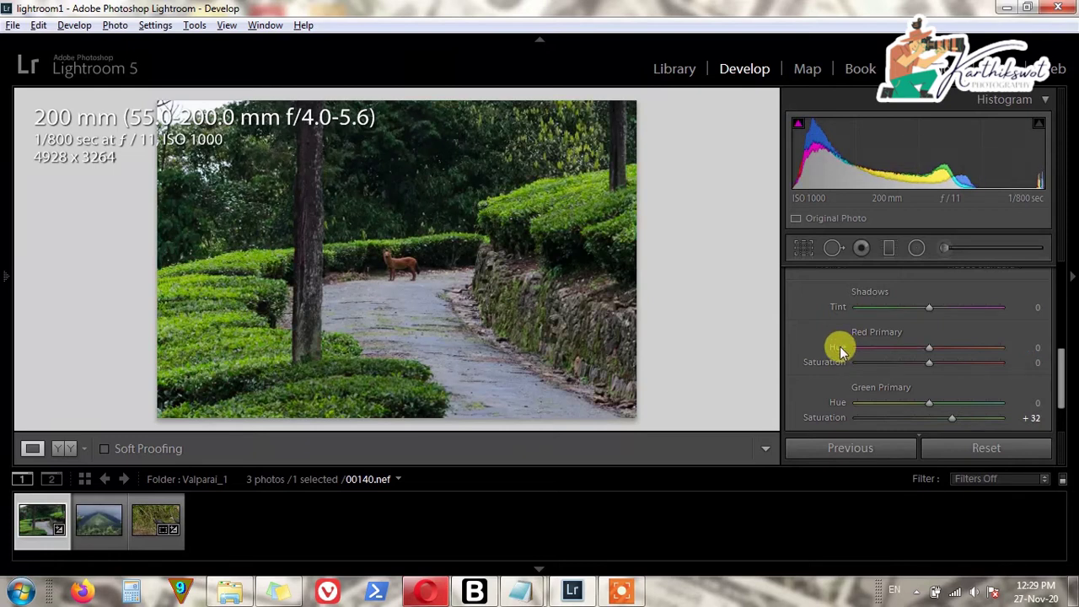
Crop the photo at the 2 x 3 / 4 x 6 aspect ratio to about 3142 x 2095, framing the animal, path and stone wall.
{"action": "left_click_drag", "start_coordinate": [1063, 380], "coordinate": [1060, 346]}
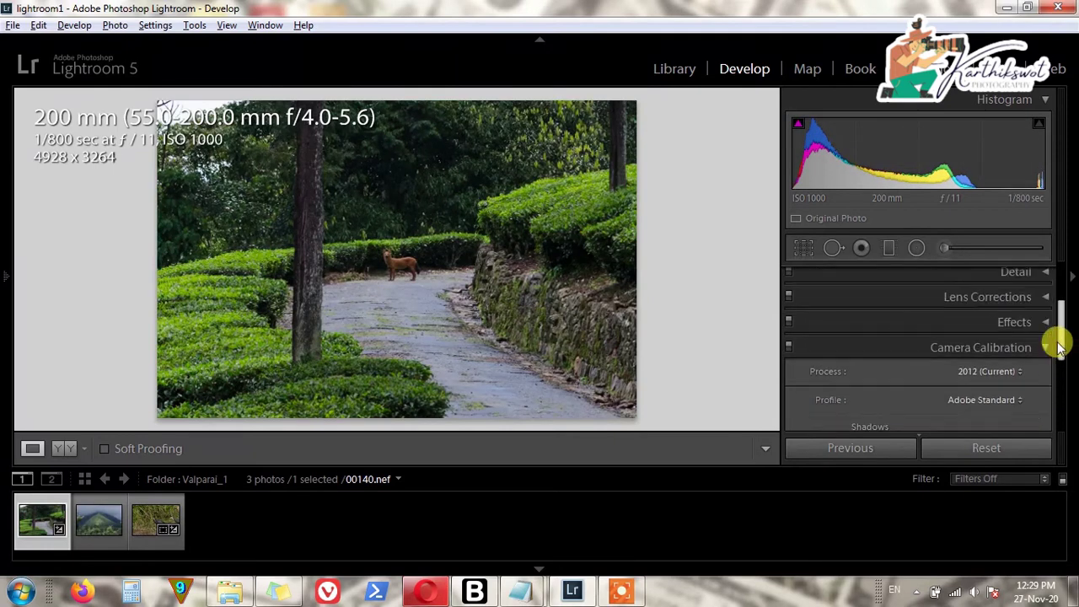
{"action": "left_click", "coordinate": [1044, 368]}
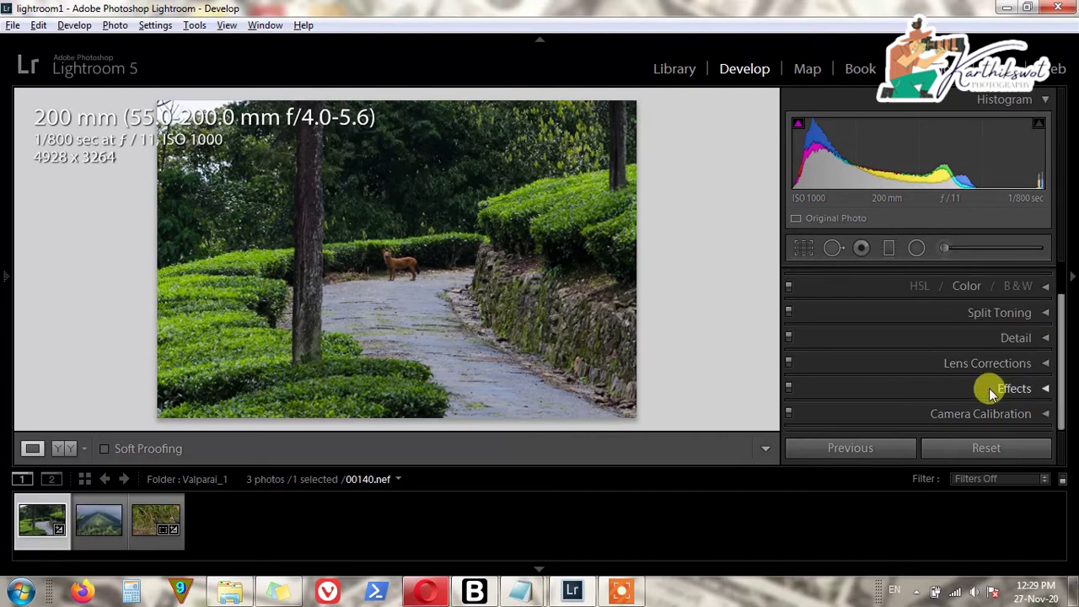
{"action": "left_click", "coordinate": [806, 247]}
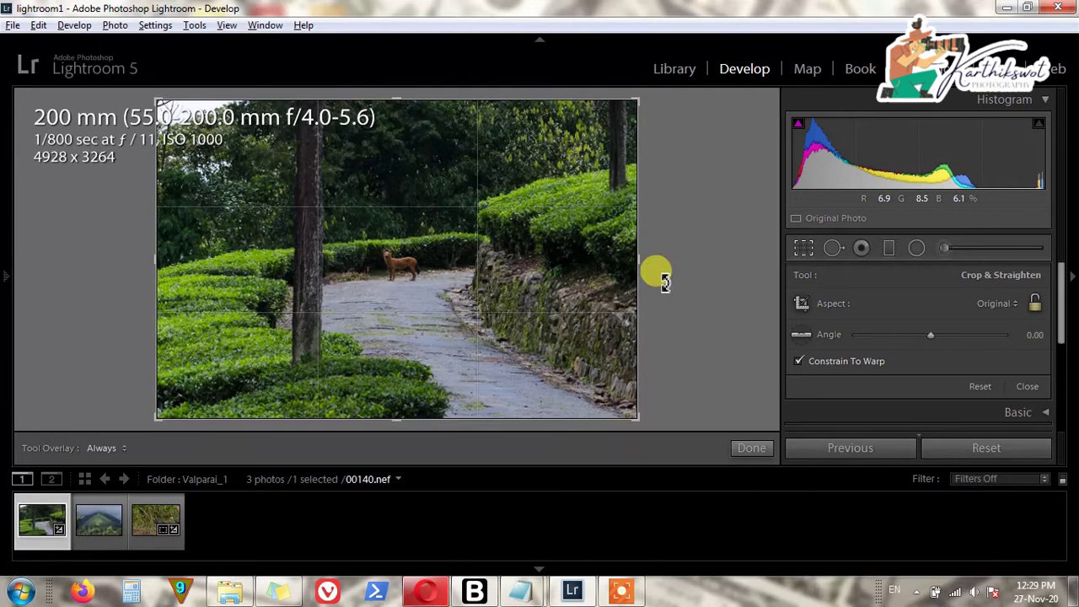
{"action": "left_click", "coordinate": [1004, 306]}
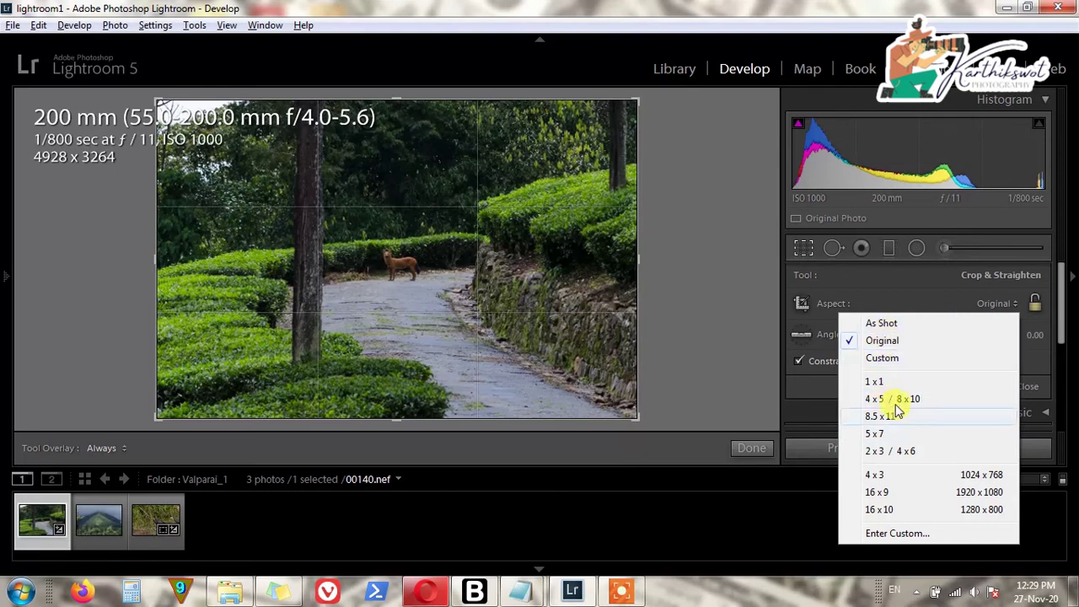
{"action": "left_click", "coordinate": [905, 453]}
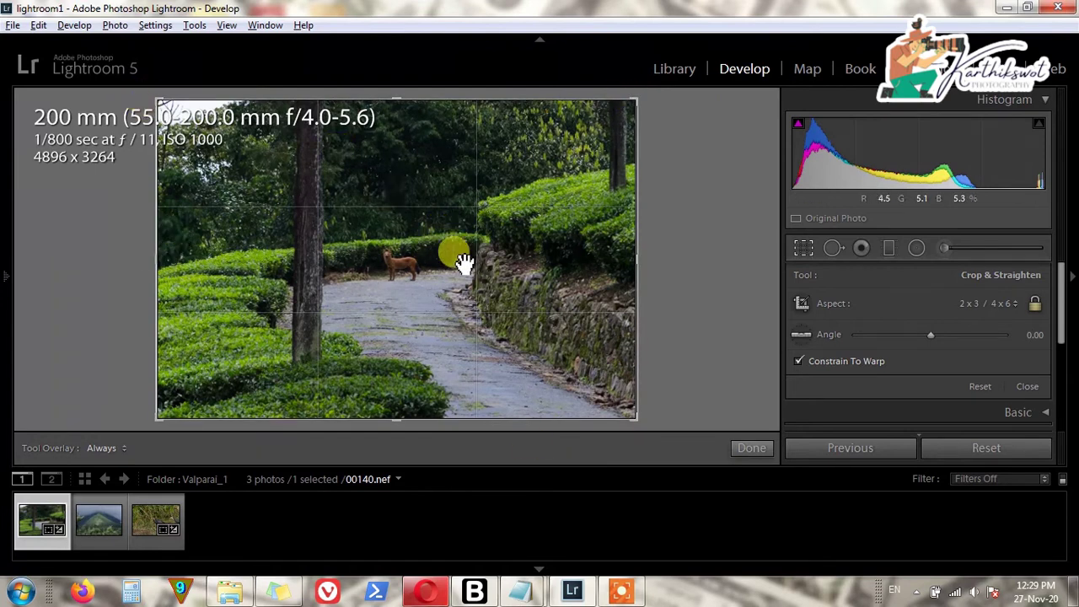
{"action": "left_click_drag", "start_coordinate": [162, 108], "coordinate": [241, 140]}
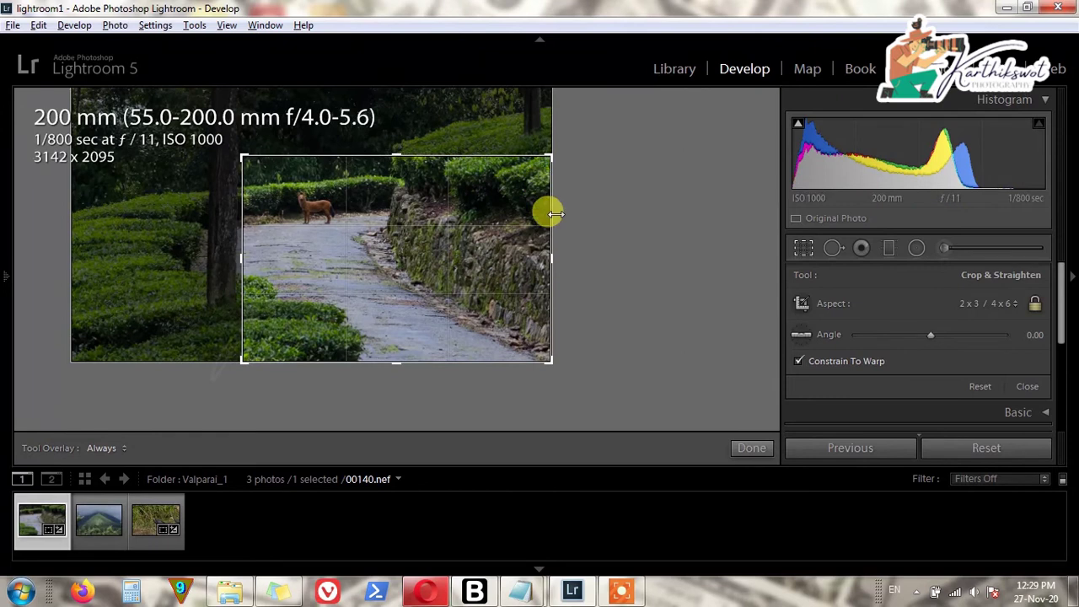
{"action": "key", "text": "r"}
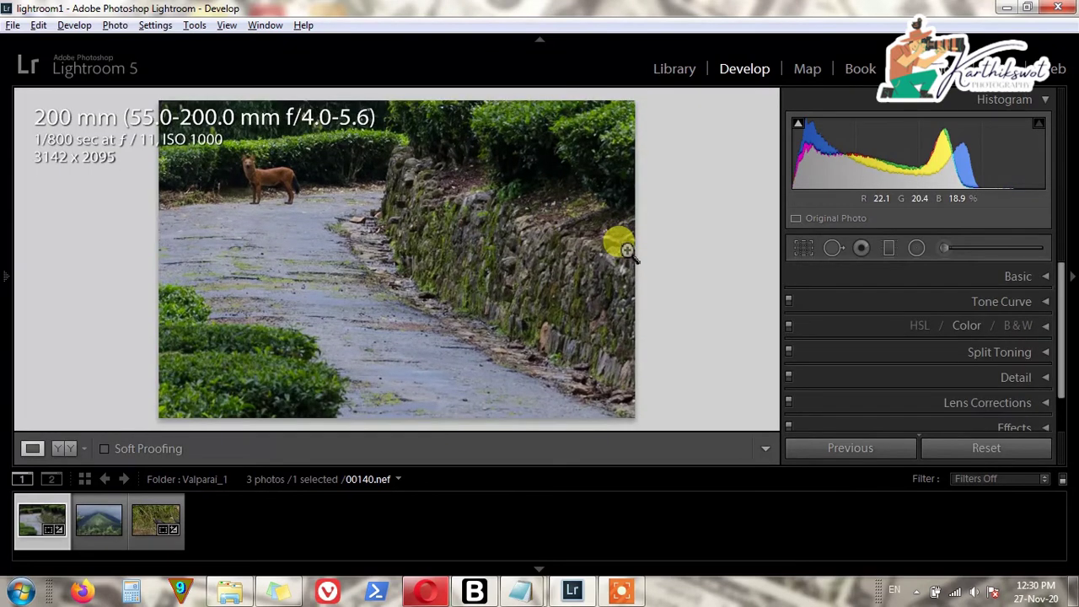
Rework the crop to about 3015 x 2010 at the 2 x 3 / 4 x 6 aspect, including more trees above the animal, and apply it.
{"action": "left_click", "coordinate": [802, 248]}
{"action": "left_click_drag", "start_coordinate": [243, 158], "coordinate": [224, 134]}
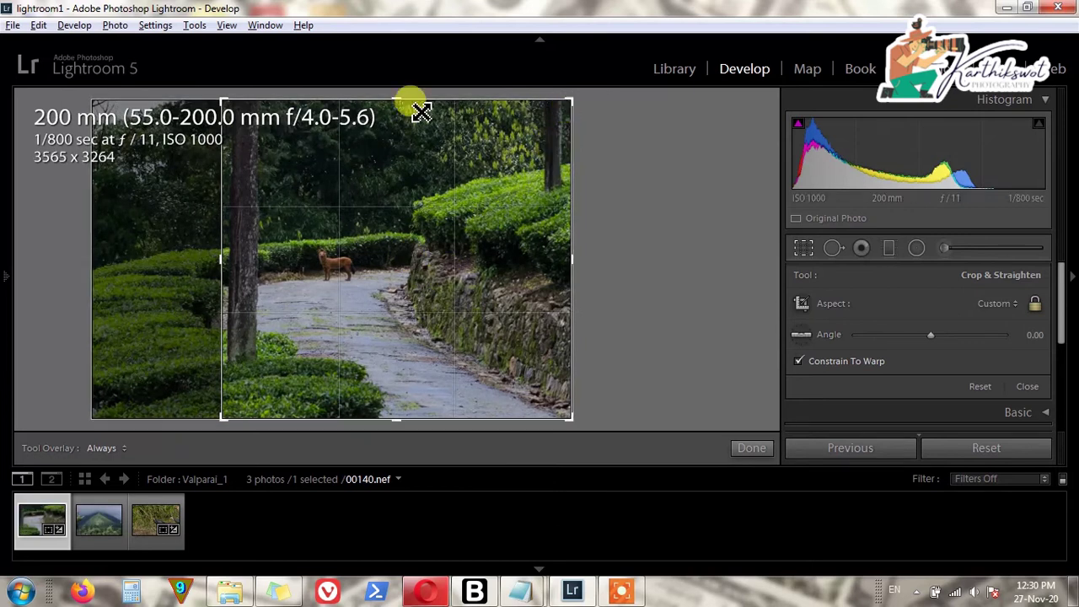
{"action": "key", "text": "ctrl+z"}
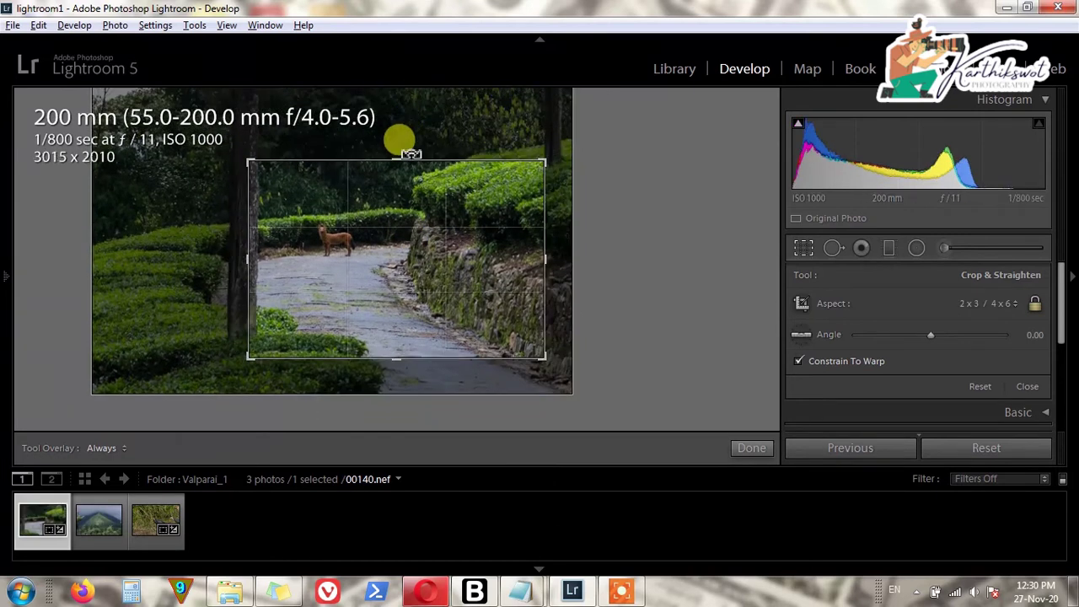
{"action": "left_click_drag", "start_coordinate": [407, 232], "coordinate": [421, 296]}
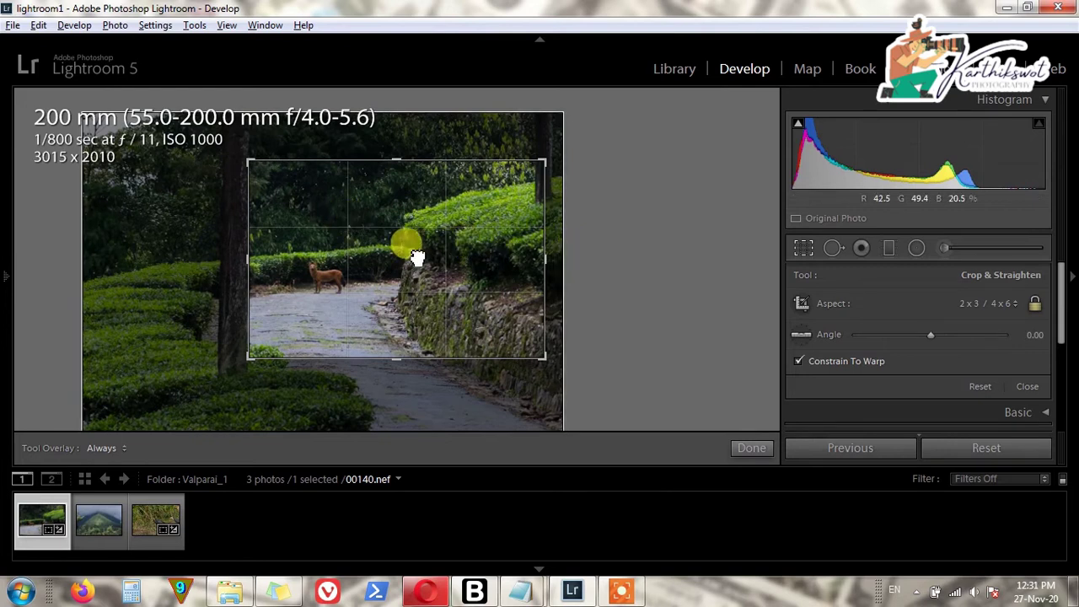
{"action": "key", "text": "Return"}
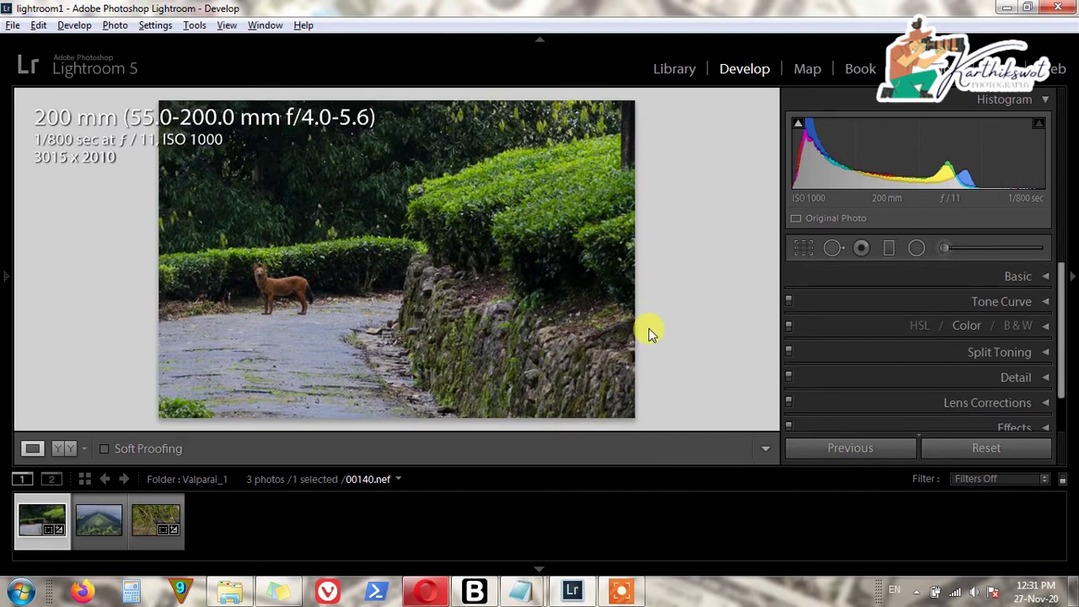
Enlarge the crop frame slightly to about 3080 x 2053 around the animal and wall, and apply it.
{"action": "left_click", "coordinate": [806, 250]}
{"action": "left_click_drag", "start_coordinate": [418, 276], "coordinate": [544, 168]}
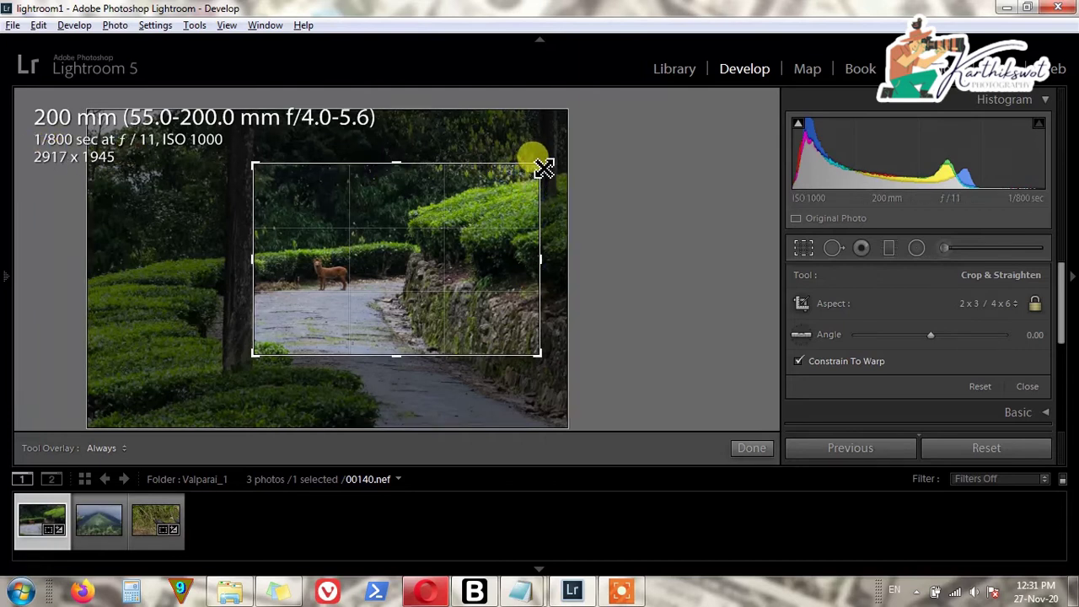
{"action": "left_click_drag", "start_coordinate": [545, 167], "coordinate": [551, 160]}
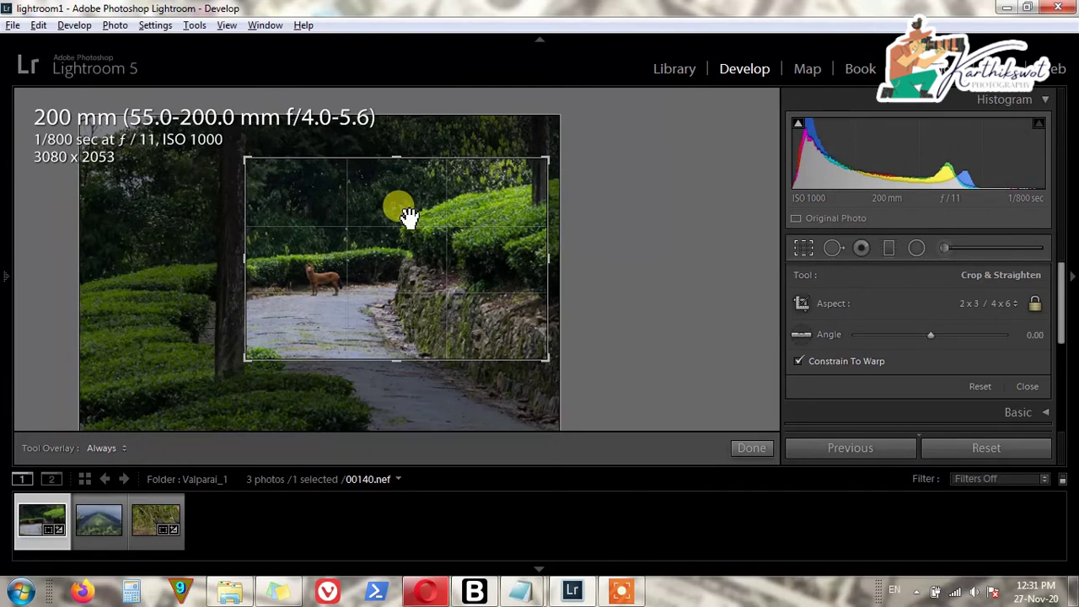
{"action": "double_click", "coordinate": [497, 320]}
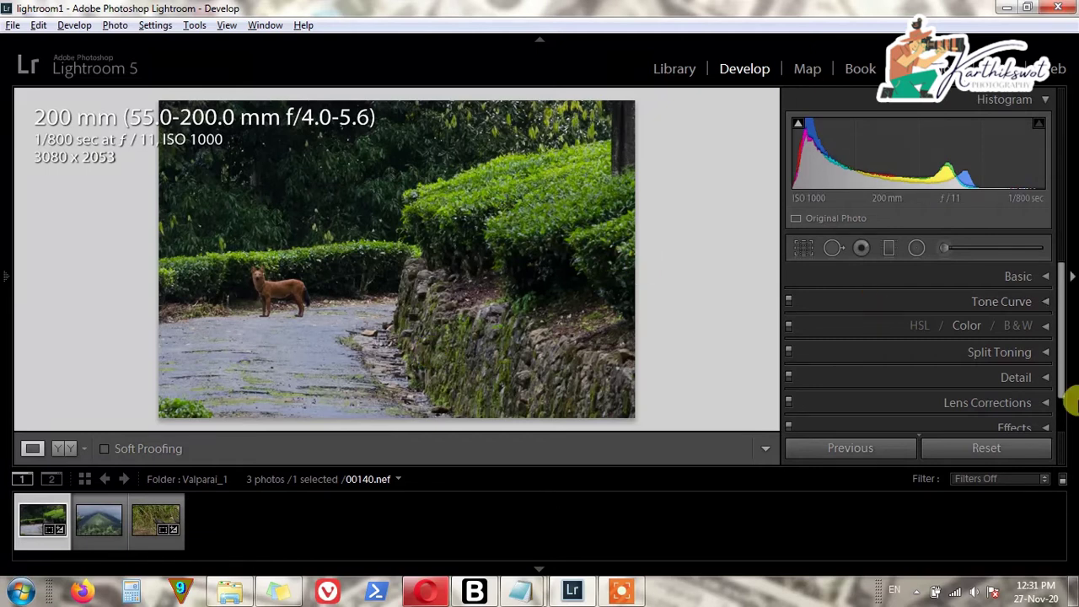
Try the Auto, Daylight, Cloudy and Shade white balance presets in the Basic adjustments.
{"action": "left_click", "coordinate": [1046, 277]}
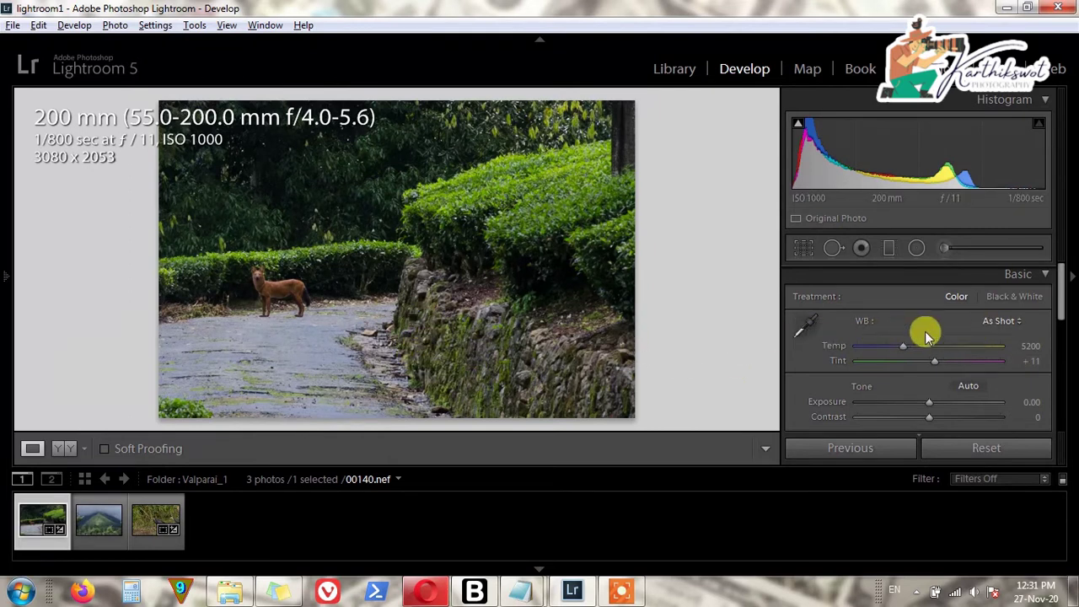
{"action": "left_click", "coordinate": [1000, 322]}
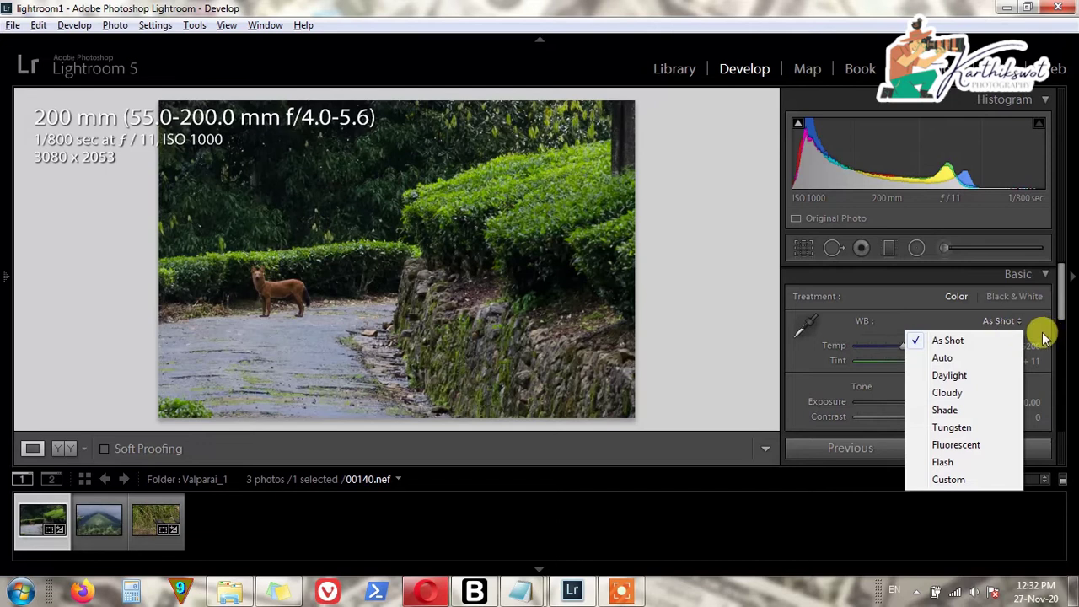
{"action": "left_click", "coordinate": [949, 358]}
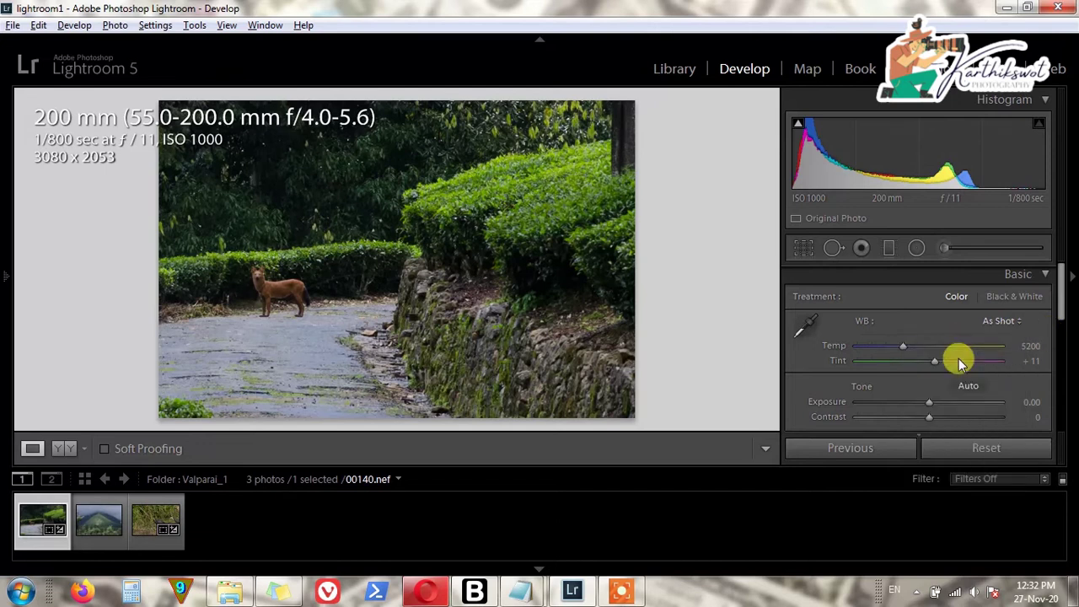
{"action": "left_click", "coordinate": [1003, 322]}
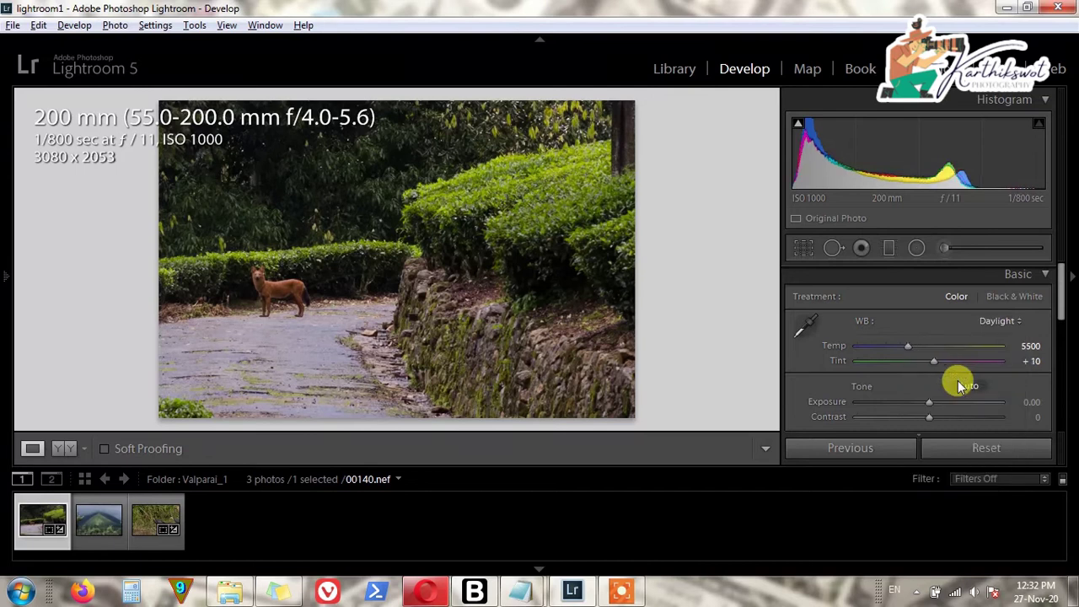
{"action": "left_click", "coordinate": [1000, 323]}
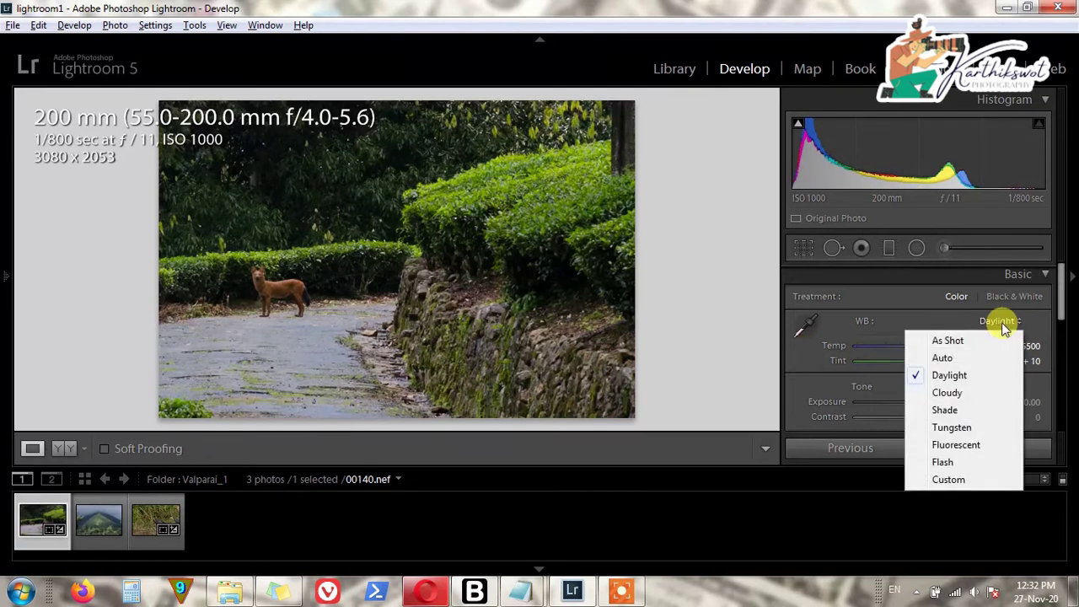
{"action": "left_click", "coordinate": [948, 392]}
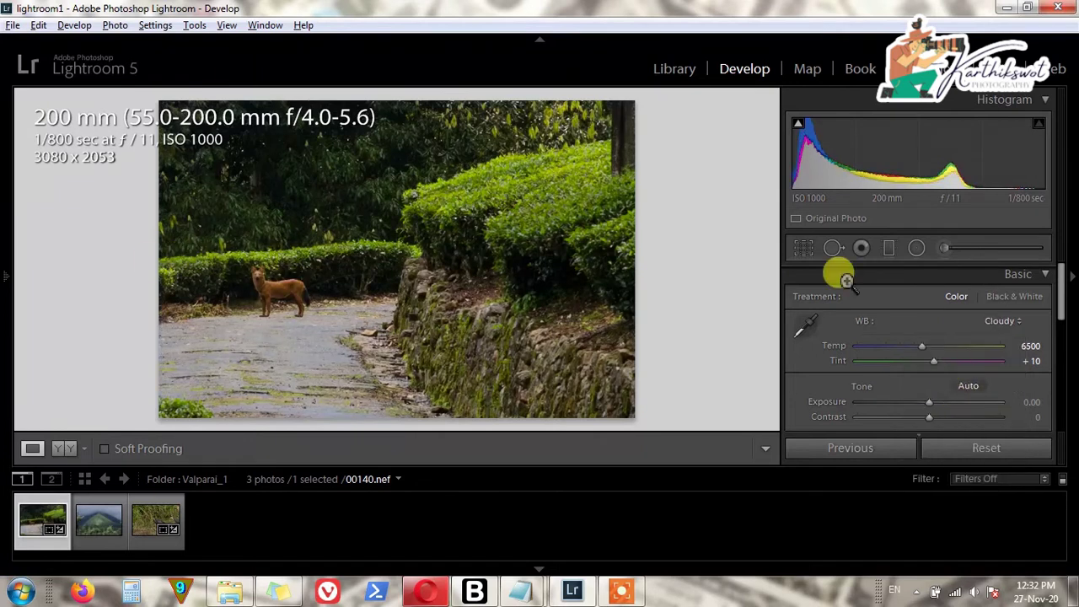
{"action": "left_click", "coordinate": [1003, 322]}
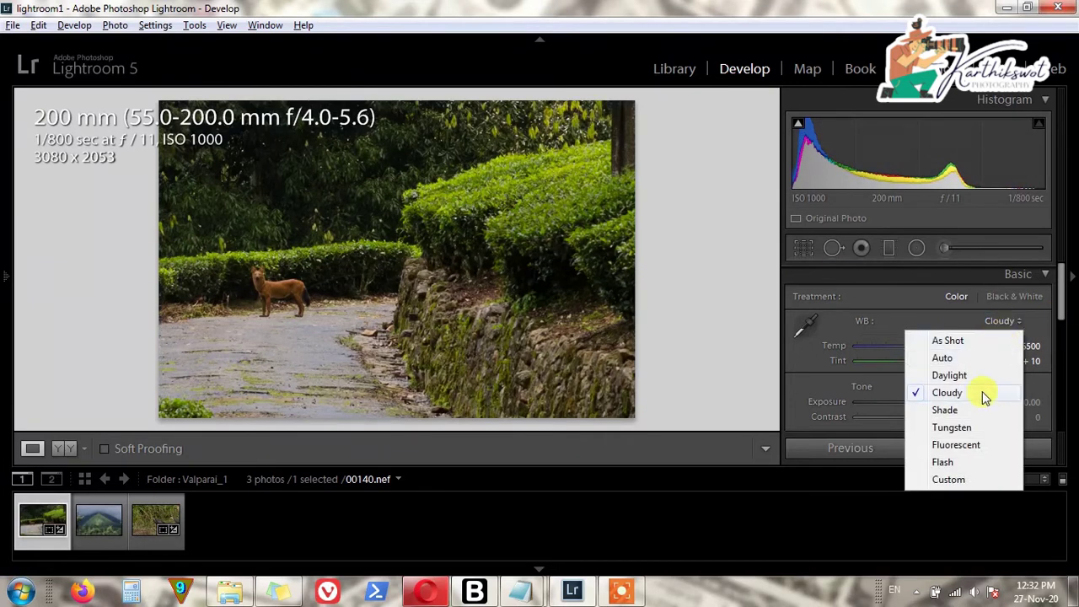
{"action": "left_click", "coordinate": [965, 413]}
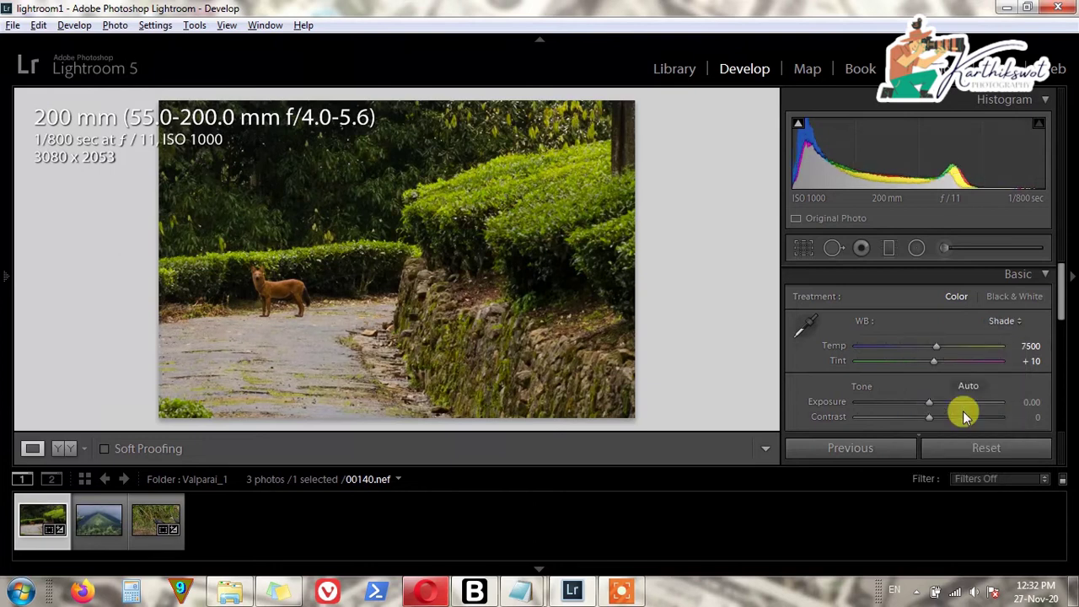
Try the Tungsten, Flash, Fluorescent and Custom white balance presets, and restore the As Shot setting.
{"action": "left_click", "coordinate": [1005, 322]}
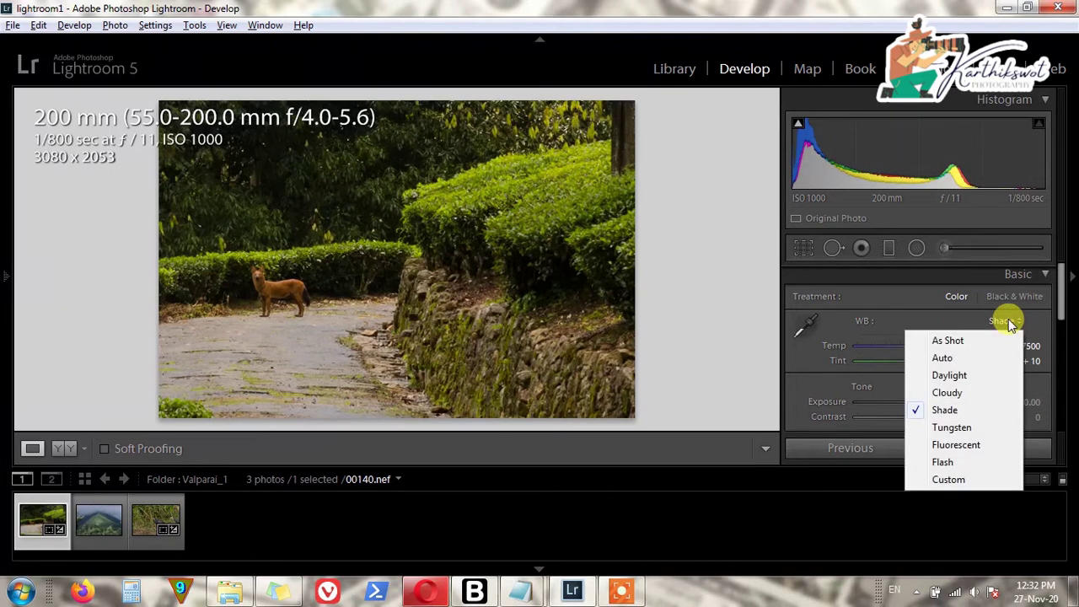
{"action": "left_click", "coordinate": [961, 430]}
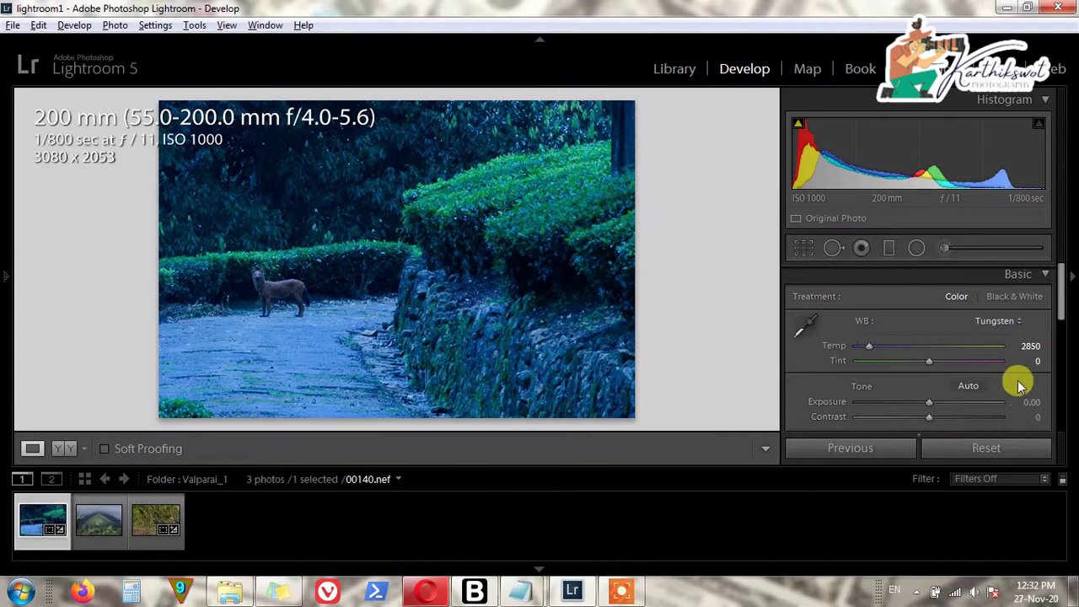
{"action": "left_click", "coordinate": [1003, 322]}
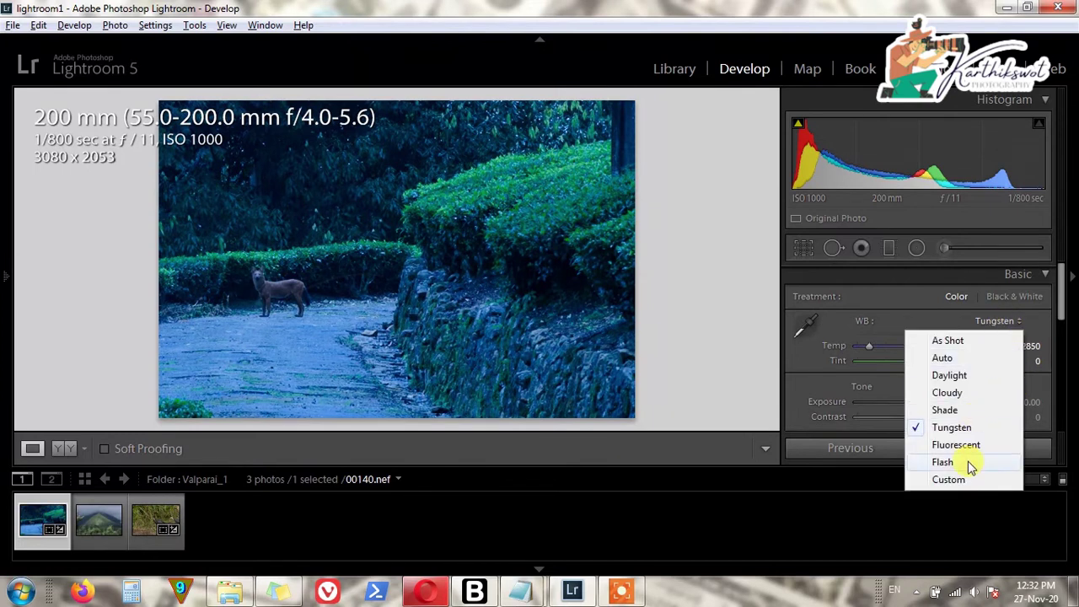
{"action": "left_click", "coordinate": [940, 462]}
{"action": "left_click", "coordinate": [1005, 321]}
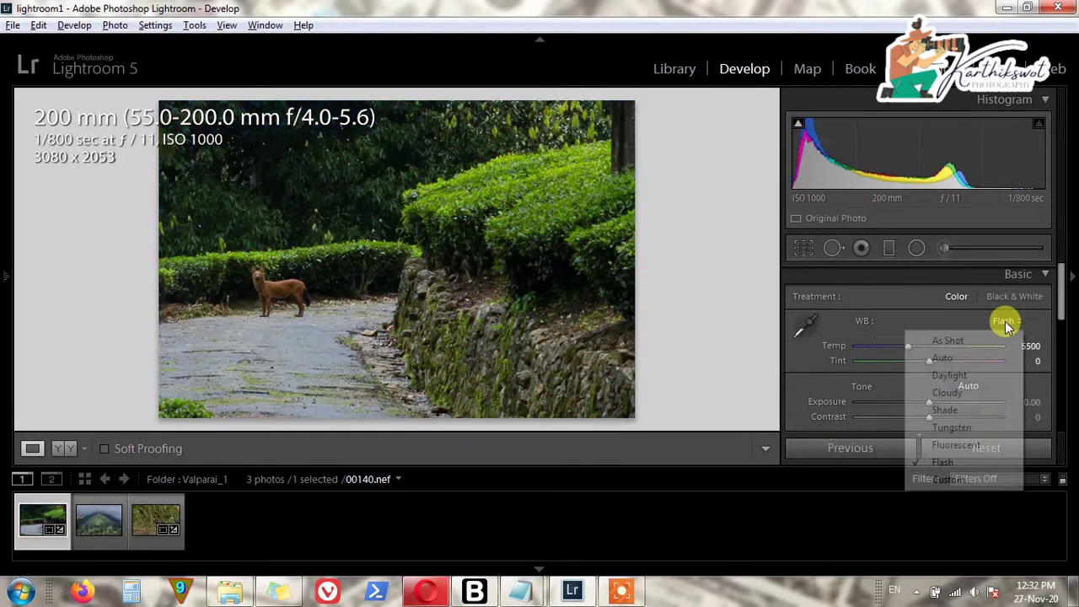
{"action": "left_click", "coordinate": [944, 447]}
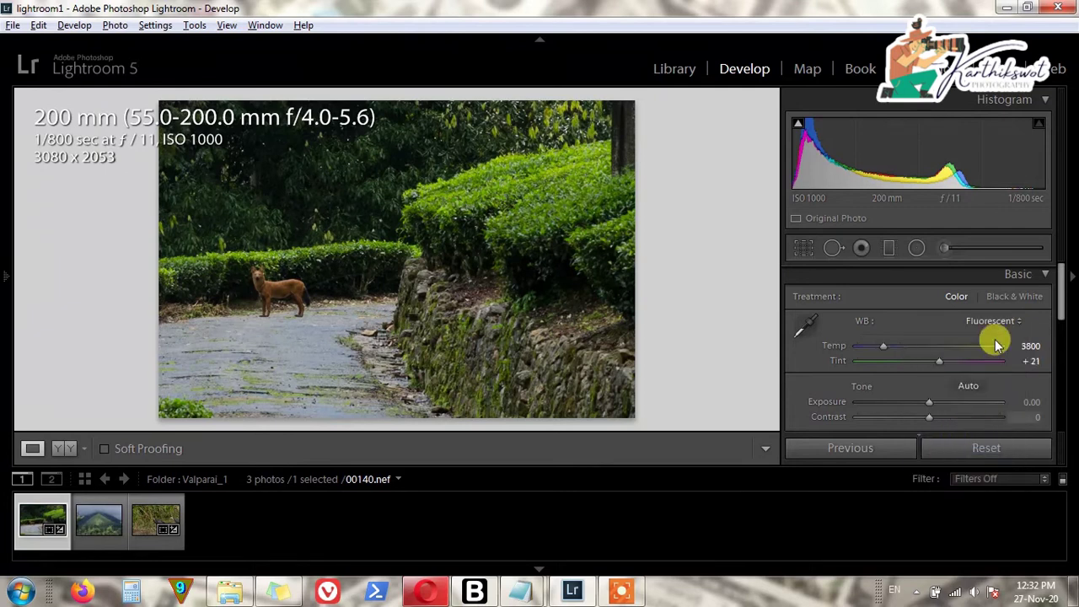
{"action": "left_click", "coordinate": [995, 321]}
{"action": "left_click", "coordinate": [948, 478]}
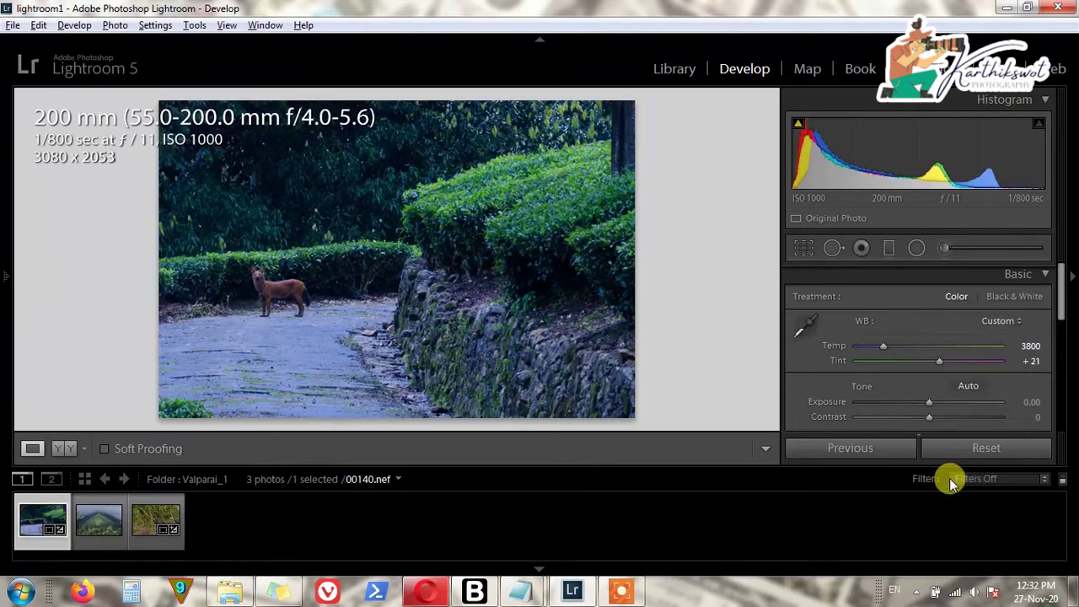
{"action": "left_click", "coordinate": [1003, 321]}
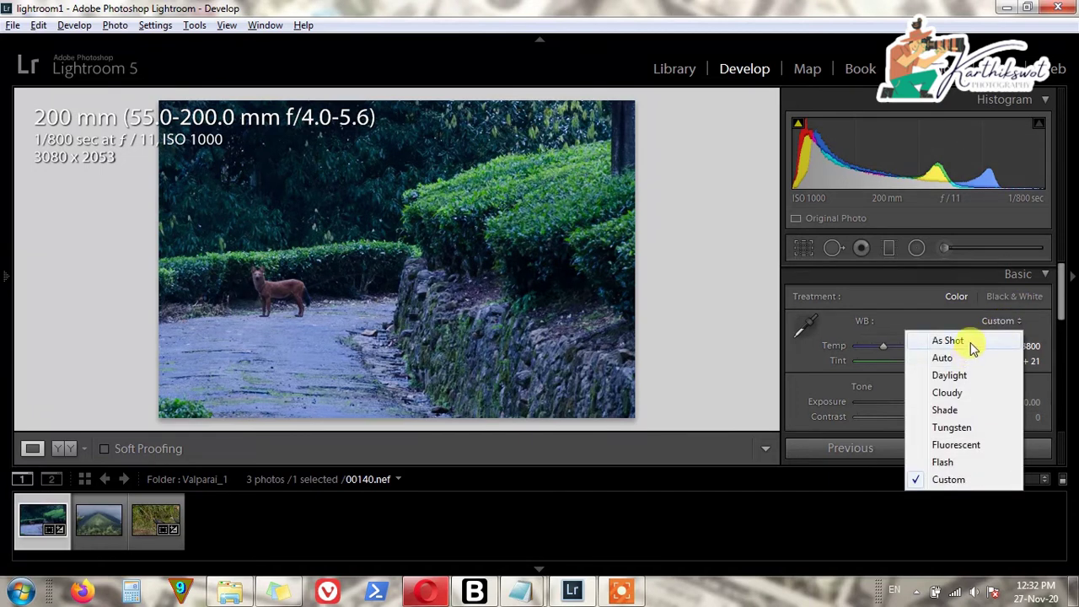
{"action": "left_click", "coordinate": [969, 342]}
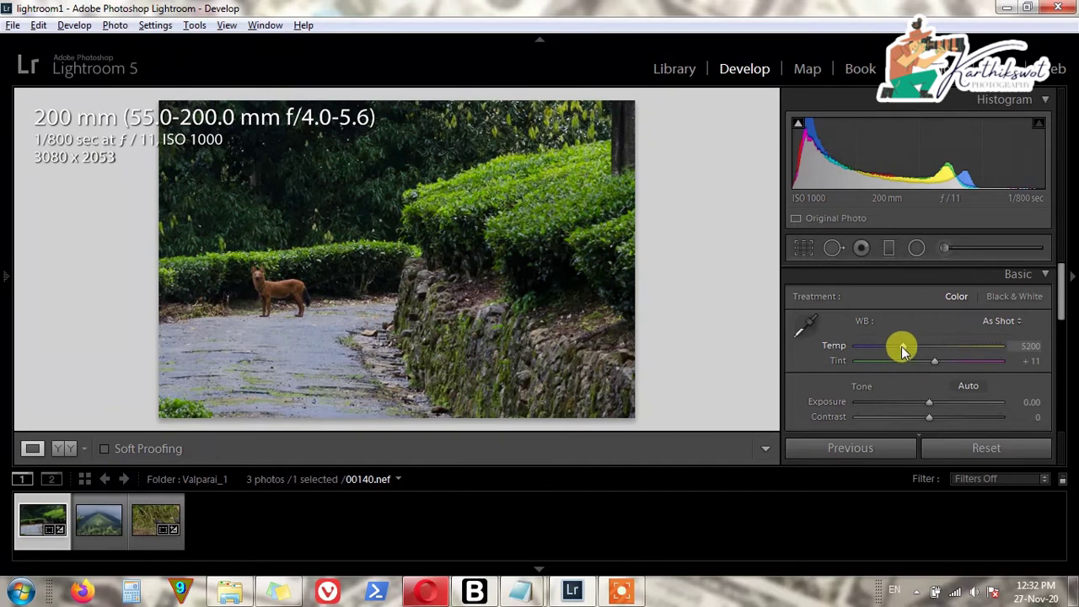
Try a white balance temperature of 5846 and a different tint, and reset both to their defaults.
{"action": "mouse_move", "coordinate": [903, 347]}
{"action": "left_mouse_down"}
{"action": "mouse_move", "coordinate": [864, 347]}
{"action": "mouse_move", "coordinate": [1027, 356]}
{"action": "mouse_move", "coordinate": [848, 355]}
{"action": "mouse_move", "coordinate": [914, 351]}
{"action": "left_mouse_up"}
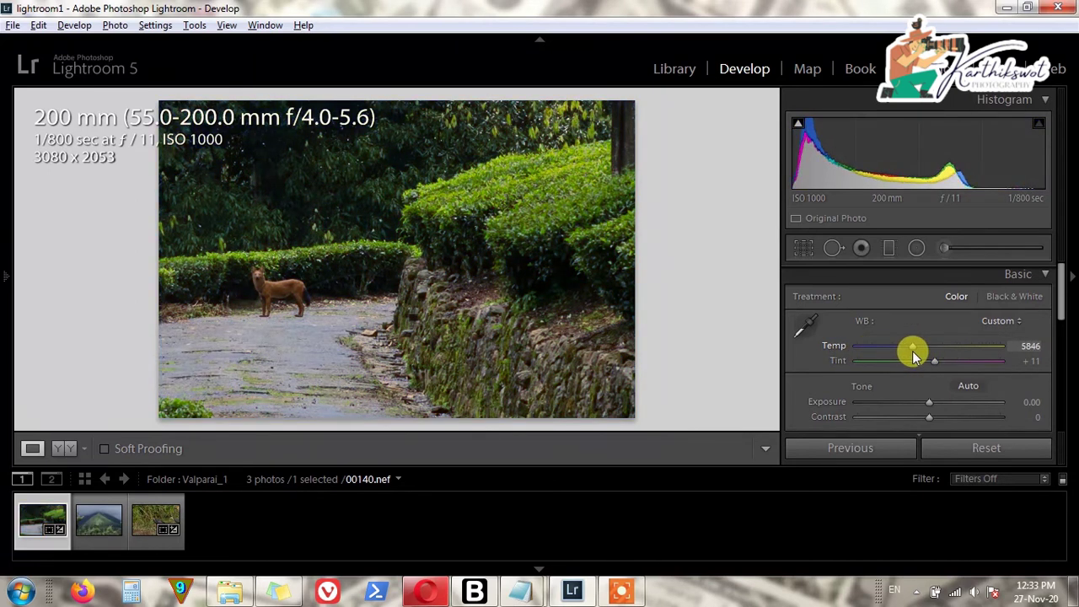
{"action": "double_click", "coordinate": [837, 345]}
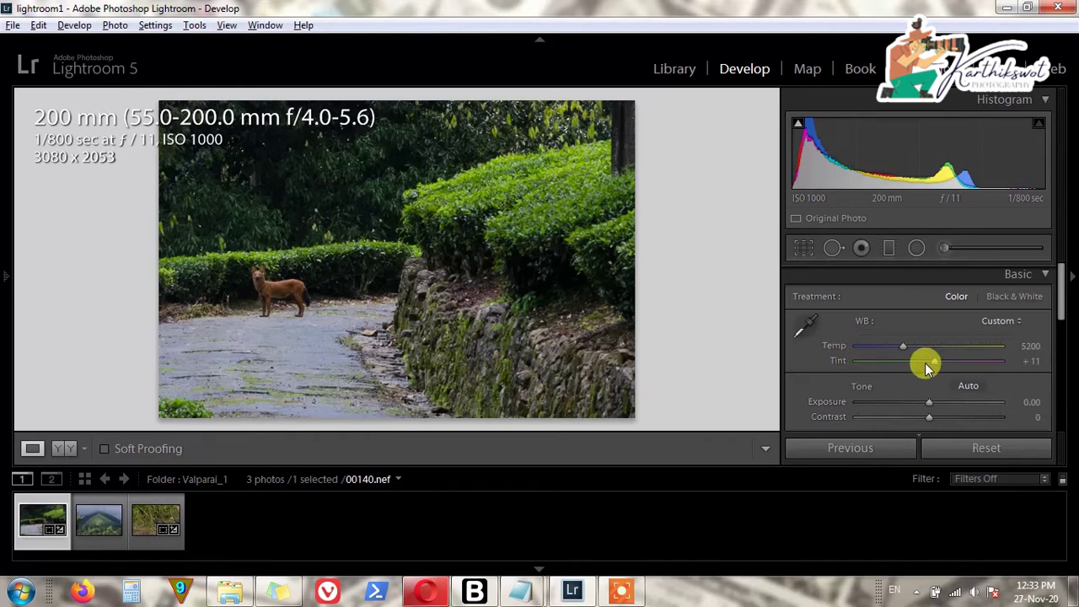
{"action": "left_click_drag", "start_coordinate": [934, 362], "coordinate": [831, 362]}
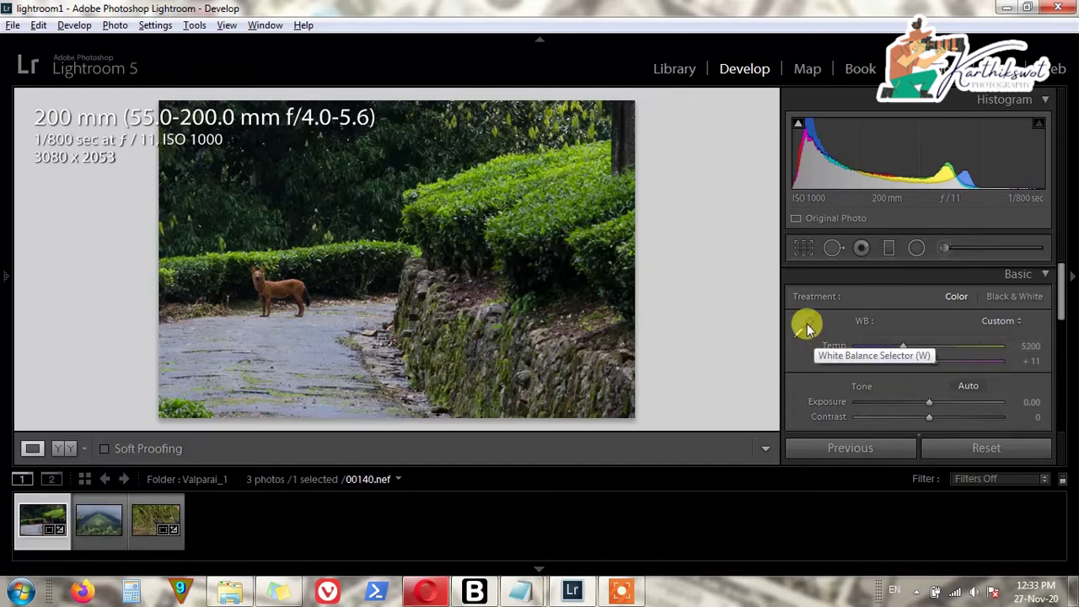
Set the white balance with the White Balance Selector by sampling a neutral grey spot on the stone wall.
{"action": "left_click", "coordinate": [809, 326]}
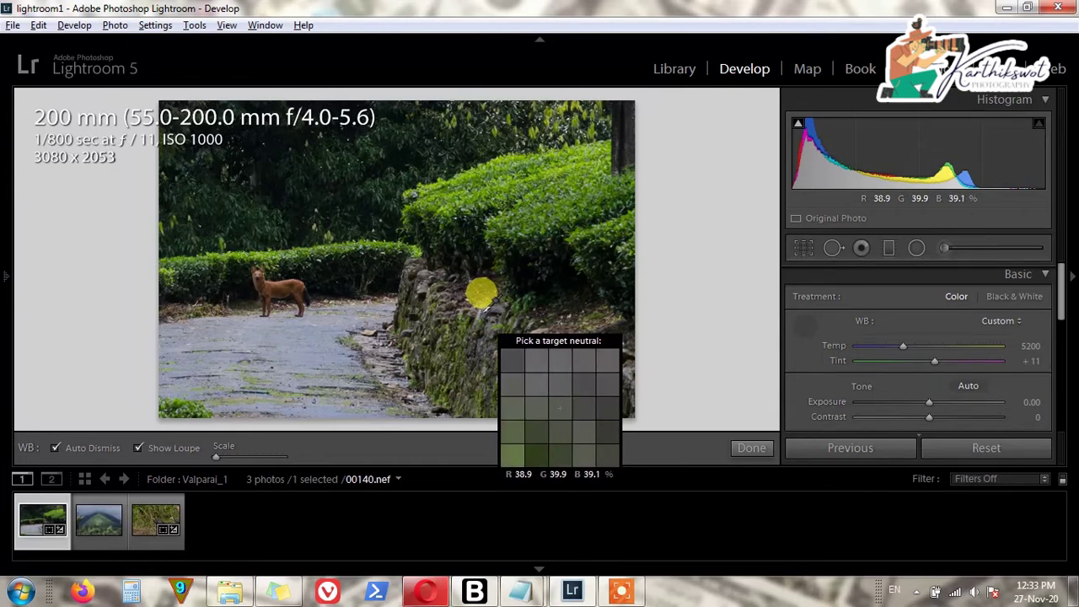
{"action": "left_click", "coordinate": [484, 314]}
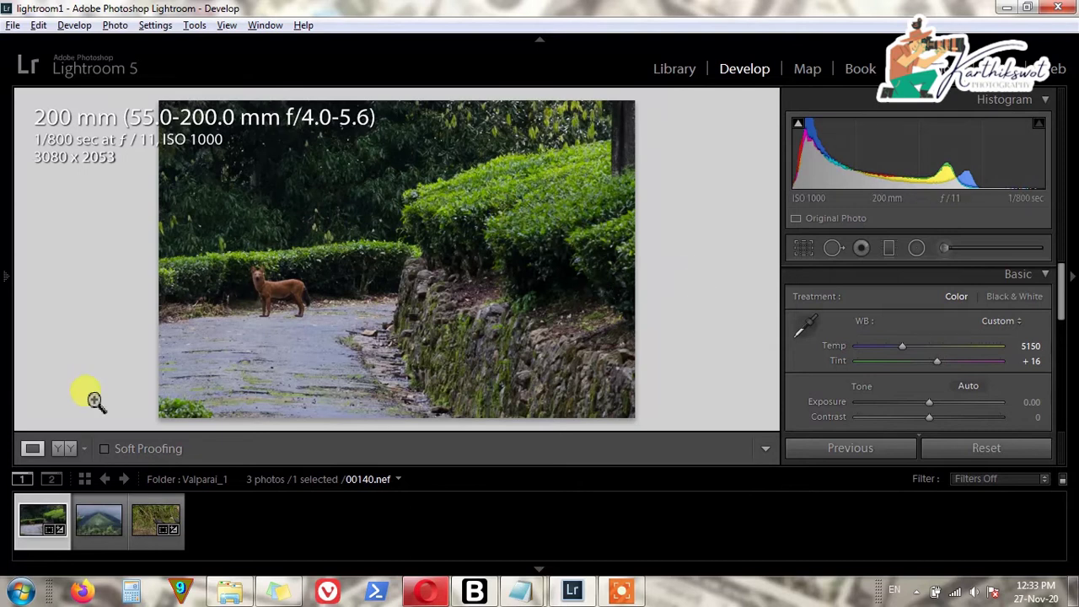
Raise the exposure to +0.44, comparing the photo side by side with its original before and after the change.
{"action": "left_click", "coordinate": [63, 449]}
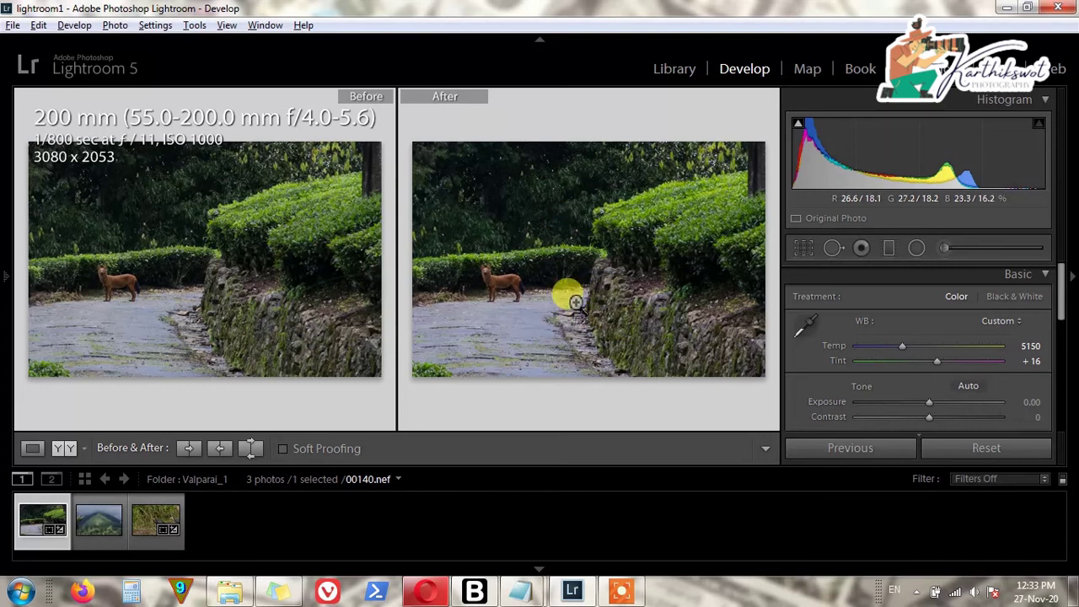
{"action": "left_click", "coordinate": [32, 449]}
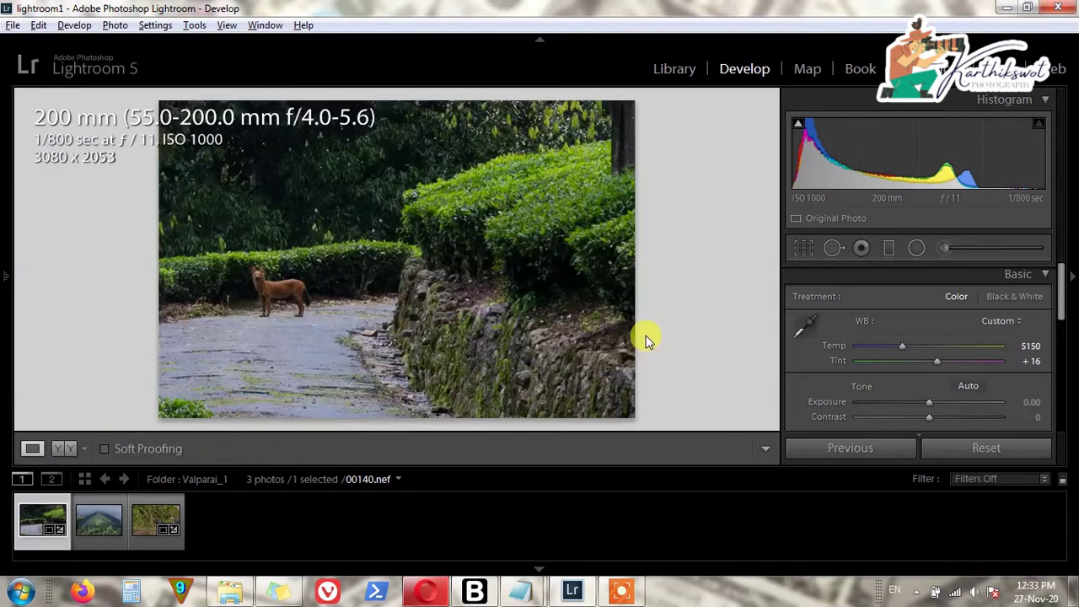
{"action": "scroll", "coordinate": [961, 390], "scroll_direction": "down", "scroll_amount": 1}
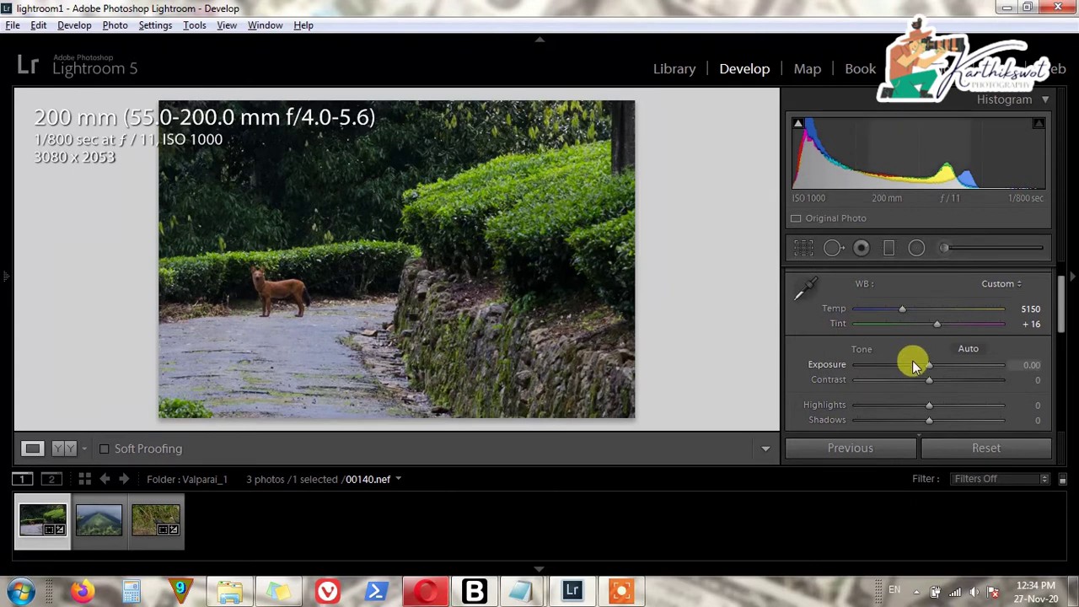
{"action": "left_click", "coordinate": [1036, 365]}
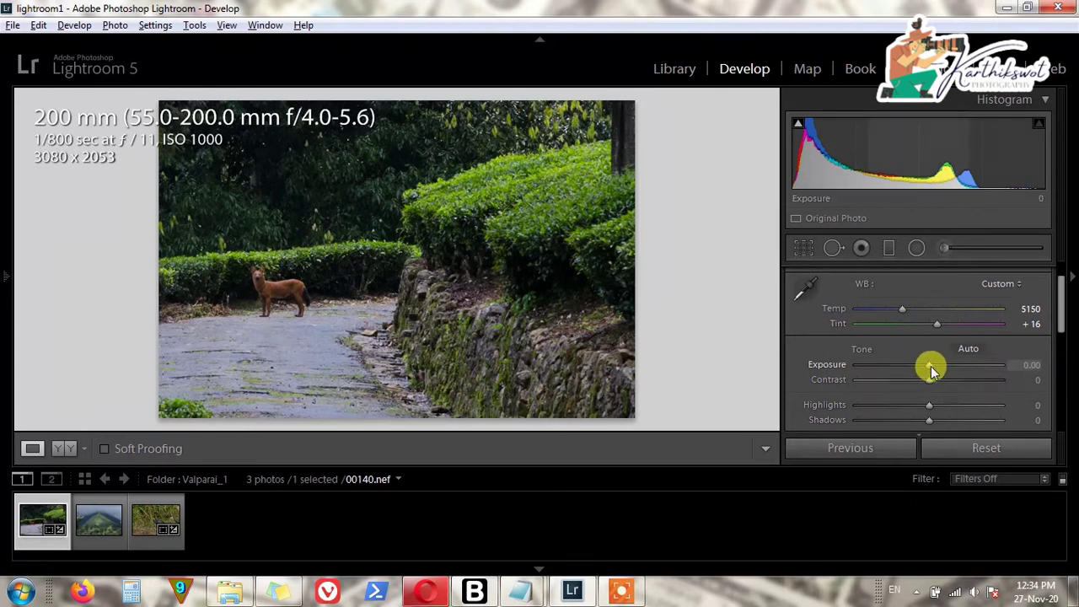
{"action": "left_click_drag", "start_coordinate": [930, 366], "coordinate": [935, 368]}
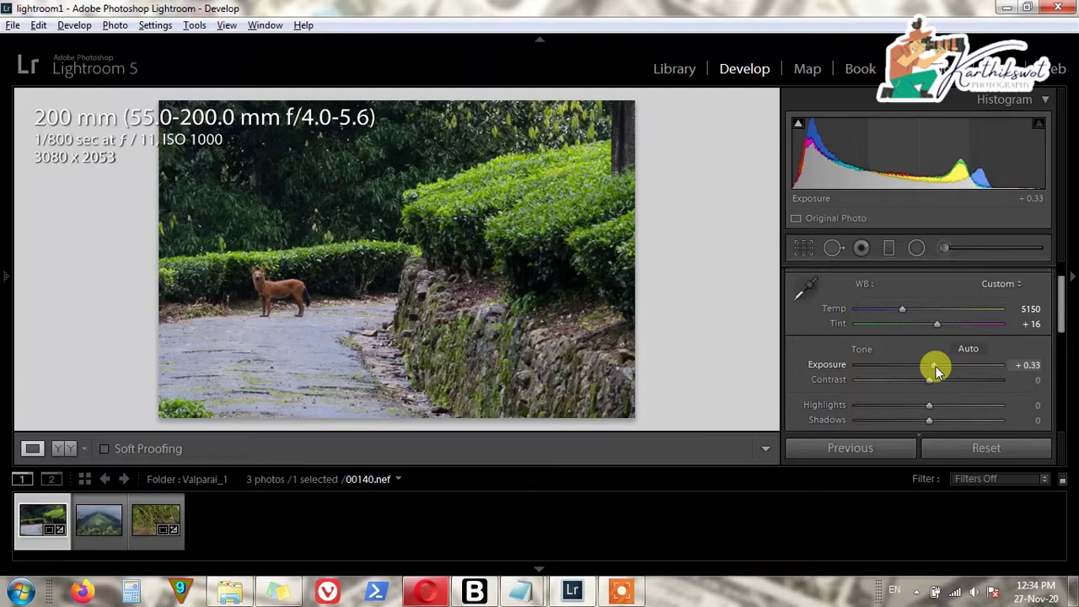
{"action": "left_click_drag", "start_coordinate": [938, 367], "coordinate": [939, 369]}
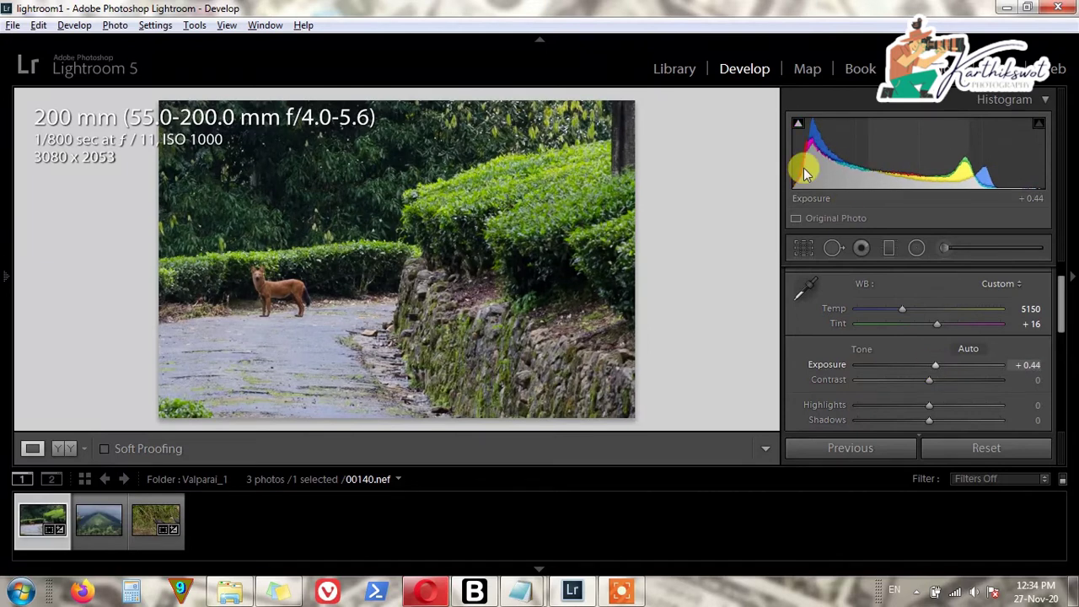
{"action": "left_click", "coordinate": [61, 449]}
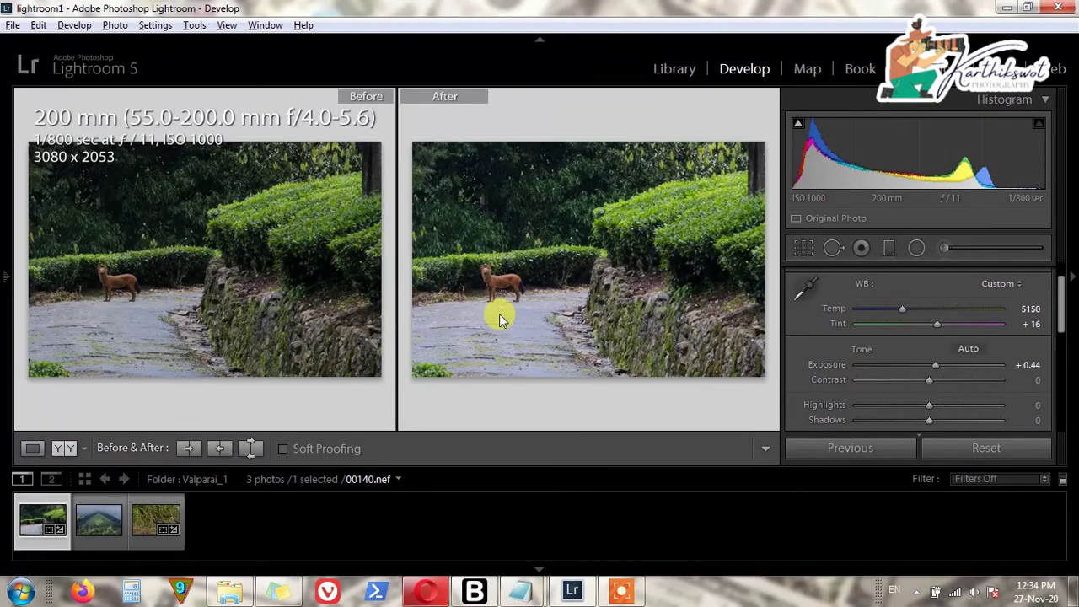
{"action": "left_click", "coordinate": [34, 449]}
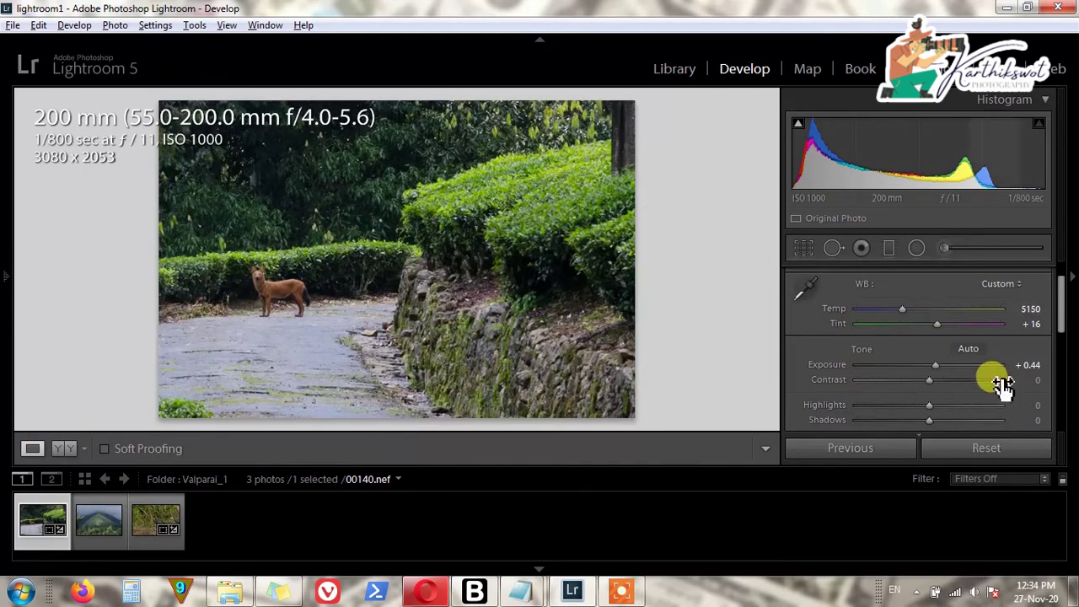
Set the contrast to +10 and lower the highlights to -38 in the Basic tone adjustments.
{"action": "scroll", "coordinate": [995, 379], "scroll_direction": "down", "scroll_amount": 1}
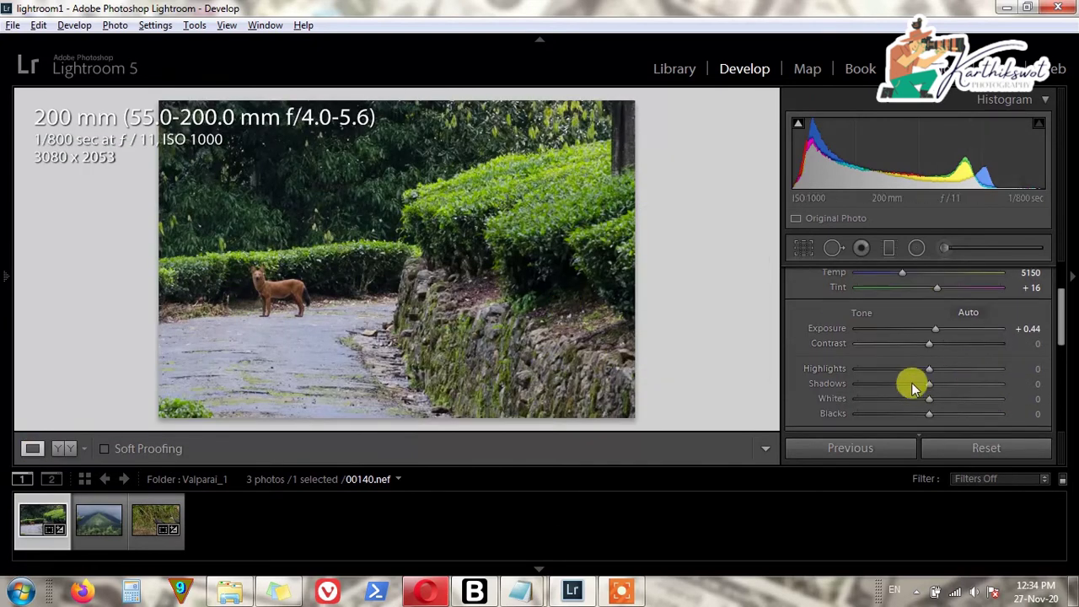
{"action": "left_click_drag", "start_coordinate": [928, 345], "coordinate": [938, 347]}
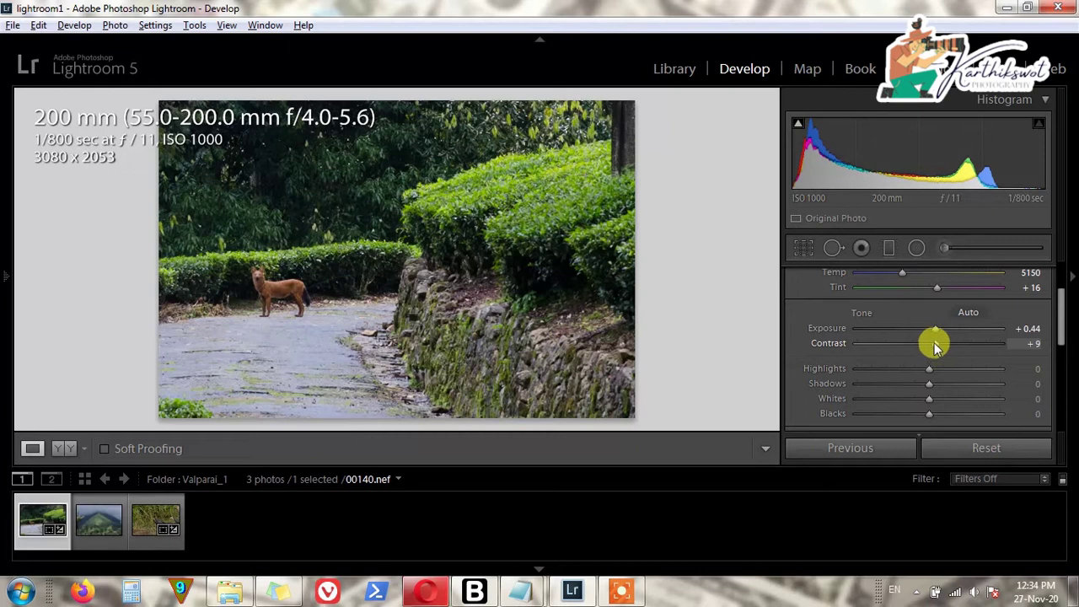
{"action": "left_click_drag", "start_coordinate": [938, 348], "coordinate": [935, 345]}
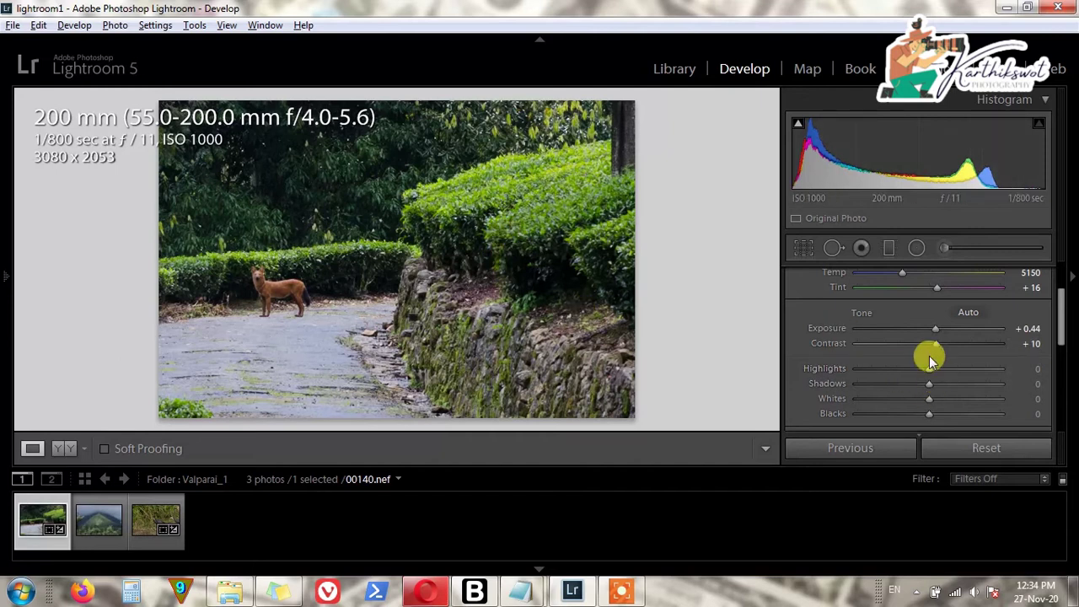
{"action": "left_click_drag", "start_coordinate": [928, 371], "coordinate": [818, 368]}
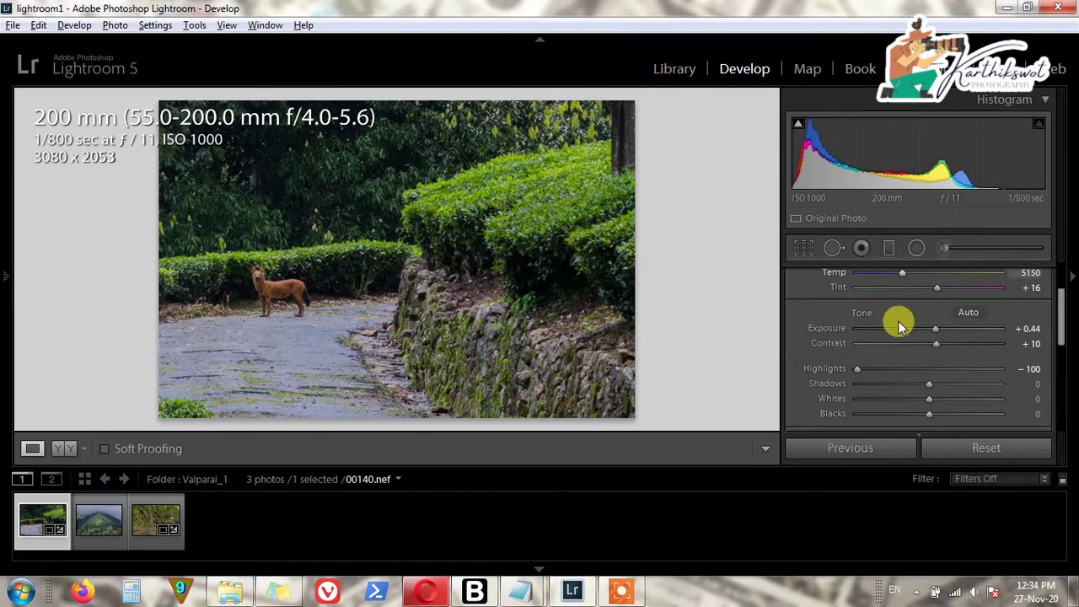
{"action": "left_click_drag", "start_coordinate": [855, 374], "coordinate": [903, 376]}
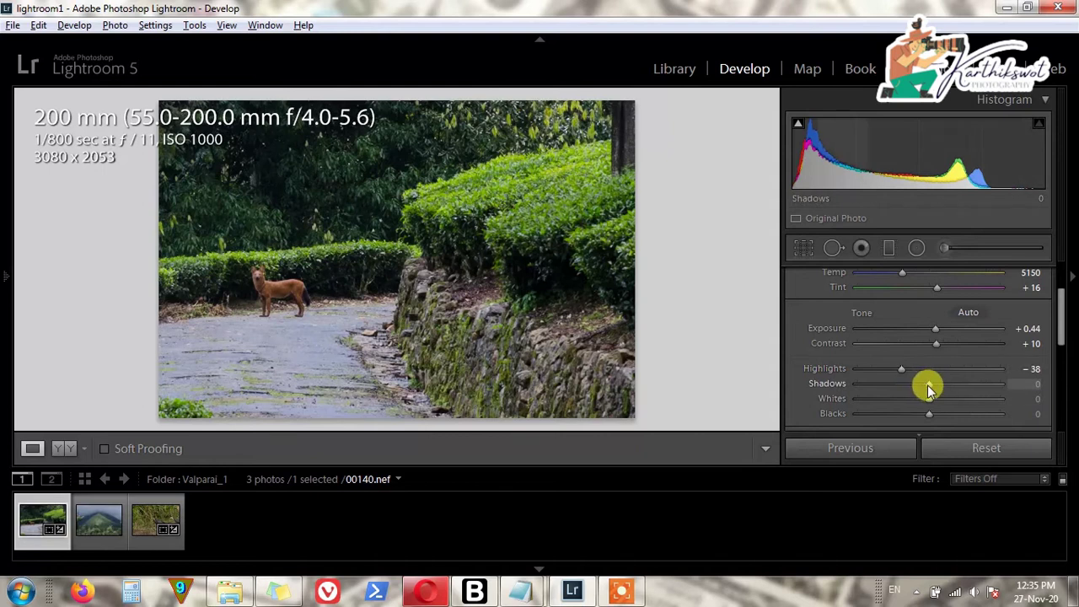
Raise the shadows to +65 and set the whites to +40.
{"action": "left_click_drag", "start_coordinate": [930, 388], "coordinate": [974, 388]}
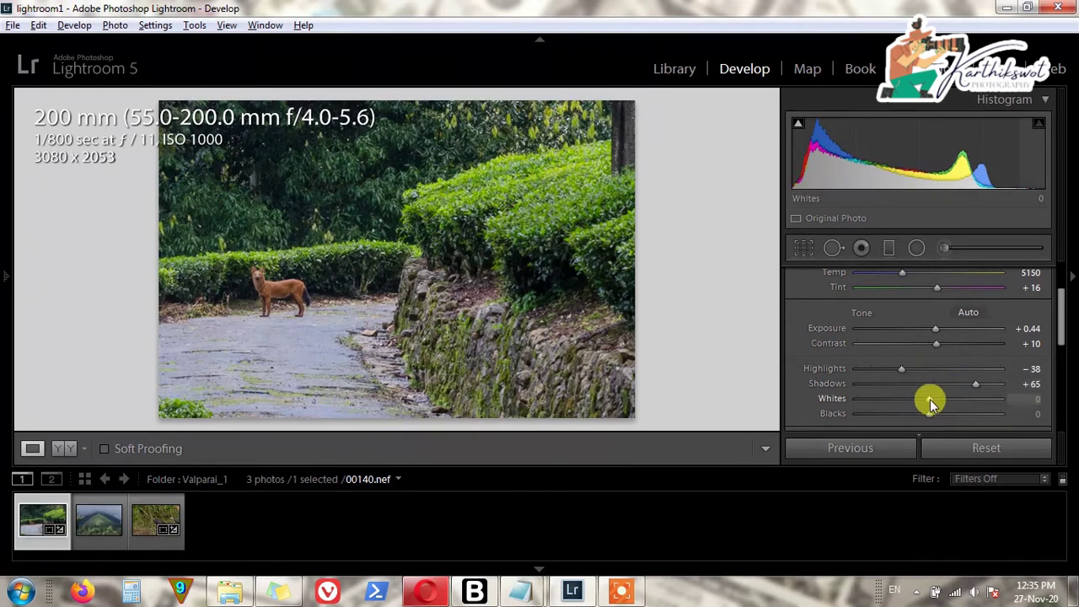
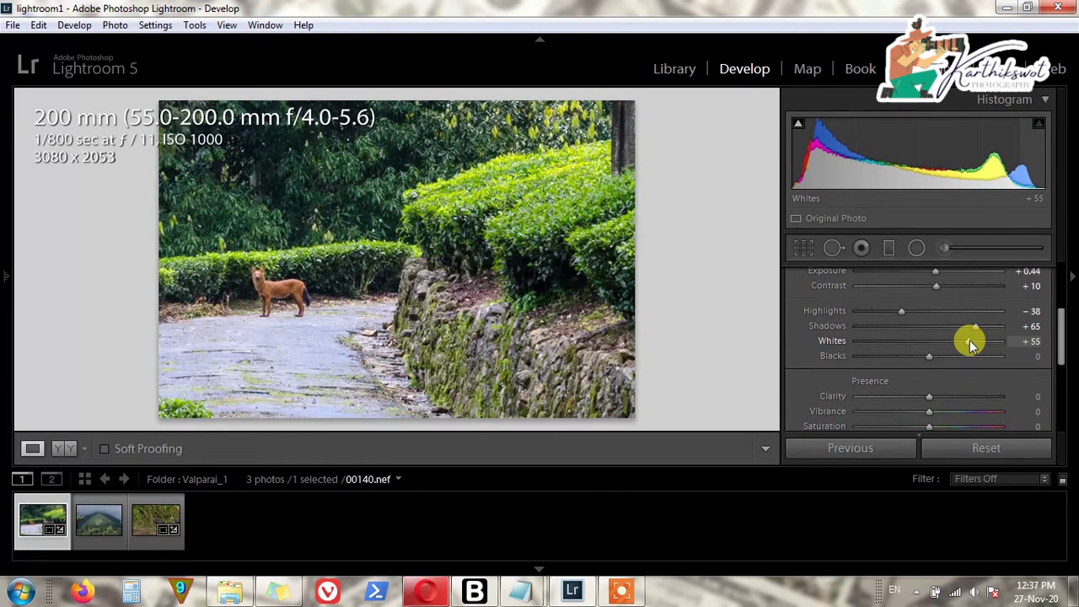
{"action": "left_click_drag", "start_coordinate": [970, 344], "coordinate": [965, 346]}
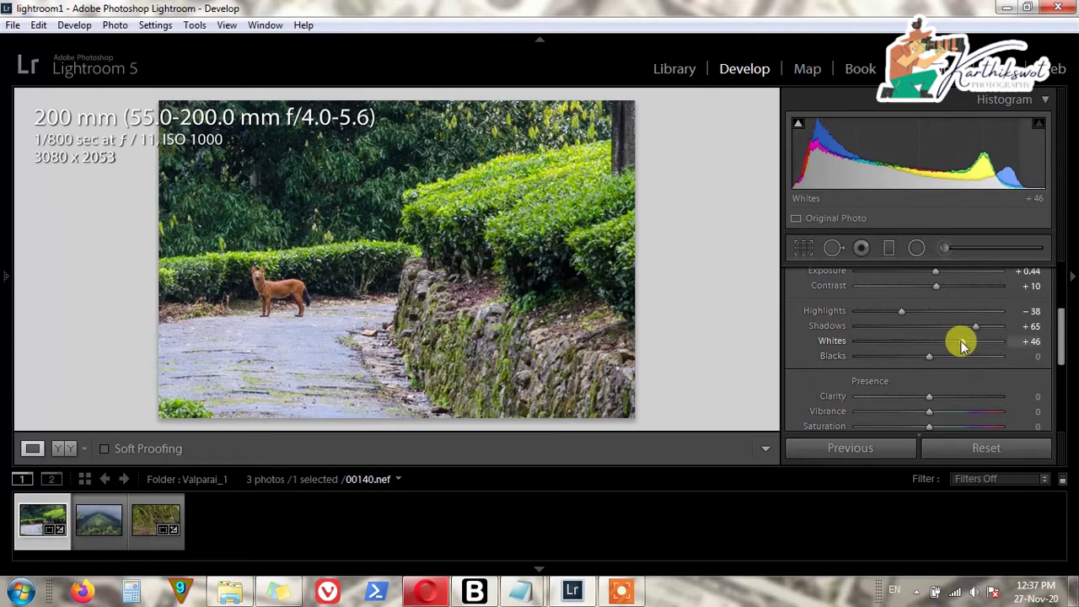
{"action": "left_click_drag", "start_coordinate": [965, 346], "coordinate": [958, 346]}
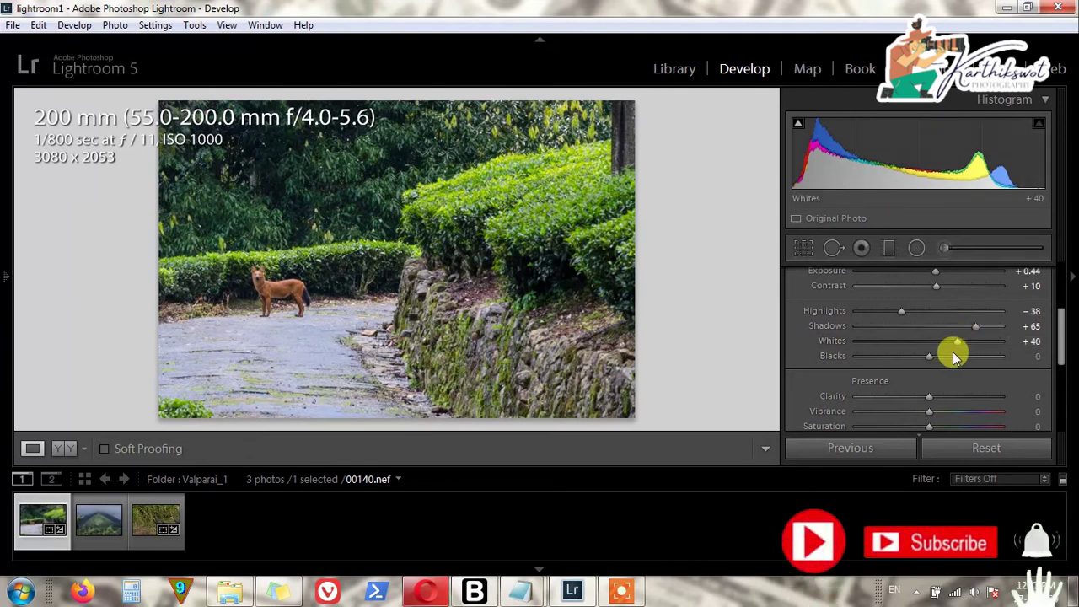
Try raising the blacks to +11 and +14, resetting the value to its default each time.
{"action": "mouse_move", "coordinate": [931, 357]}
{"action": "left_mouse_down"}
{"action": "mouse_move", "coordinate": [954, 354]}
{"action": "mouse_move", "coordinate": [879, 361]}
{"action": "mouse_move", "coordinate": [940, 365]}
{"action": "left_mouse_up"}
{"action": "key", "text": "alt"}
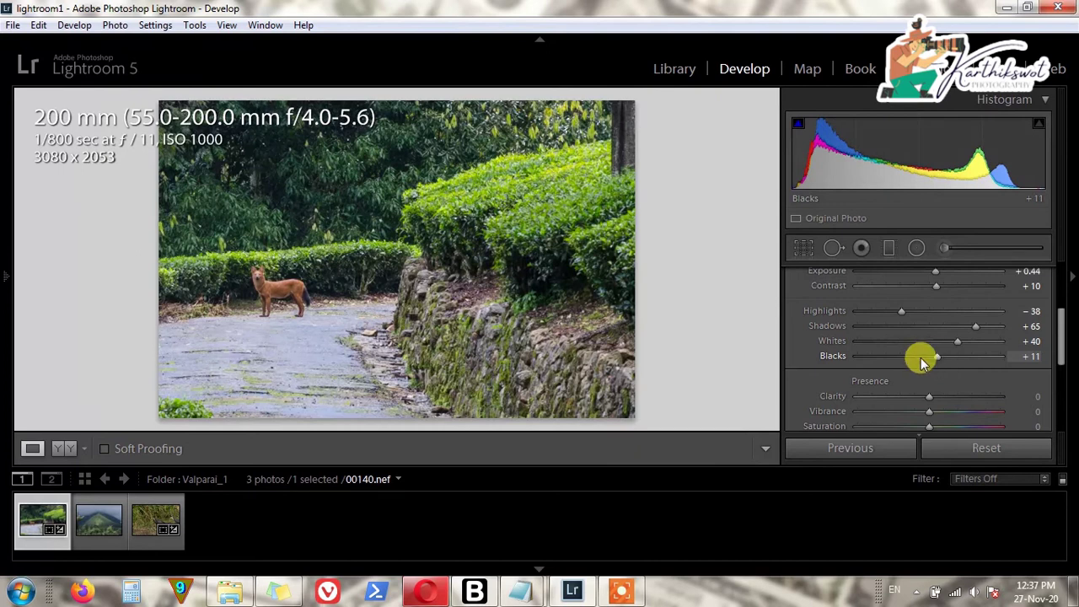
{"action": "double_click", "coordinate": [835, 358]}
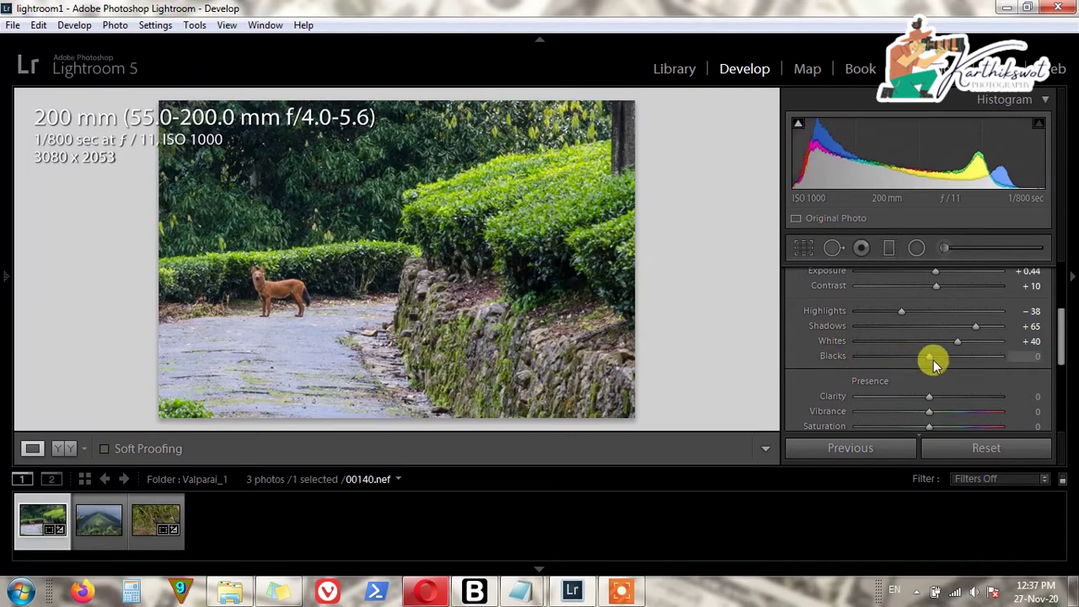
{"action": "mouse_move", "coordinate": [931, 361]}
{"action": "left_mouse_down"}
{"action": "mouse_move", "coordinate": [960, 361]}
{"action": "mouse_move", "coordinate": [942, 361]}
{"action": "left_mouse_up"}
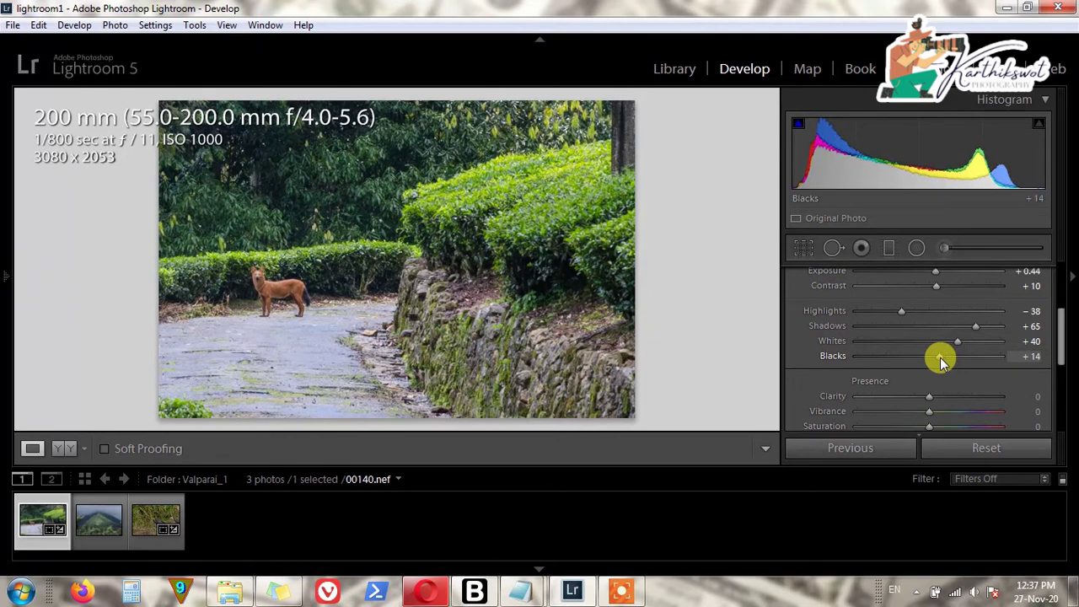
{"action": "double_click", "coordinate": [837, 361]}
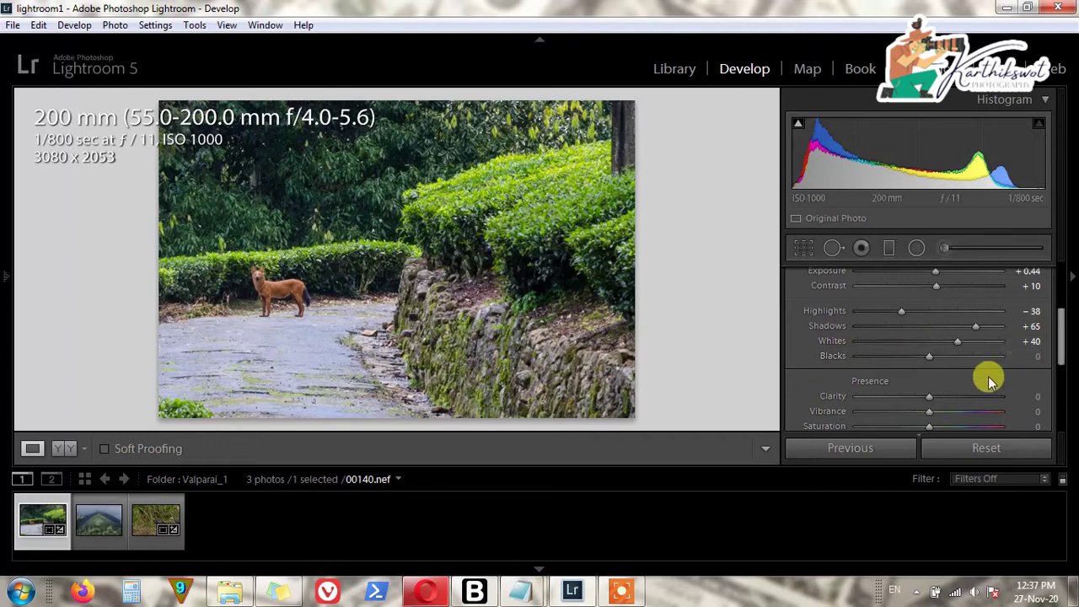
Raise the clarity to +12 while examining the wild dog at close zoom.
{"action": "scroll", "coordinate": [988, 381], "scroll_direction": "down", "scroll_amount": 1}
{"action": "left_click", "coordinate": [274, 289]}
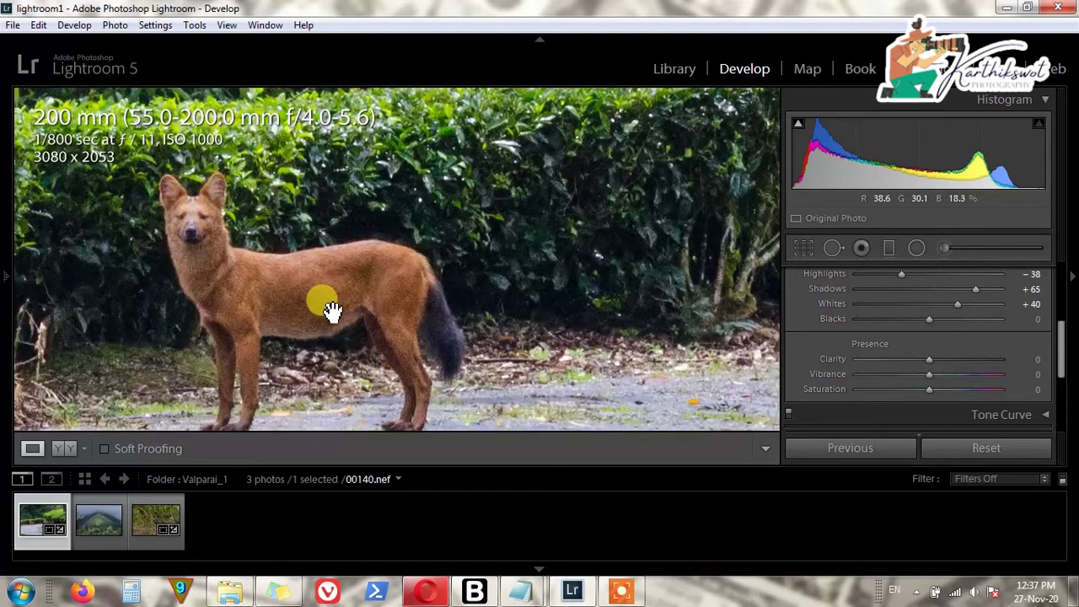
{"action": "left_click_drag", "start_coordinate": [346, 295], "coordinate": [405, 299]}
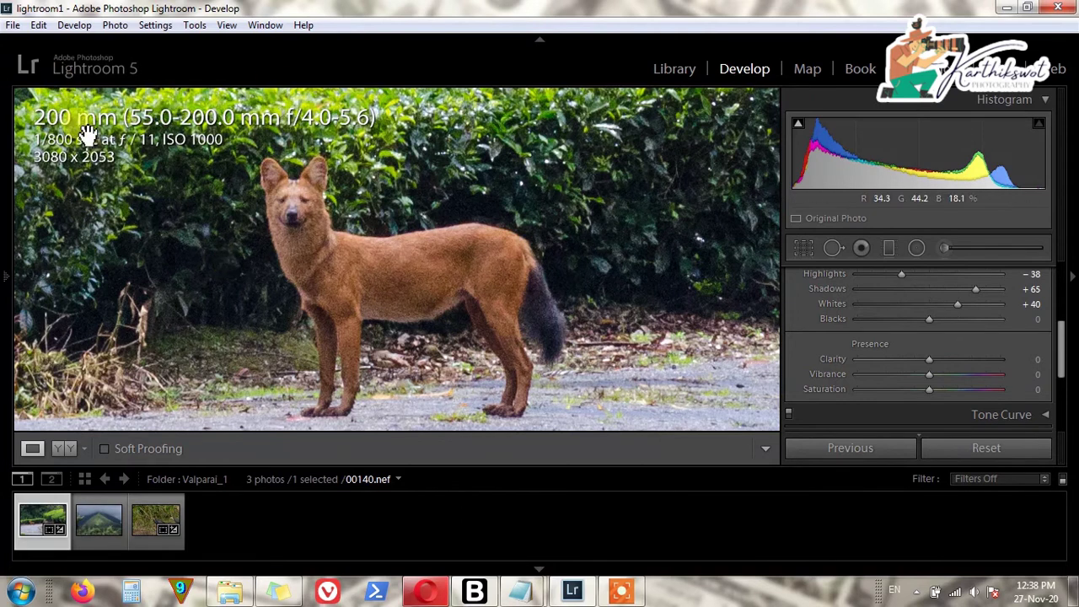
{"action": "left_click", "coordinate": [469, 271]}
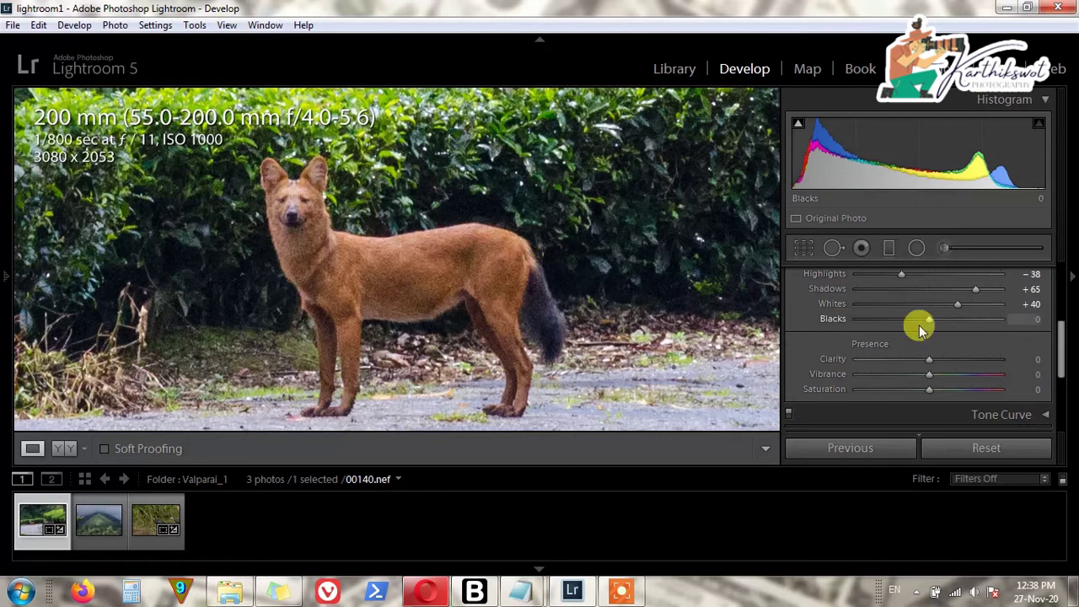
{"action": "left_click", "coordinate": [928, 358]}
{"action": "left_click_drag", "start_coordinate": [928, 361], "coordinate": [938, 360]}
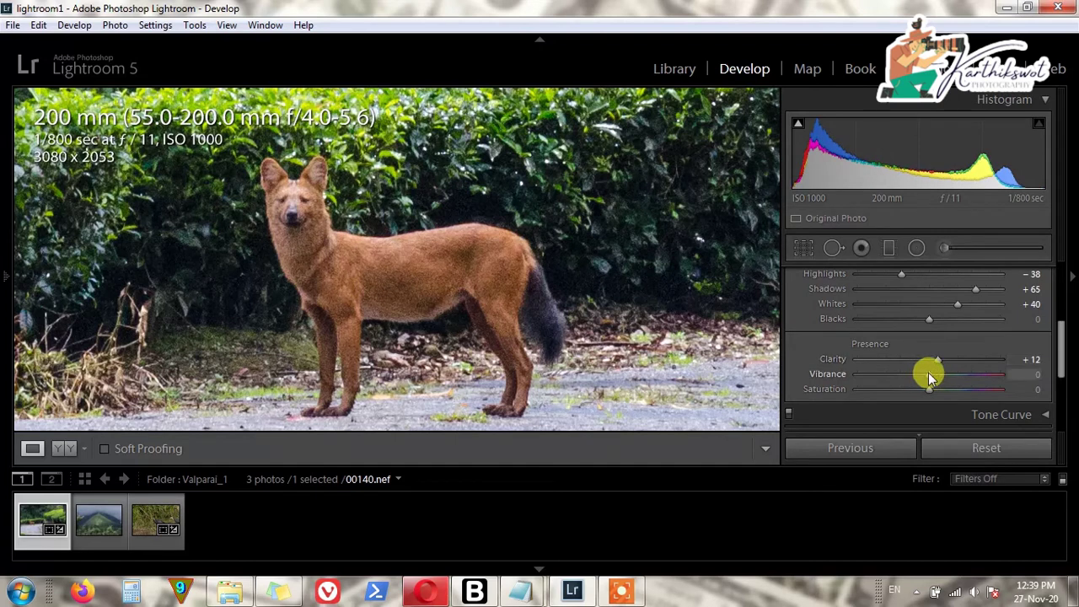
Check the clarity on the whole photo and on the dog up close, and set the vibrance to +8.
{"action": "left_click", "coordinate": [441, 263]}
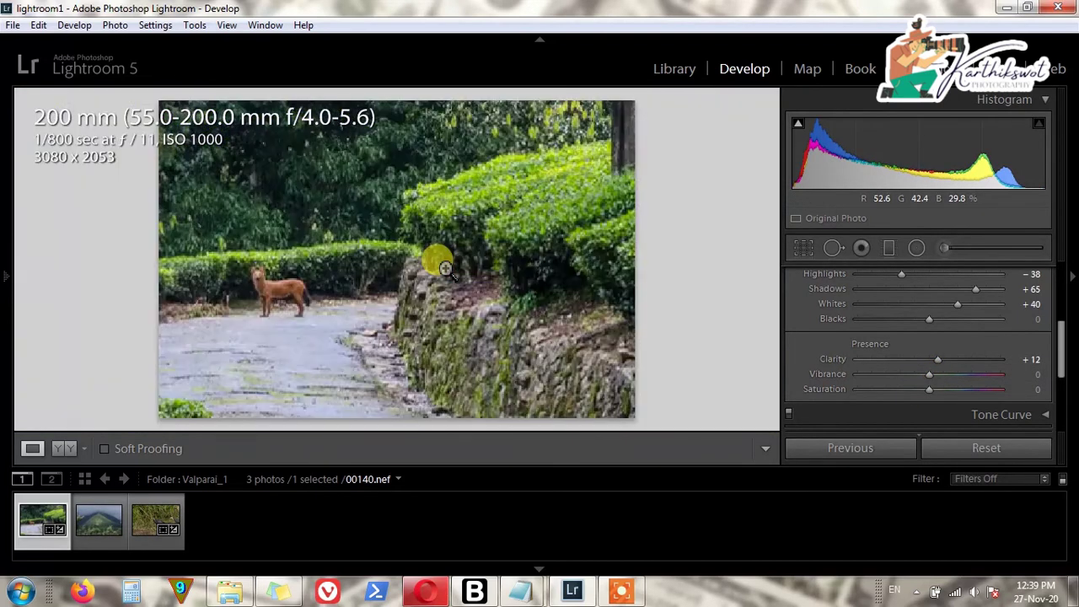
{"action": "left_click", "coordinate": [269, 285]}
{"action": "left_click_drag", "start_coordinate": [321, 329], "coordinate": [562, 267]}
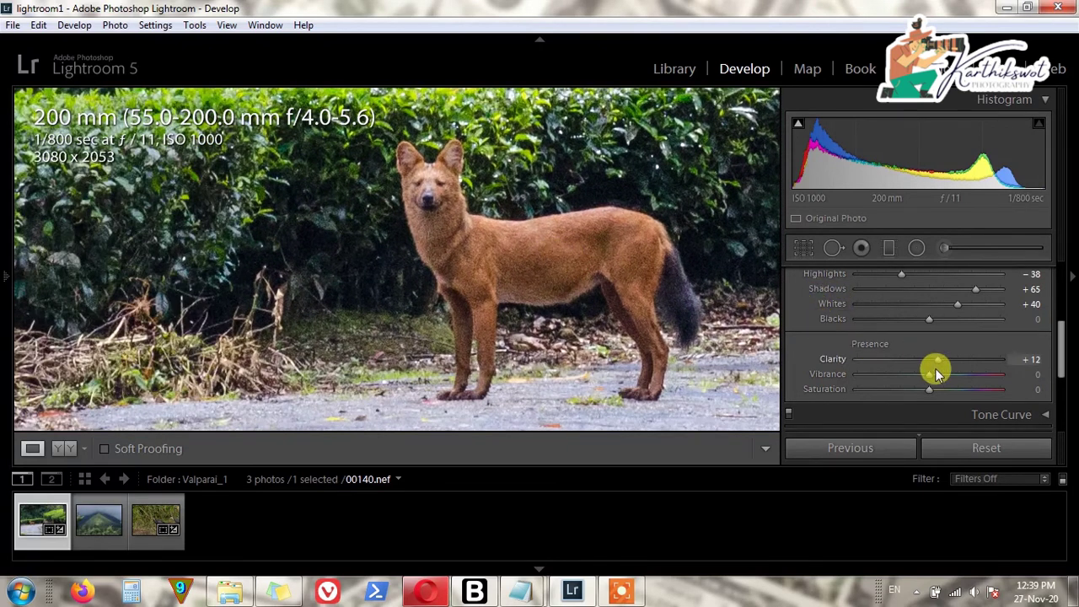
{"action": "left_click_drag", "start_coordinate": [930, 382], "coordinate": [935, 381]}
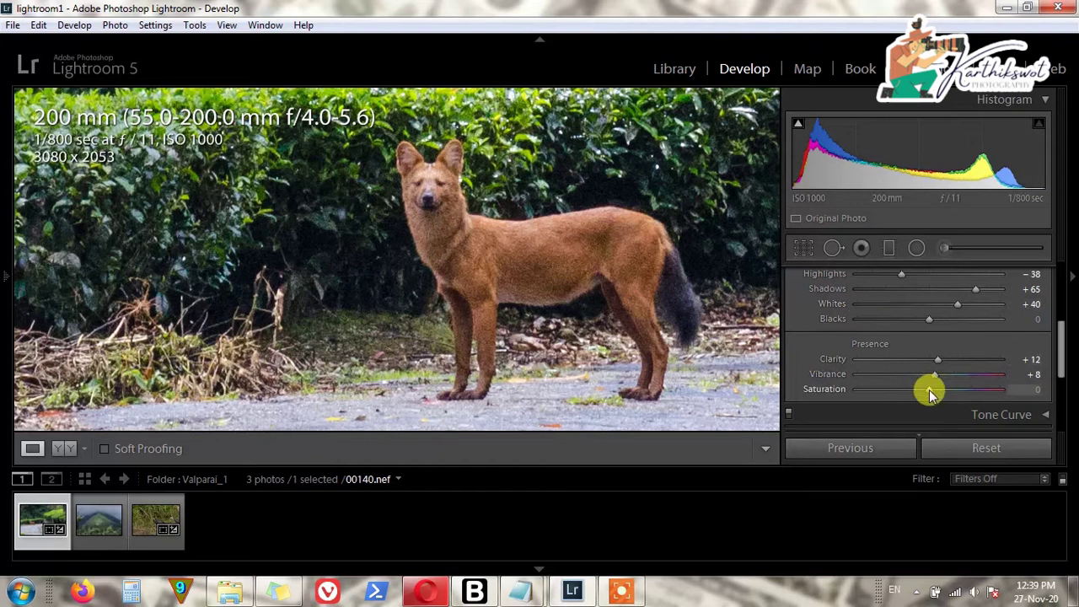
Set the saturation to +31, trying +36 first, and compare the photo side by side with its original.
{"action": "left_click_drag", "start_coordinate": [930, 391], "coordinate": [957, 392]}
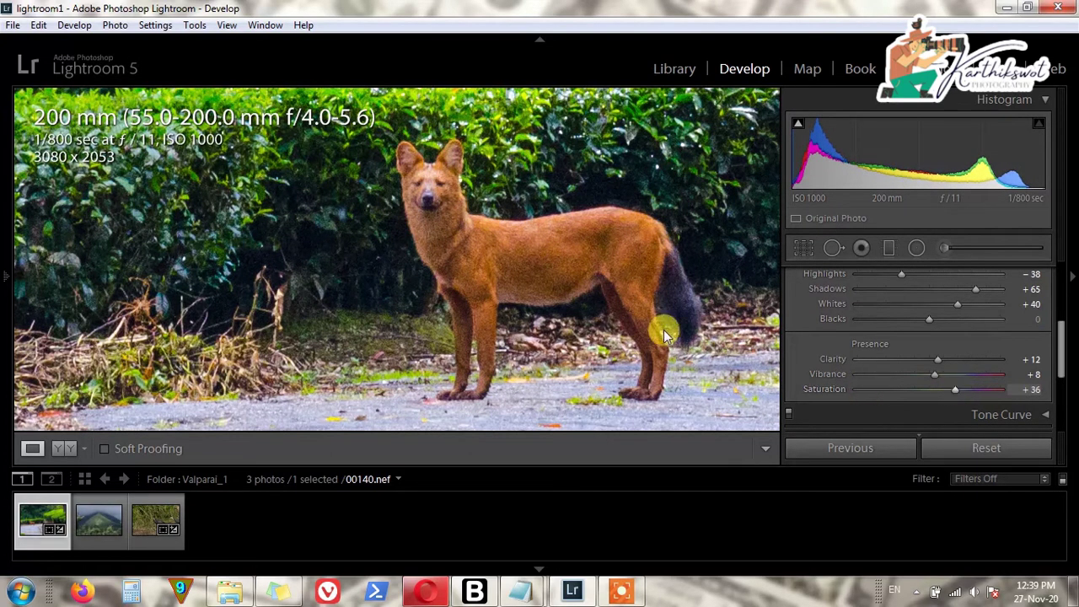
{"action": "left_click", "coordinate": [604, 281]}
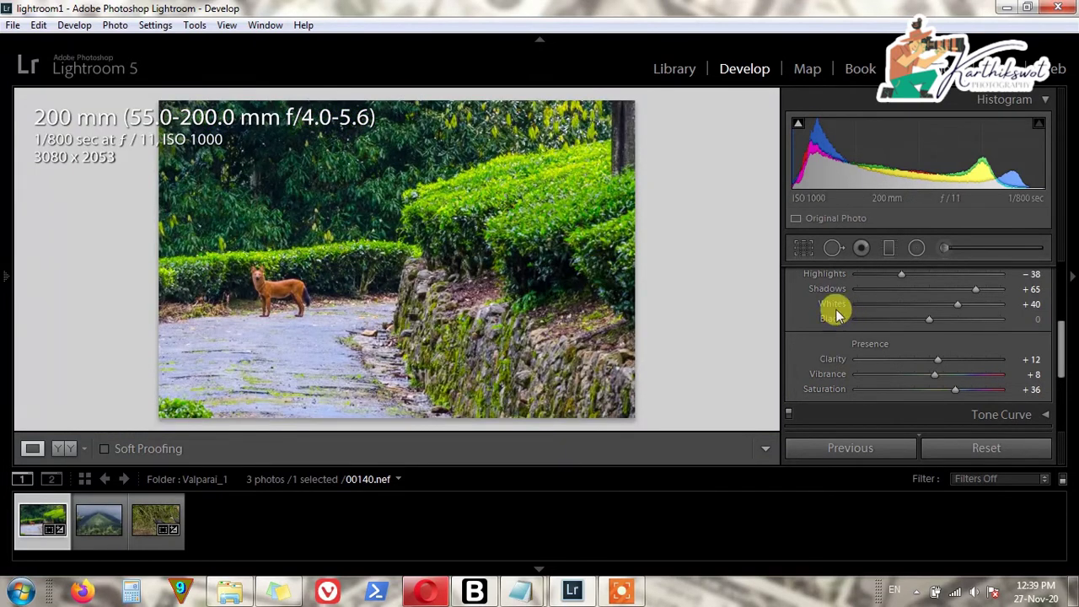
{"action": "left_click", "coordinate": [317, 300]}
{"action": "left_click_drag", "start_coordinate": [135, 272], "coordinate": [511, 284]}
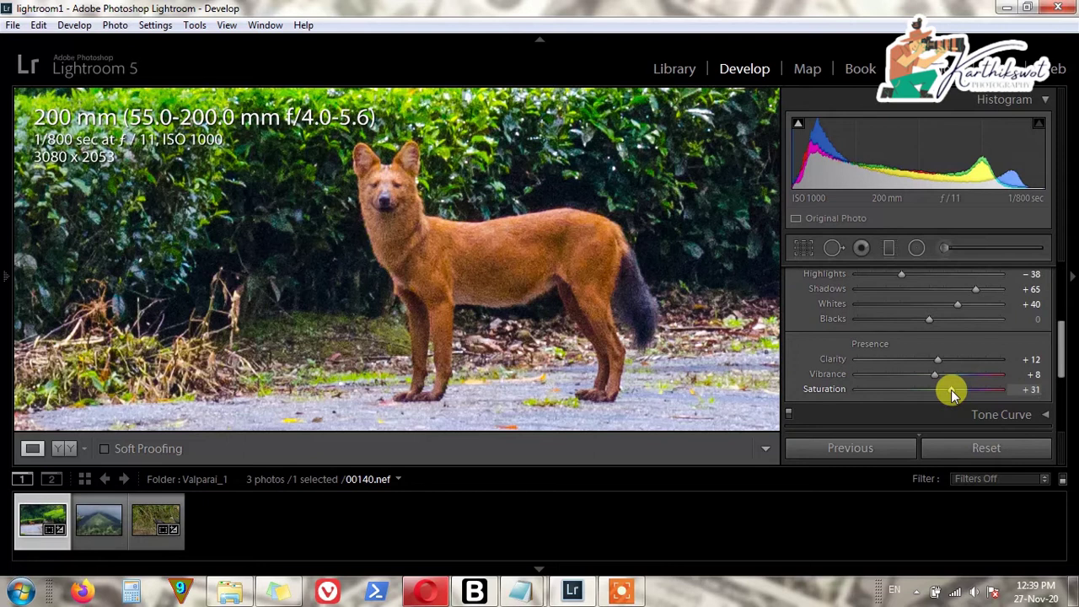
{"action": "left_click", "coordinate": [572, 319]}
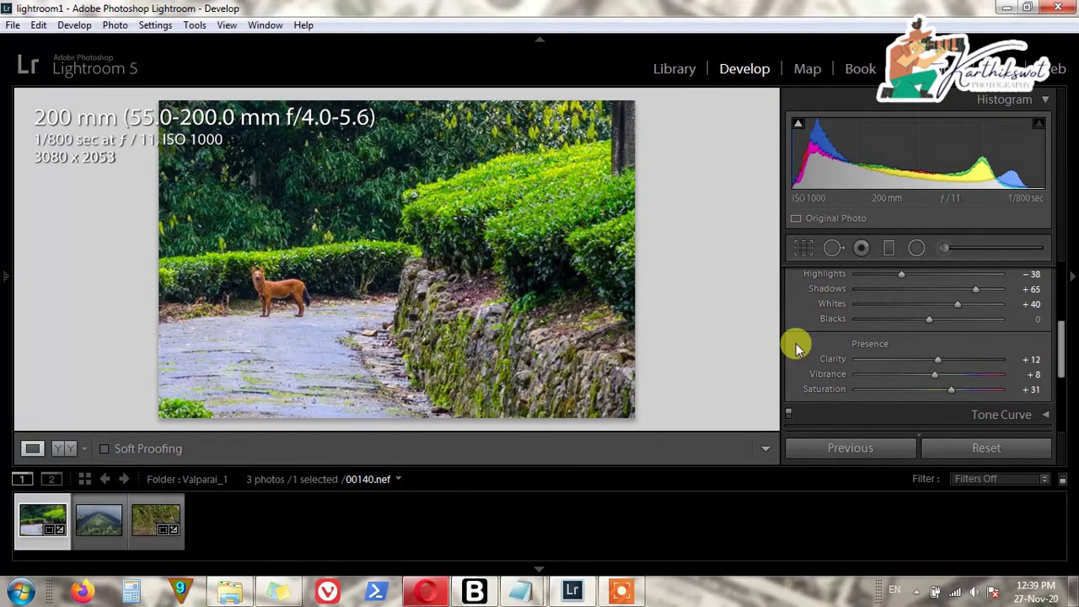
{"action": "left_click", "coordinate": [55, 449]}
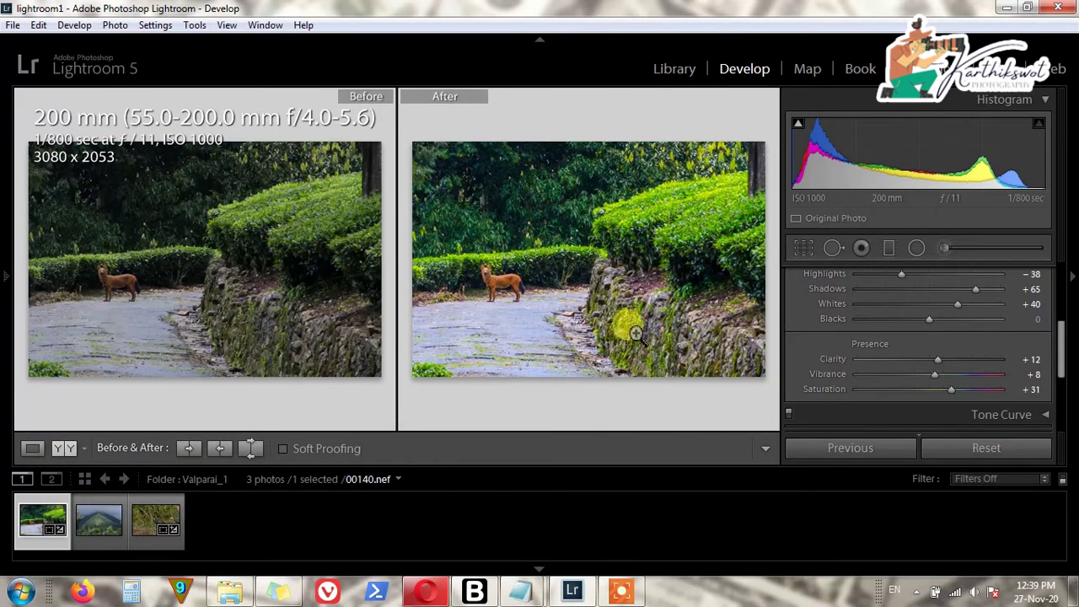
{"action": "left_click", "coordinate": [33, 447]}
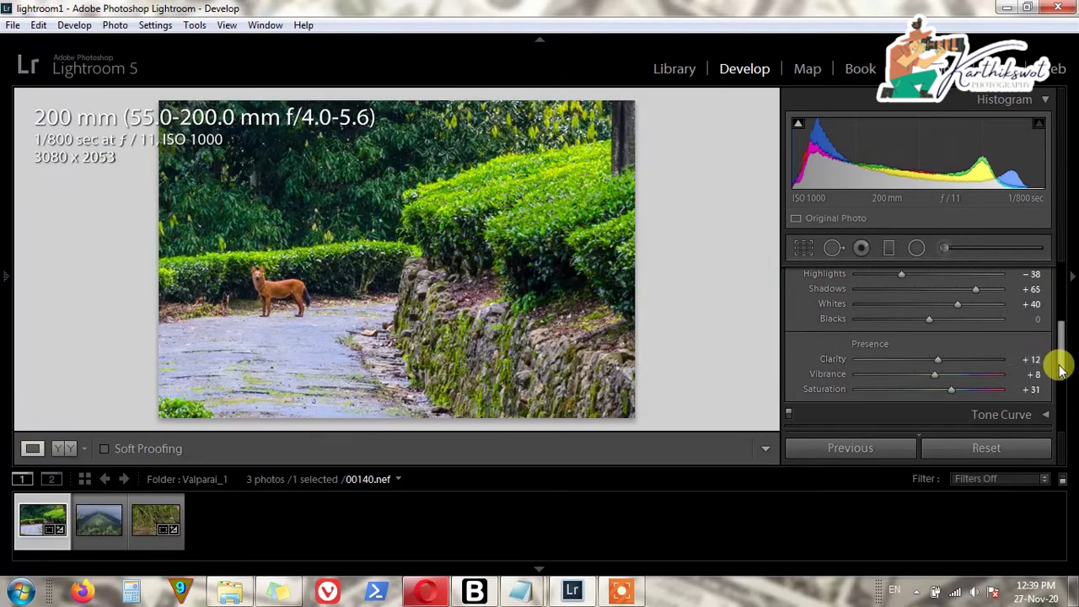
Expand the Tone Curve settings below the Presence adjustments.
{"action": "left_click_drag", "start_coordinate": [1054, 366], "coordinate": [1060, 321]}
{"action": "left_click", "coordinate": [1047, 340]}
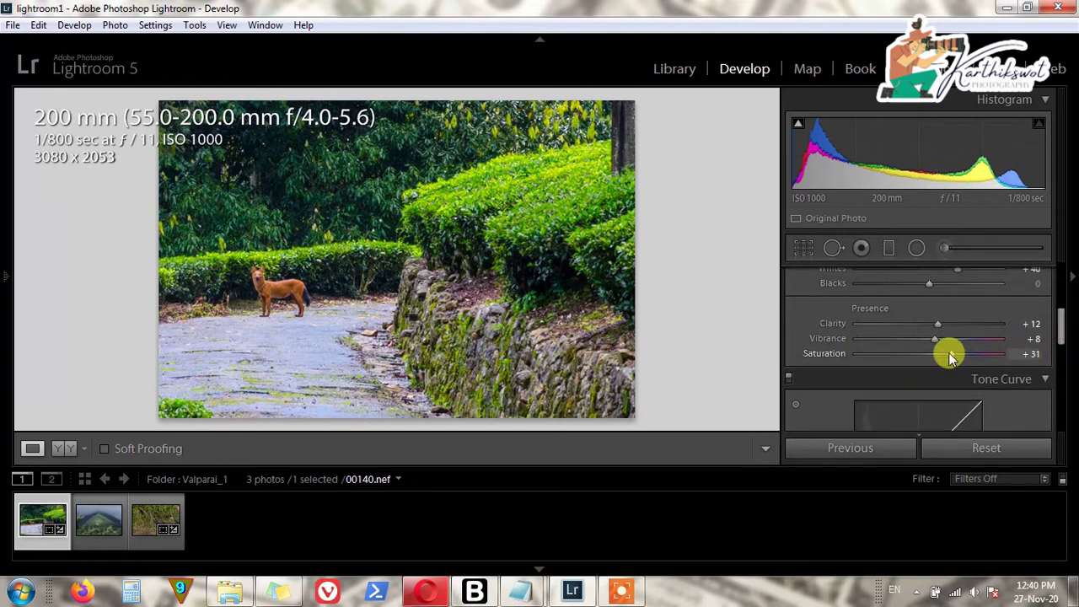
Set the saturation to +23 and the tone curve's Highlights to -29, trying Highlights at -78 first.
{"action": "left_click_drag", "start_coordinate": [949, 357], "coordinate": [945, 356]}
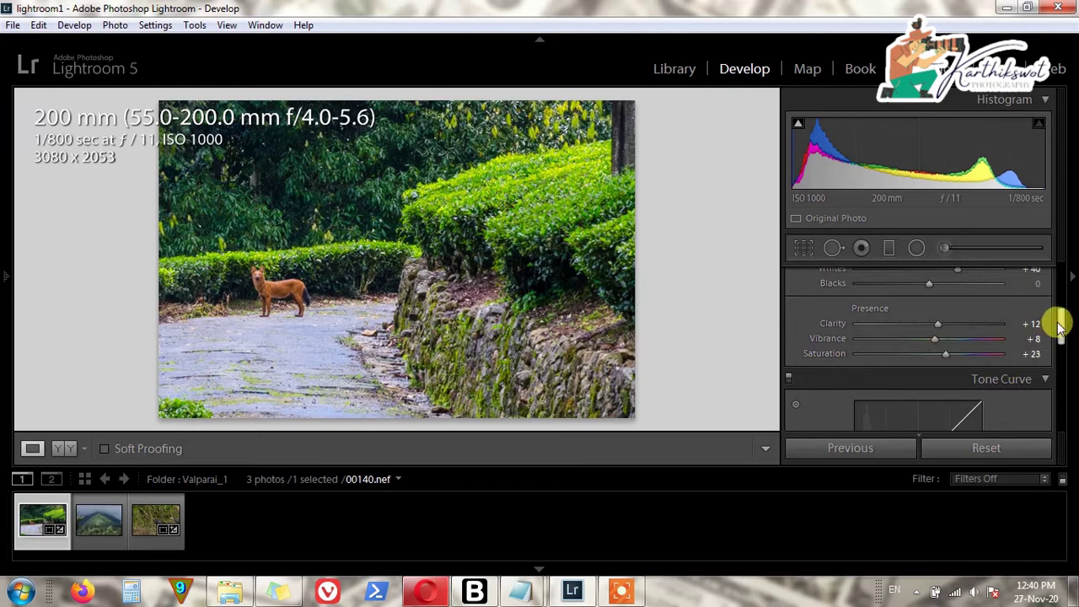
{"action": "left_click_drag", "start_coordinate": [1060, 325], "coordinate": [1060, 361]}
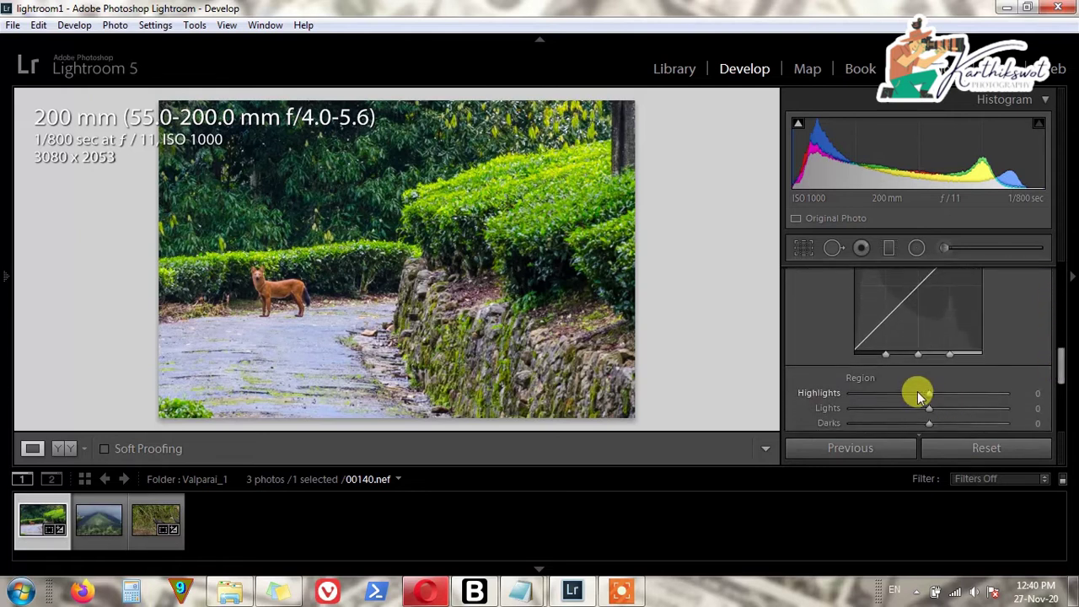
{"action": "left_click_drag", "start_coordinate": [930, 397], "coordinate": [870, 397]}
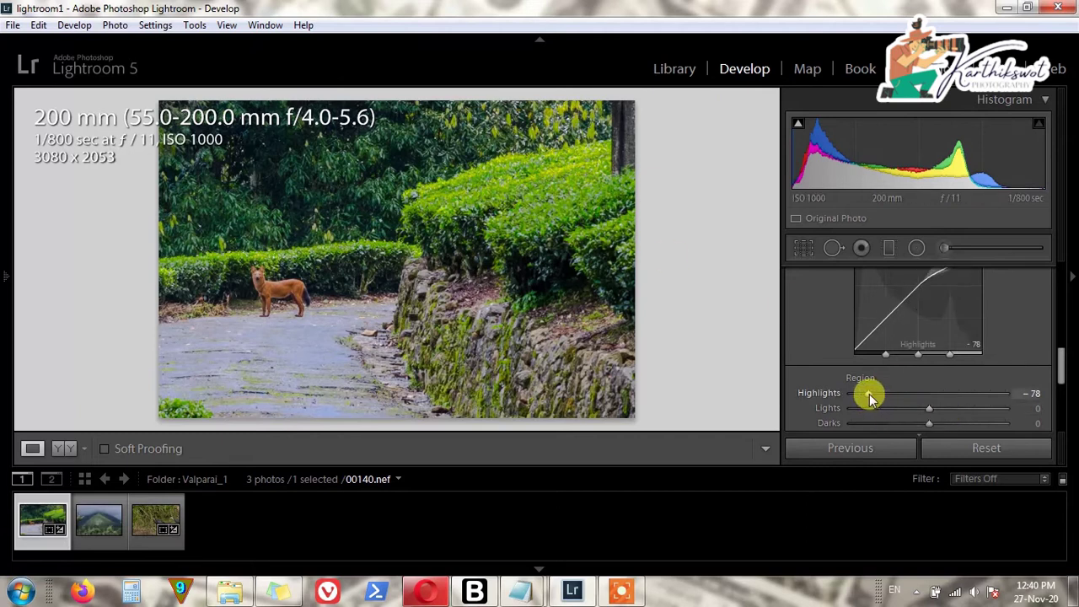
{"action": "left_click_drag", "start_coordinate": [871, 396], "coordinate": [908, 397]}
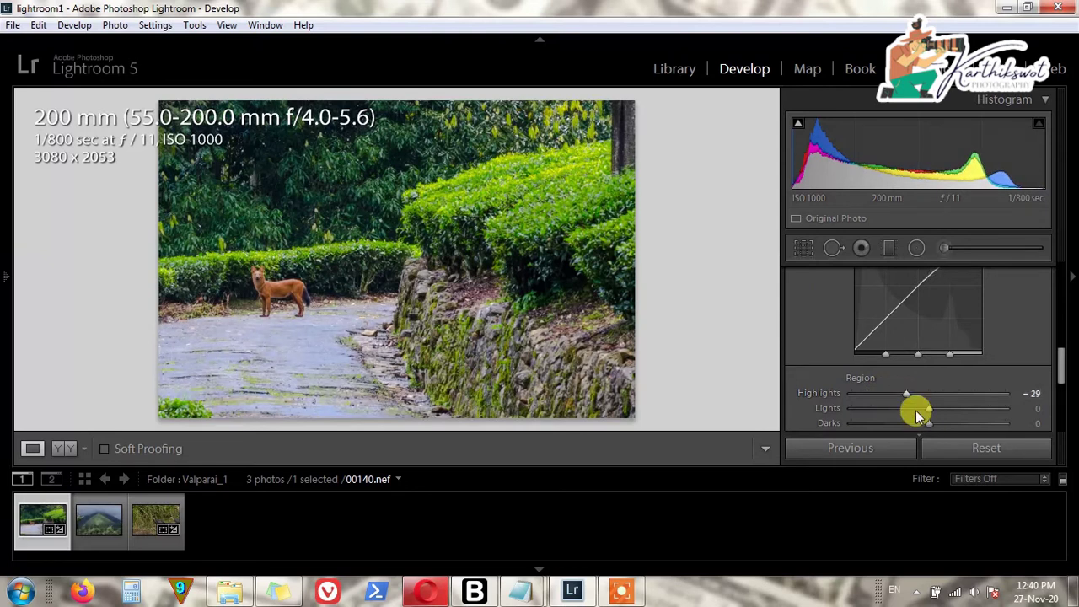
Set the tone curve's Lights to +4, trying -100 first to judge the effect on the photo.
{"action": "left_click_drag", "start_coordinate": [927, 409], "coordinate": [895, 409]}
{"action": "left_click_drag", "start_coordinate": [828, 412], "coordinate": [814, 410]}
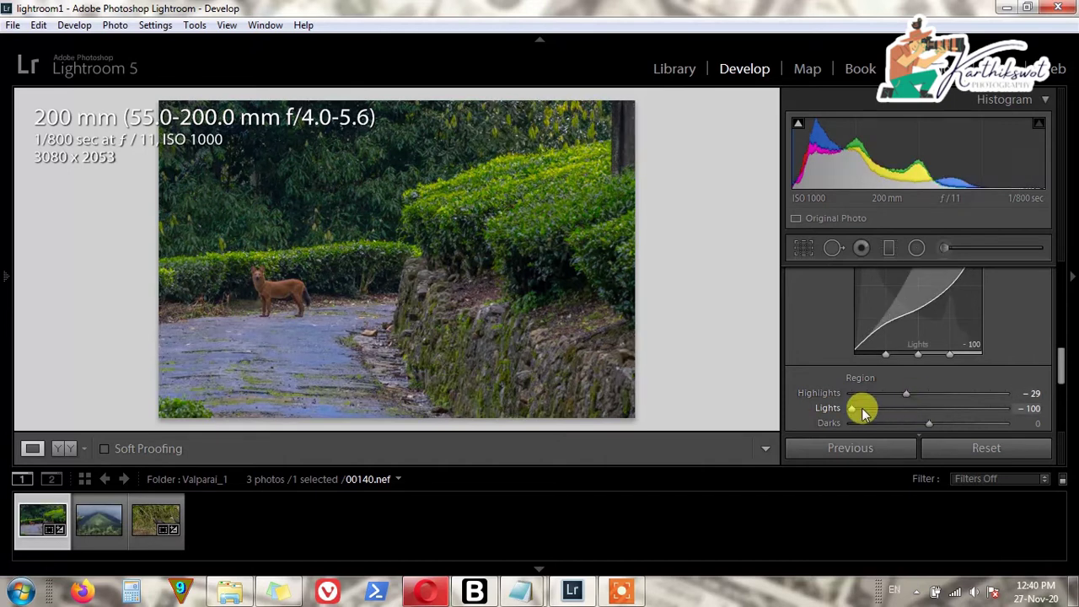
{"action": "left_click_drag", "start_coordinate": [852, 411], "coordinate": [930, 411]}
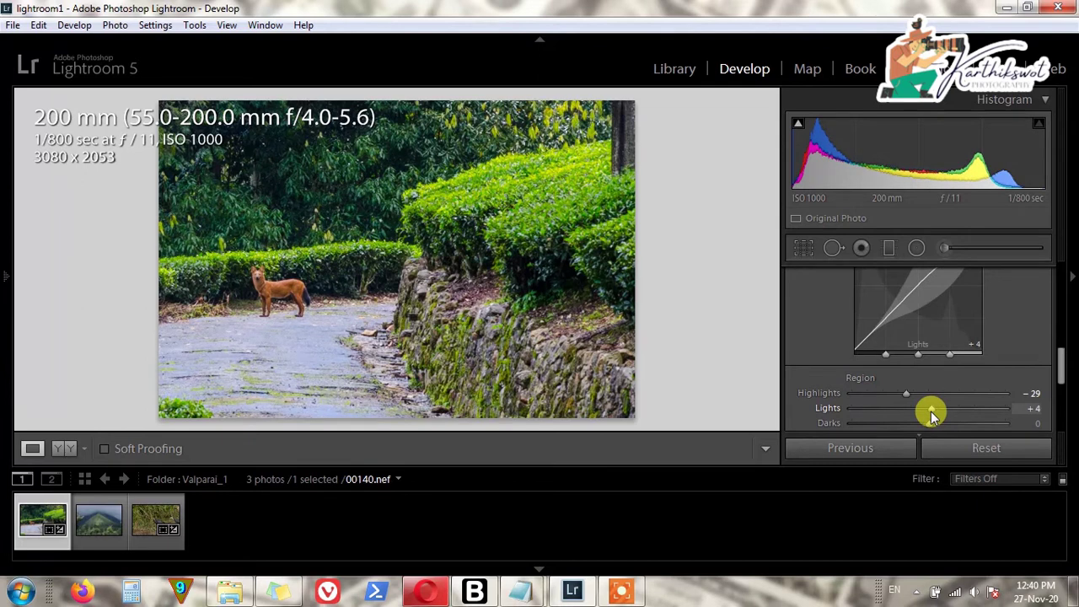
Set the tone curve's Darks to +14 and Shadows to +13, trying each at +100 first.
{"action": "scroll", "coordinate": [985, 396], "scroll_direction": "down", "scroll_amount": 2}
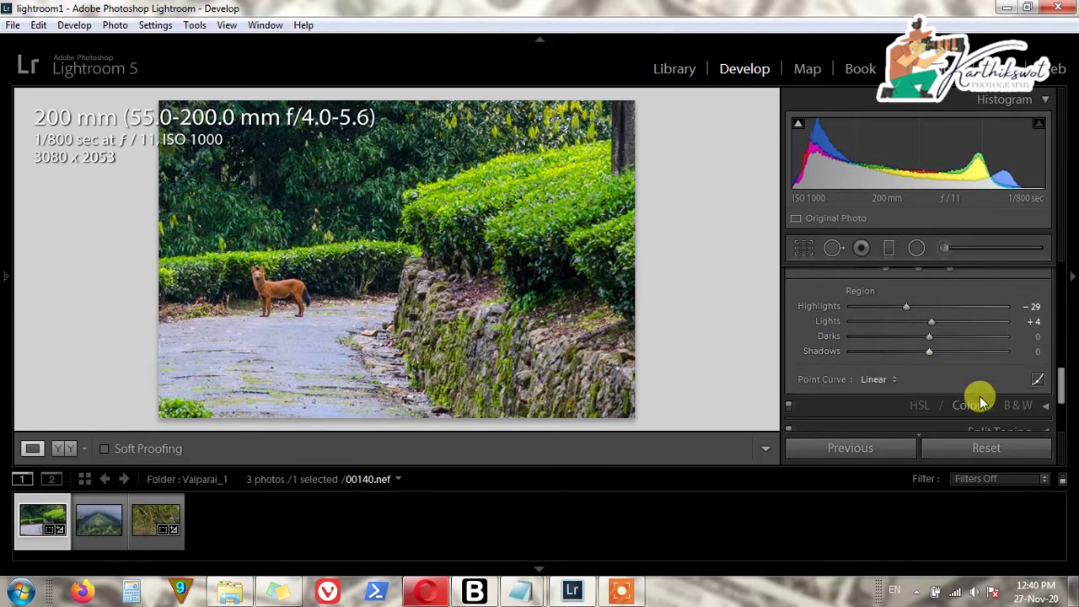
{"action": "left_click_drag", "start_coordinate": [928, 342], "coordinate": [1016, 338]}
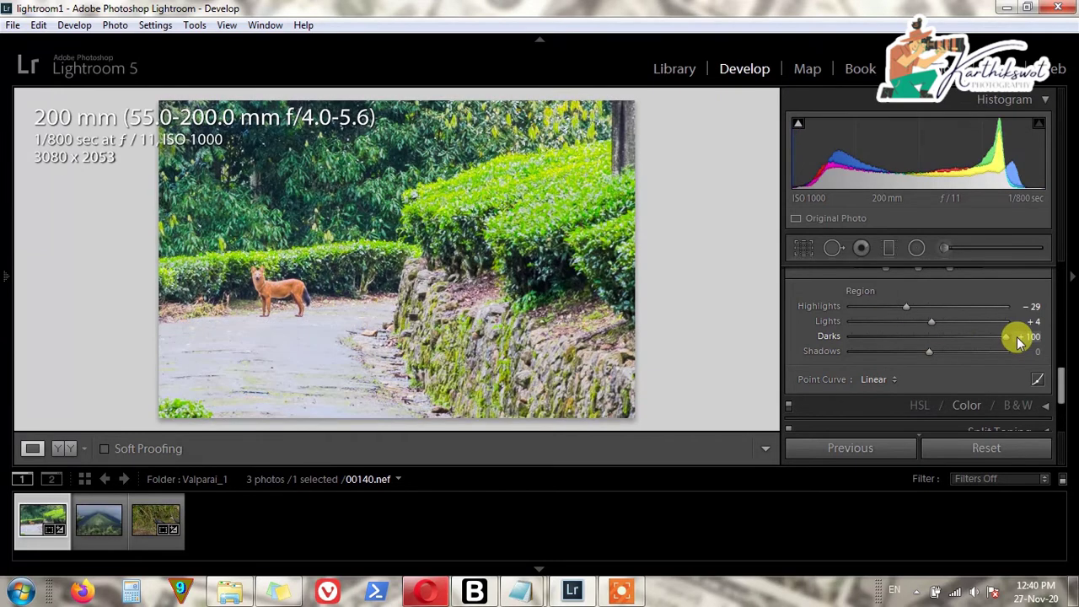
{"action": "left_click_drag", "start_coordinate": [1012, 337], "coordinate": [937, 347]}
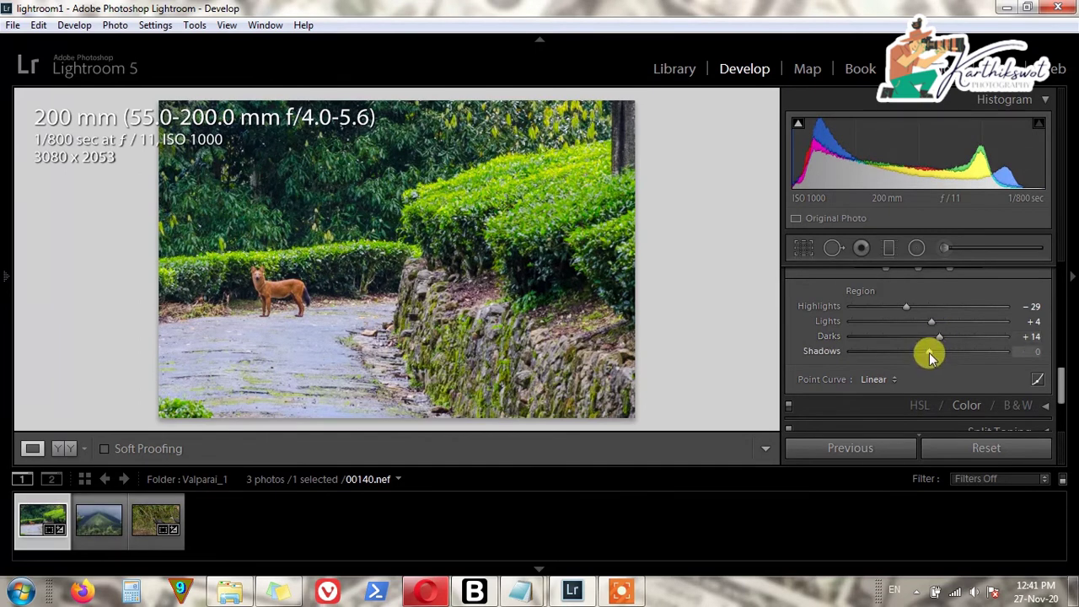
{"action": "left_click_drag", "start_coordinate": [948, 352], "coordinate": [1042, 354]}
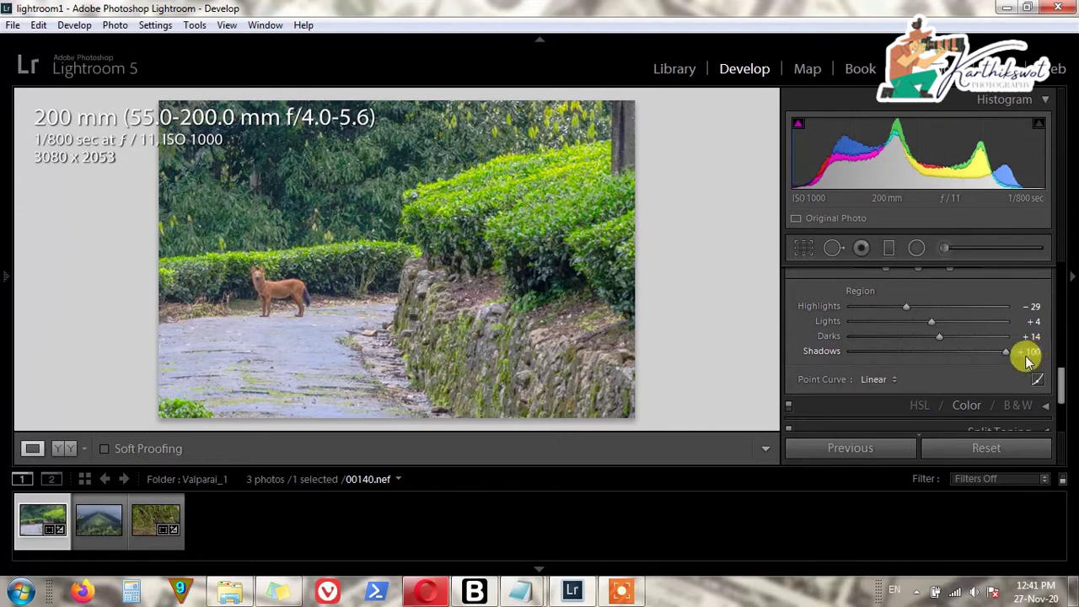
{"action": "left_click_drag", "start_coordinate": [1011, 357], "coordinate": [941, 360]}
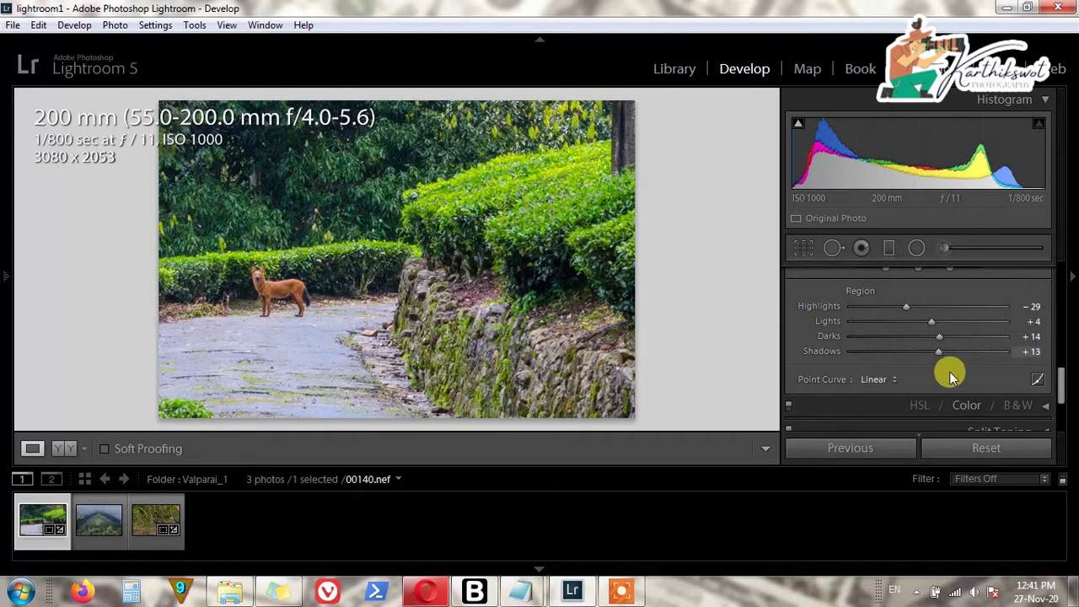
Collapse the Tone Curve and Basic settings and expand the HSL / Color / B & W adjustments.
{"action": "scroll", "coordinate": [998, 346], "scroll_direction": "up", "scroll_amount": 5}
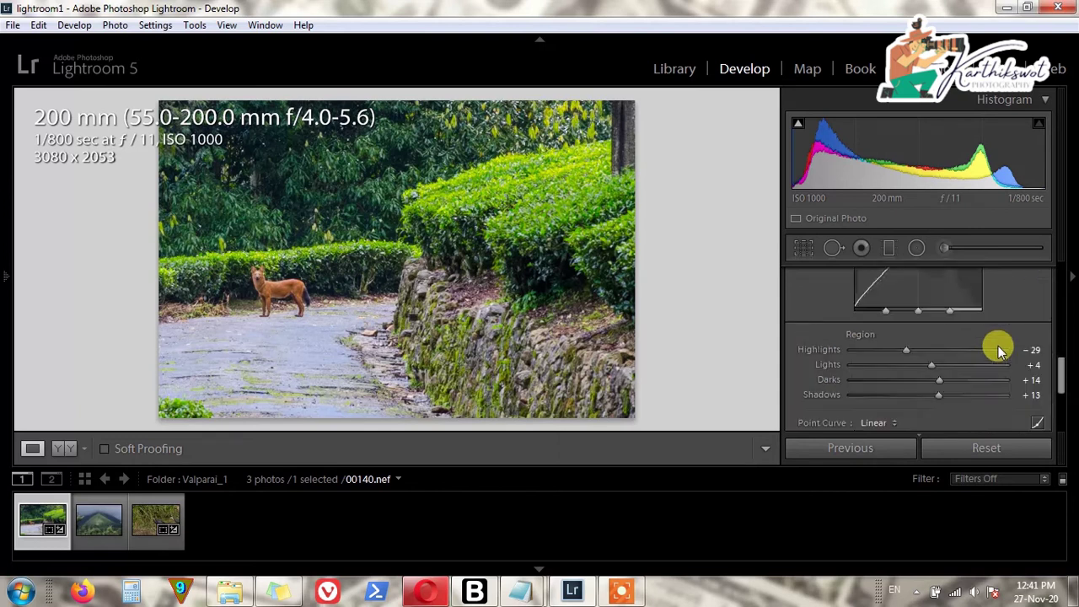
{"action": "left_click", "coordinate": [1043, 332]}
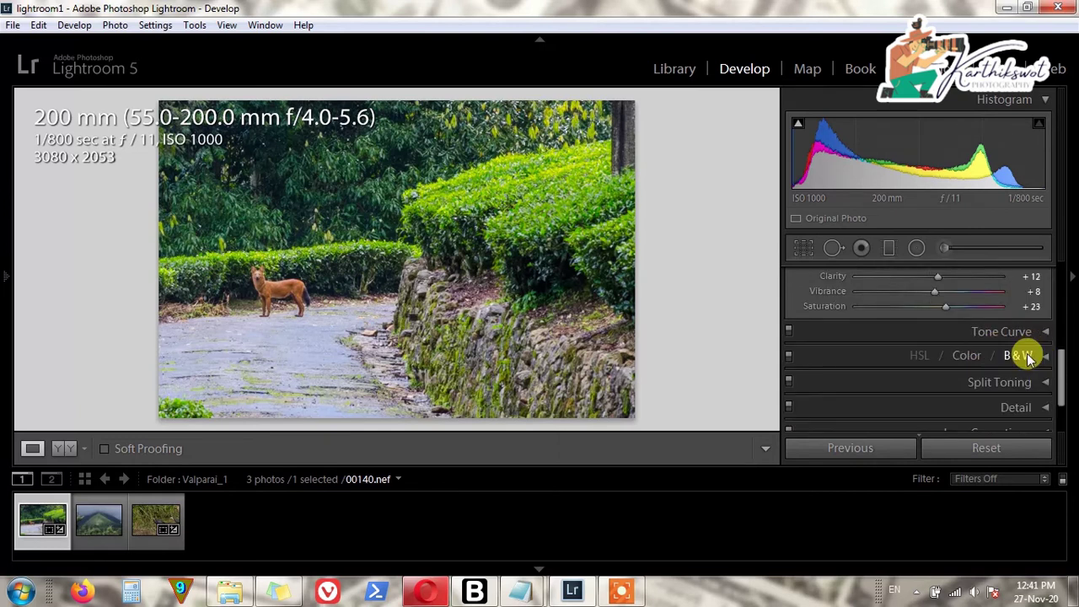
{"action": "scroll", "coordinate": [1031, 354], "scroll_direction": "up", "scroll_amount": 5}
{"action": "scroll", "coordinate": [1031, 310], "scroll_direction": "up", "scroll_amount": 3}
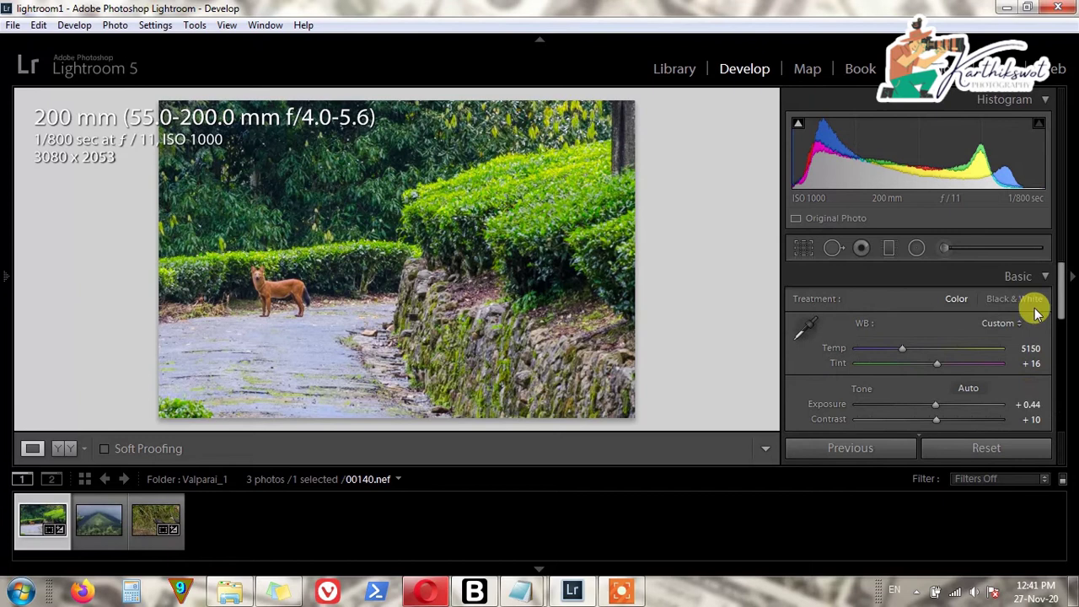
{"action": "left_click", "coordinate": [1042, 277]}
{"action": "scroll", "coordinate": [1041, 355], "scroll_direction": "down", "scroll_amount": 1}
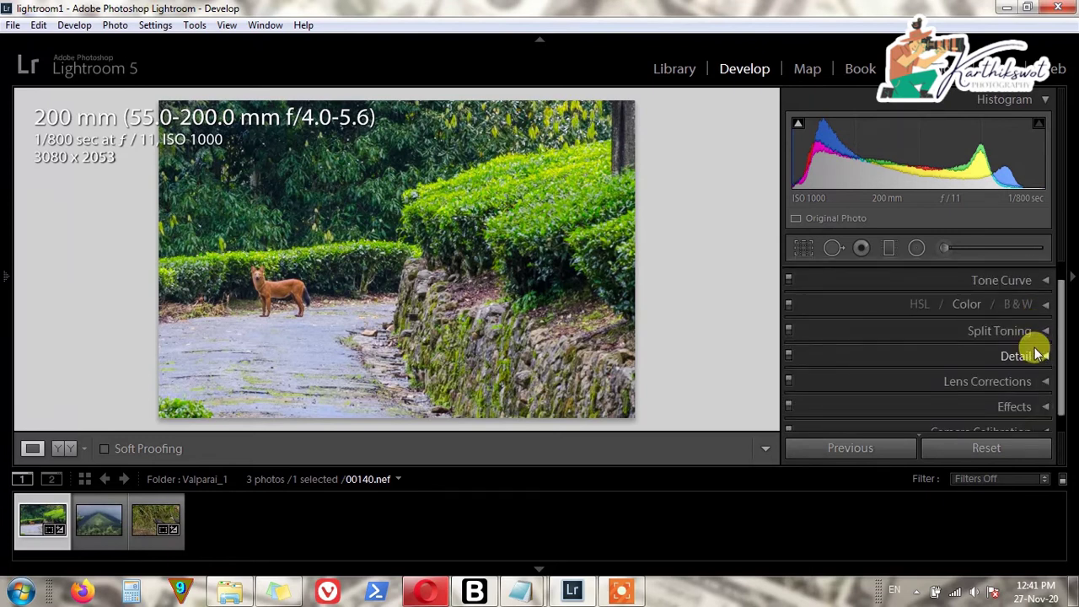
{"action": "scroll", "coordinate": [1011, 328], "scroll_direction": "up", "scroll_amount": 1}
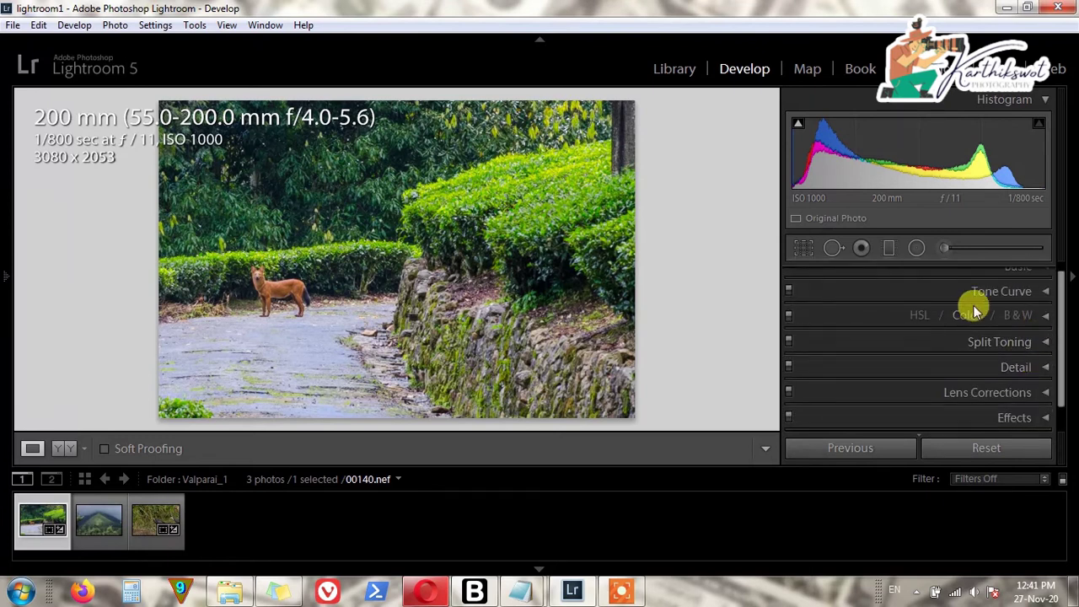
{"action": "left_click", "coordinate": [1041, 316]}
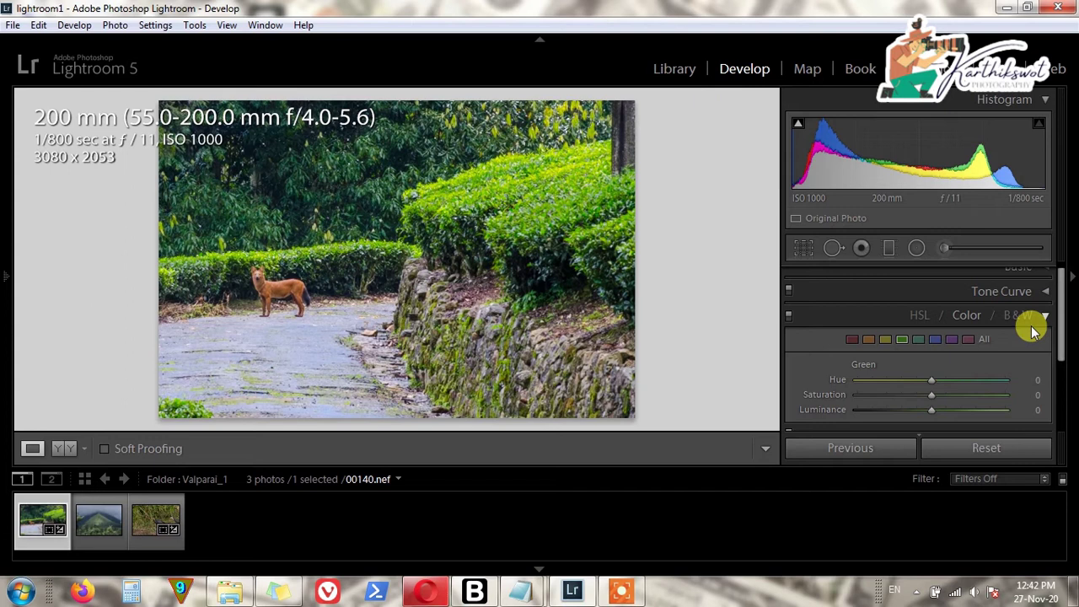
Switch to the HSL view and look through its Hue adjustments from Red to Magenta.
{"action": "left_click", "coordinate": [921, 316]}
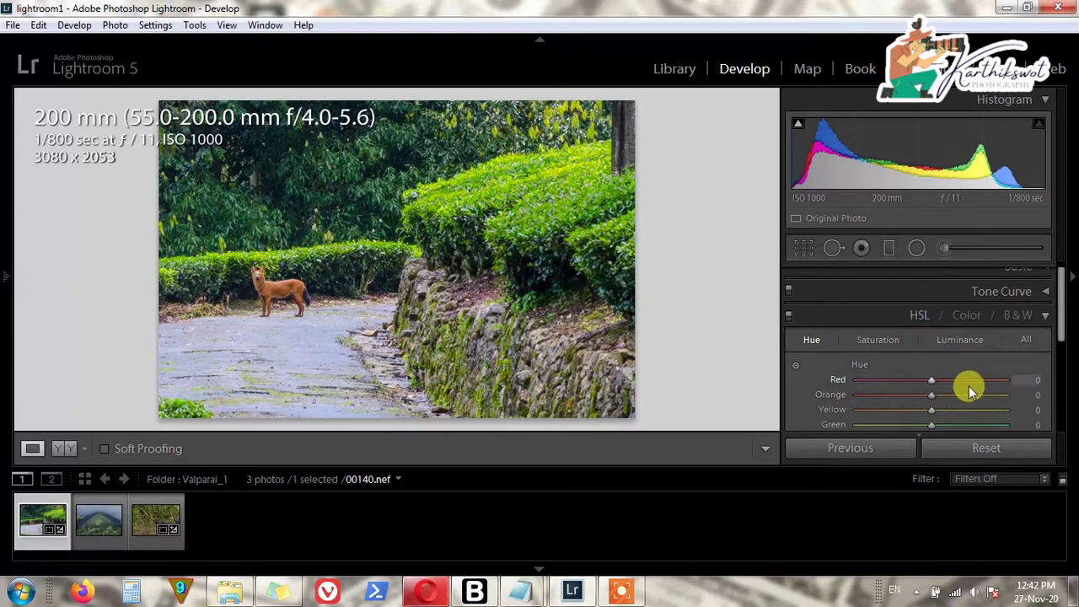
{"action": "scroll", "coordinate": [969, 386], "scroll_direction": "down", "scroll_amount": 1}
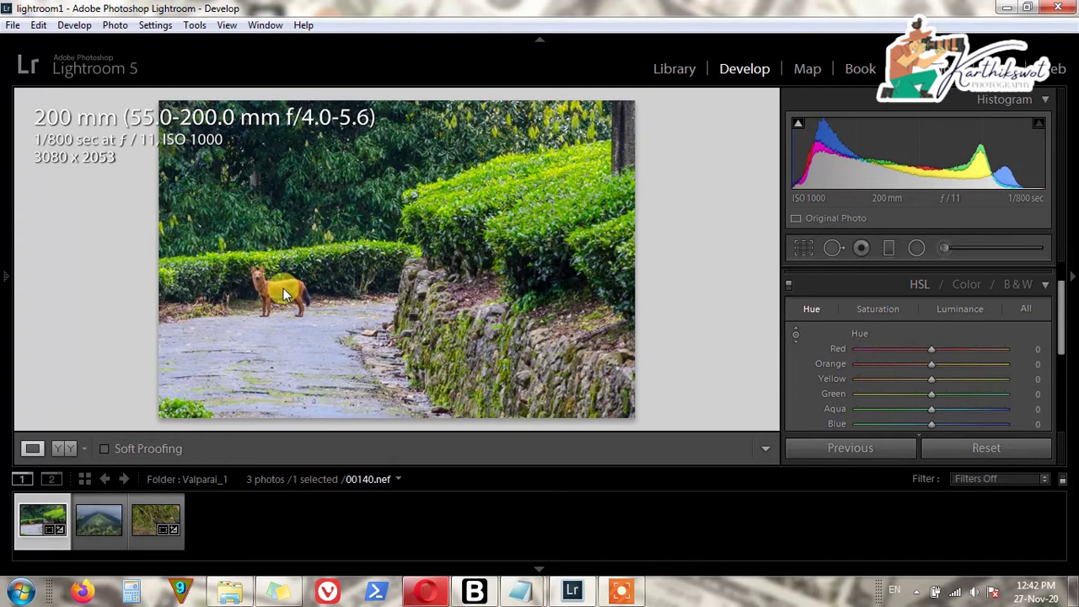
{"action": "left_click", "coordinate": [796, 334]}
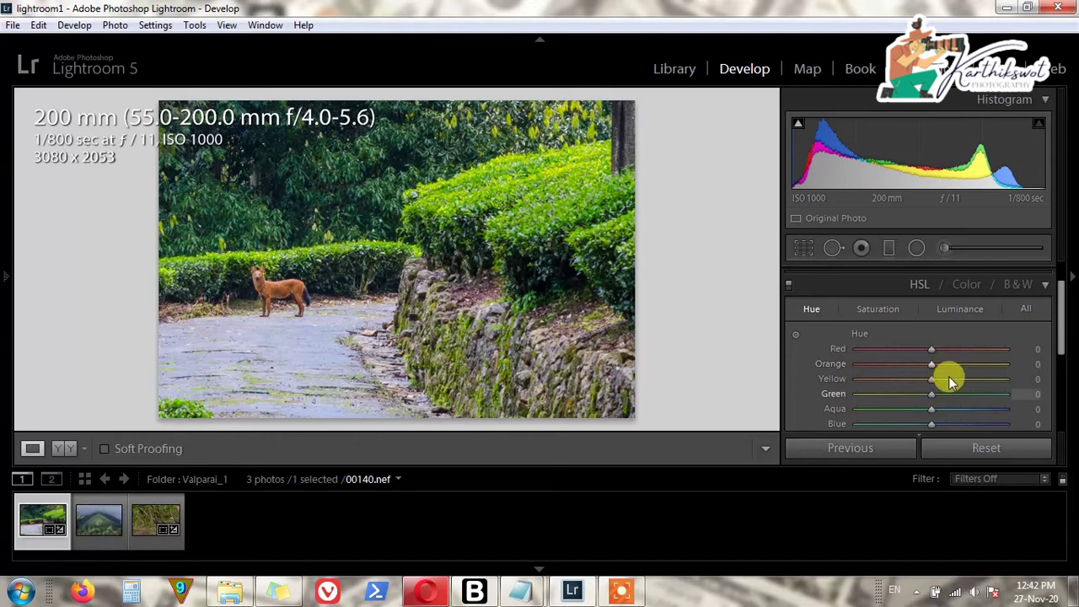
{"action": "scroll", "coordinate": [953, 377], "scroll_direction": "down", "scroll_amount": 6}
{"action": "scroll", "coordinate": [1050, 383], "scroll_direction": "up", "scroll_amount": 5}
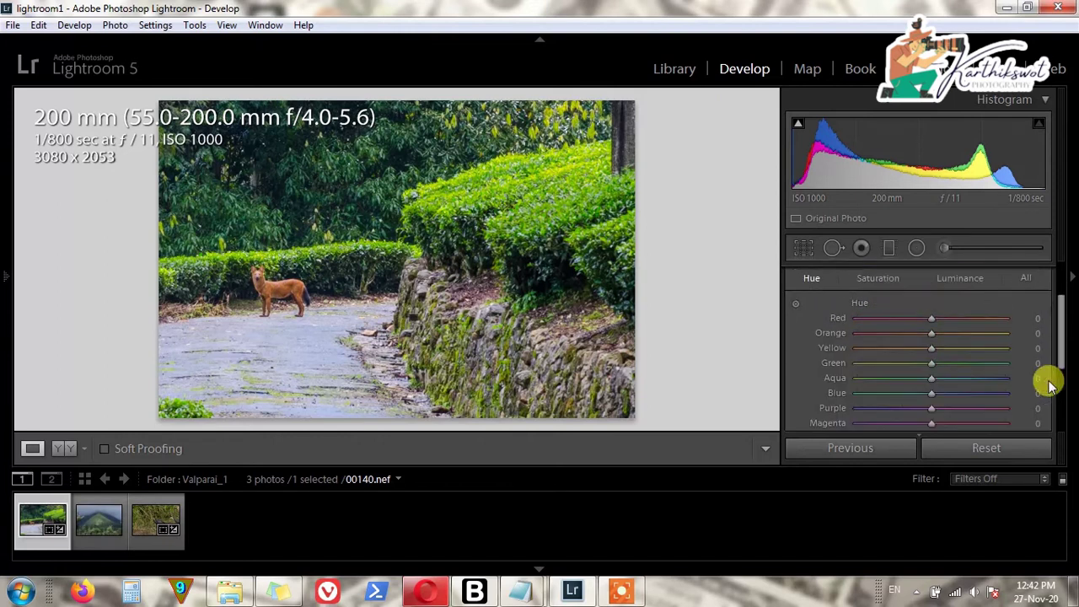
{"action": "scroll", "coordinate": [1050, 383], "scroll_direction": "up", "scroll_amount": 1}
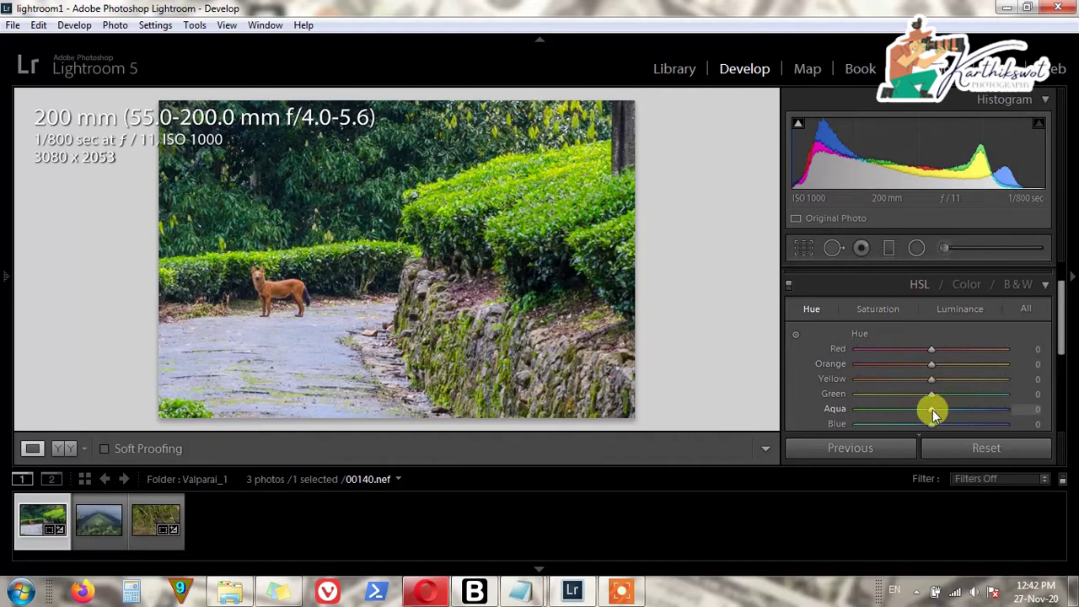
Try the Green hue at +21 and the Orange hue at +100, compare with HSL disabled, and reset both hues.
{"action": "mouse_move", "coordinate": [932, 394]}
{"action": "left_mouse_down"}
{"action": "mouse_move", "coordinate": [1005, 394]}
{"action": "mouse_move", "coordinate": [853, 398]}
{"action": "mouse_move", "coordinate": [1013, 395]}
{"action": "mouse_move", "coordinate": [948, 401]}
{"action": "left_mouse_up"}
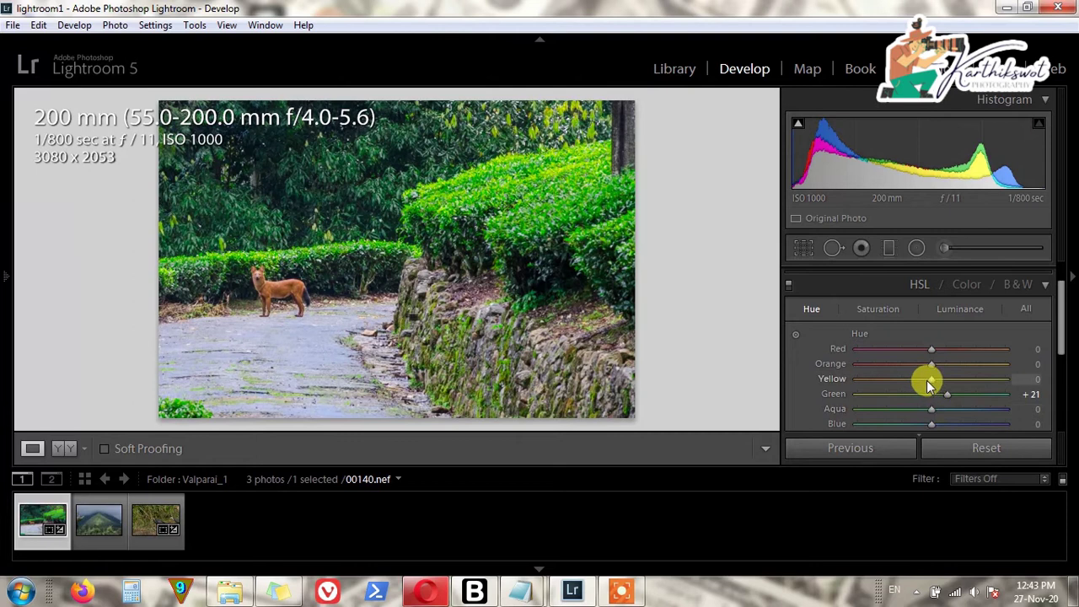
{"action": "left_click_drag", "start_coordinate": [931, 364], "coordinate": [1014, 374]}
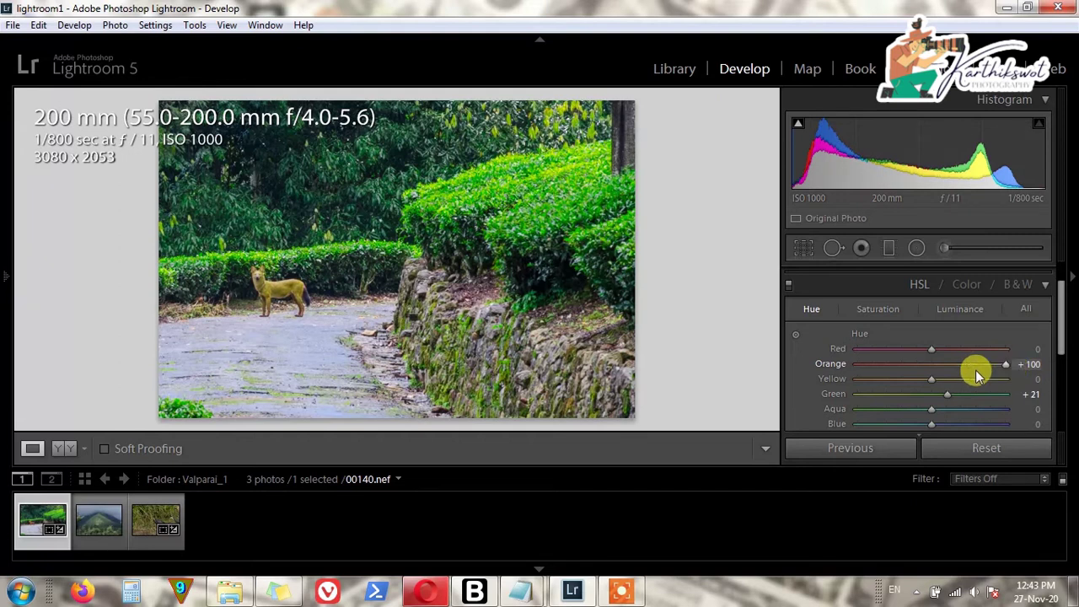
{"action": "left_click", "coordinate": [788, 288]}
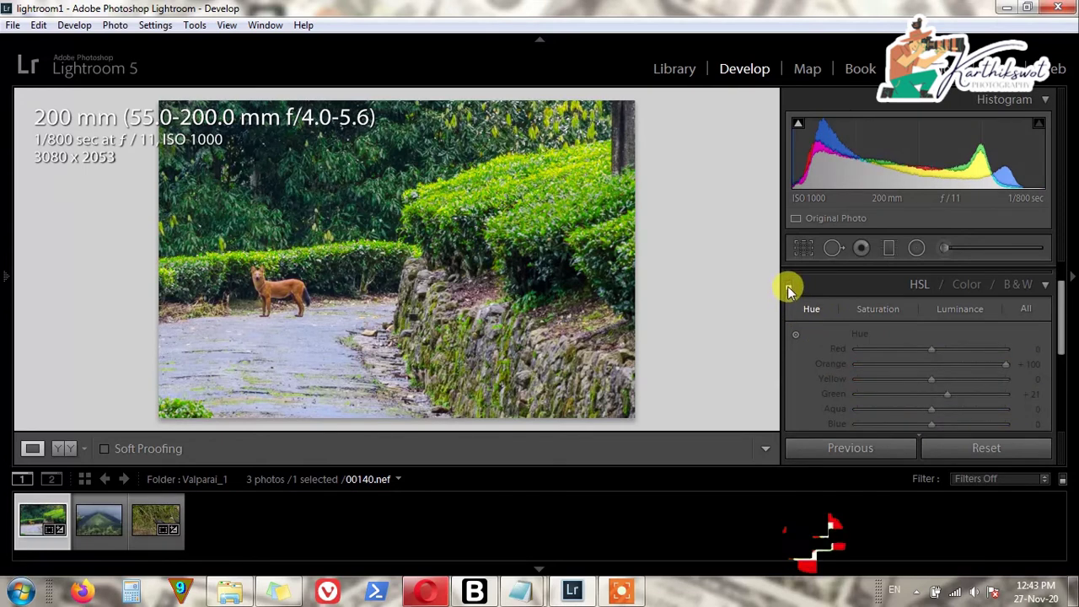
{"action": "left_click", "coordinate": [789, 283]}
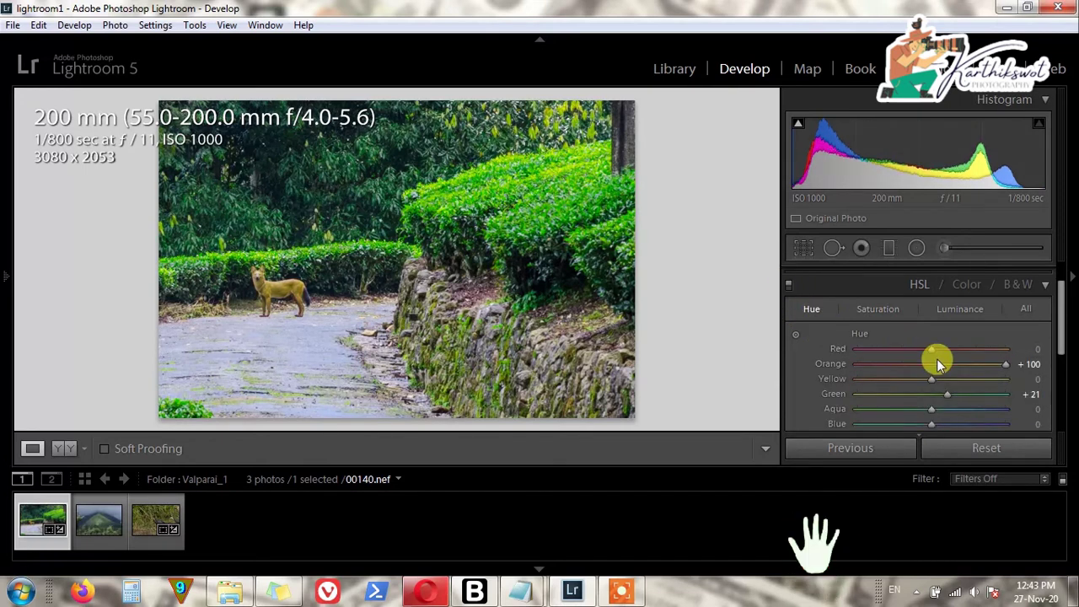
{"action": "double_click", "coordinate": [831, 364]}
{"action": "double_click", "coordinate": [835, 395]}
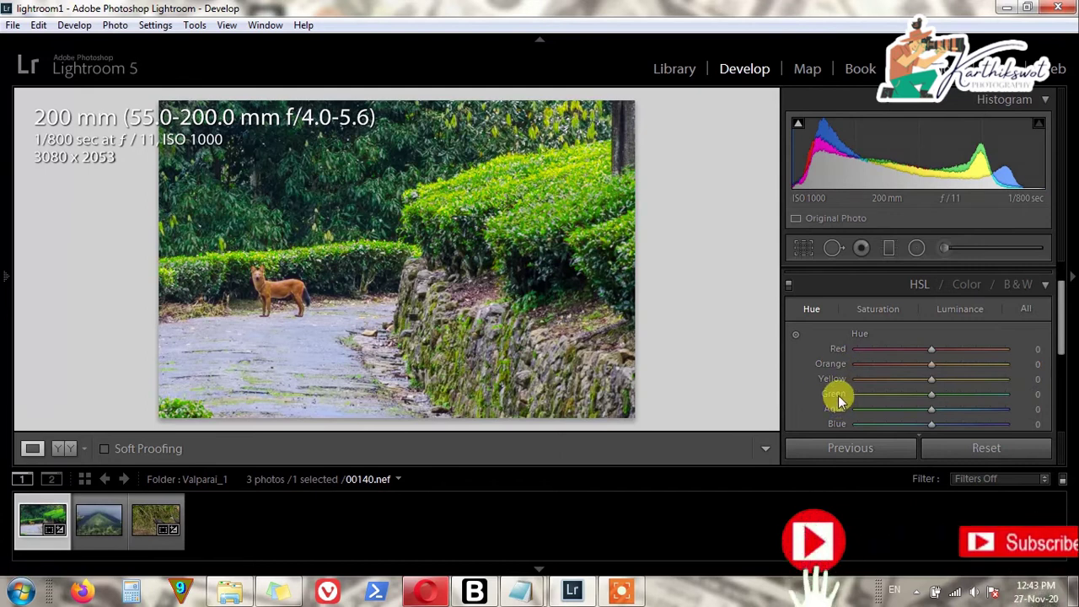
Switch to the Color view and set the Green saturation to -21 and luminance to -22.
{"action": "scroll", "coordinate": [1004, 387], "scroll_direction": "down", "scroll_amount": 1}
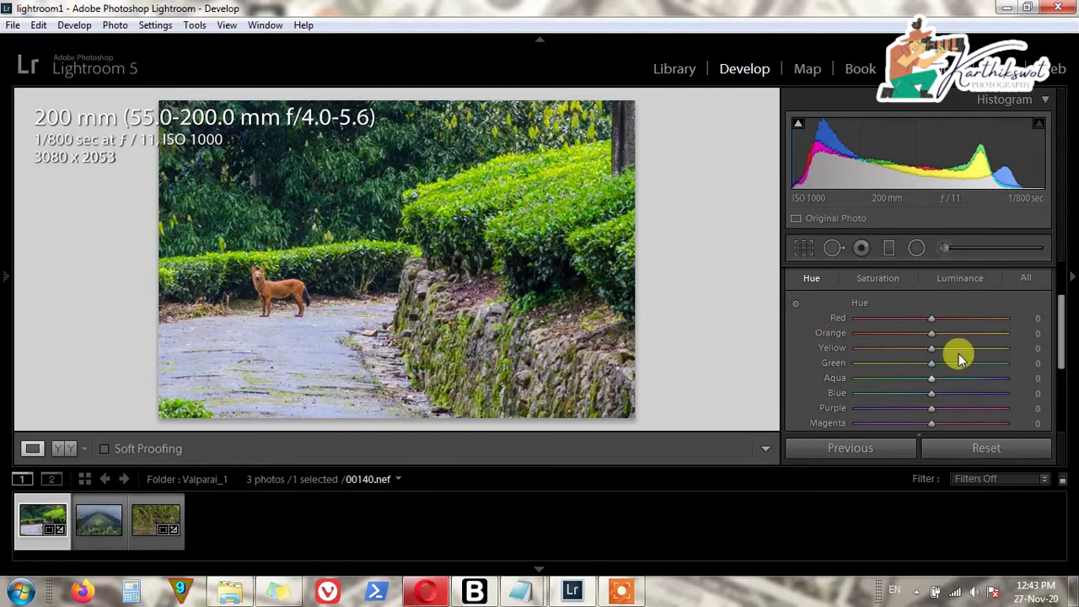
{"action": "scroll", "coordinate": [961, 357], "scroll_direction": "up", "scroll_amount": 2}
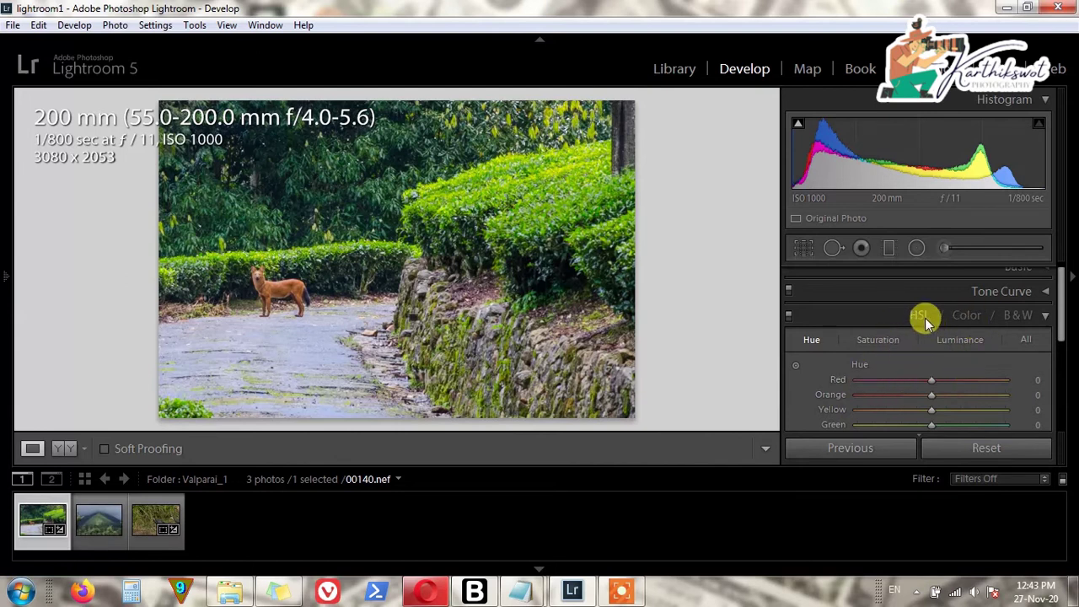
{"action": "left_click", "coordinate": [968, 317]}
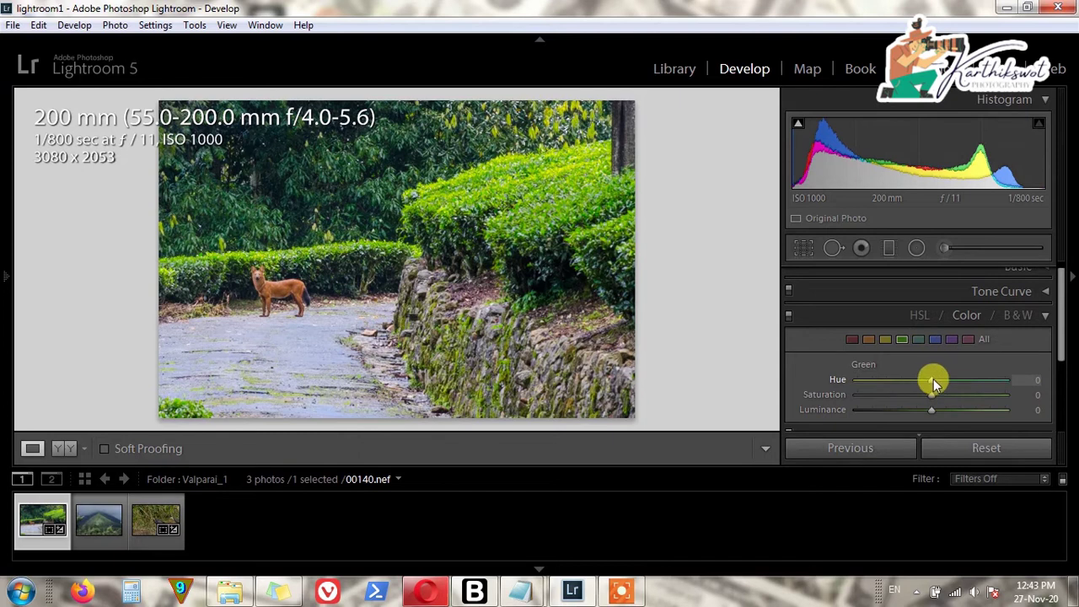
{"action": "left_click_drag", "start_coordinate": [930, 397], "coordinate": [915, 395]}
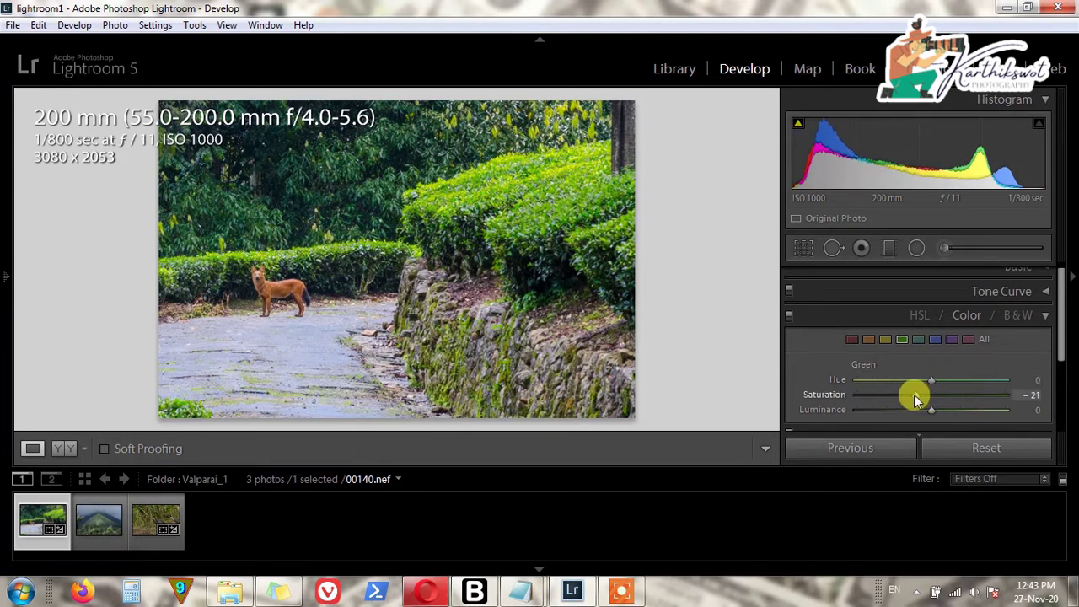
{"action": "left_click_drag", "start_coordinate": [930, 411], "coordinate": [914, 412]}
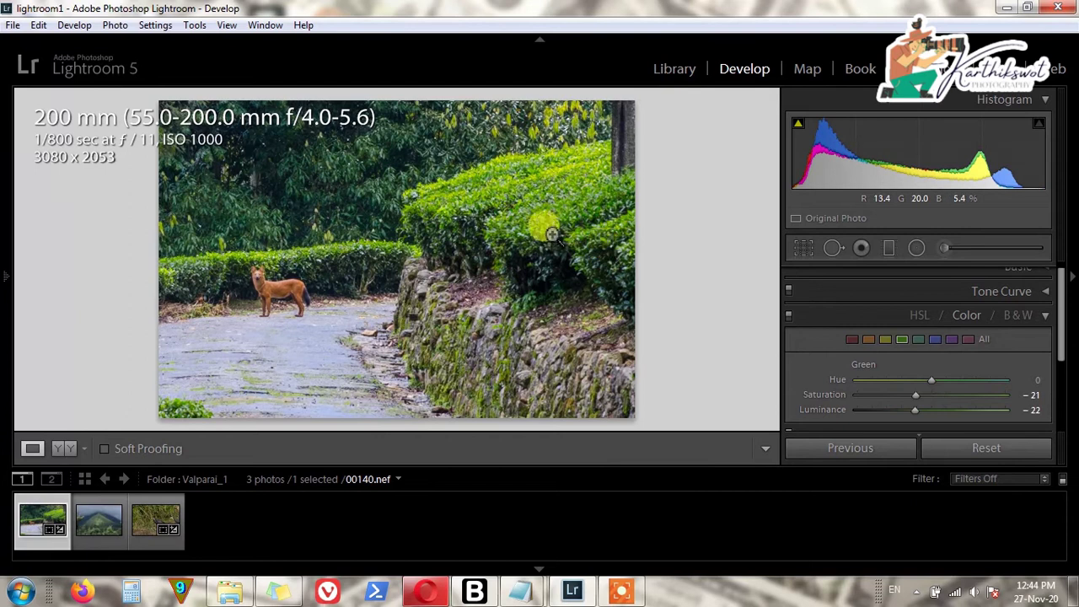
Compare the photo with the Color adjustments disabled and enabled, and set the Green saturation to -18.
{"action": "left_click", "coordinate": [513, 214]}
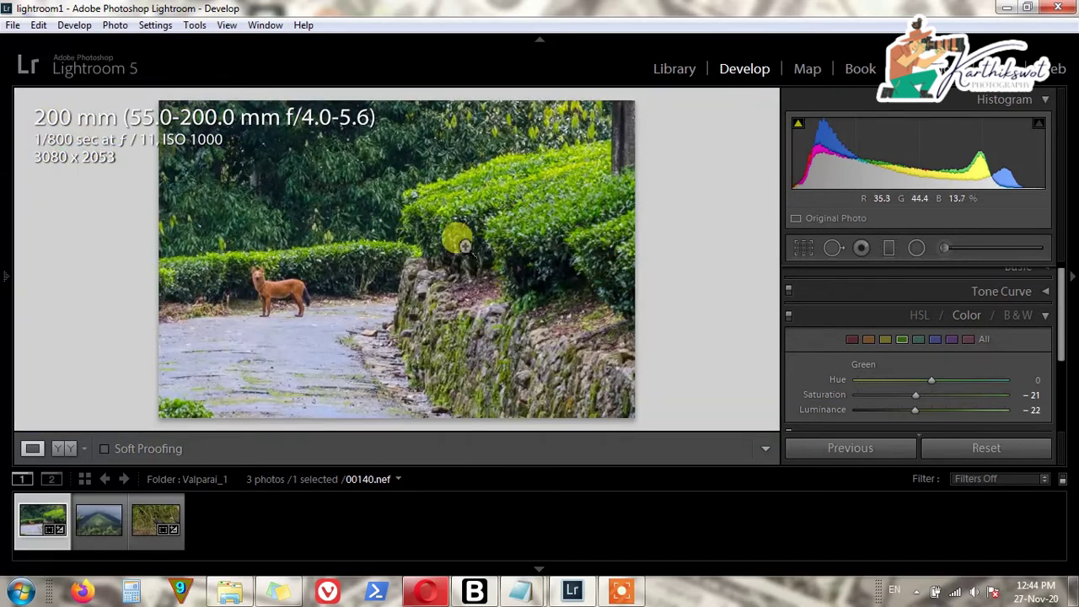
{"action": "scroll", "coordinate": [961, 383], "scroll_direction": "down", "scroll_amount": 1}
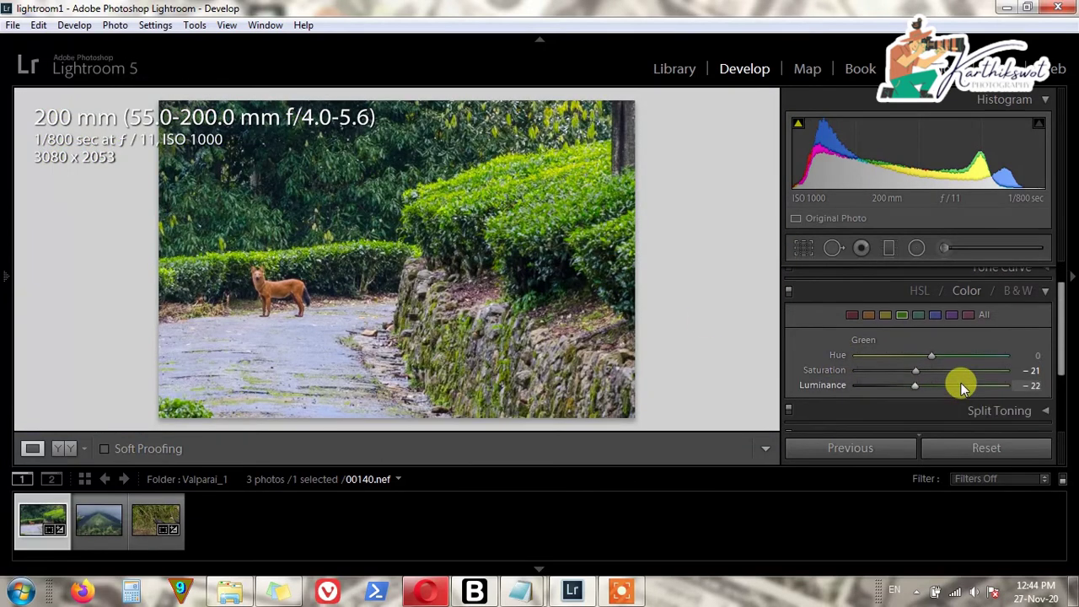
{"action": "left_click", "coordinate": [790, 293]}
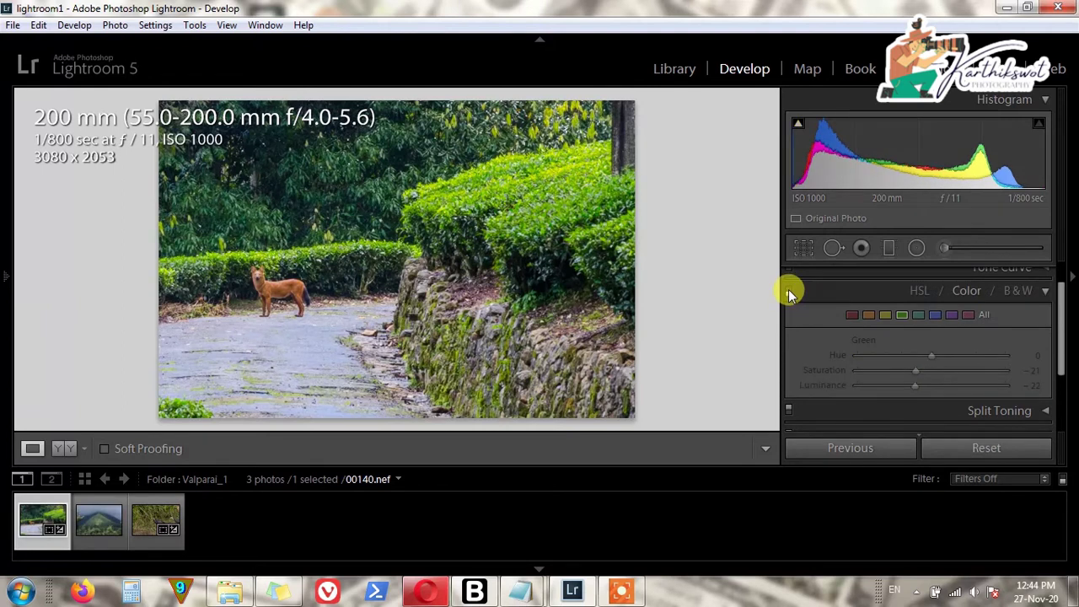
{"action": "left_click", "coordinate": [789, 294]}
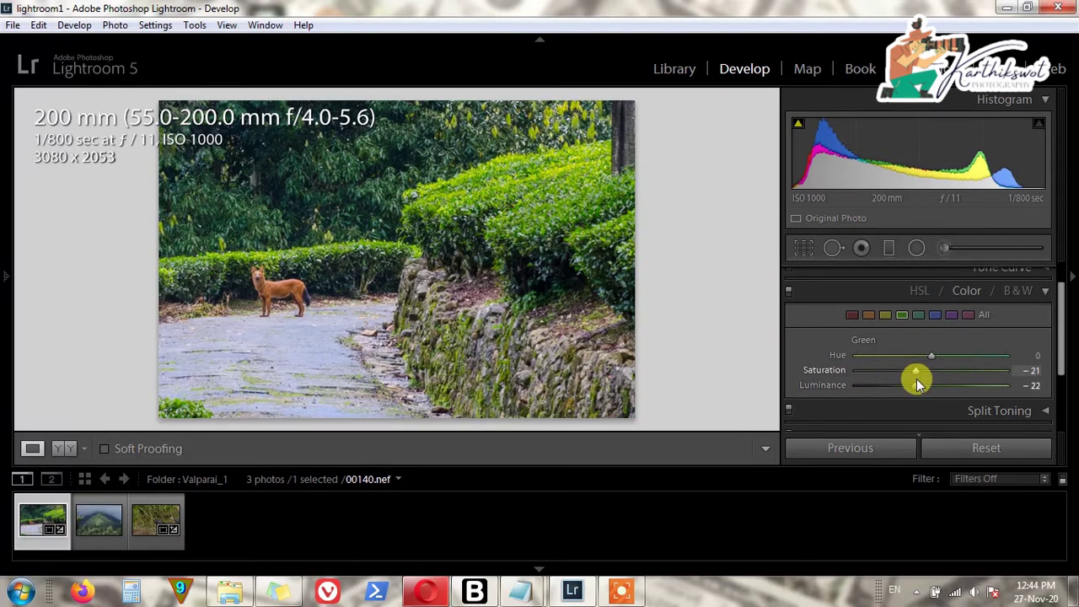
{"action": "left_click_drag", "start_coordinate": [916, 373], "coordinate": [919, 373]}
Expand the Split Toning settings and compare the photo with them disabled and enabled.
{"action": "scroll", "coordinate": [1007, 370], "scroll_direction": "down", "scroll_amount": 3}
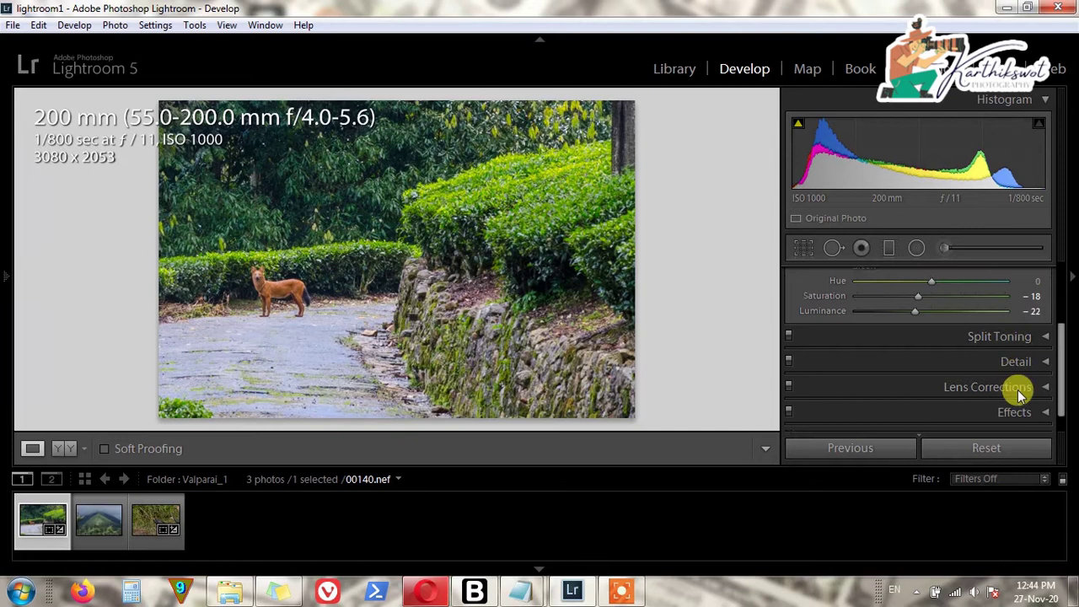
{"action": "scroll", "coordinate": [1017, 389], "scroll_direction": "down", "scroll_amount": 1}
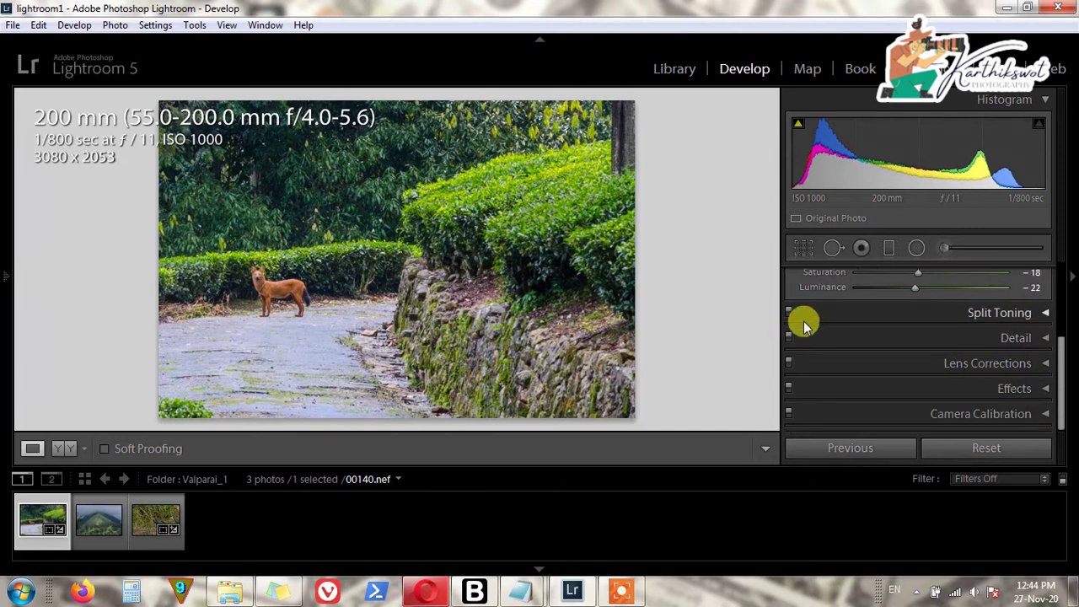
{"action": "left_click", "coordinate": [1046, 314]}
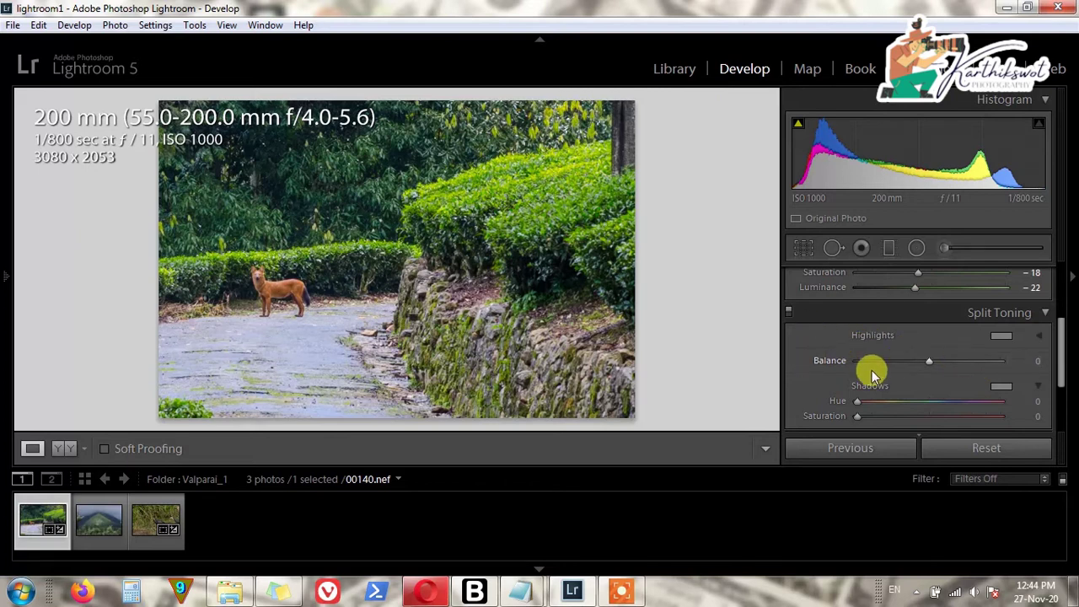
{"action": "left_click", "coordinate": [788, 311]}
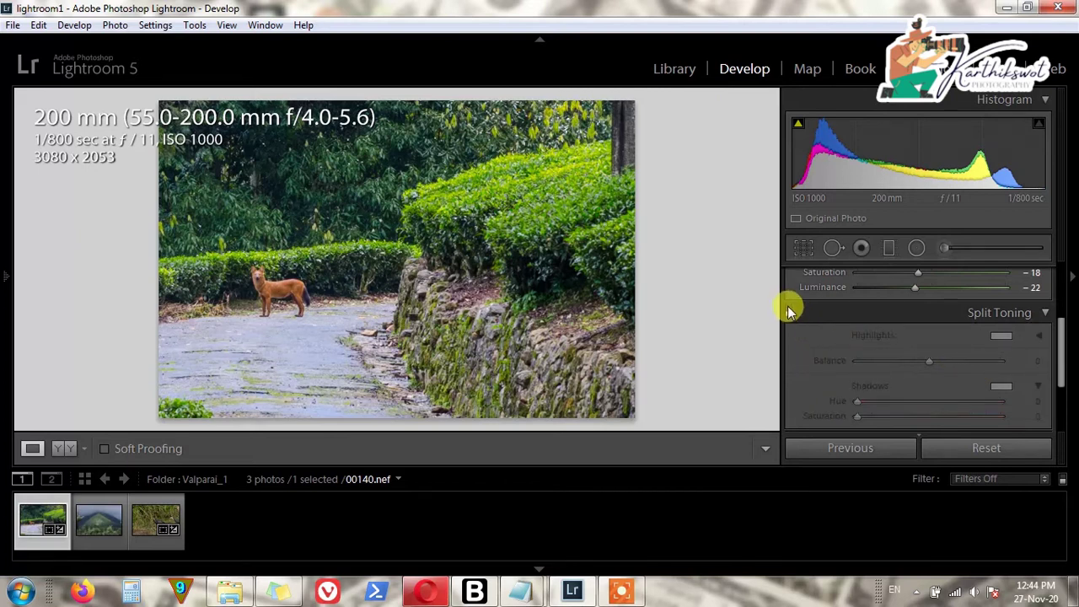
{"action": "left_click", "coordinate": [788, 311]}
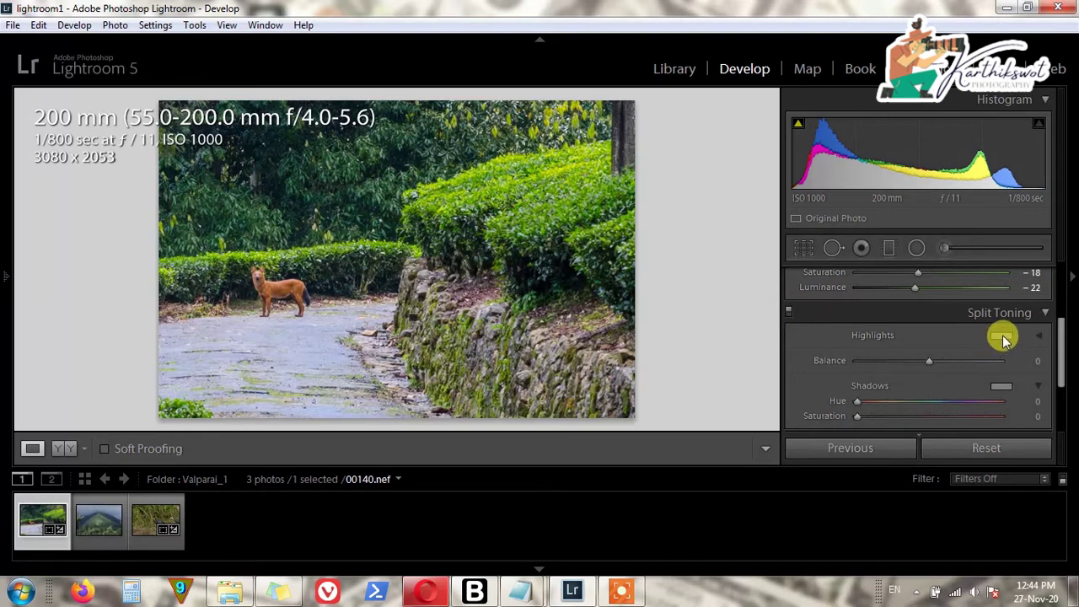
Try blue (hue 216, saturation 76) and yellow (hue 51, saturation 82) highlight tints, reset the highlight color, and collapse Split Toning.
{"action": "left_click", "coordinate": [1004, 339]}
{"action": "left_click", "coordinate": [850, 320]}
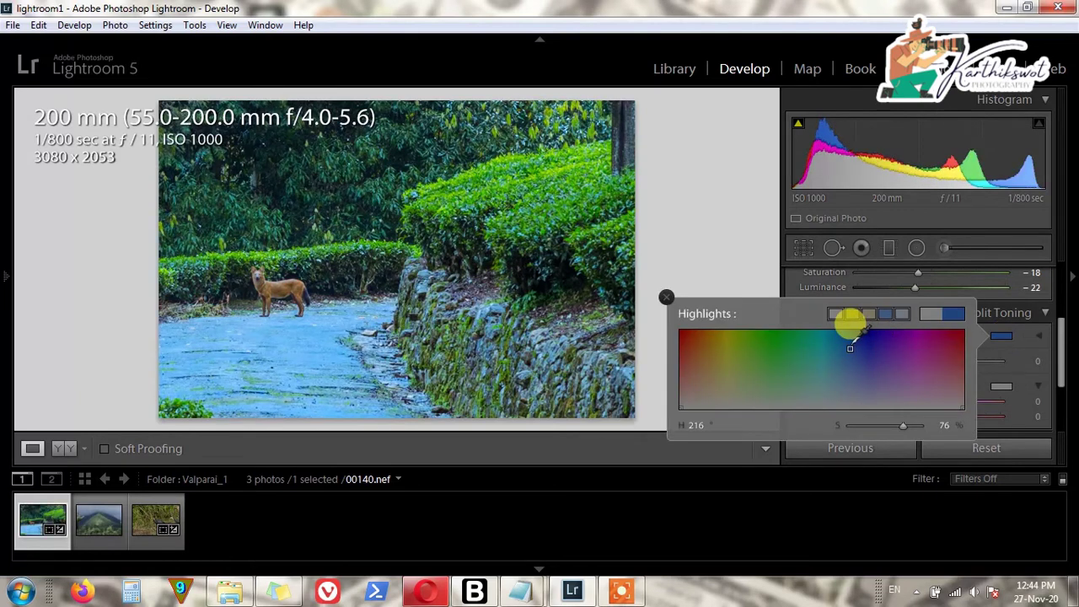
{"action": "left_click", "coordinate": [719, 343]}
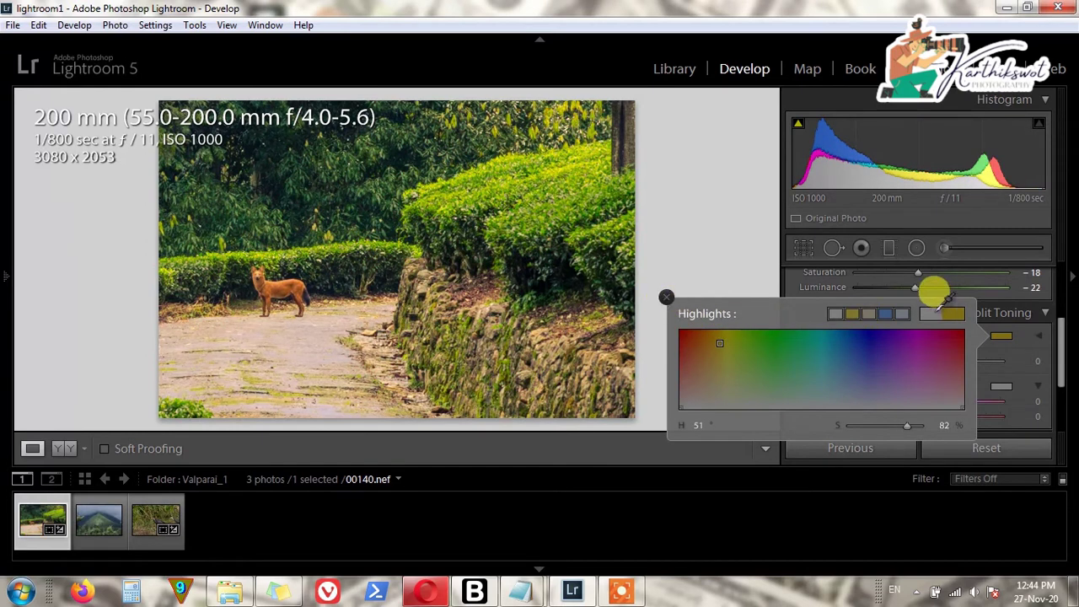
{"action": "left_click", "coordinate": [942, 314]}
{"action": "left_click", "coordinate": [666, 301]}
{"action": "left_click", "coordinate": [790, 313]}
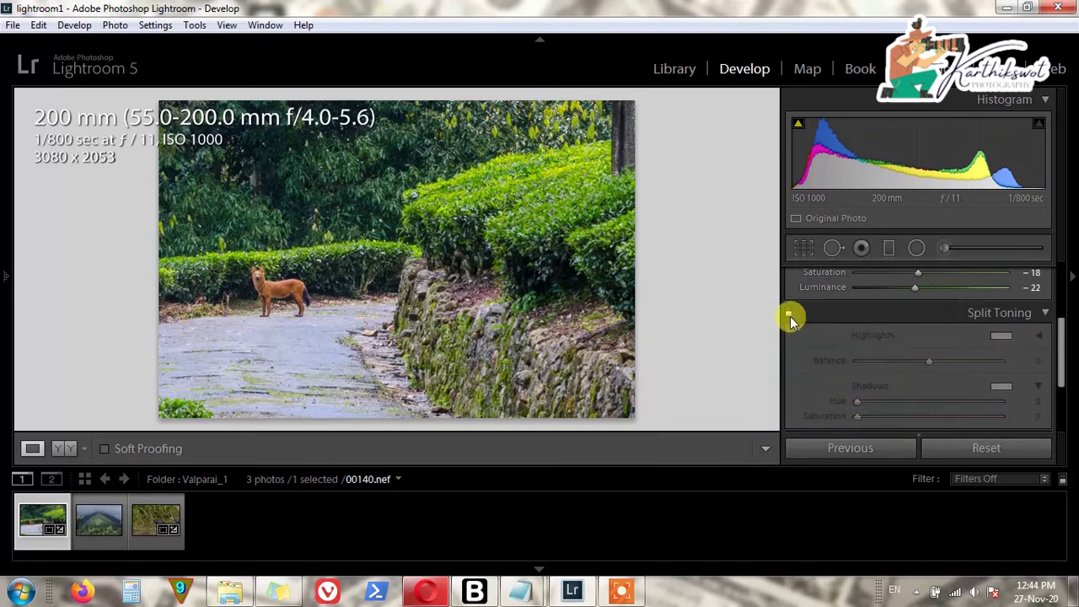
{"action": "left_click", "coordinate": [1038, 312]}
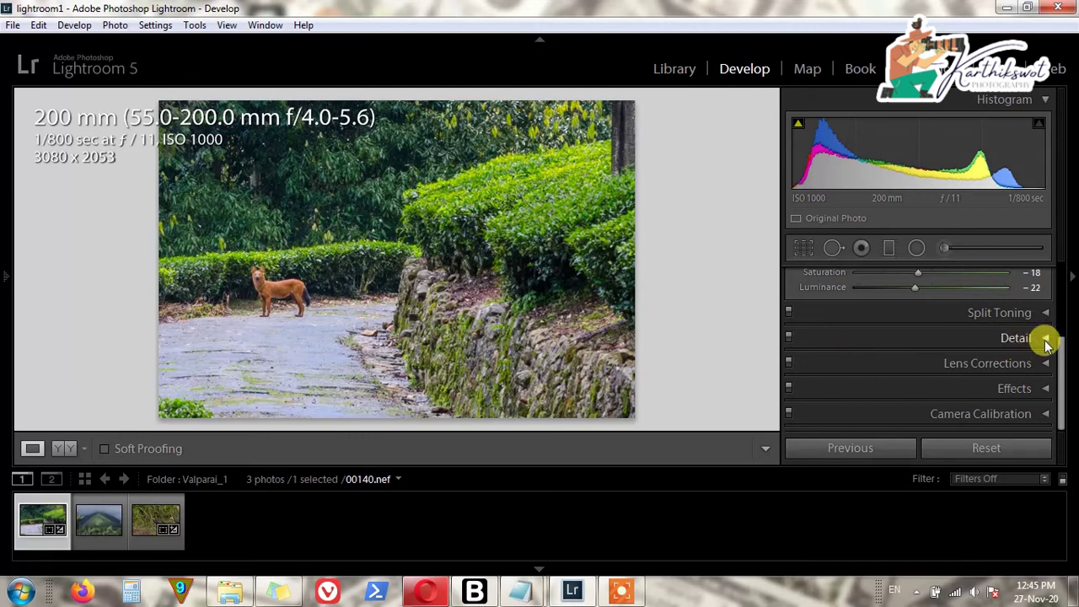
Expand the Detail settings and set the sharpening Masking to 100 while viewing the dog at close range.
{"action": "left_click", "coordinate": [1046, 338]}
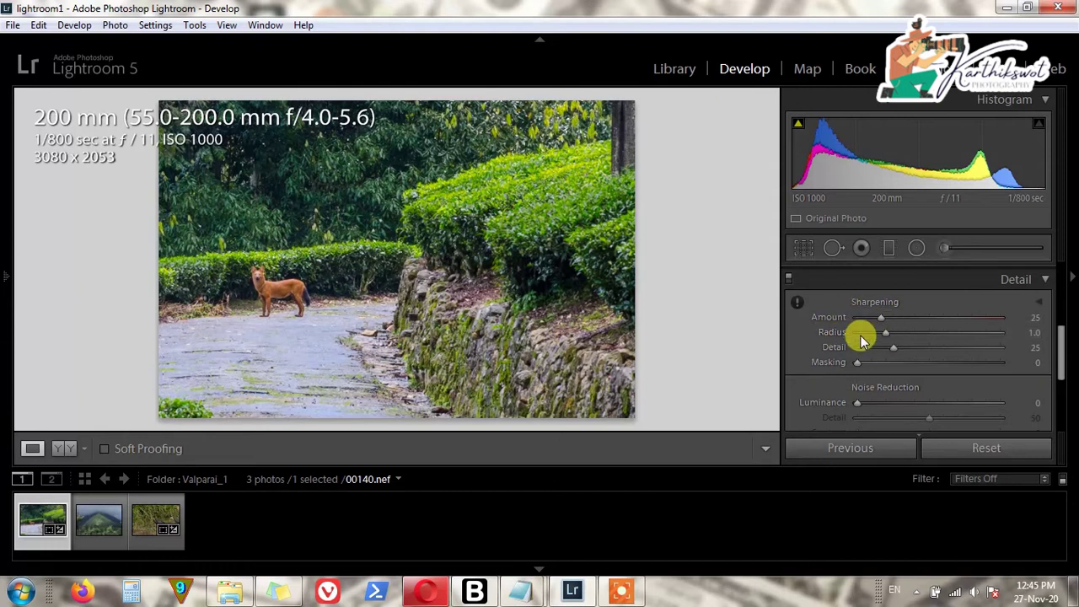
{"action": "left_click", "coordinate": [269, 292]}
{"action": "mouse_move", "coordinate": [269, 292]}
{"action": "left_mouse_down"}
{"action": "mouse_move", "coordinate": [282, 320]}
{"action": "mouse_move", "coordinate": [374, 258]}
{"action": "mouse_move", "coordinate": [453, 299]}
{"action": "mouse_move", "coordinate": [451, 291]}
{"action": "left_mouse_up"}
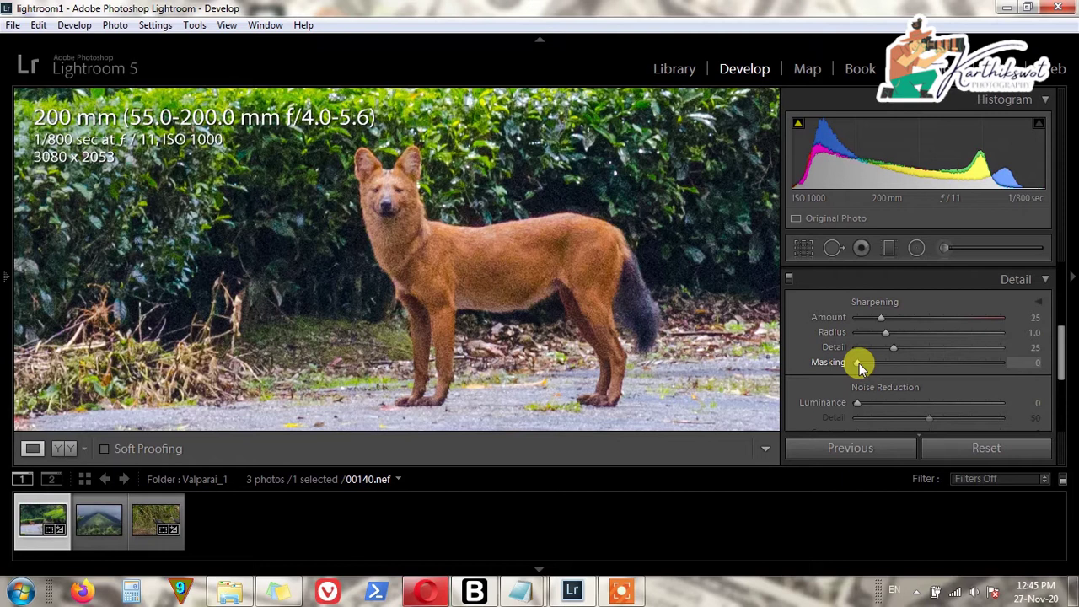
{"action": "key", "text": "alt"}
{"action": "left_click_drag", "start_coordinate": [859, 363], "coordinate": [1028, 359]}
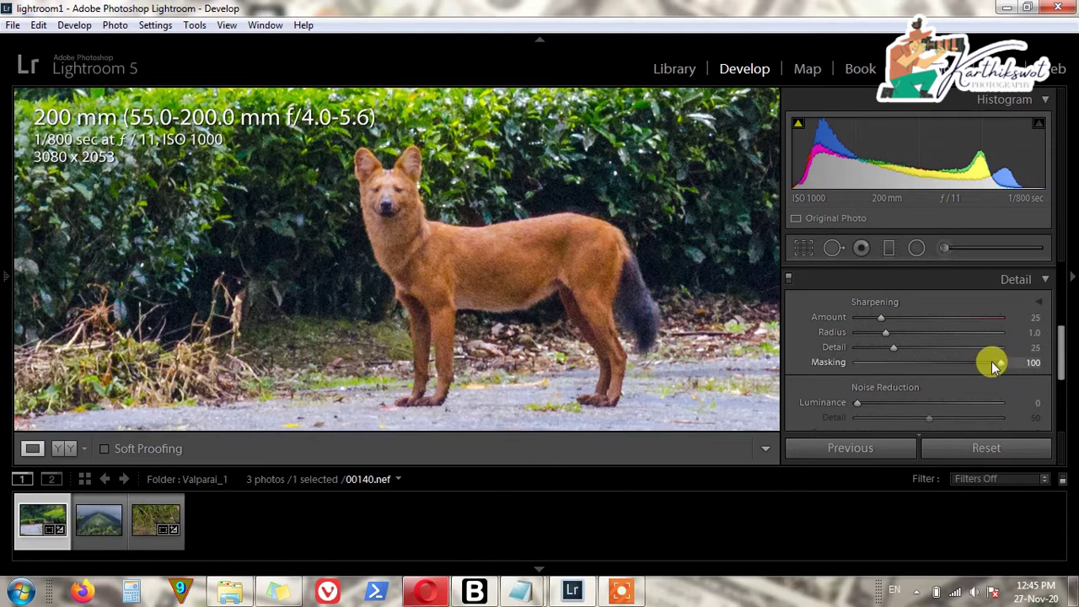
Try a sharpening Amount of 114, reset it to the default, and set the sharpening Detail to 21.
{"action": "left_click_drag", "start_coordinate": [883, 317], "coordinate": [968, 317]}
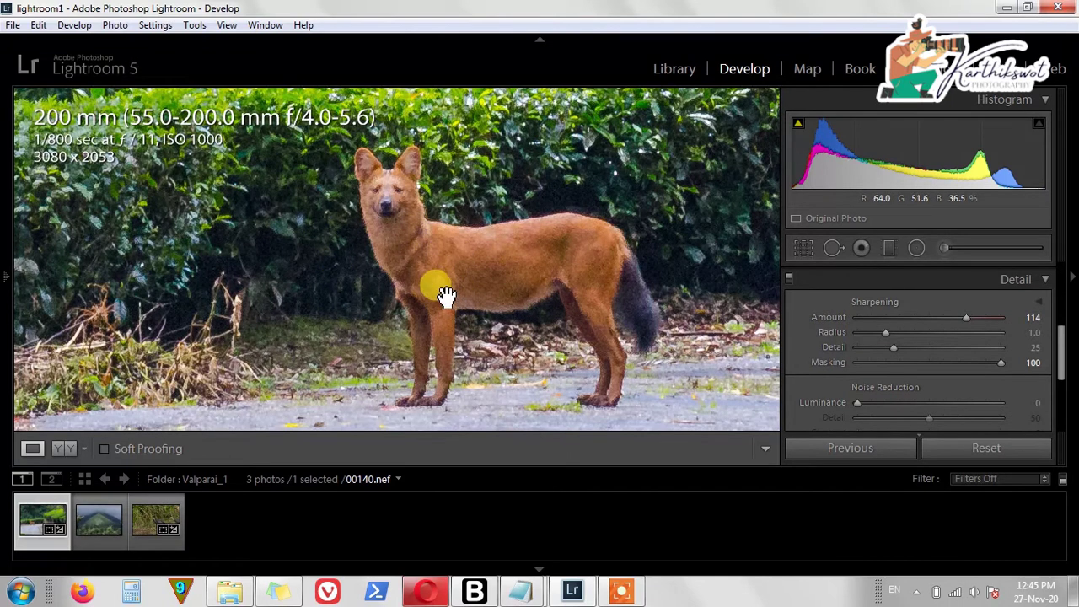
{"action": "double_click", "coordinate": [840, 318]}
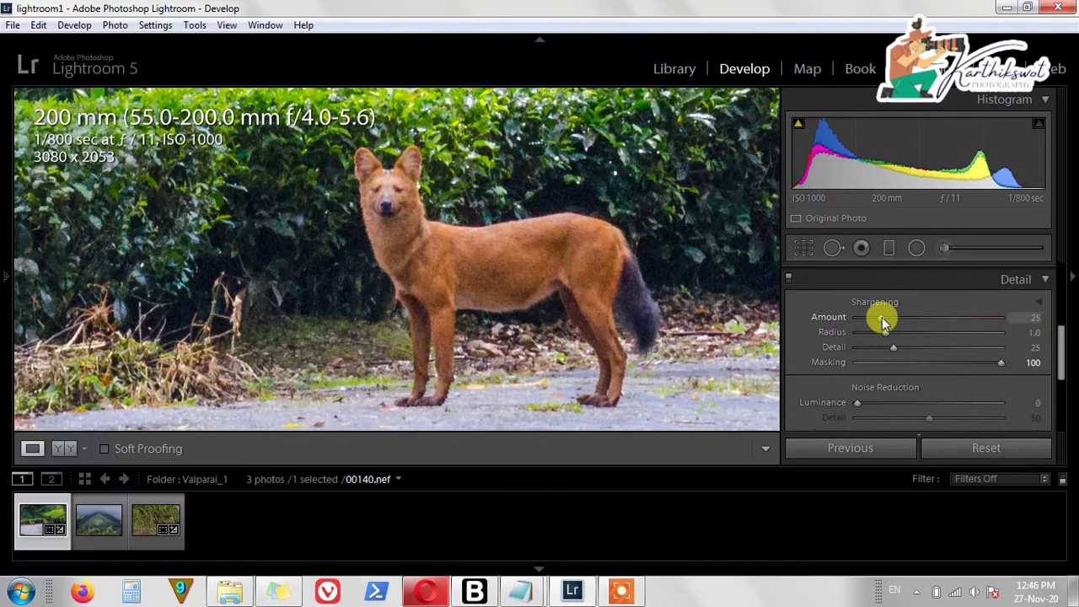
{"action": "mouse_move", "coordinate": [886, 333]}
{"action": "left_mouse_down"}
{"action": "mouse_move", "coordinate": [967, 335]}
{"action": "mouse_move", "coordinate": [880, 336]}
{"action": "left_mouse_up"}
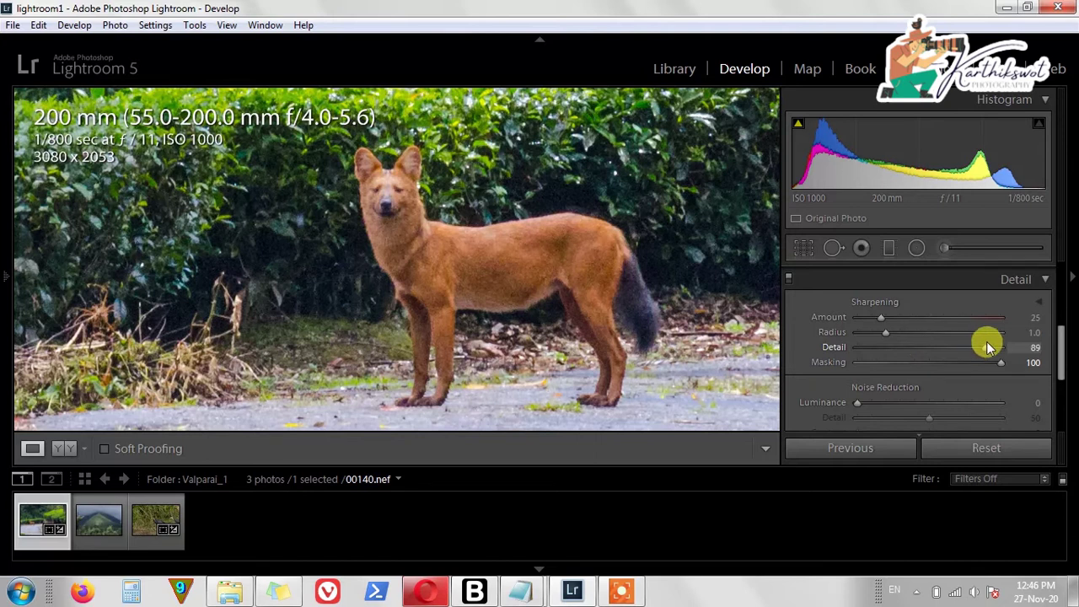
{"action": "key", "text": "alt"}
{"action": "left_click_drag", "start_coordinate": [984, 349], "coordinate": [887, 354]}
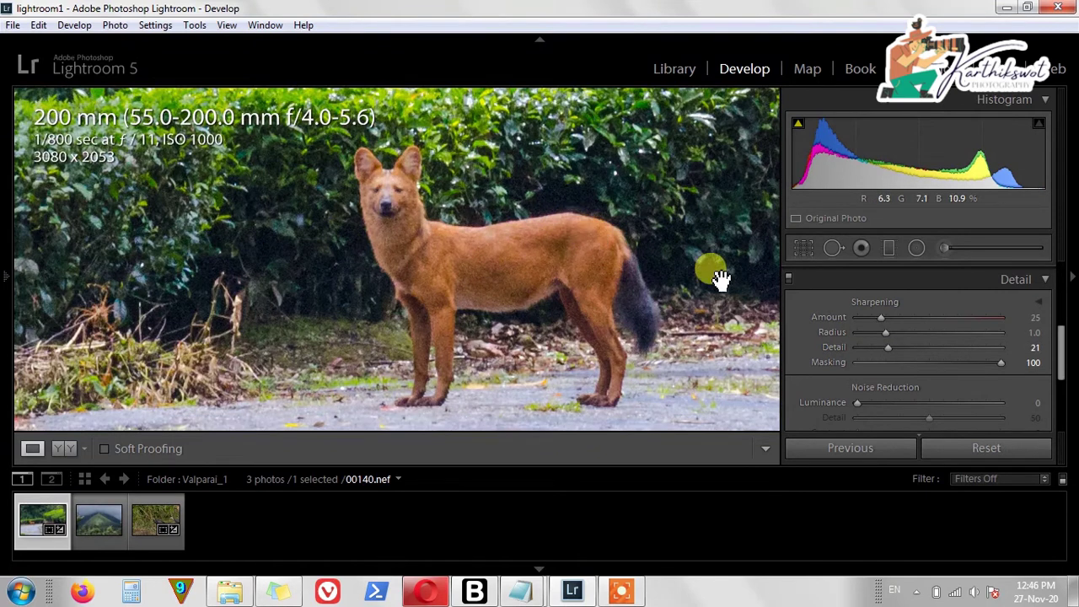
Examine the noise on the dog's face and body and in the foliage behind it at 3:1 magnification.
{"action": "mouse_move", "coordinate": [4, 270]}
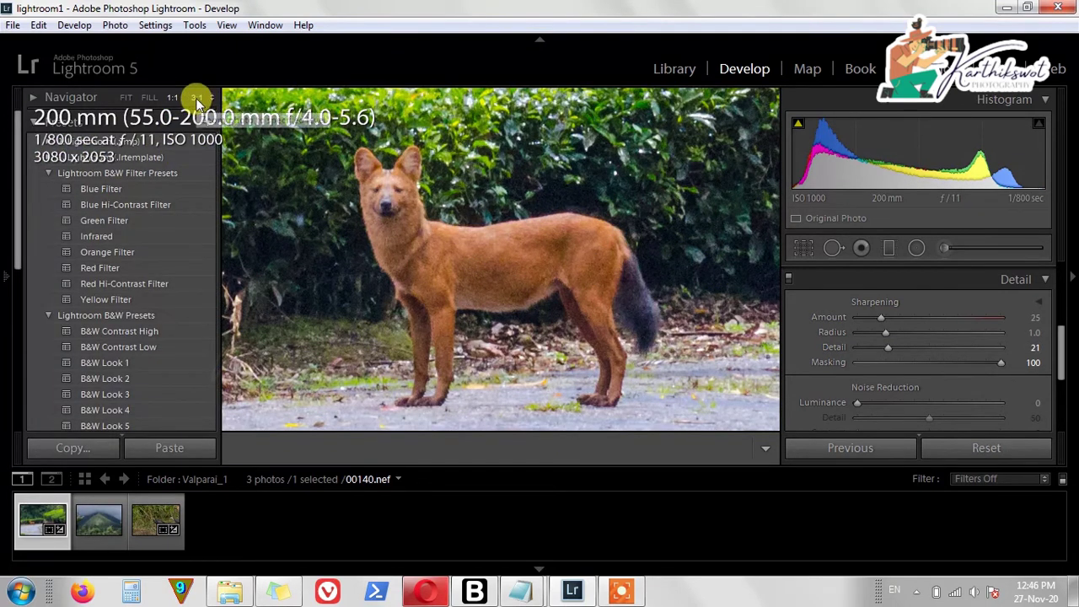
{"action": "left_click", "coordinate": [481, 222]}
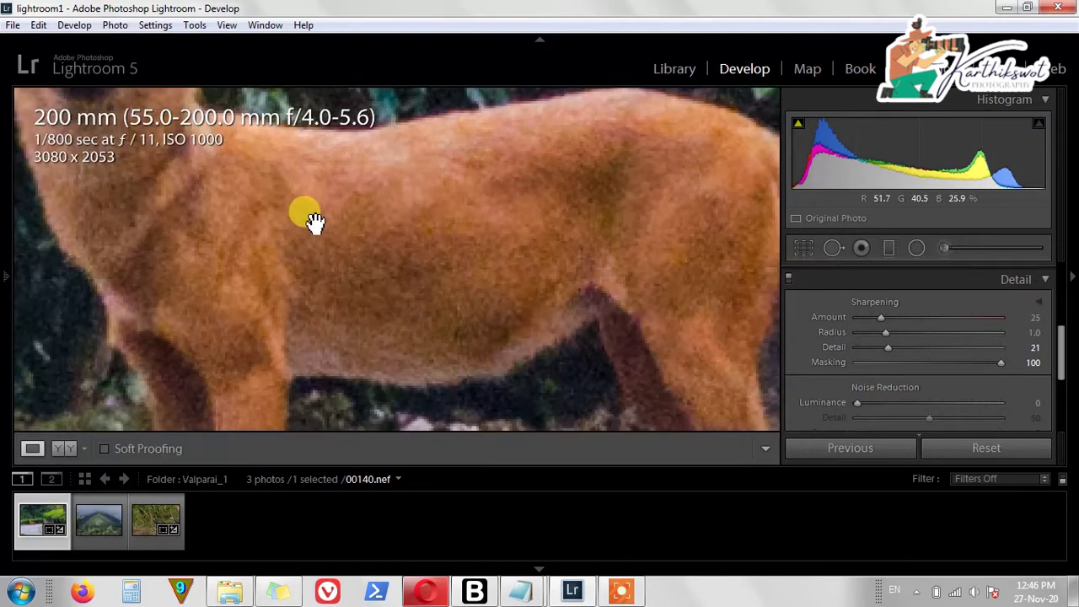
{"action": "left_click_drag", "start_coordinate": [328, 231], "coordinate": [441, 234]}
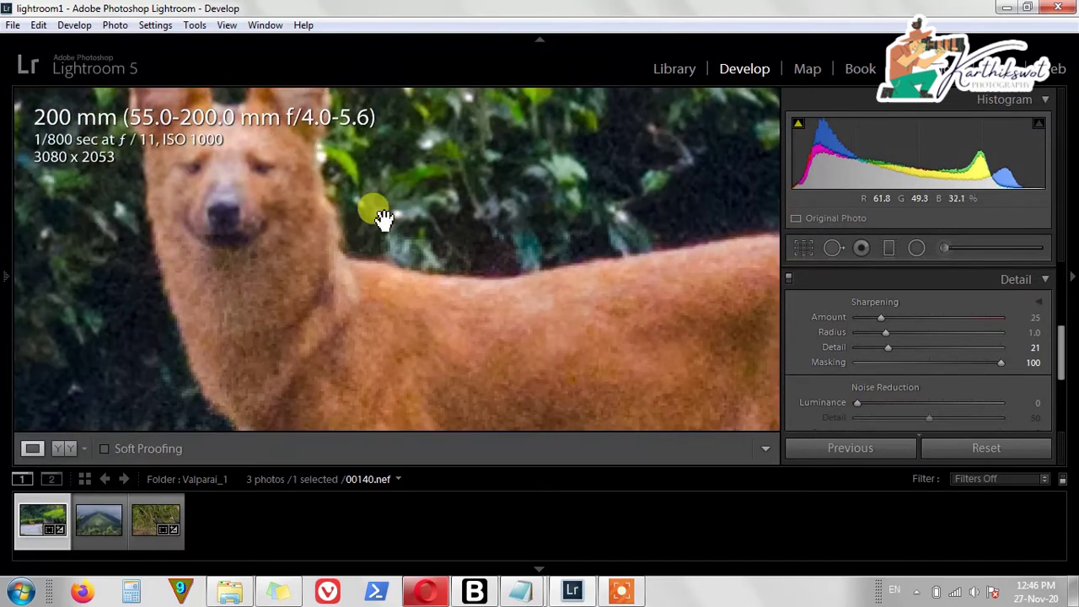
{"action": "left_click_drag", "start_coordinate": [405, 185], "coordinate": [261, 199]}
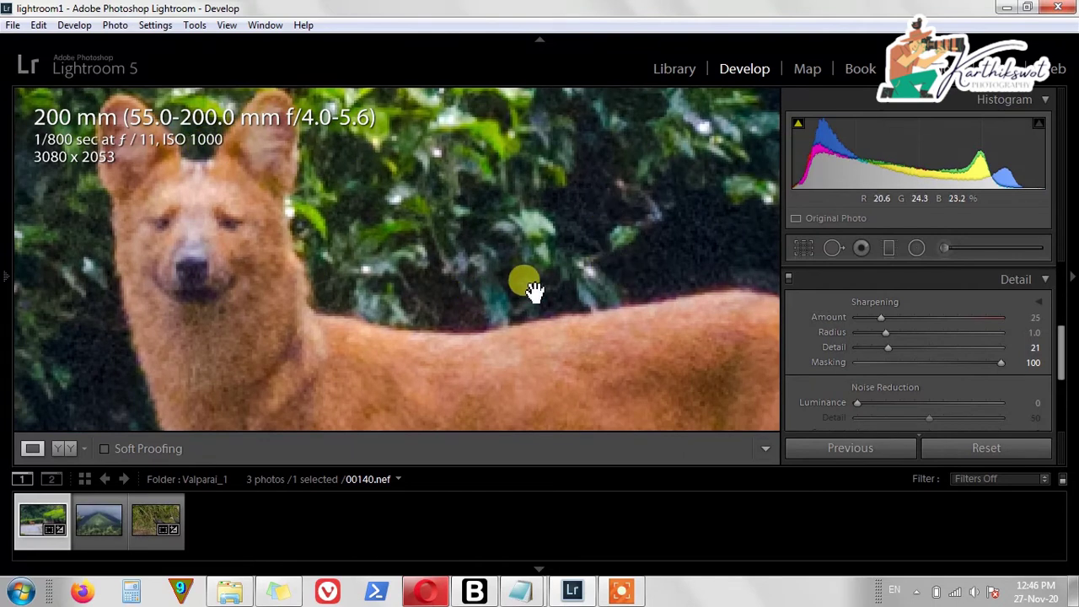
{"action": "left_click_drag", "start_coordinate": [514, 231], "coordinate": [506, 299]}
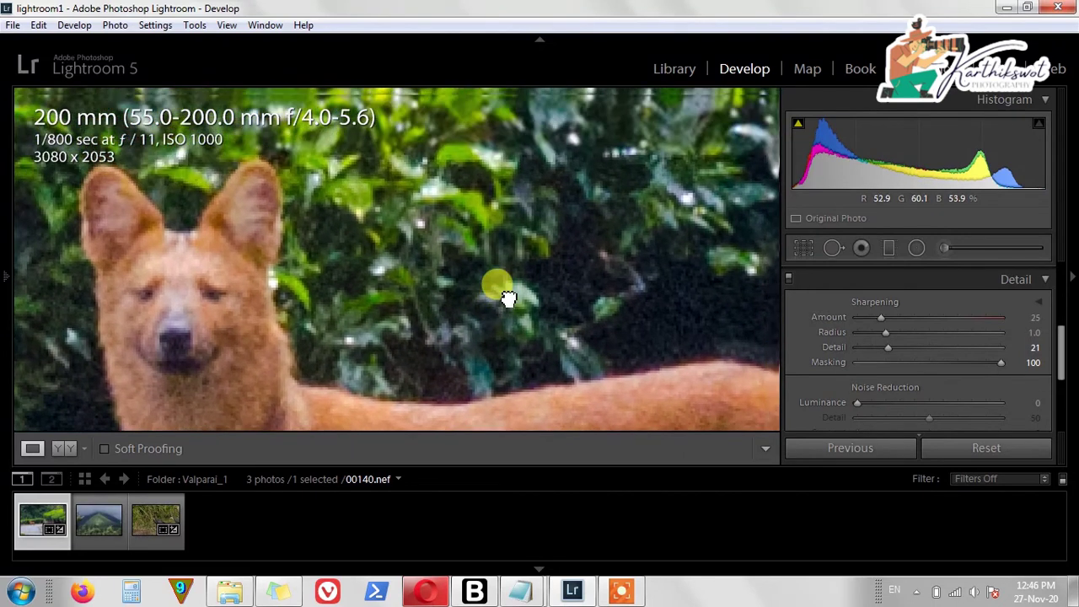
{"action": "left_click_drag", "start_coordinate": [449, 324], "coordinate": [447, 224]}
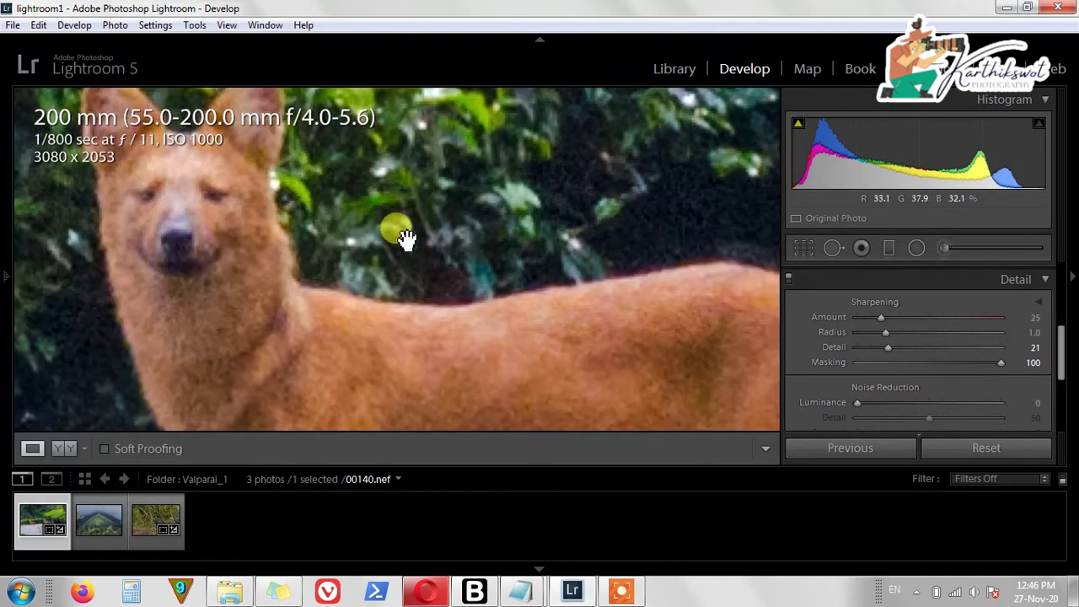
{"action": "left_click_drag", "start_coordinate": [517, 289], "coordinate": [474, 243]}
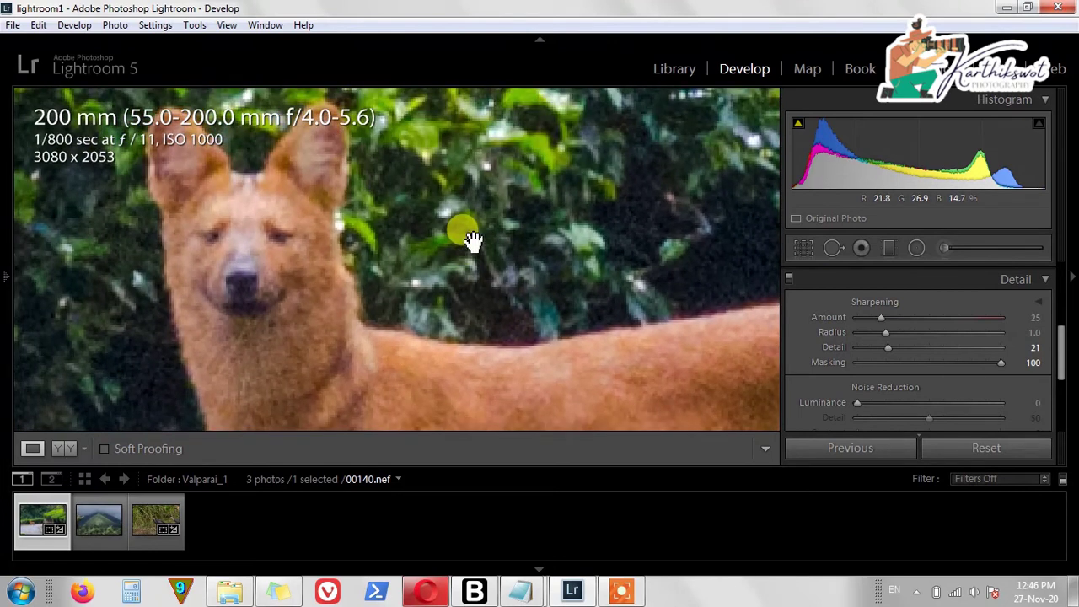
{"action": "left_click_drag", "start_coordinate": [472, 241], "coordinate": [472, 221]}
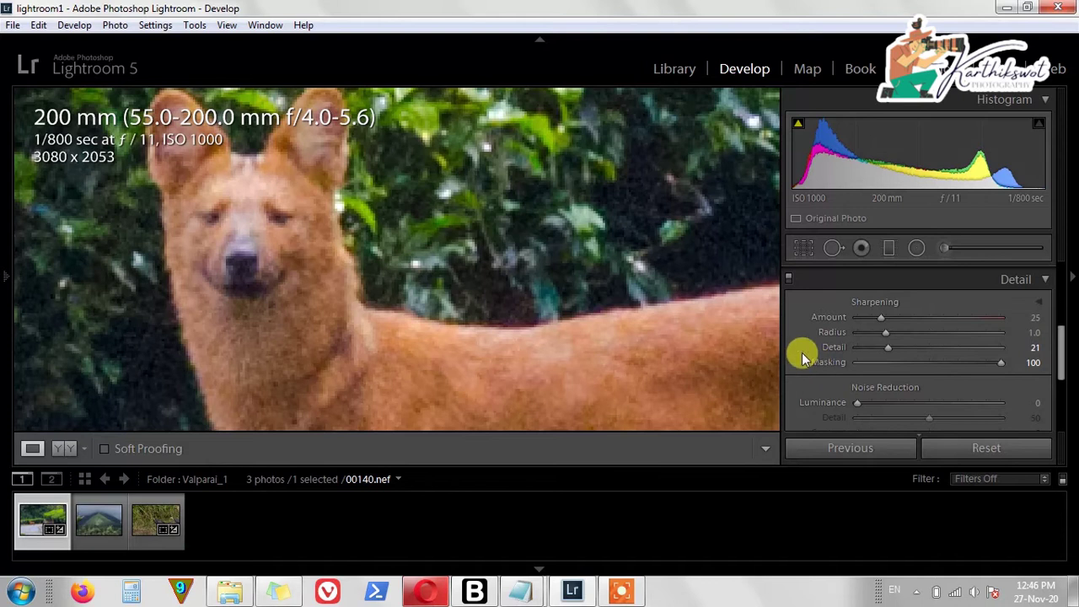
Set the noise reduction Luminance to 22 and the sharpening Detail to 19.
{"action": "scroll", "coordinate": [981, 385], "scroll_direction": "down", "scroll_amount": 1}
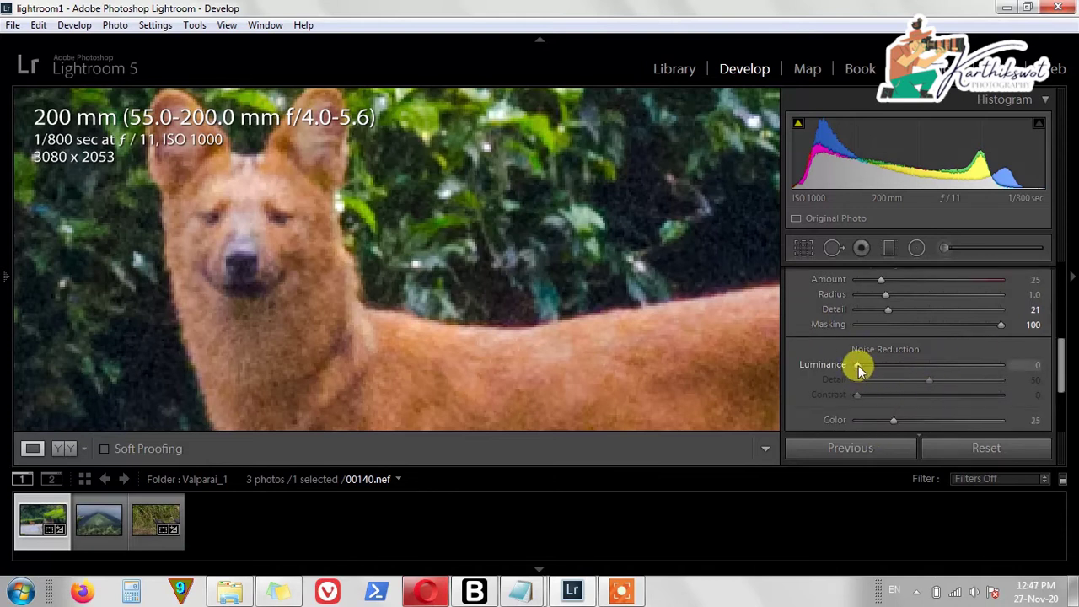
{"action": "left_click_drag", "start_coordinate": [859, 369], "coordinate": [872, 370]}
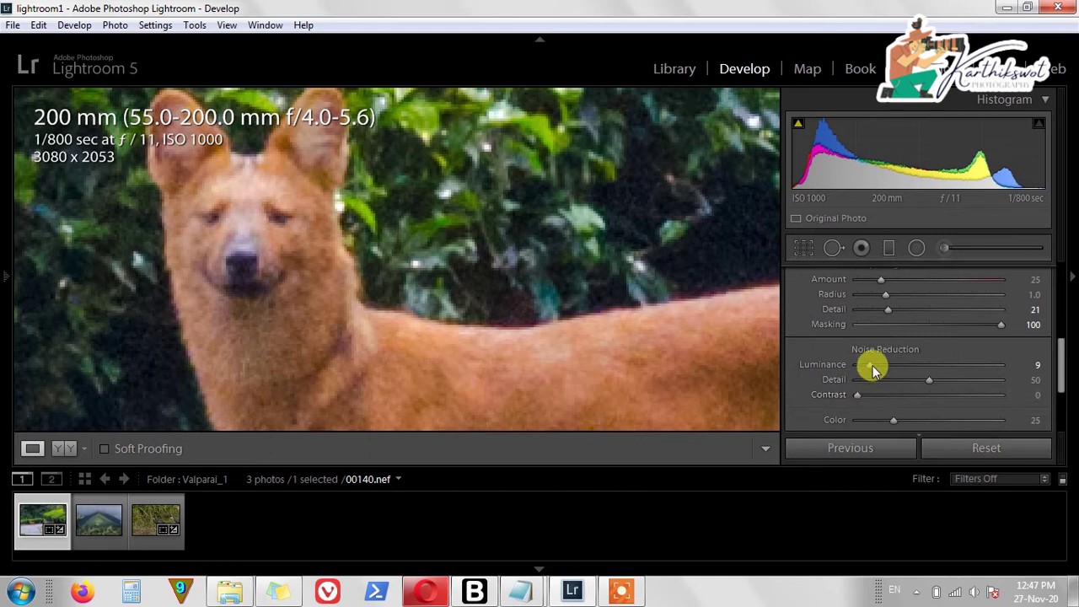
{"action": "left_click_drag", "start_coordinate": [871, 368], "coordinate": [888, 365]}
{"action": "left_click_drag", "start_coordinate": [887, 309], "coordinate": [885, 312]}
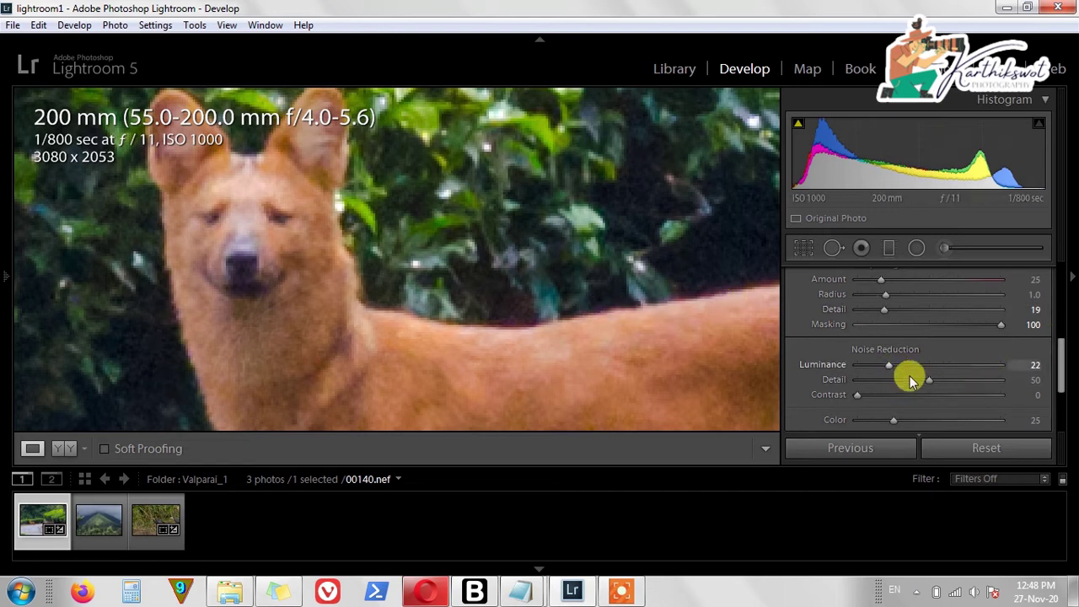
Set the noise reduction Detail to 68 and Luminance to 24, and return to viewing the whole photo.
{"action": "left_click_drag", "start_coordinate": [928, 379], "coordinate": [966, 381]}
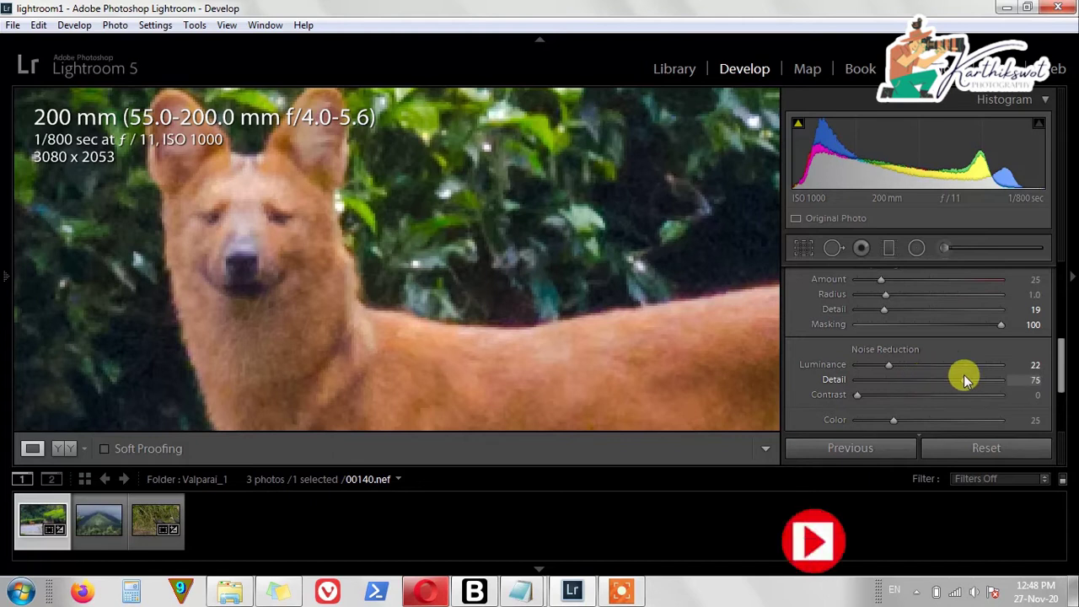
{"action": "left_click_drag", "start_coordinate": [966, 379], "coordinate": [956, 378]}
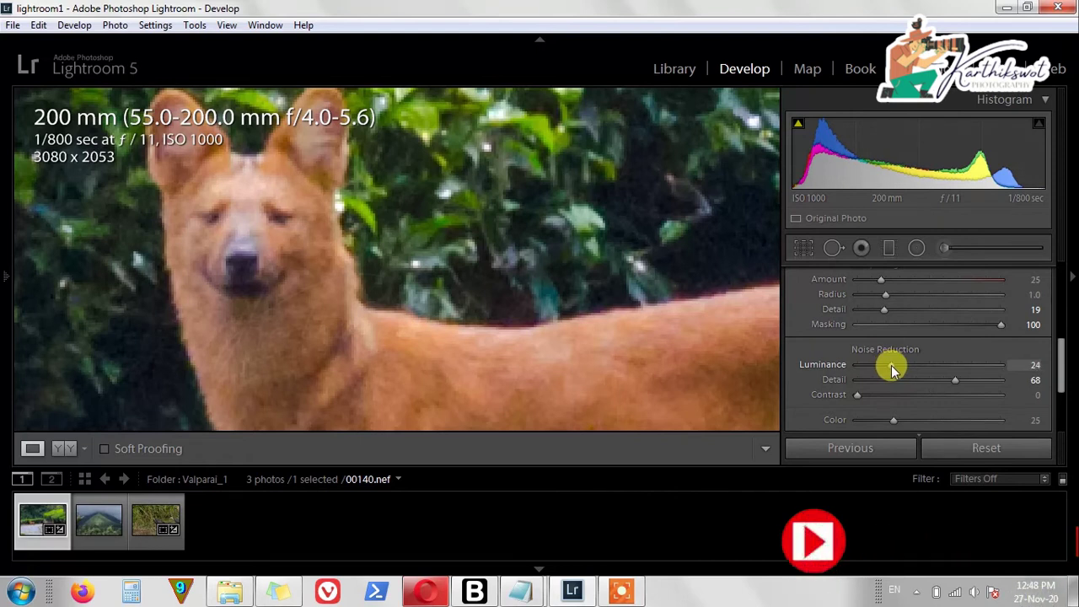
{"action": "left_click", "coordinate": [890, 365]}
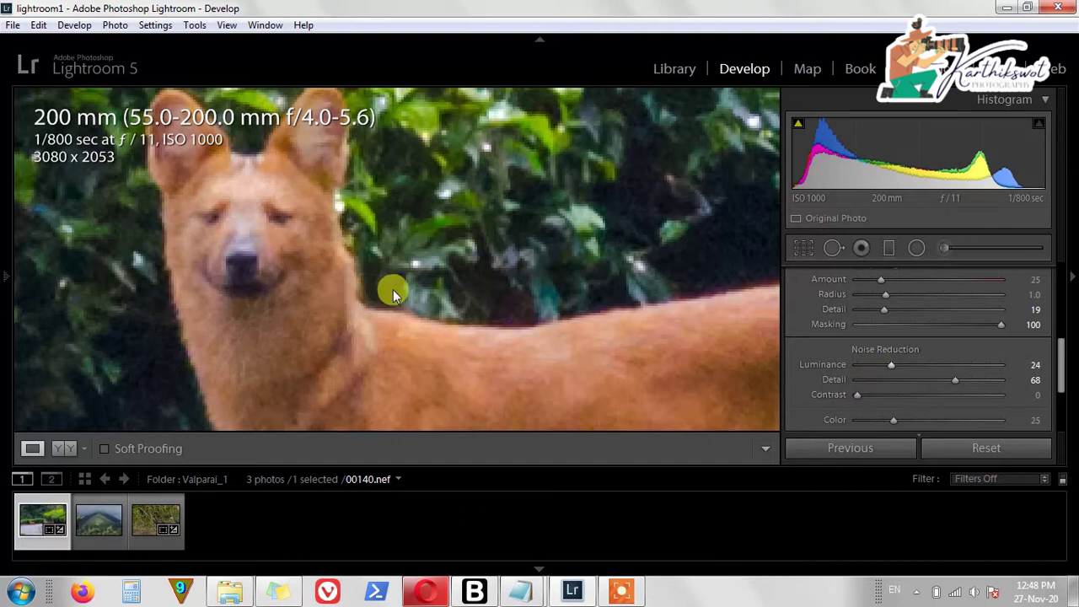
{"action": "left_click", "coordinate": [485, 264]}
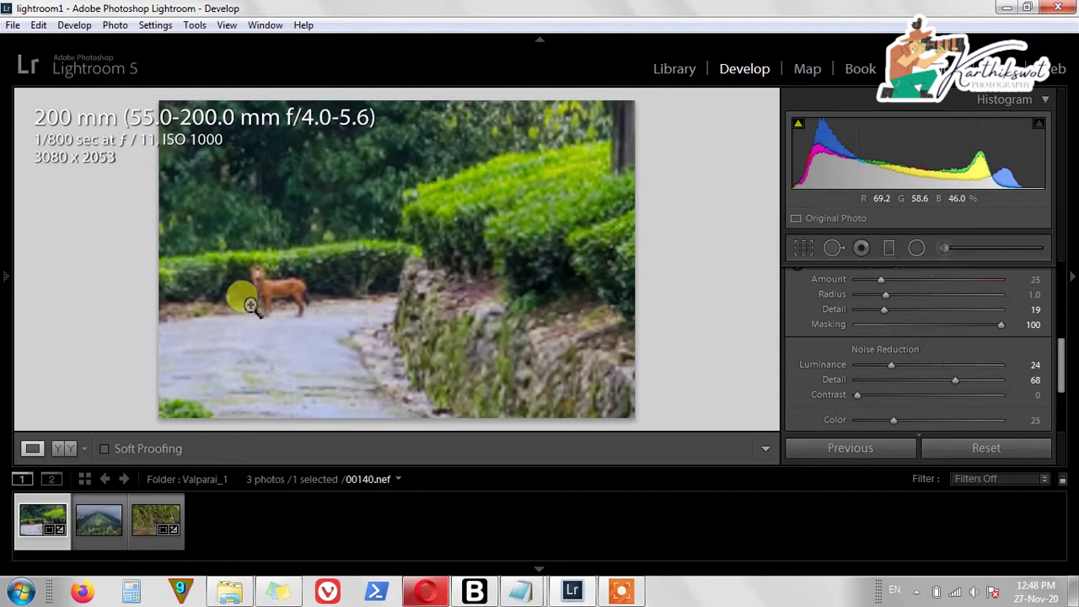
Show before and after side by side, zoomed in on the dog's hindquarters, and set the purple Defringe Amount to 19.
{"action": "left_click", "coordinate": [57, 451]}
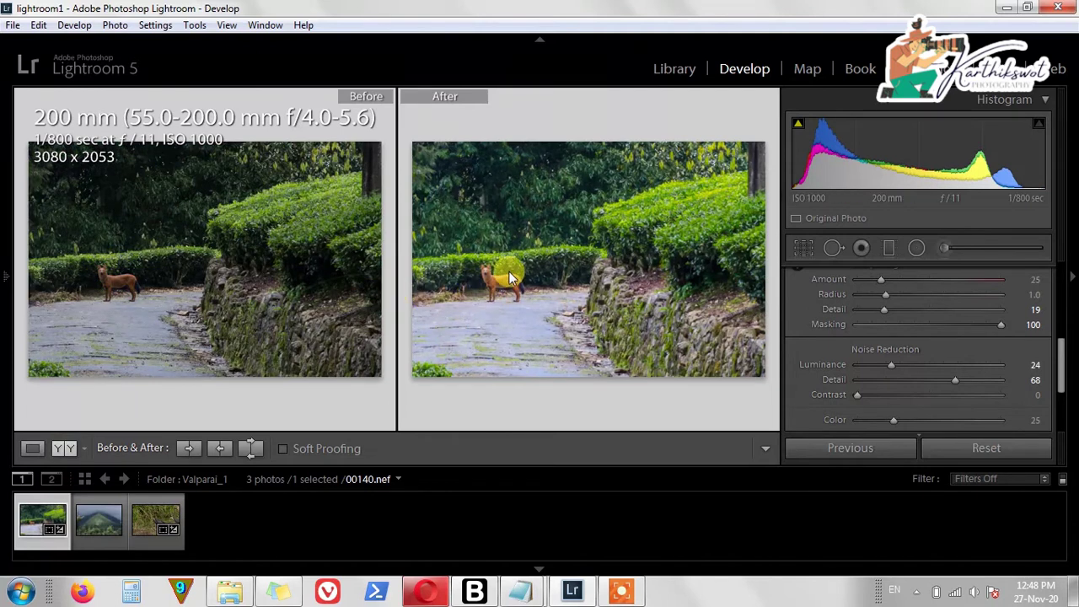
{"action": "left_click", "coordinate": [527, 304]}
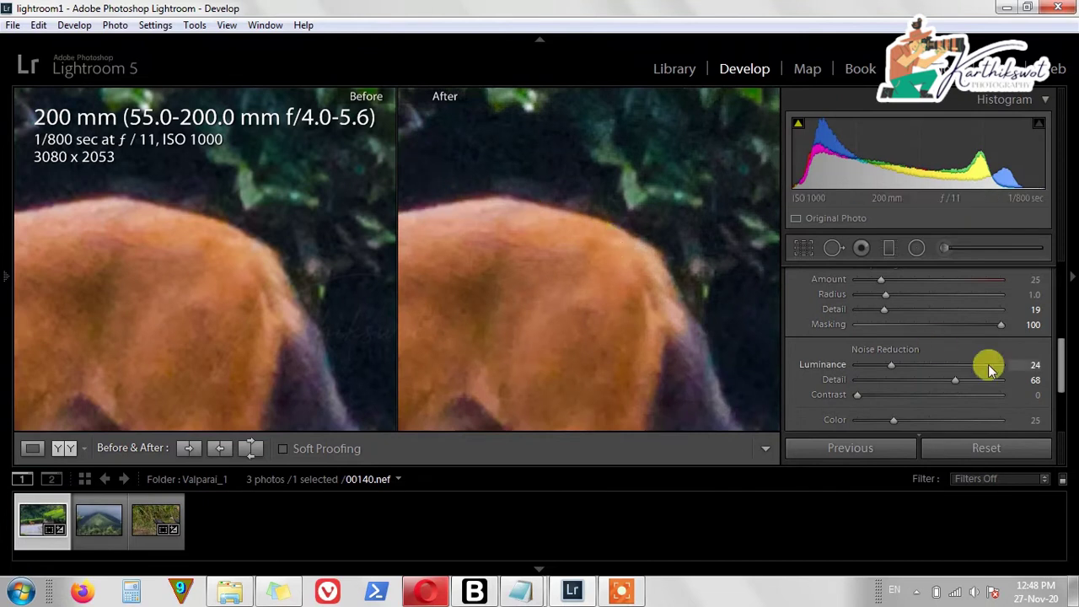
{"action": "scroll", "coordinate": [989, 364], "scroll_direction": "down", "scroll_amount": 3}
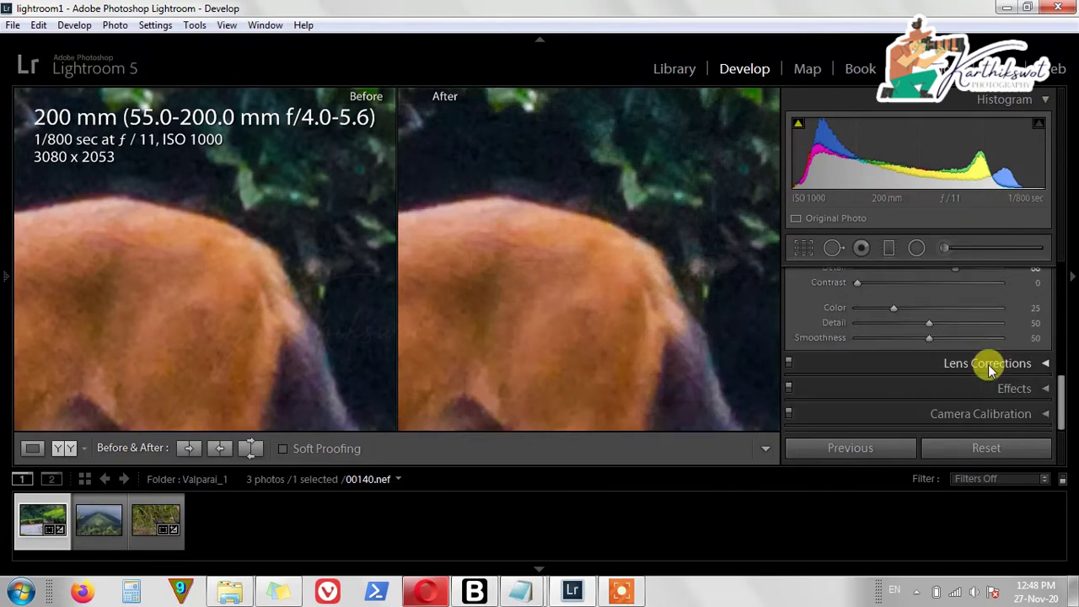
{"action": "left_click", "coordinate": [1044, 365]}
{"action": "left_click", "coordinate": [932, 305]}
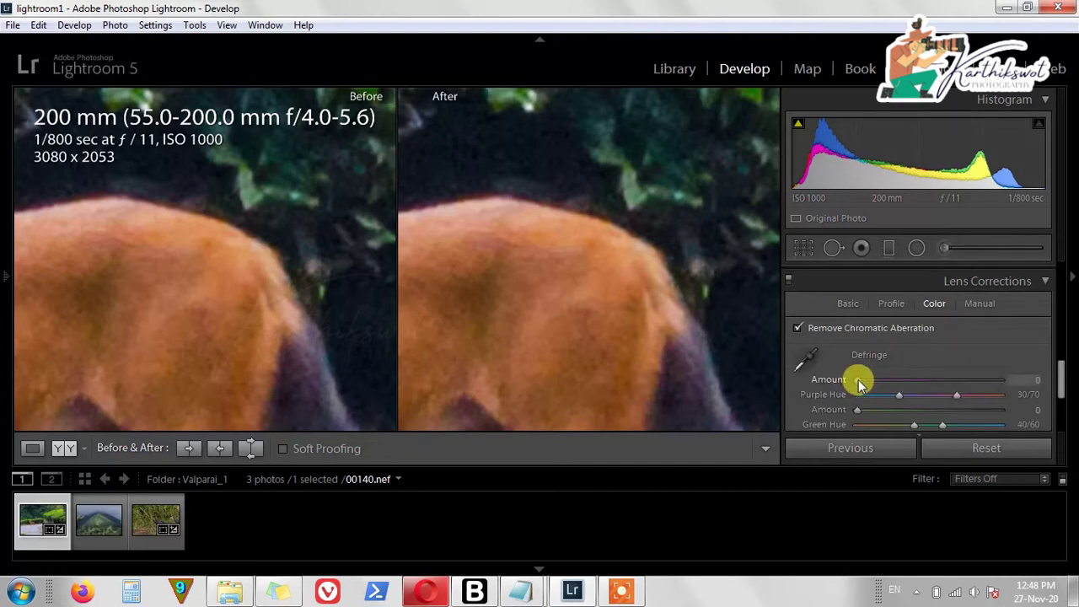
{"action": "left_click_drag", "start_coordinate": [949, 379], "coordinate": [995, 377]}
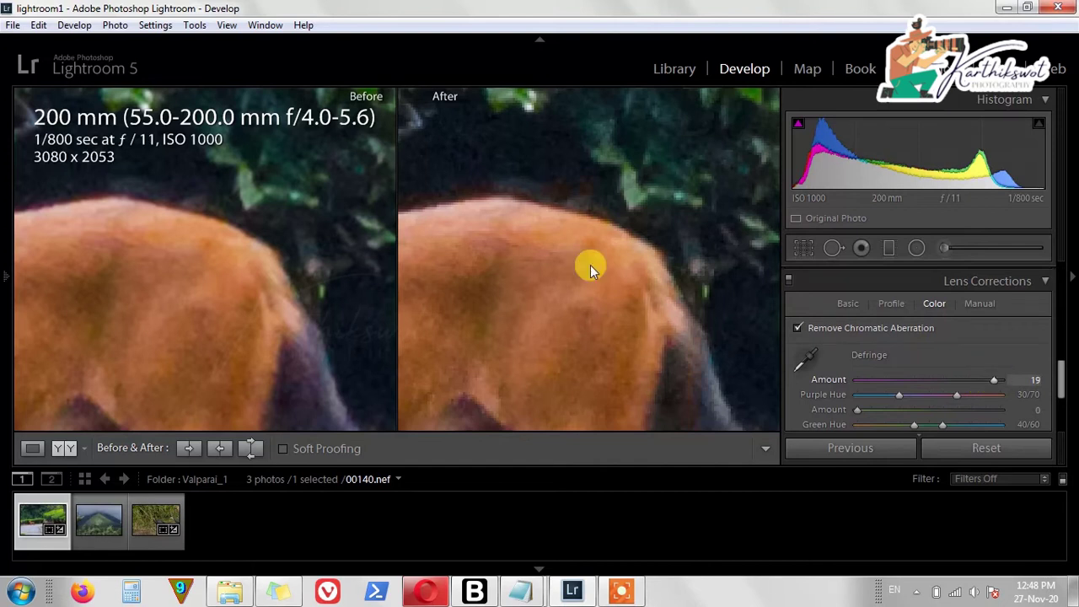
Toggle the lens corrections off and on, set the green Defringe Amount to 13, and inspect the dog's back and face.
{"action": "left_click", "coordinate": [789, 280]}
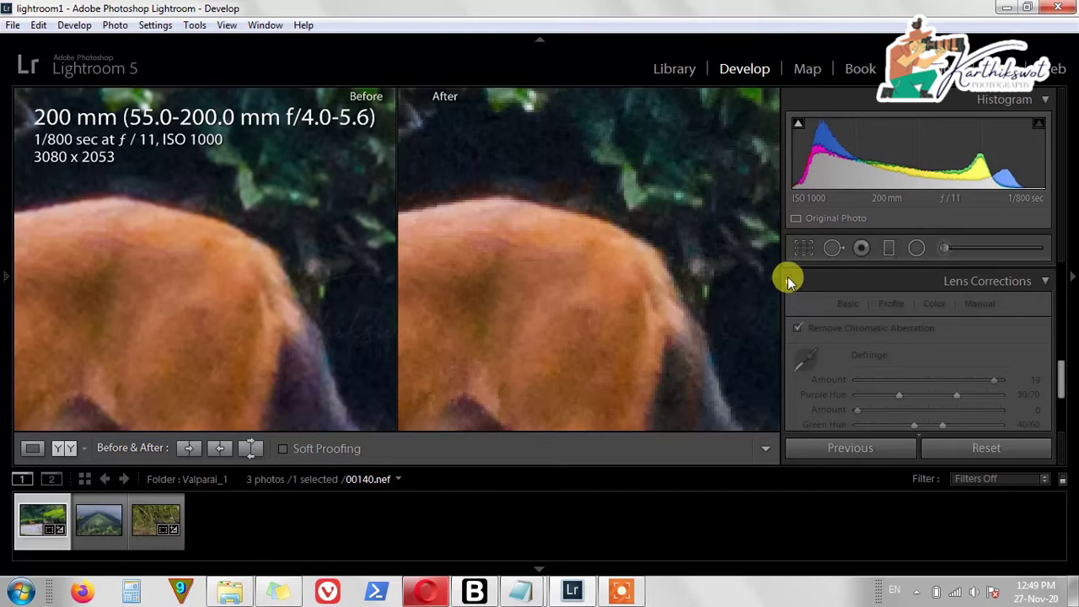
{"action": "left_click", "coordinate": [788, 279]}
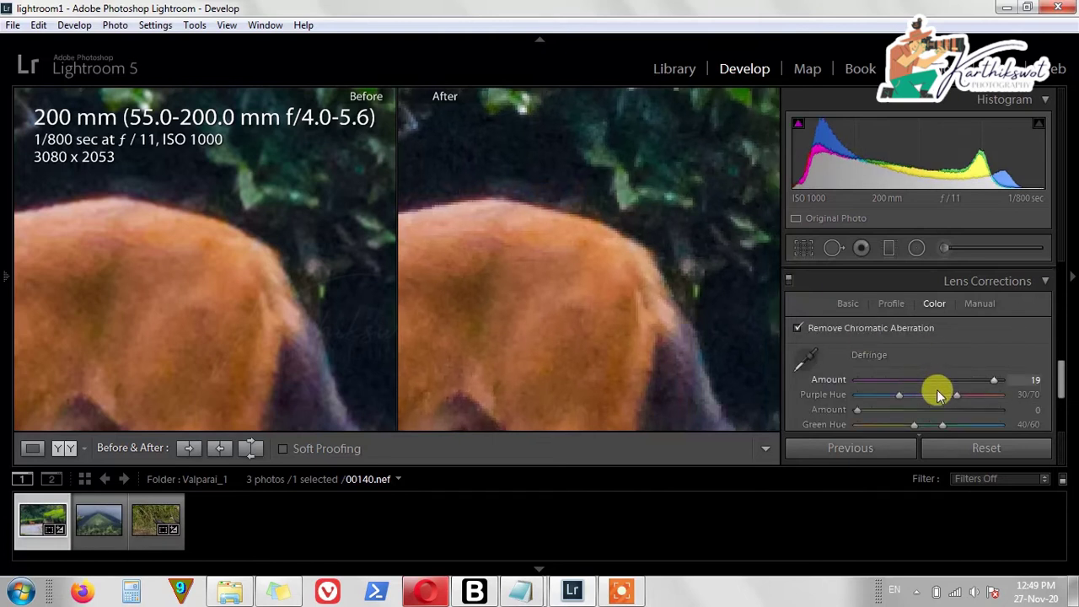
{"action": "left_click_drag", "start_coordinate": [858, 413], "coordinate": [951, 416]}
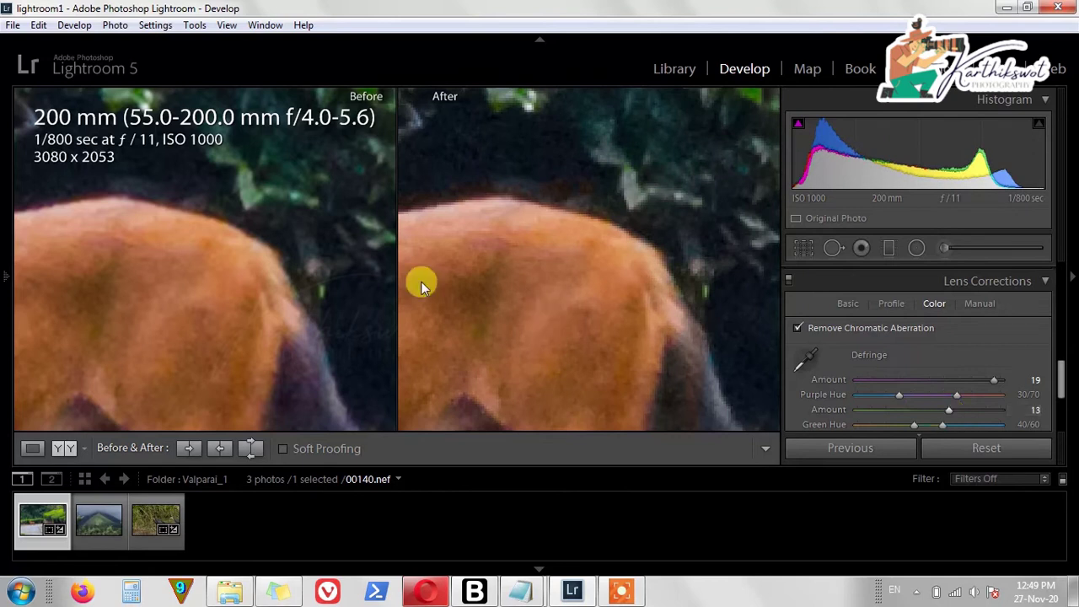
{"action": "left_click_drag", "start_coordinate": [205, 284], "coordinate": [380, 284]}
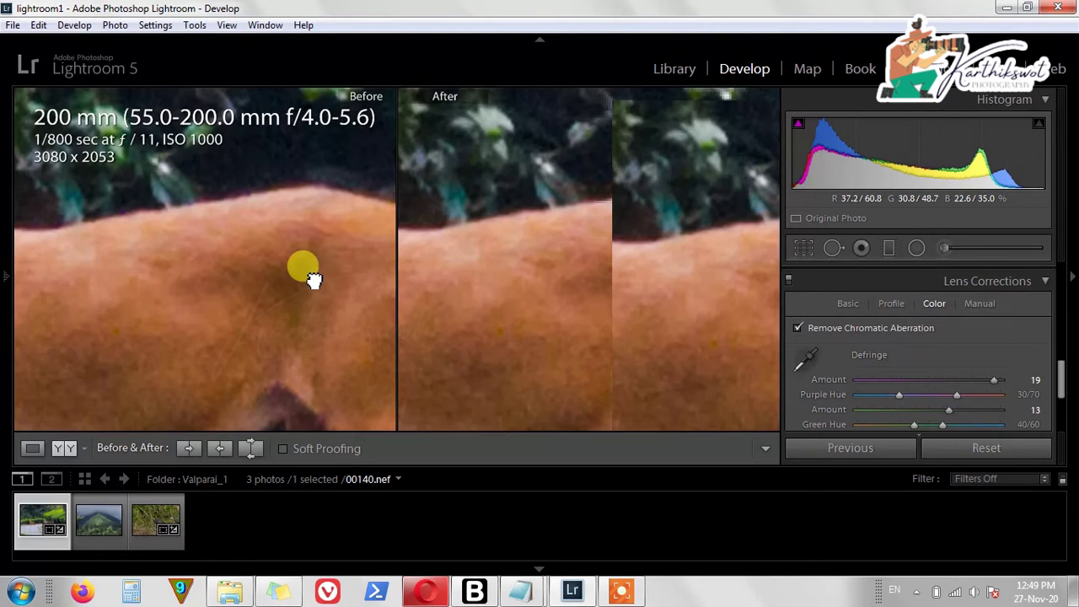
{"action": "left_click_drag", "start_coordinate": [314, 281], "coordinate": [258, 291]}
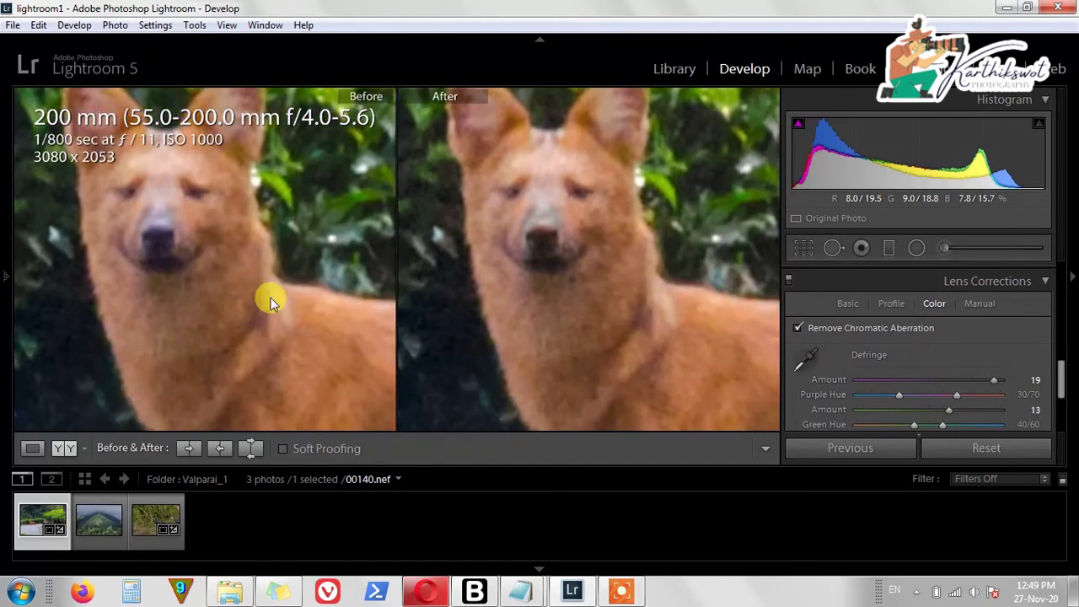
Compare the before and after versions of the whole dog at 1:1 magnification.
{"action": "left_click", "coordinate": [1044, 283]}
{"action": "scroll", "coordinate": [1037, 331], "scroll_direction": "up", "scroll_amount": 1}
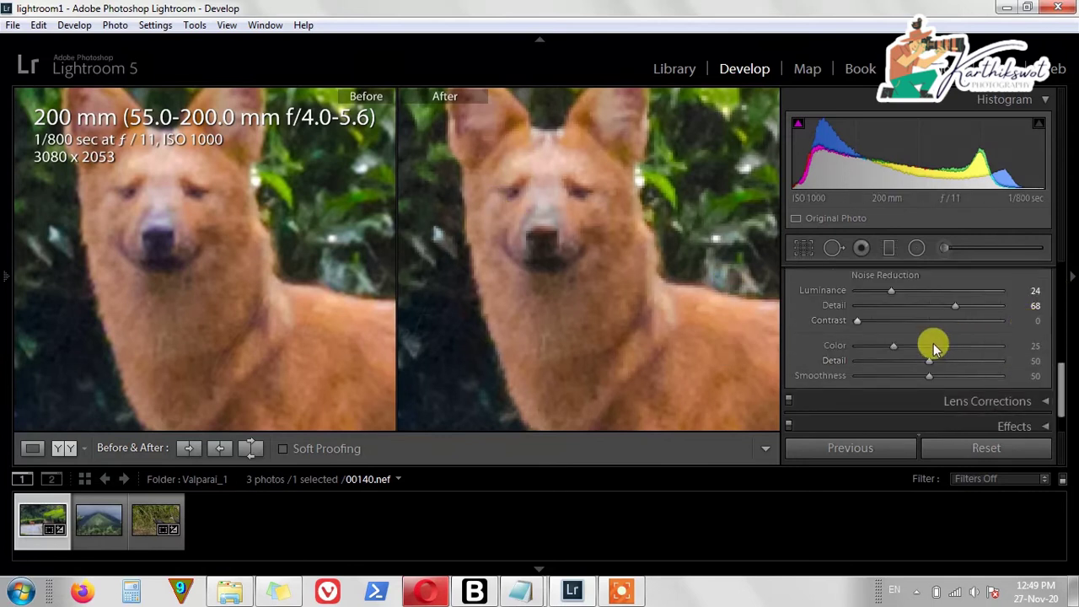
{"action": "scroll", "coordinate": [957, 333], "scroll_direction": "up", "scroll_amount": 1}
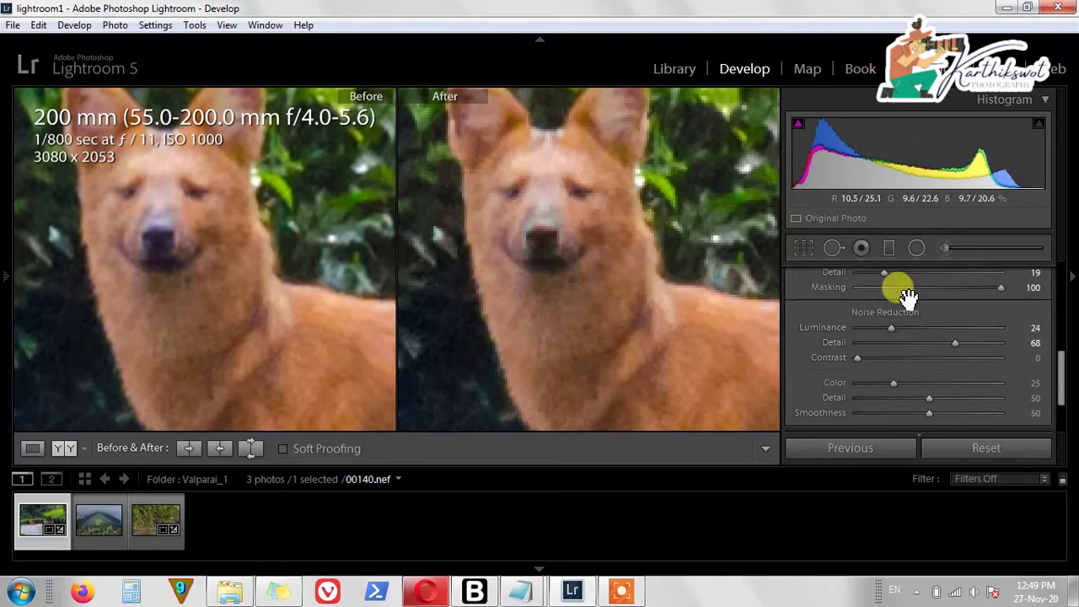
{"action": "scroll", "coordinate": [940, 321], "scroll_direction": "up", "scroll_amount": 1}
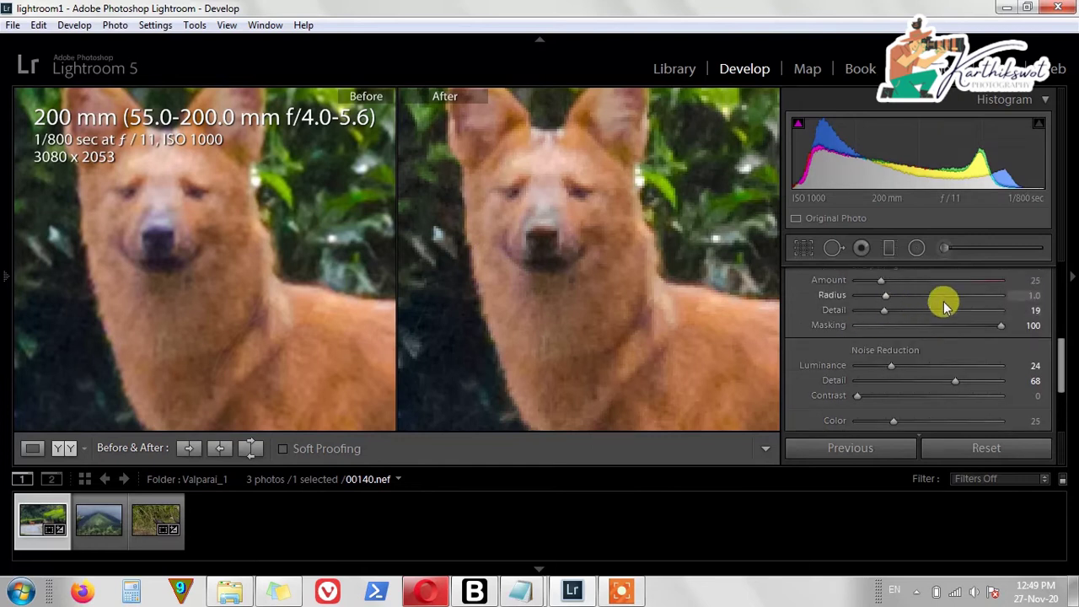
{"action": "left_click", "coordinate": [577, 268]}
{"action": "left_click", "coordinate": [486, 280]}
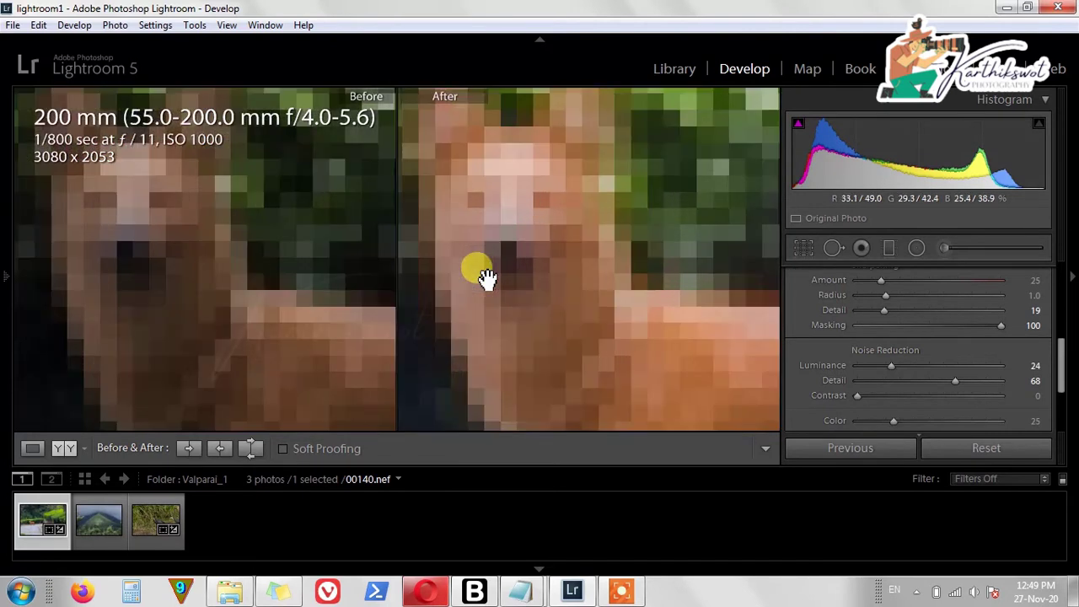
{"action": "mouse_move", "coordinate": [8, 285]}
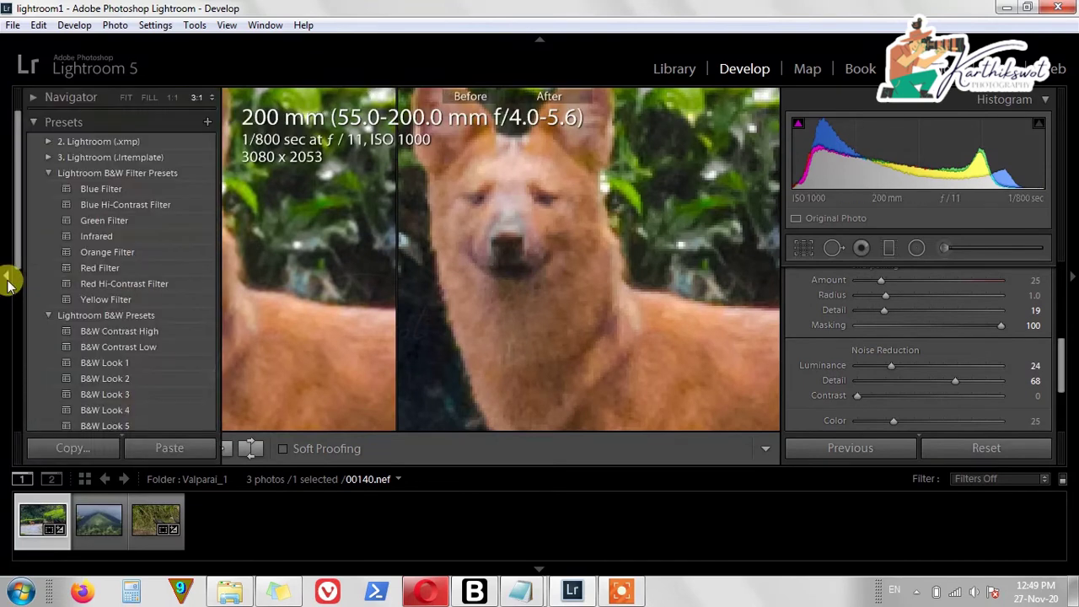
{"action": "left_click", "coordinate": [175, 97]}
{"action": "left_click", "coordinate": [176, 96]}
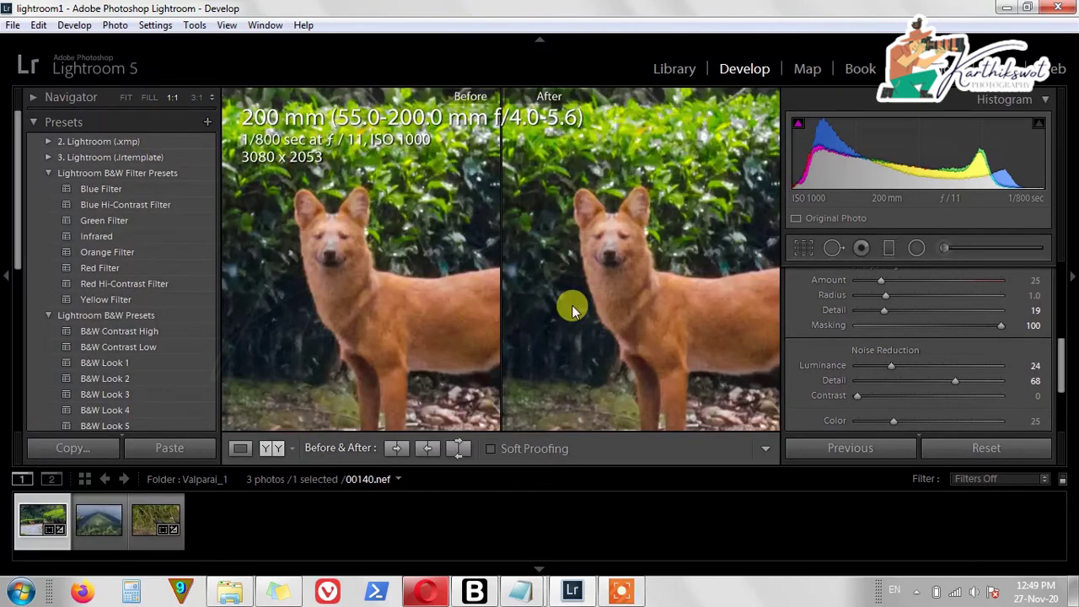
{"action": "left_click", "coordinate": [7, 284]}
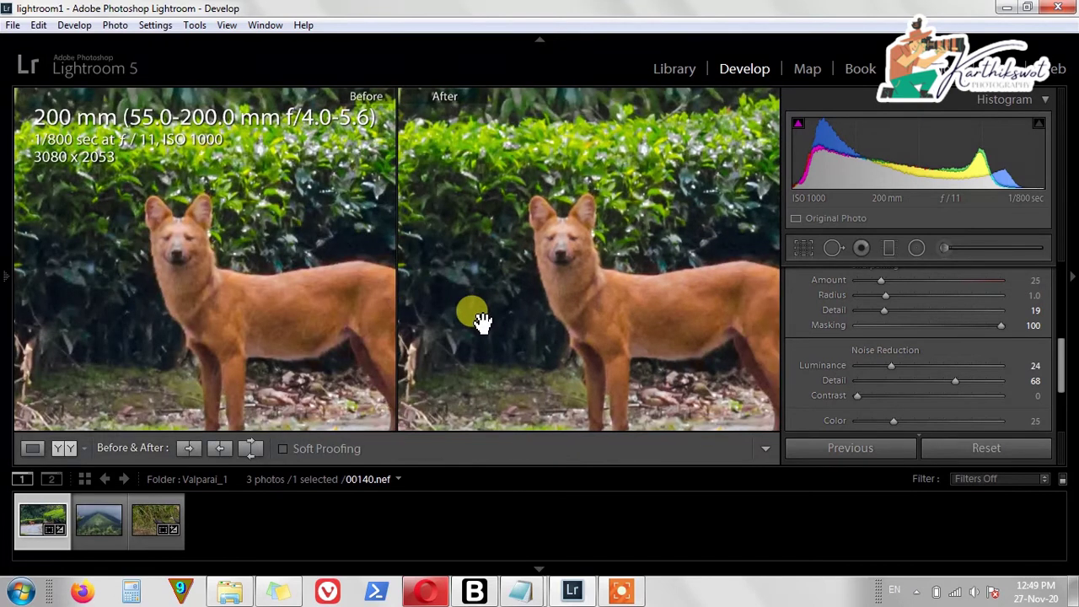
{"action": "left_click_drag", "start_coordinate": [614, 335], "coordinate": [520, 284]}
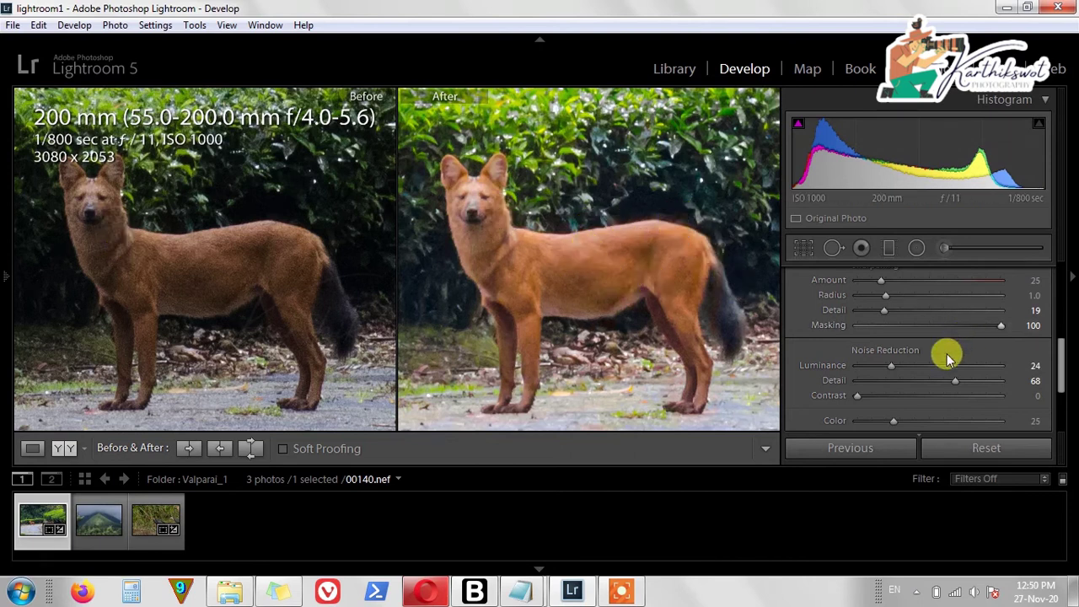
Set the noise reduction Detail to 61 and Luminance to 13.
{"action": "left_click_drag", "start_coordinate": [954, 385], "coordinate": [944, 381]}
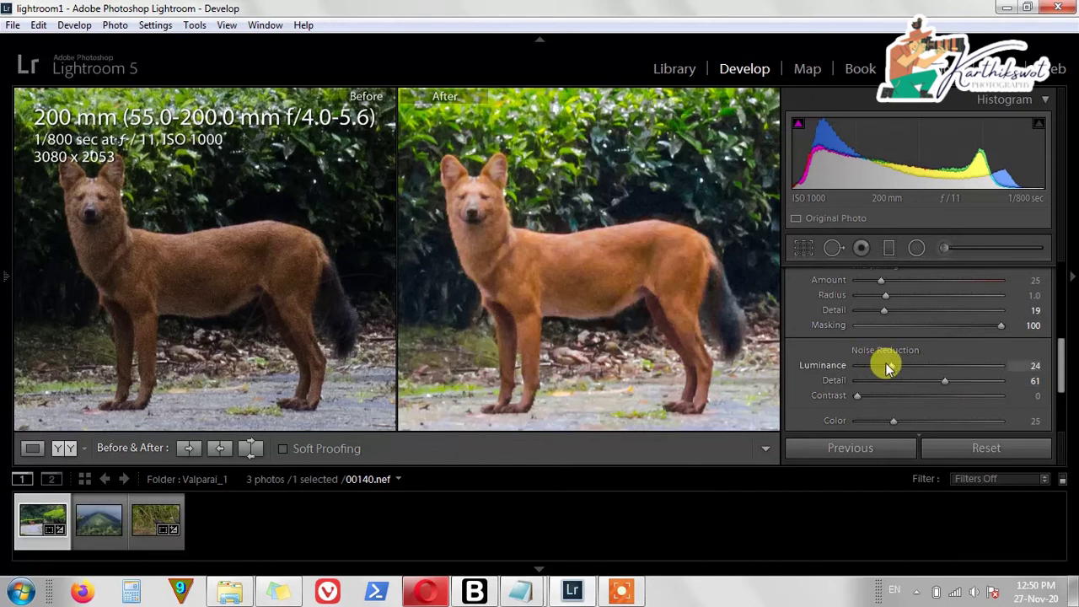
{"action": "left_click_drag", "start_coordinate": [888, 366], "coordinate": [885, 371]}
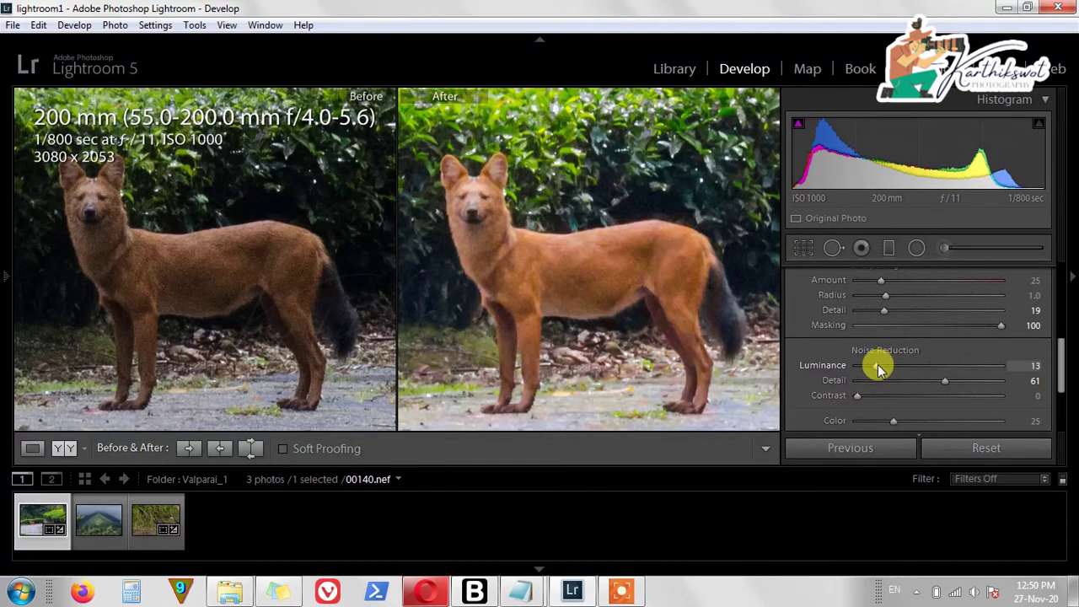
{"action": "left_click_drag", "start_coordinate": [877, 364], "coordinate": [878, 365]}
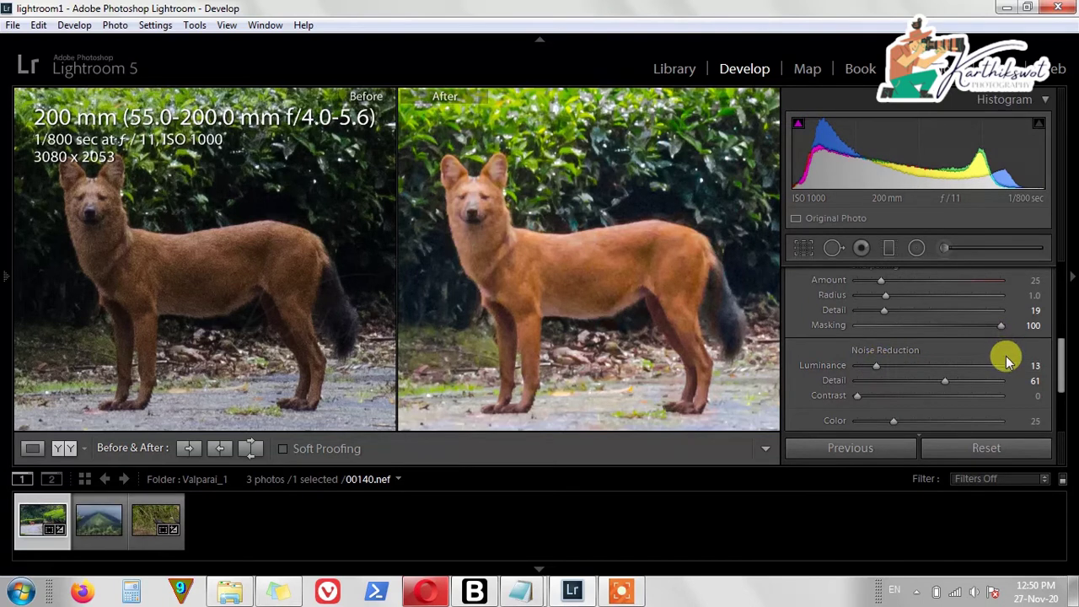
Set the color noise reduction Smoothness to 38 and return to comparing the whole photo.
{"action": "scroll", "coordinate": [1009, 360], "scroll_direction": "up", "scroll_amount": 8}
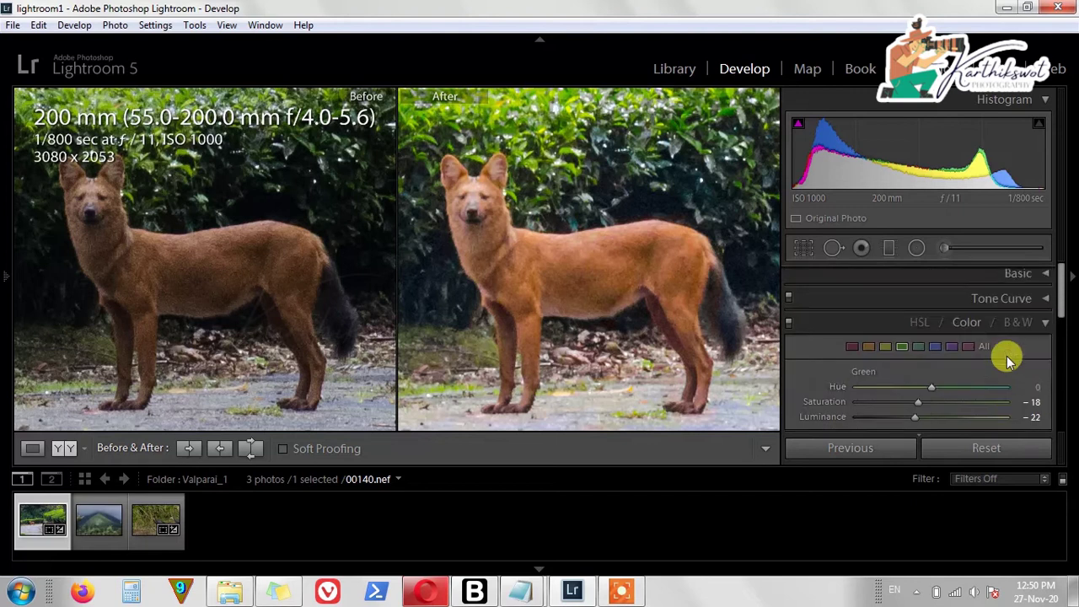
{"action": "scroll", "coordinate": [1009, 361], "scroll_direction": "down", "scroll_amount": 8}
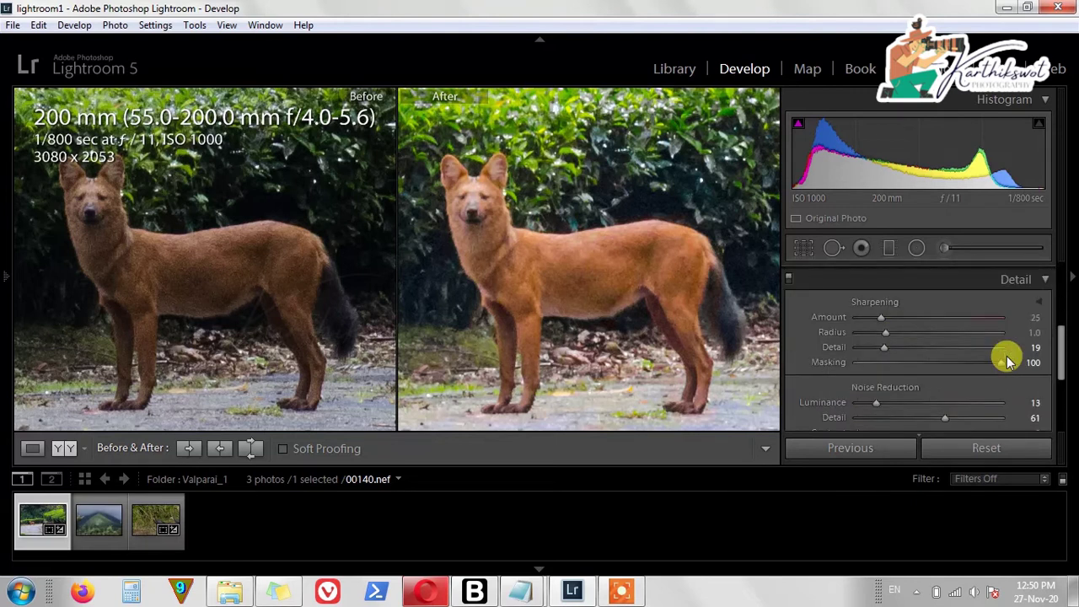
{"action": "scroll", "coordinate": [1008, 361], "scroll_direction": "down", "scroll_amount": 1}
{"action": "scroll", "coordinate": [1008, 361], "scroll_direction": "up", "scroll_amount": 1}
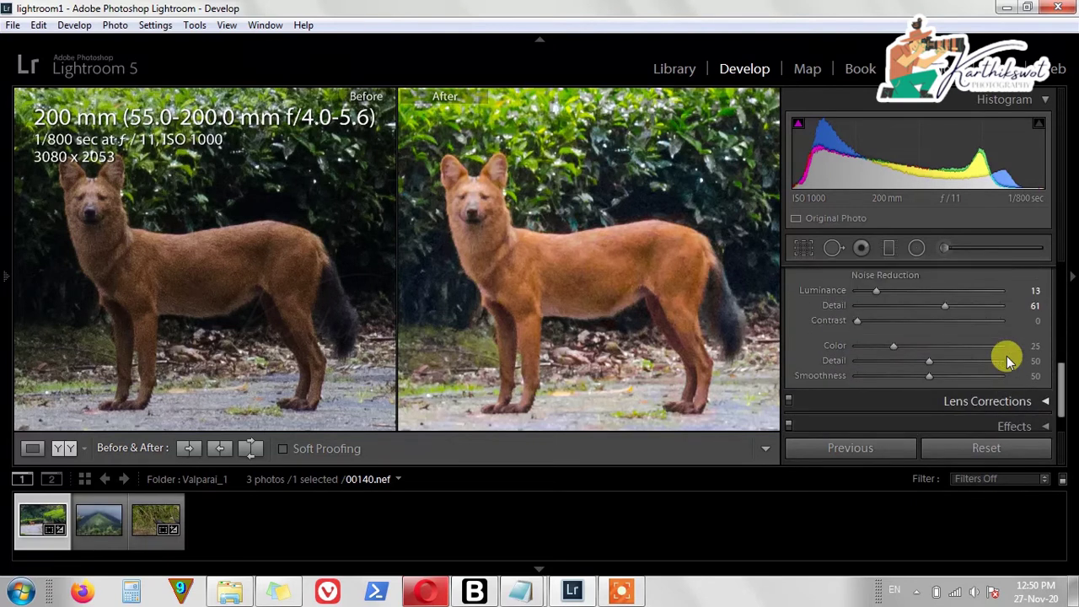
{"action": "left_click_drag", "start_coordinate": [929, 377], "coordinate": [914, 381]}
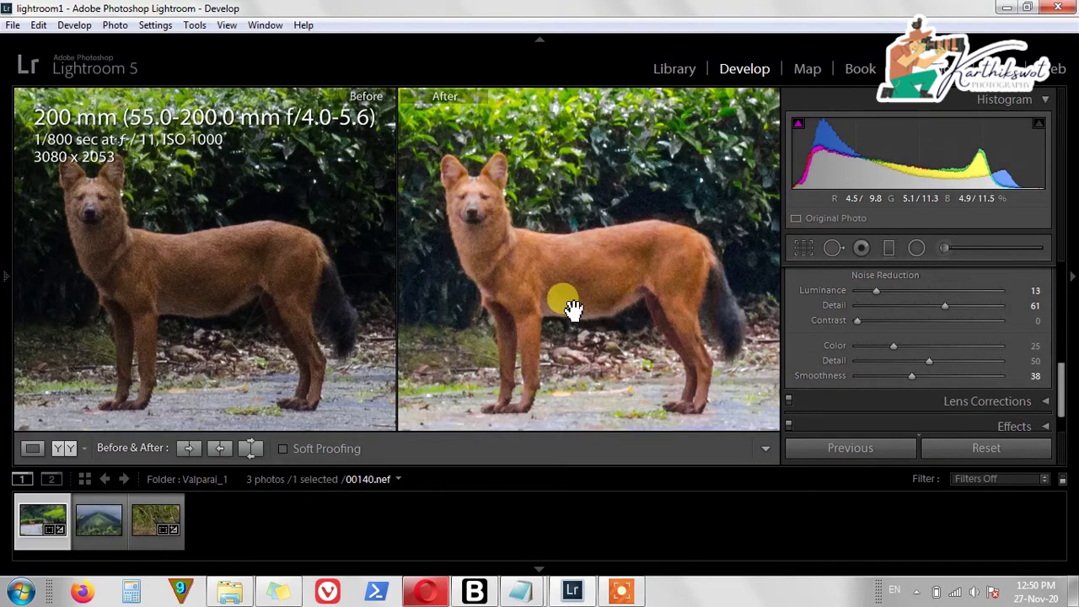
{"action": "mouse_move", "coordinate": [605, 306]}
{"action": "left_mouse_down"}
{"action": "mouse_move", "coordinate": [611, 283]}
{"action": "mouse_move", "coordinate": [598, 295]}
{"action": "mouse_move", "coordinate": [605, 306]}
{"action": "left_mouse_up"}
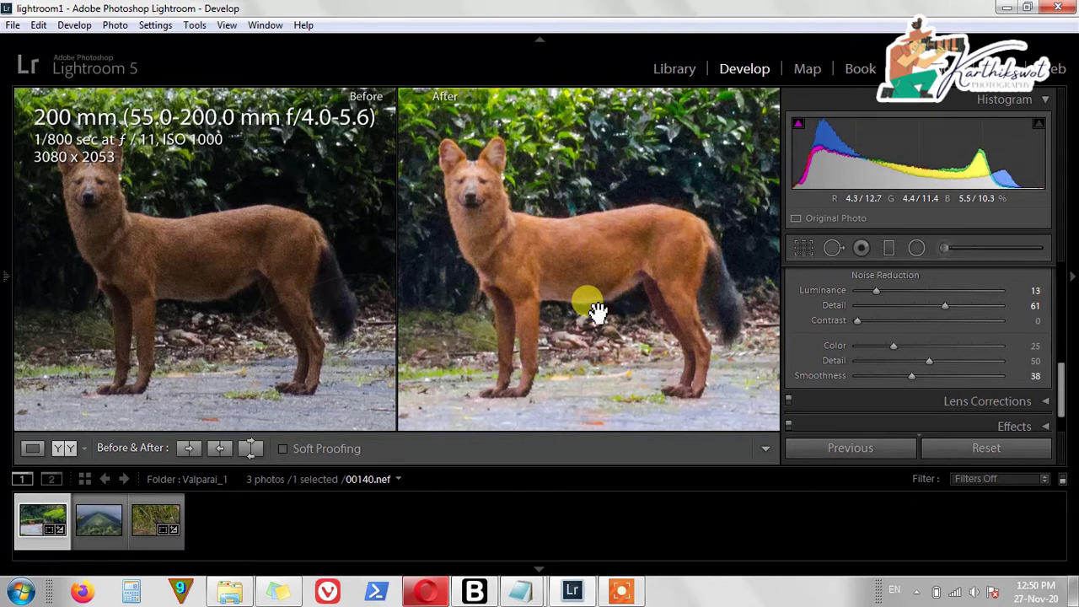
{"action": "left_click", "coordinate": [597, 311]}
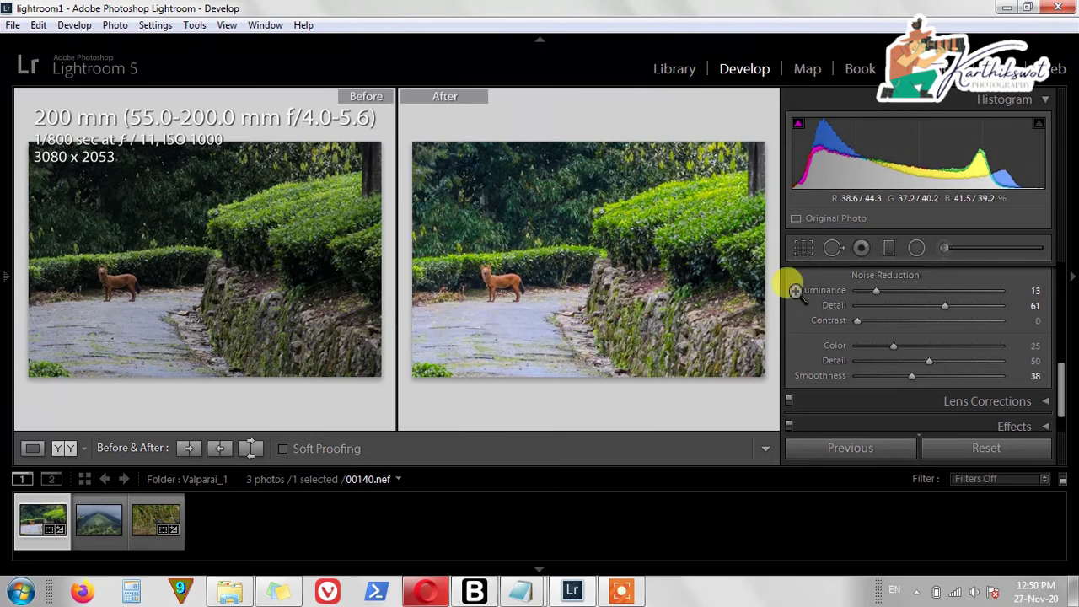
Add a graduated filter rising from the lower edge of the road toward the dog, with Highlights at -100.
{"action": "left_click", "coordinate": [891, 248]}
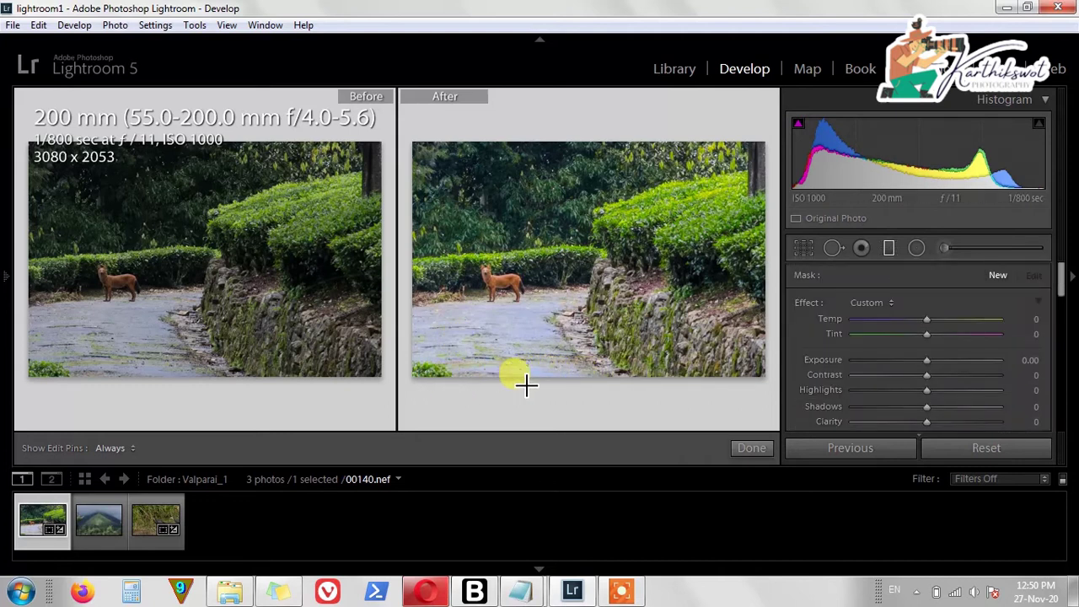
{"action": "left_click_drag", "start_coordinate": [526, 369], "coordinate": [537, 314]}
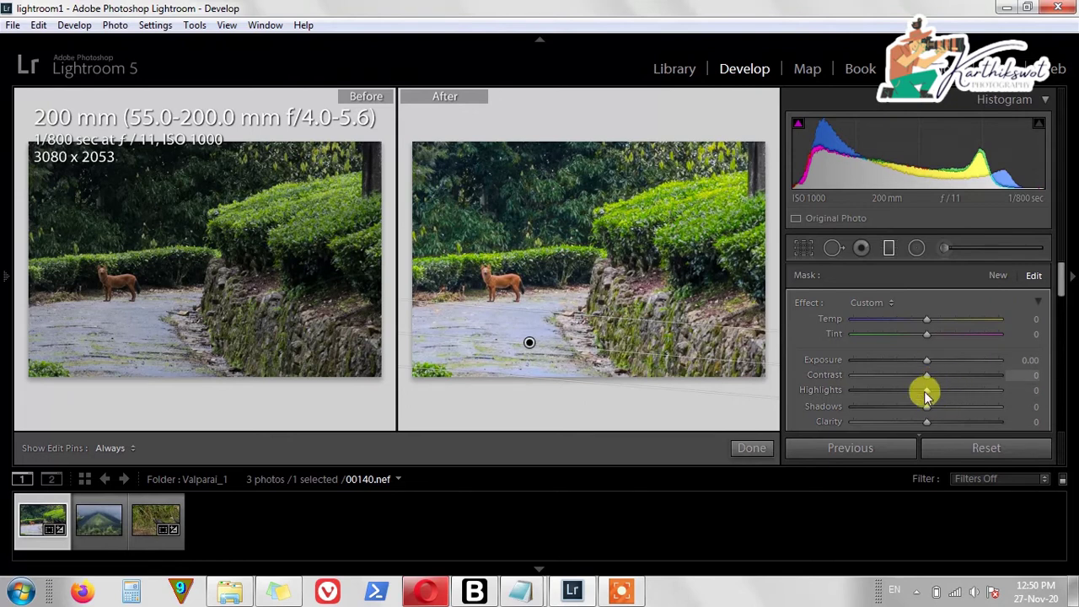
{"action": "left_click_drag", "start_coordinate": [885, 390], "coordinate": [835, 390]}
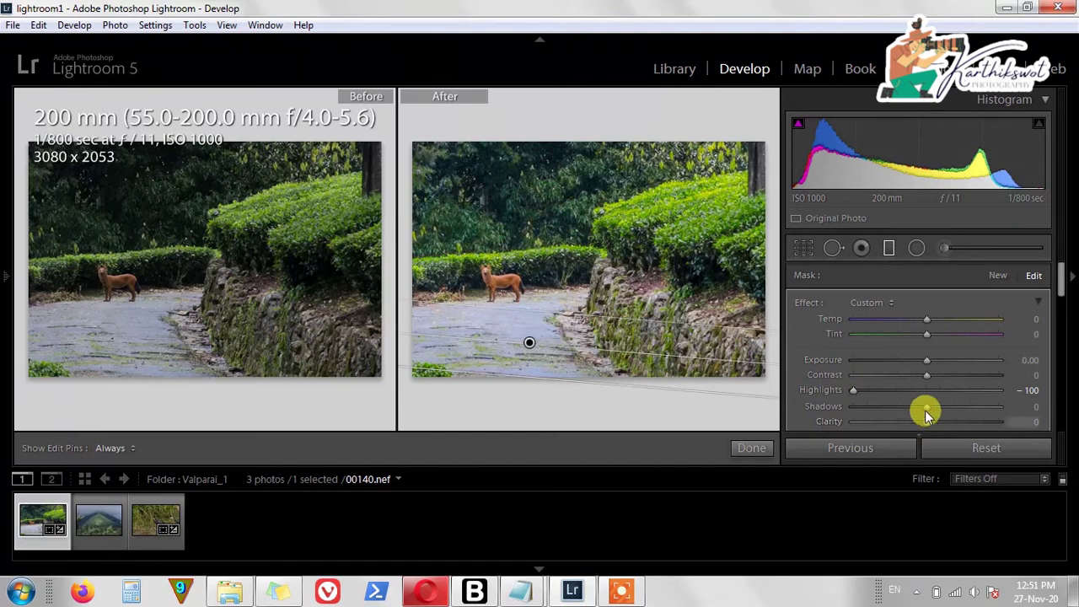
Try a Contrast of 48 and a lower Exposure on the graduated filter, and reset both to their defaults.
{"action": "scroll", "coordinate": [967, 385], "scroll_direction": "down", "scroll_amount": 1}
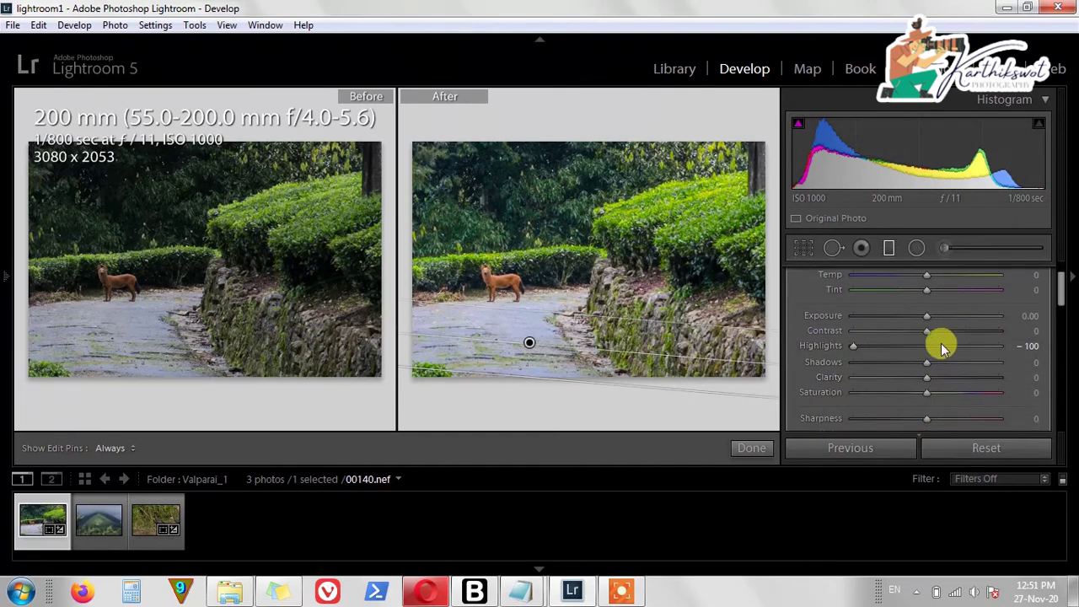
{"action": "left_click_drag", "start_coordinate": [929, 336], "coordinate": [969, 333]}
{"action": "double_click", "coordinate": [827, 330]}
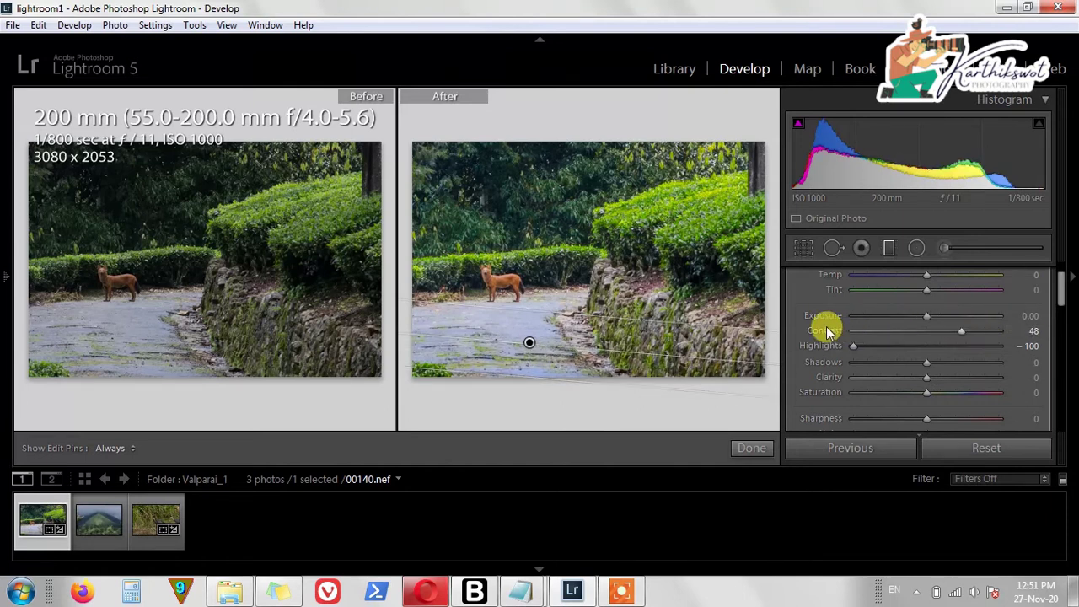
{"action": "left_click_drag", "start_coordinate": [927, 315], "coordinate": [906, 319]}
{"action": "double_click", "coordinate": [825, 315]}
Switch the graduated filter's effect preset to Shadows and set Shadows to -100.
{"action": "scroll", "coordinate": [953, 367], "scroll_direction": "down", "scroll_amount": 2}
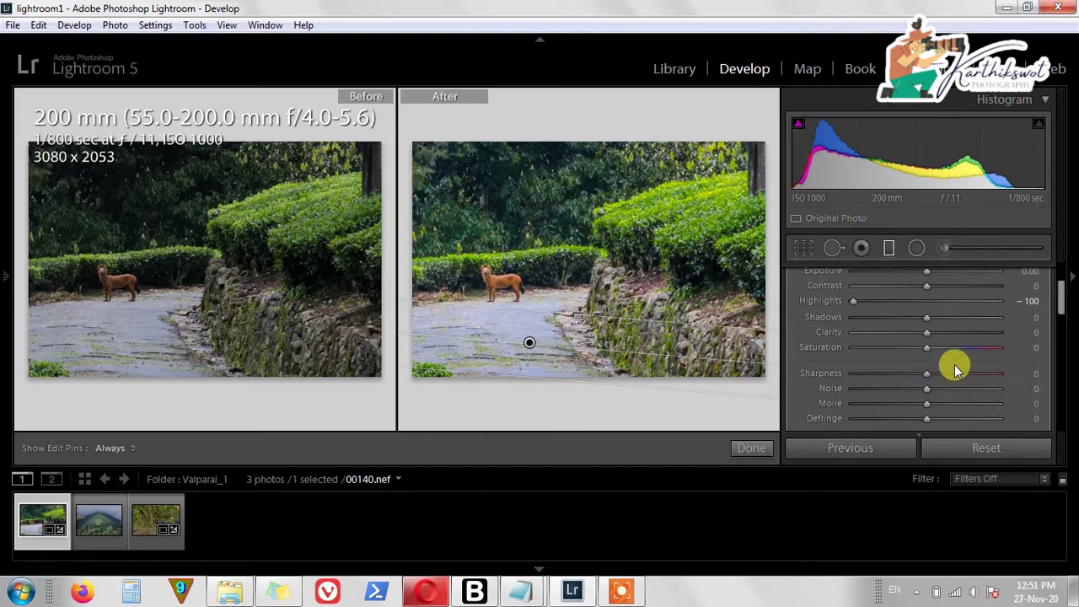
{"action": "scroll", "coordinate": [955, 364], "scroll_direction": "up", "scroll_amount": 4}
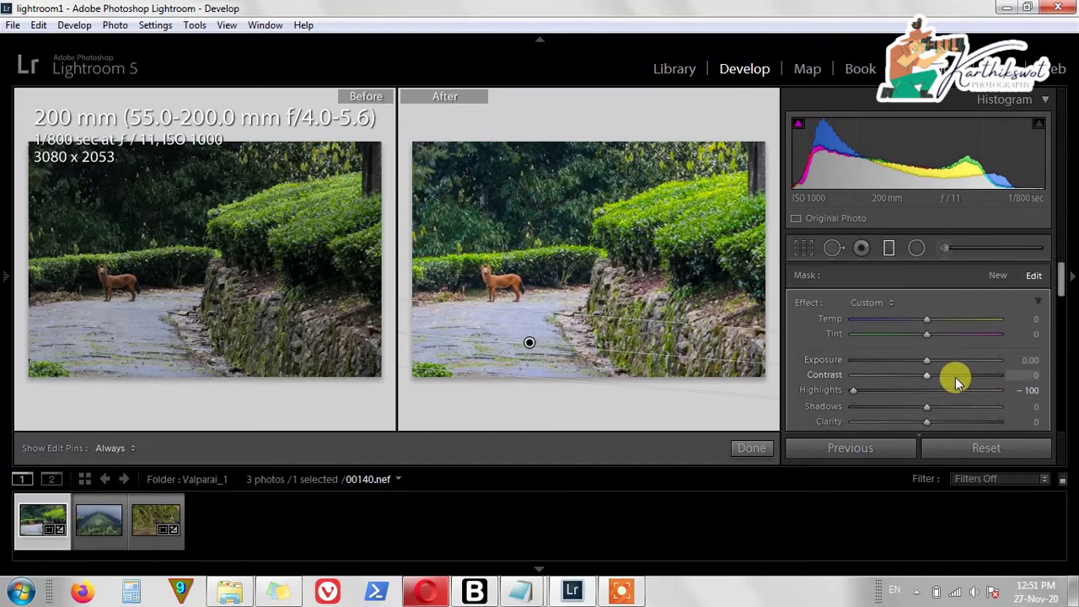
{"action": "left_click", "coordinate": [886, 302]}
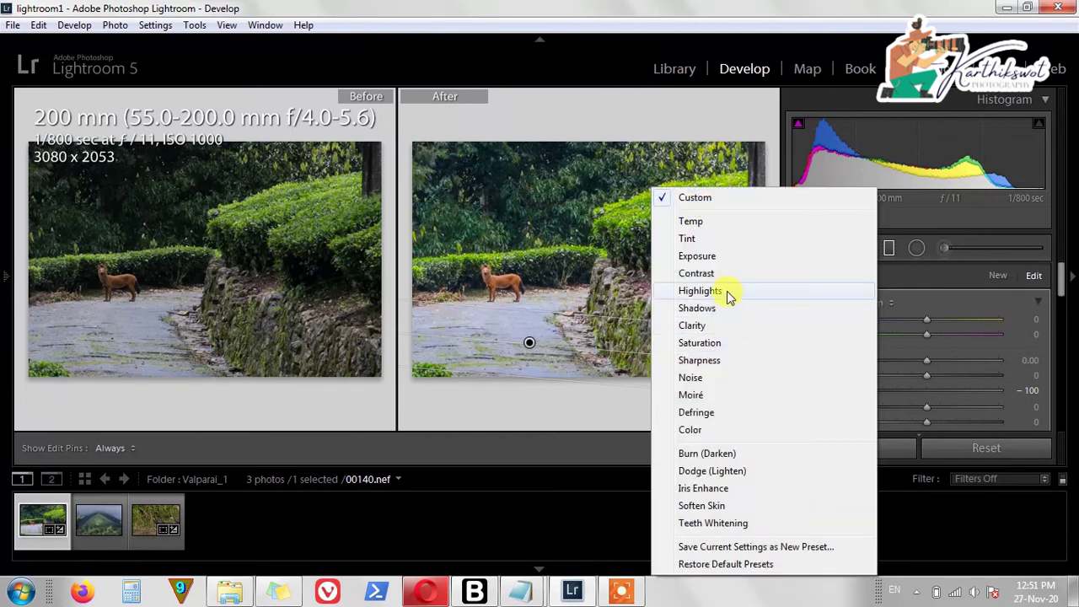
{"action": "left_click", "coordinate": [728, 308]}
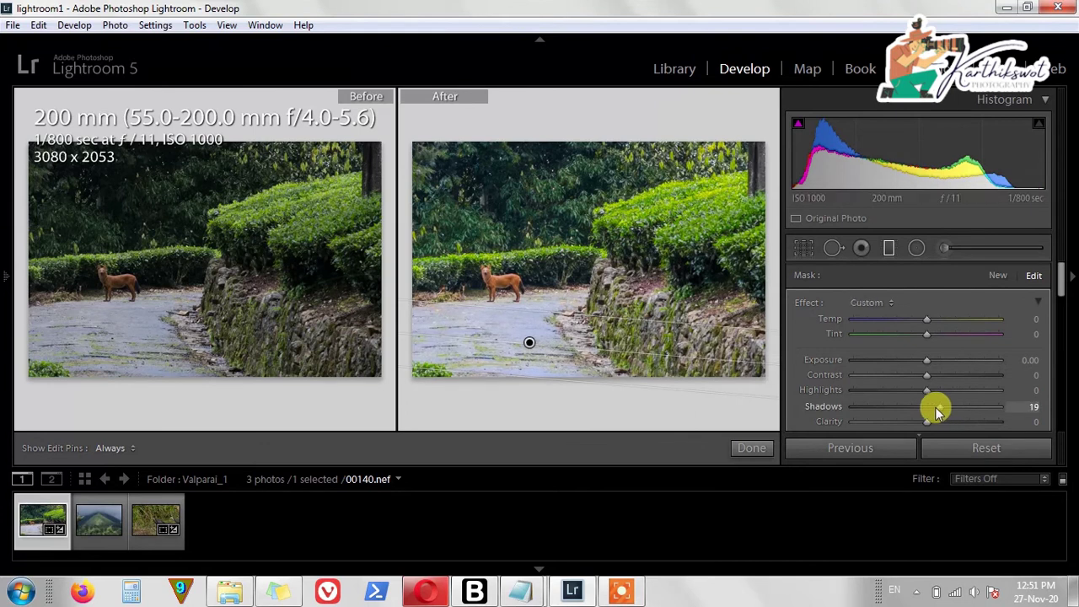
{"action": "left_click_drag", "start_coordinate": [927, 411], "coordinate": [848, 411]}
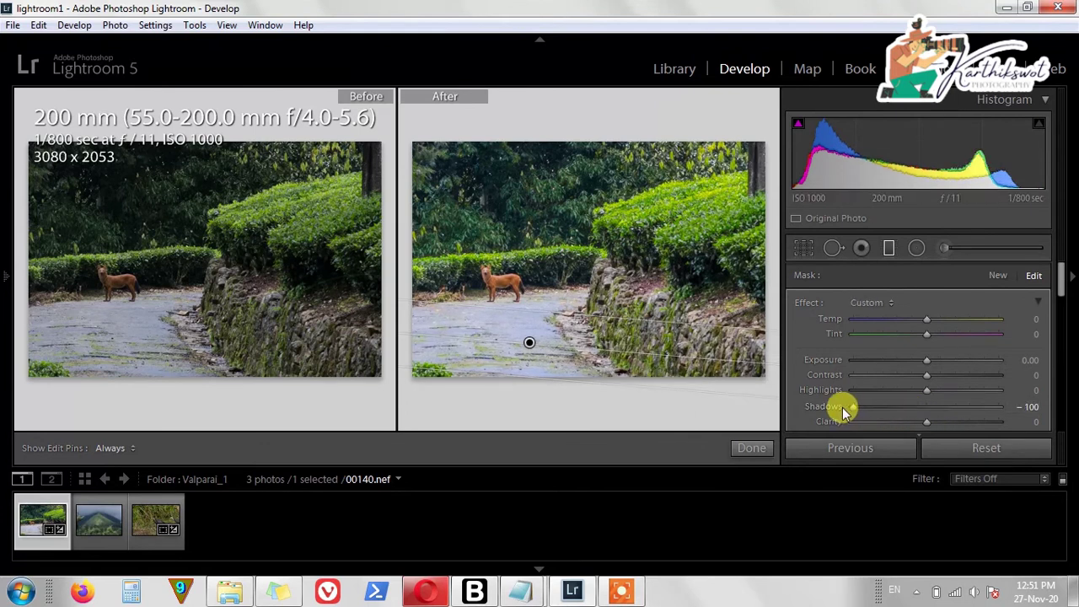
Shift the graduated filter slightly up the road and set its Highlights to -100 and Exposure to -0.84.
{"action": "left_click_drag", "start_coordinate": [534, 344], "coordinate": [538, 338]}
{"action": "left_click_drag", "start_coordinate": [930, 390], "coordinate": [850, 390]}
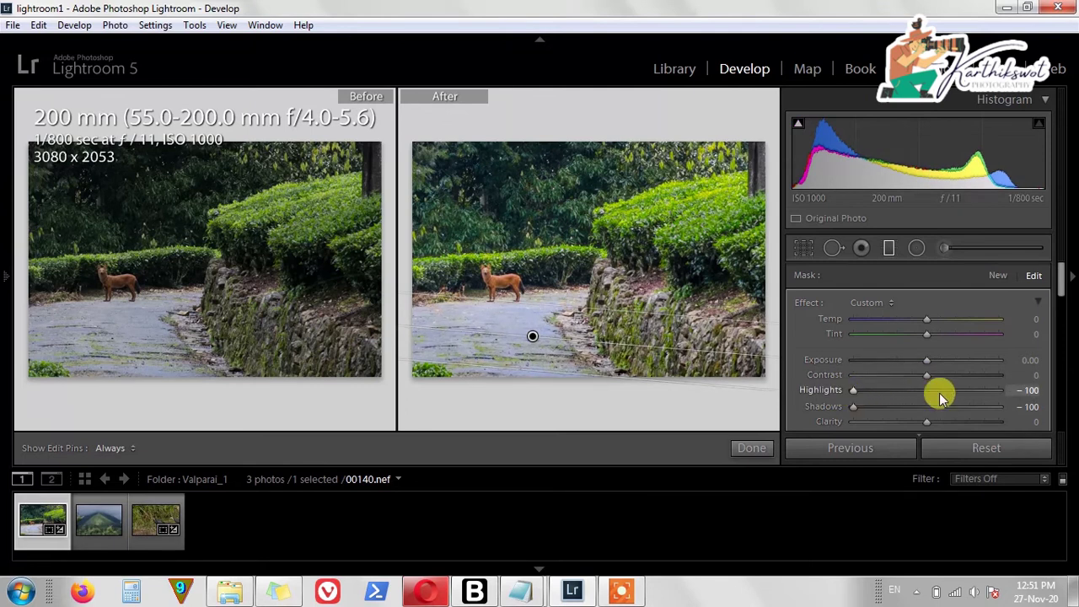
{"action": "left_click_drag", "start_coordinate": [927, 360], "coordinate": [910, 359]}
Try a second, diagonal graduated filter across the road, undo it and finish the filter editing.
{"action": "left_click_drag", "start_coordinate": [523, 359], "coordinate": [632, 389]}
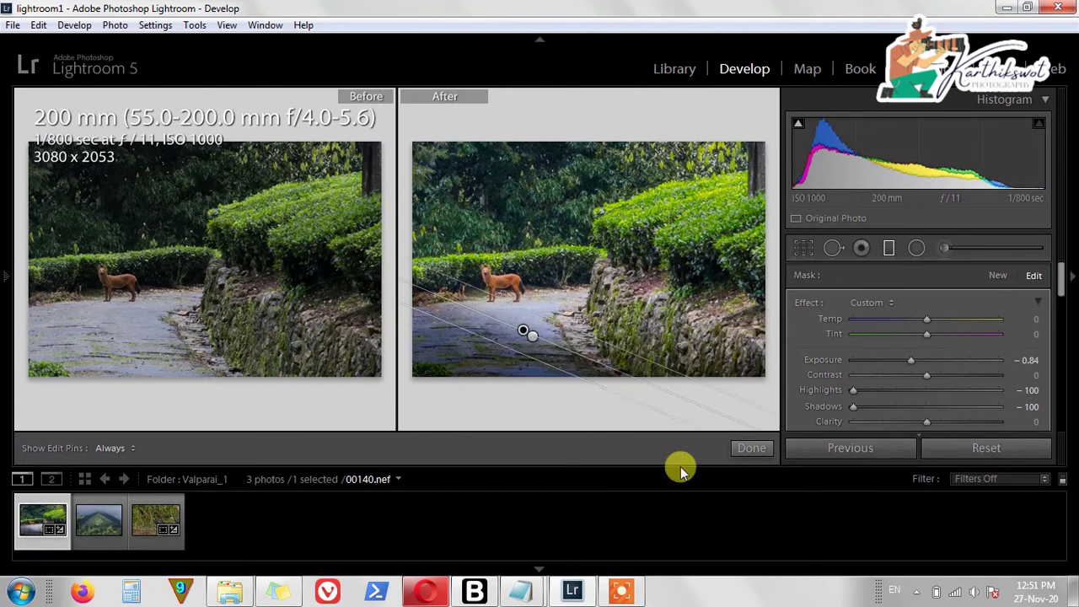
{"action": "key", "text": "ctrl+z"}
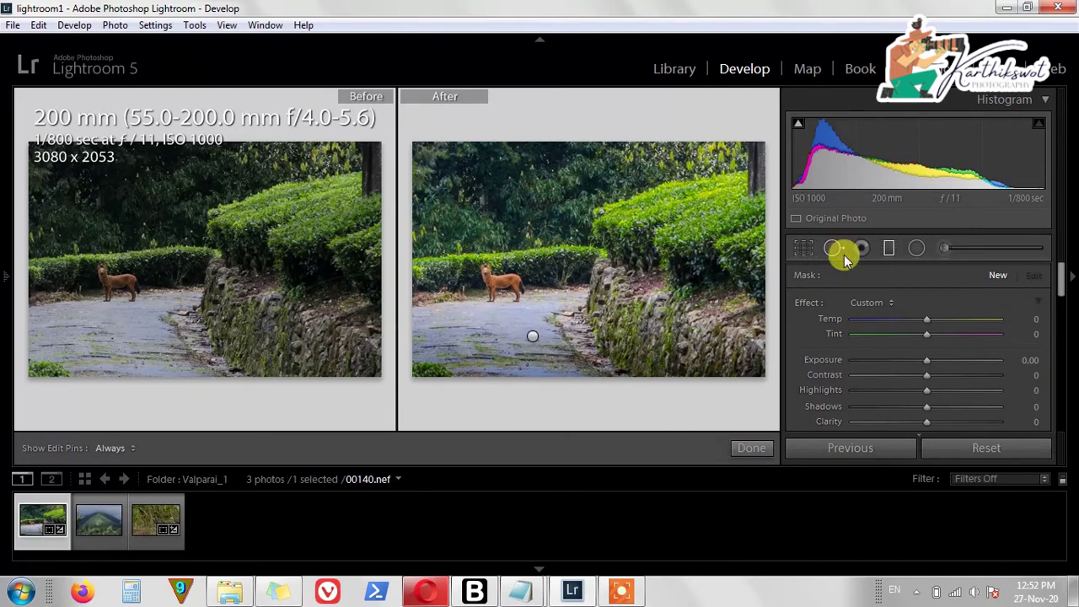
{"action": "left_click", "coordinate": [753, 448]}
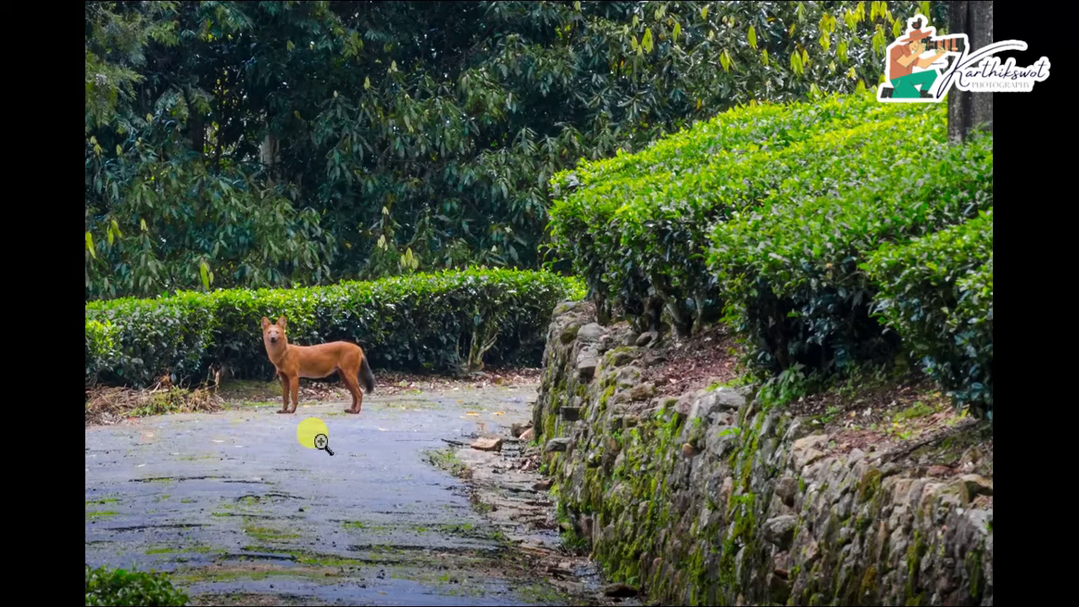
Leave the full-screen preview and paint an adjustment brush mask over the far part of the road, starting at its edge near the dog.
{"action": "key", "text": "f"}
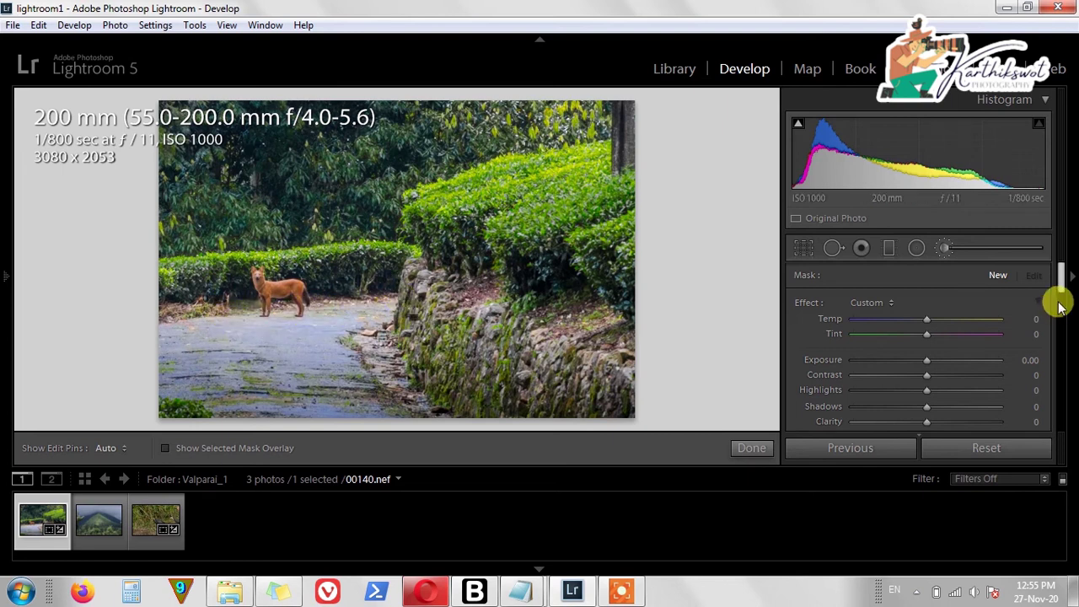
{"action": "left_click", "coordinate": [946, 247]}
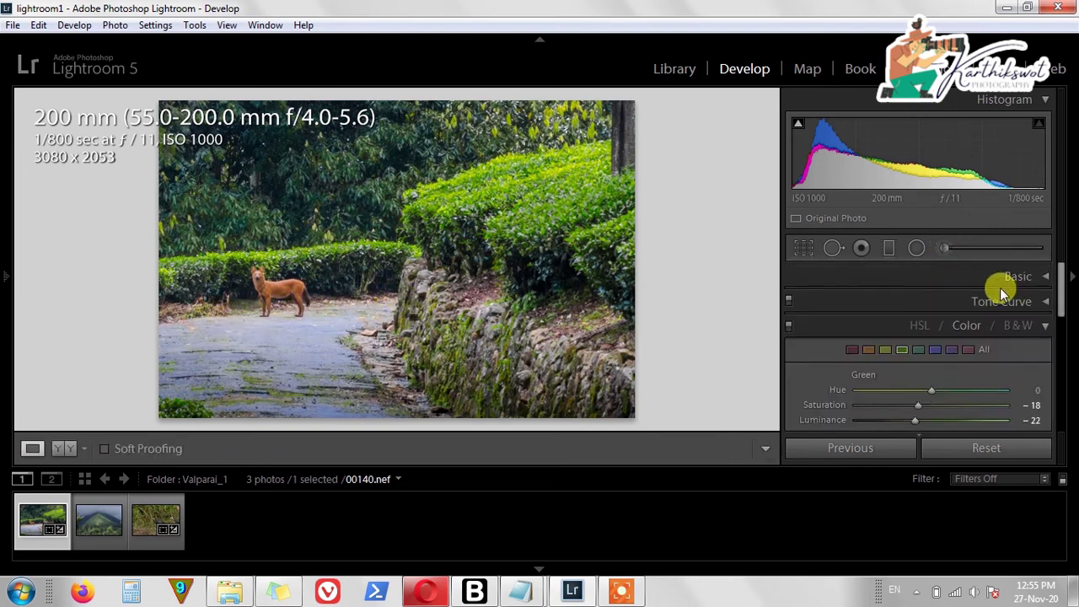
{"action": "key", "text": "k"}
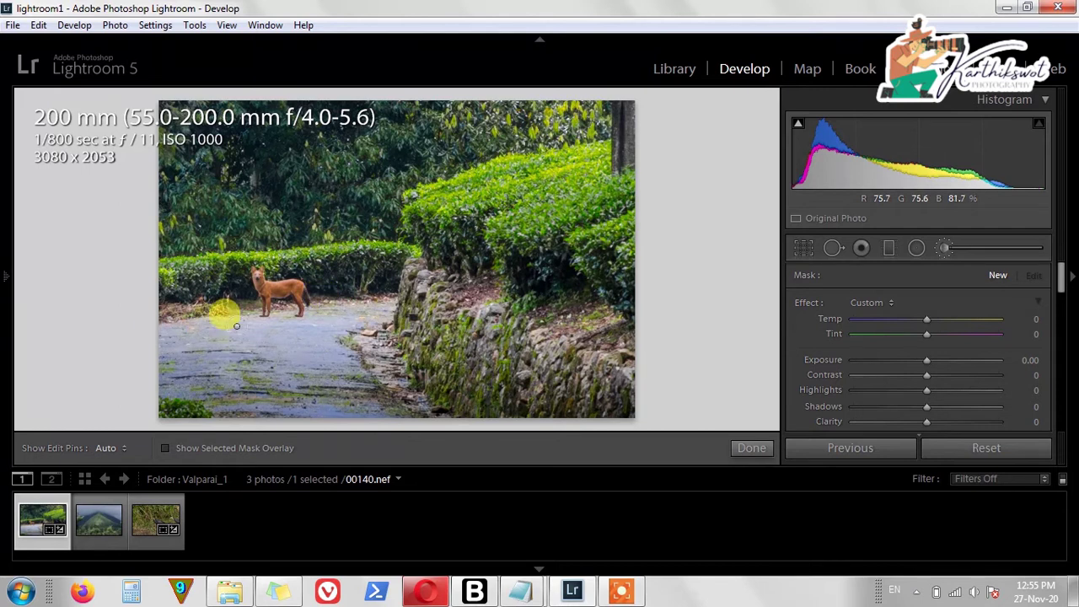
{"action": "key", "text": "h"}
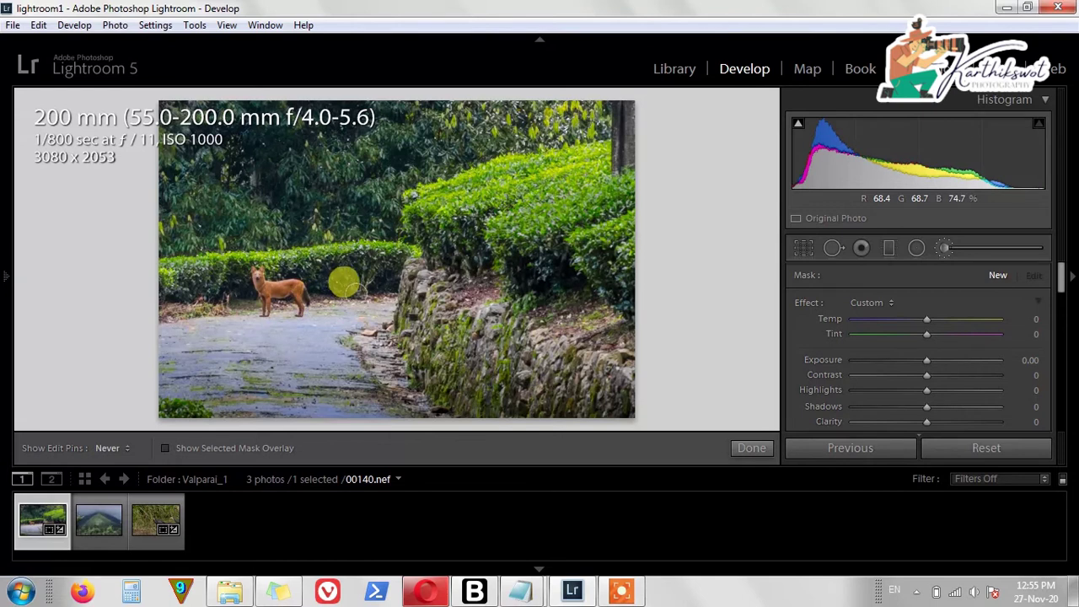
{"action": "key", "text": "h"}
{"action": "left_click", "coordinate": [371, 339]}
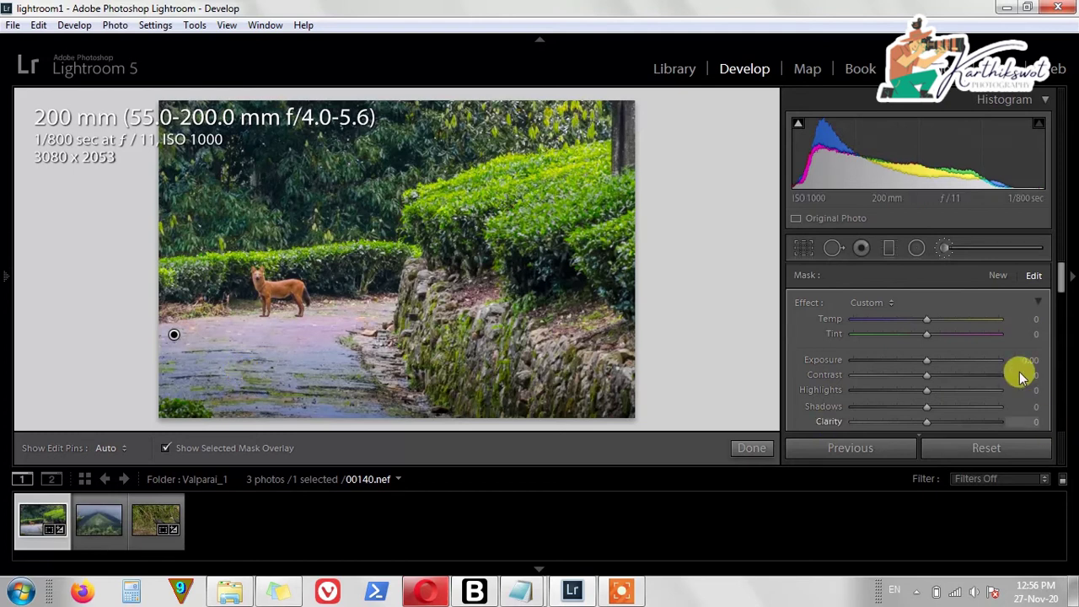
Set the adjustment brush Density to 100 with Auto Mask on and hide the mask overlay.
{"action": "scroll", "coordinate": [1024, 377], "scroll_direction": "down", "scroll_amount": 6}
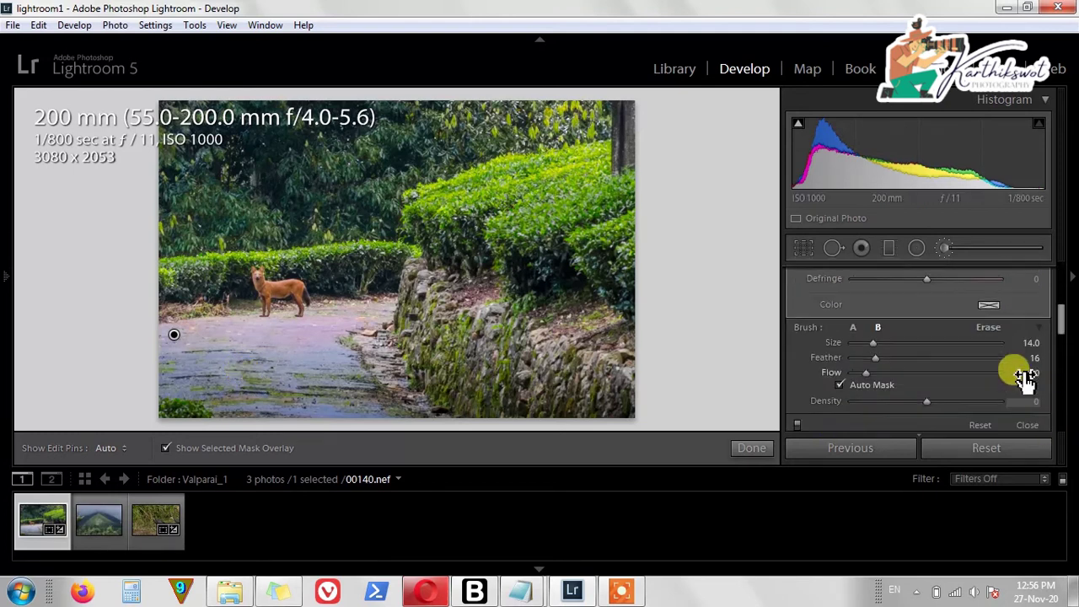
{"action": "scroll", "coordinate": [1025, 378], "scroll_direction": "down", "scroll_amount": 1}
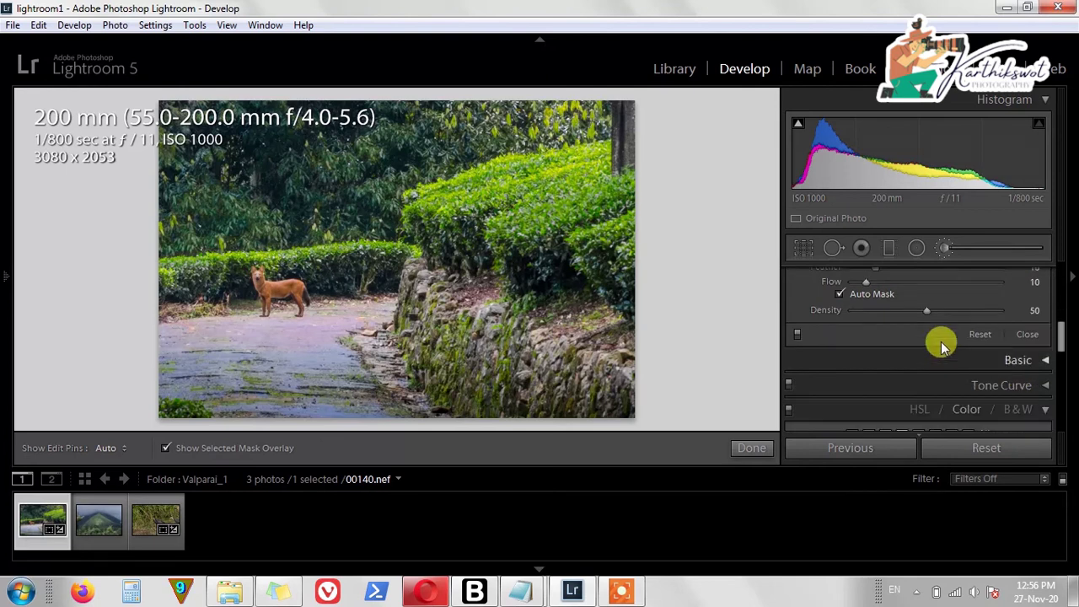
{"action": "left_click_drag", "start_coordinate": [926, 311], "coordinate": [992, 317]}
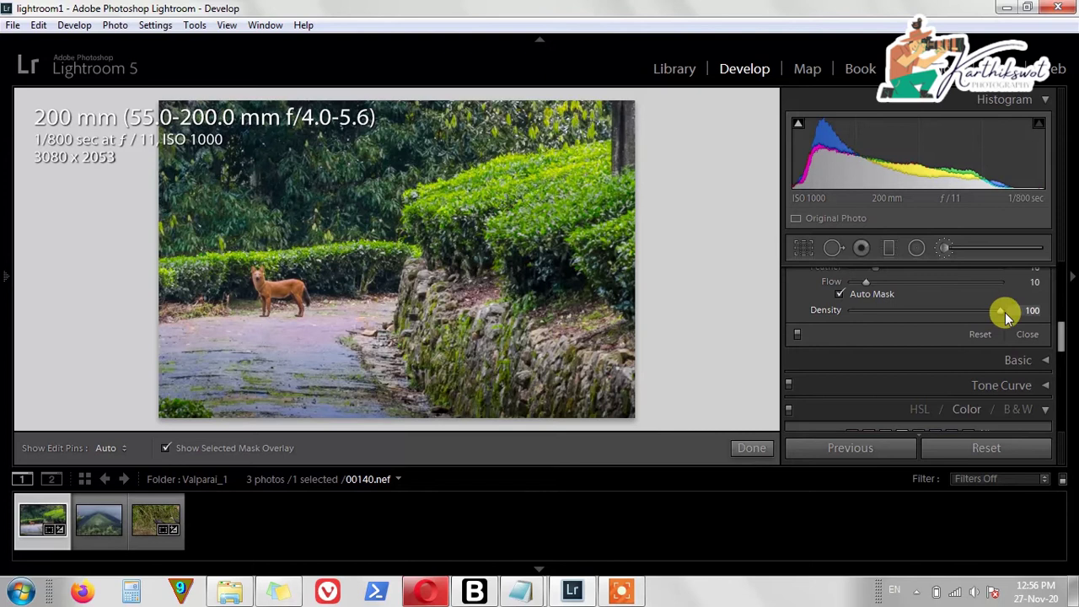
{"action": "left_click", "coordinate": [841, 294]}
{"action": "left_click", "coordinate": [167, 448]}
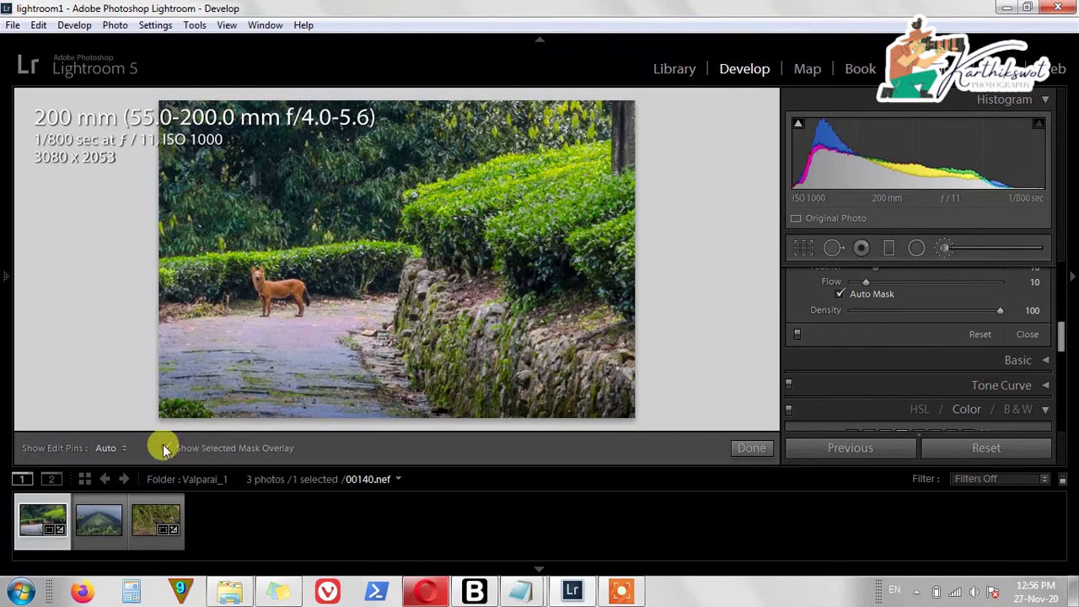
Try Exposure -3.44, Highlights -100, Shadows -60 and Clarity 9 on the brushed road area.
{"action": "scroll", "coordinate": [1030, 329], "scroll_direction": "up", "scroll_amount": 2}
{"action": "scroll", "coordinate": [1030, 329], "scroll_direction": "up", "scroll_amount": 3}
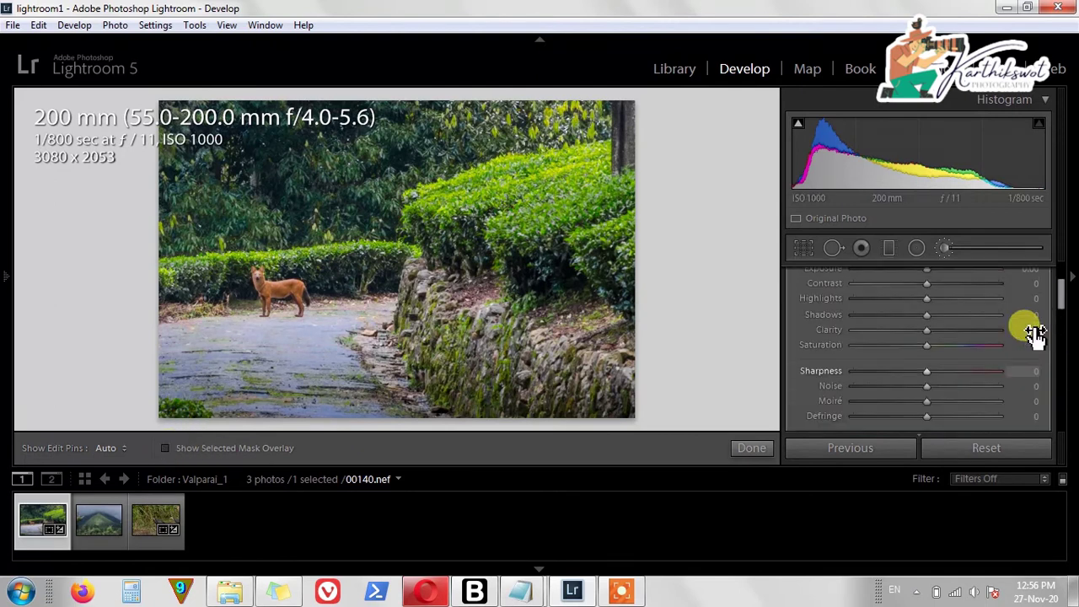
{"action": "scroll", "coordinate": [1034, 333], "scroll_direction": "up", "scroll_amount": 3}
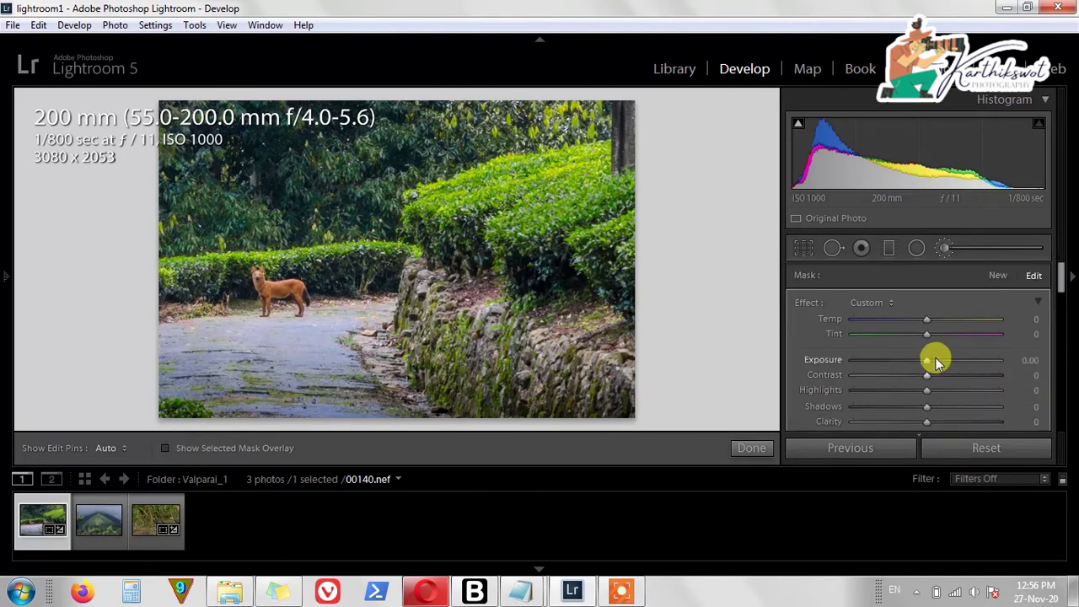
{"action": "left_click_drag", "start_coordinate": [927, 363], "coordinate": [871, 362]}
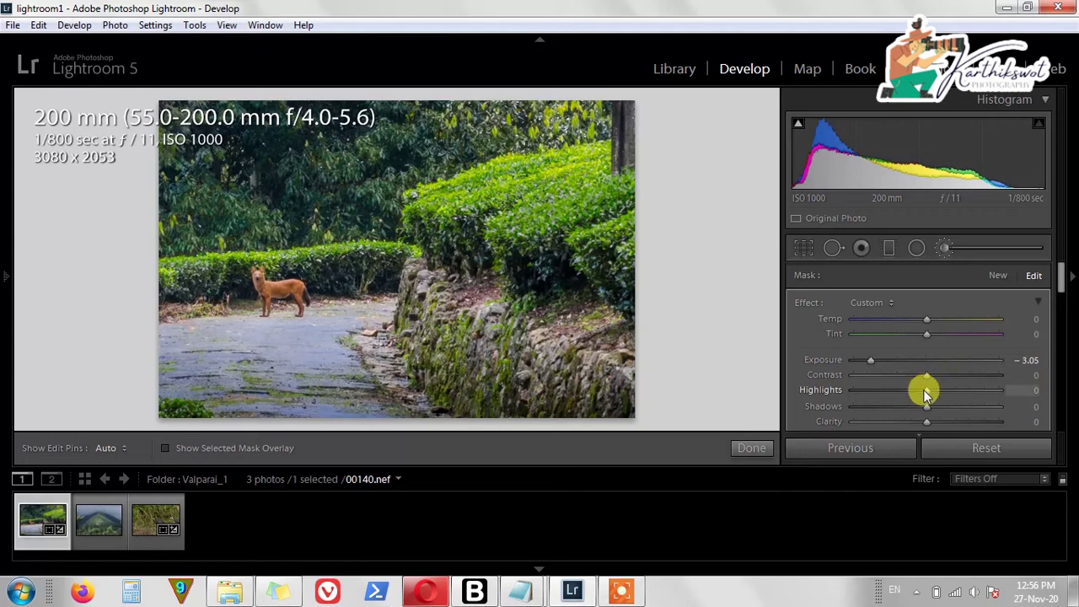
{"action": "left_click_drag", "start_coordinate": [927, 389], "coordinate": [856, 391]}
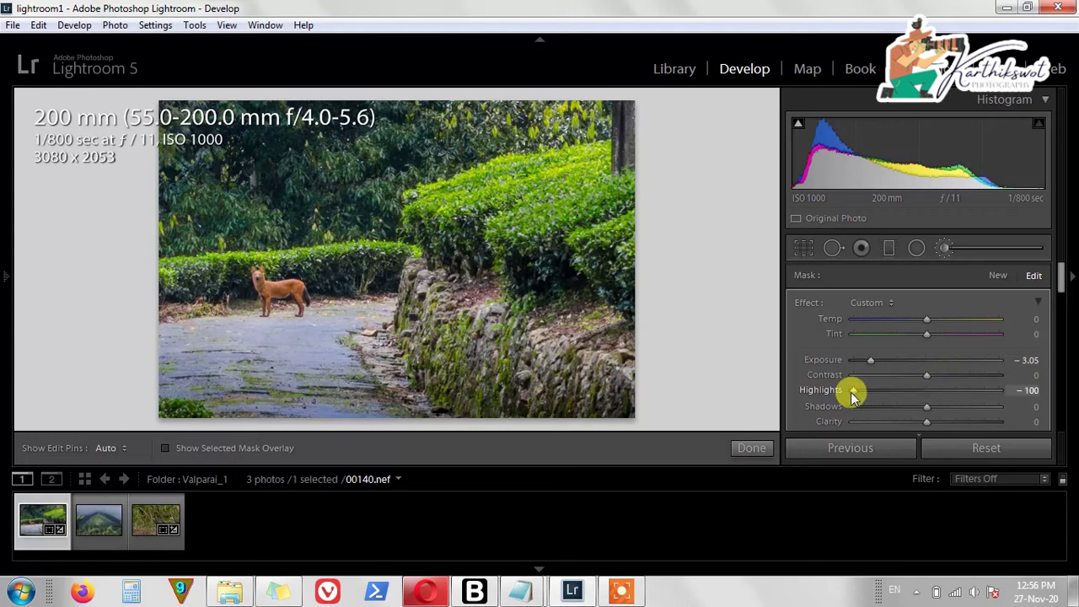
{"action": "left_click_drag", "start_coordinate": [926, 408], "coordinate": [883, 411]}
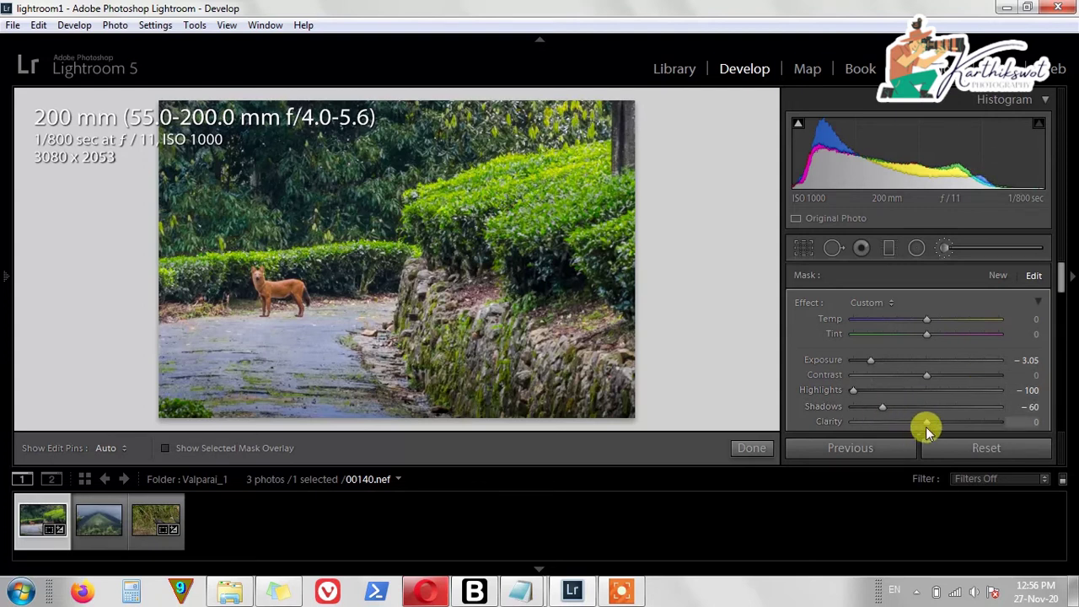
{"action": "mouse_move", "coordinate": [928, 425]}
{"action": "left_mouse_down"}
{"action": "mouse_move", "coordinate": [946, 426]}
{"action": "mouse_move", "coordinate": [932, 423]}
{"action": "left_mouse_up"}
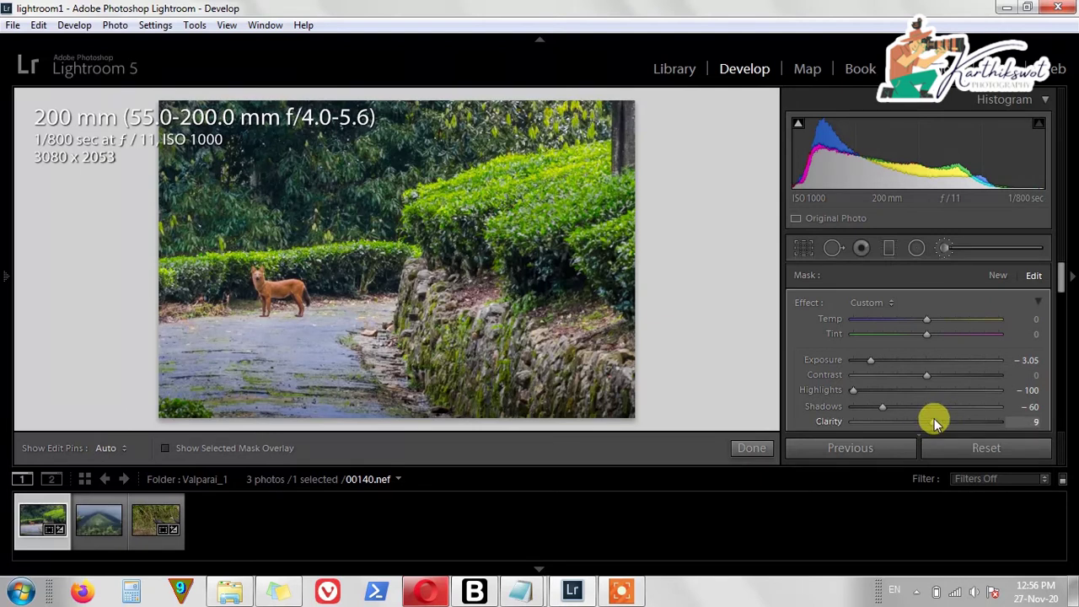
{"action": "left_click_drag", "start_coordinate": [866, 359], "coordinate": [863, 361]}
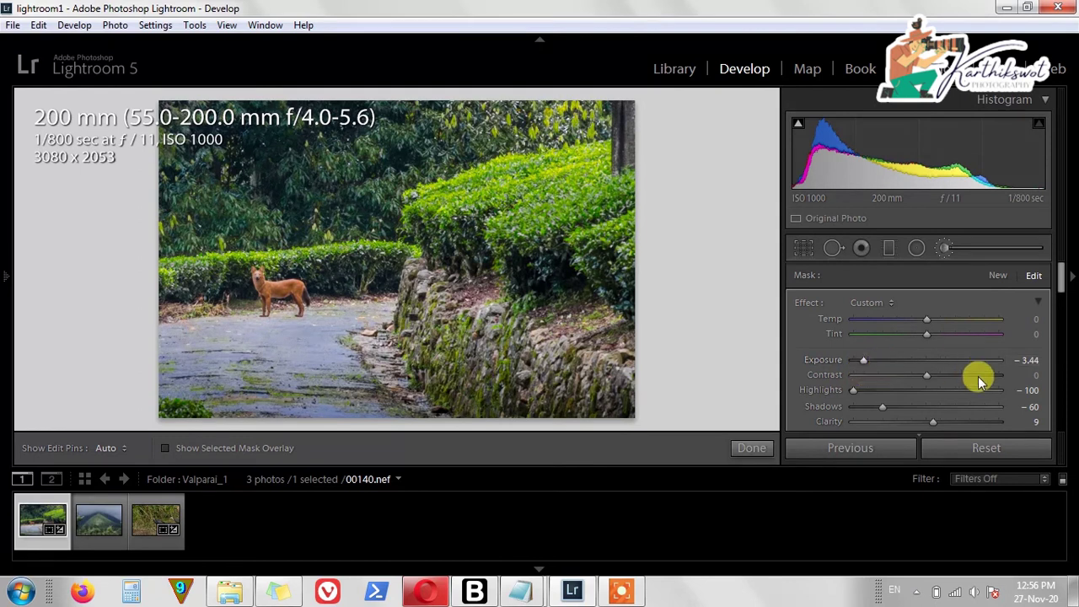
Switch the brush effect preset to Highlights, set Highlights to -100 and Exposure to -1.58, and finish the brush editing.
{"action": "scroll", "coordinate": [981, 385], "scroll_direction": "down", "scroll_amount": 1}
{"action": "scroll", "coordinate": [864, 290], "scroll_direction": "up", "scroll_amount": 1}
{"action": "left_click", "coordinate": [872, 304]}
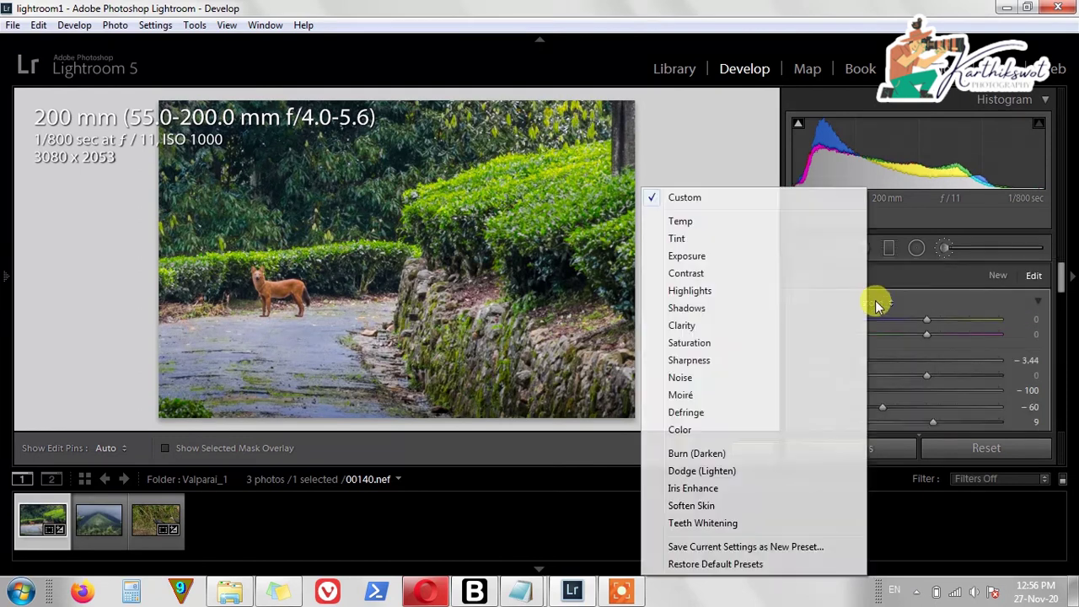
{"action": "left_click", "coordinate": [718, 291]}
{"action": "left_click_drag", "start_coordinate": [944, 390], "coordinate": [848, 386]}
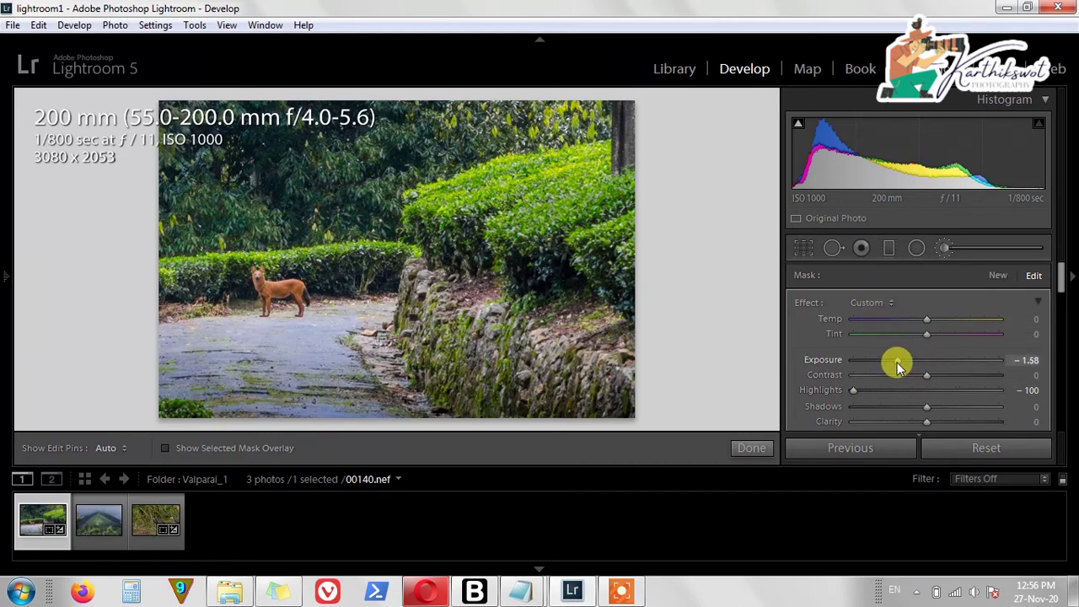
{"action": "left_click", "coordinate": [751, 448]}
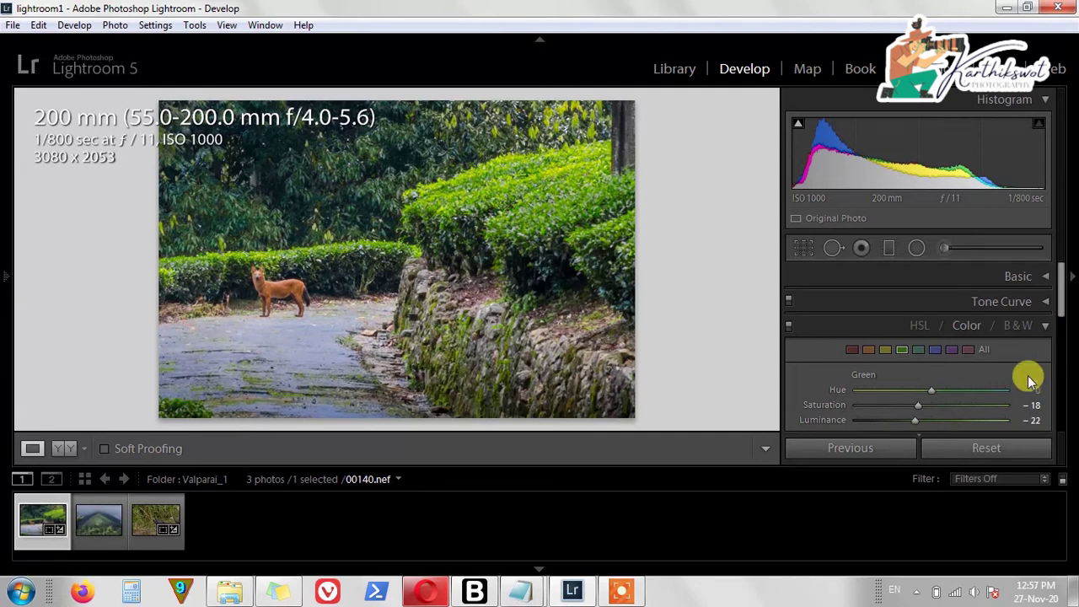
Collapse the color settings and compare the edited photo with the original side by side.
{"action": "left_click", "coordinate": [1043, 327]}
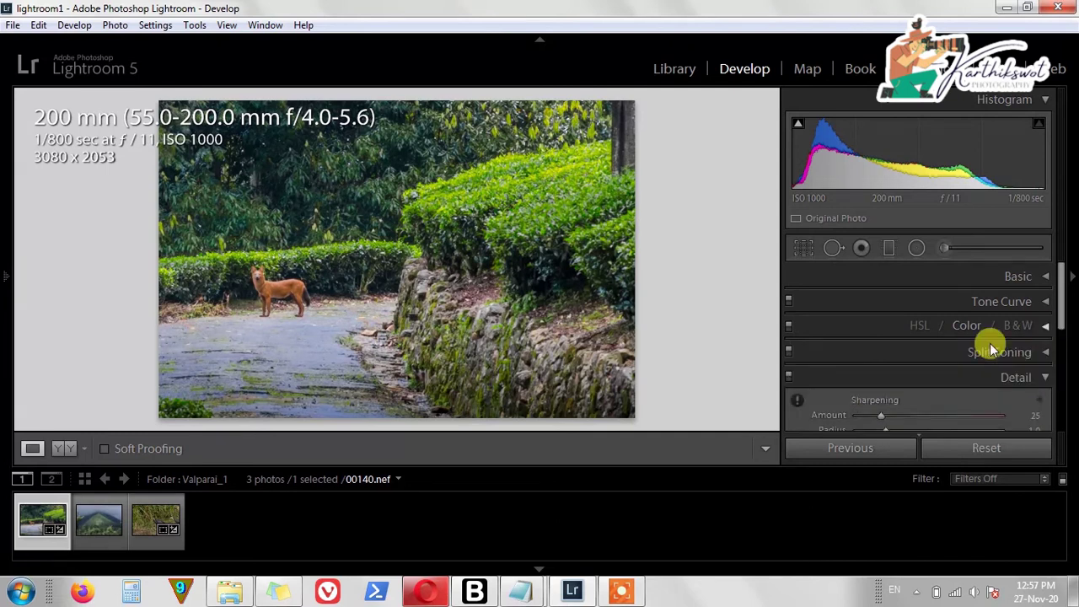
{"action": "left_click", "coordinate": [66, 449]}
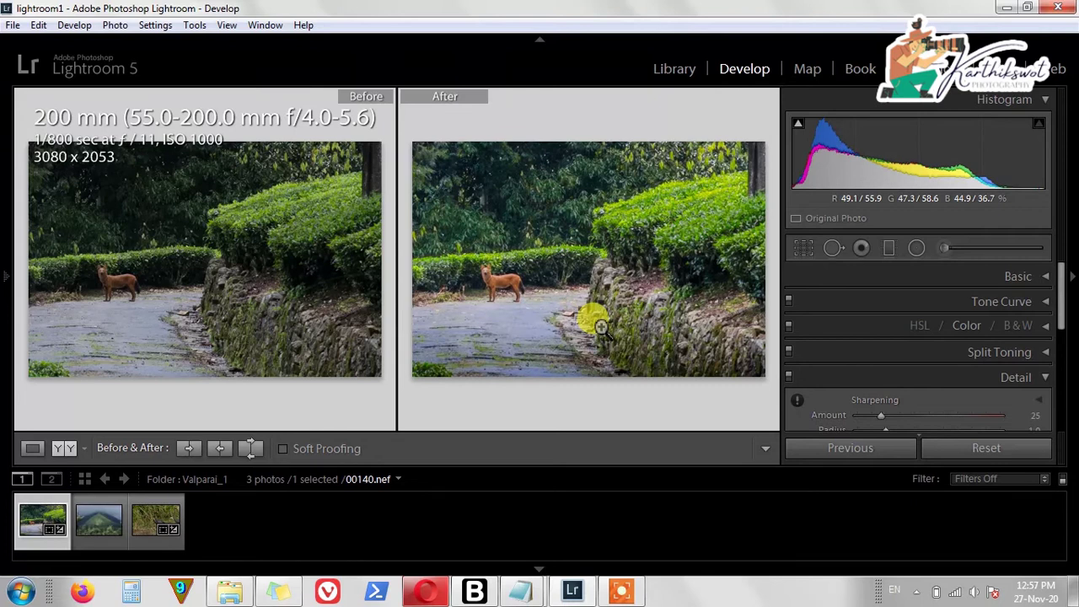
Open the mountain photo 00242.nef in single-photo view and collapse the Detail settings to reach Lens Corrections.
{"action": "left_click", "coordinate": [102, 529]}
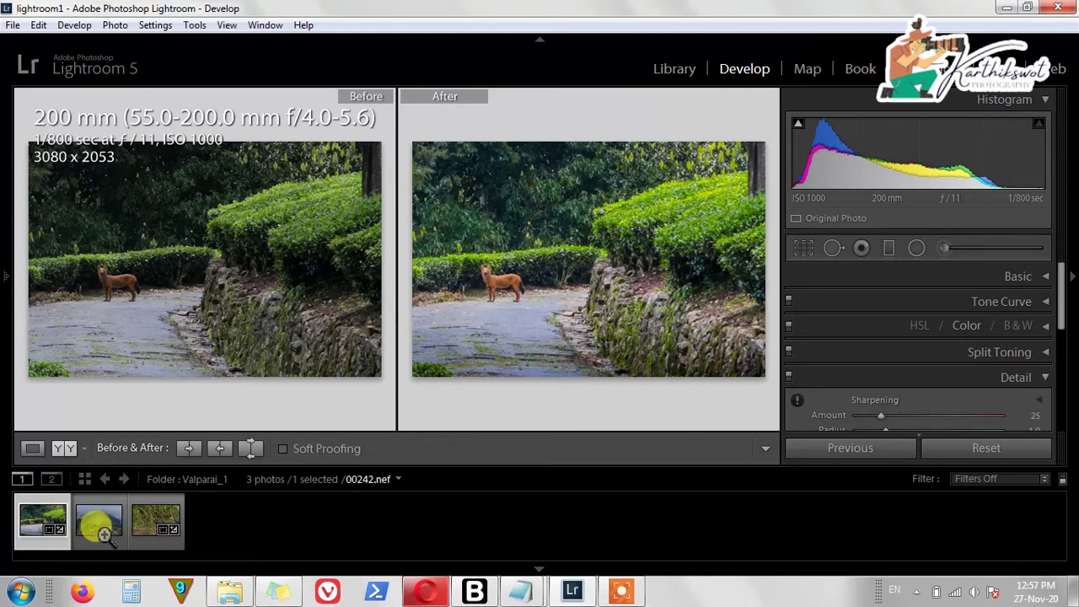
{"action": "left_click", "coordinate": [95, 521]}
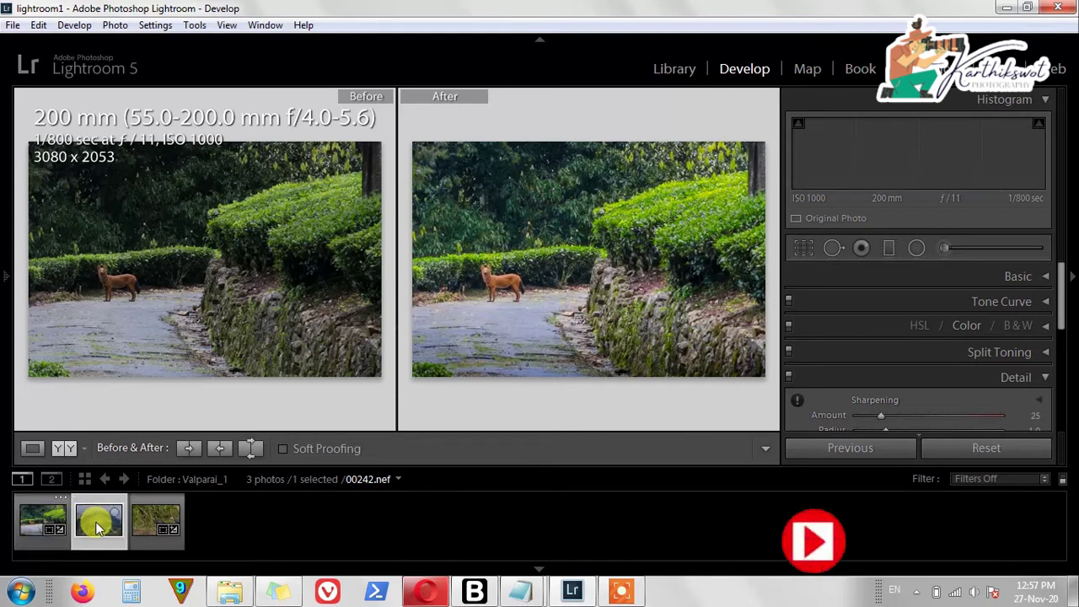
{"action": "left_click", "coordinate": [25, 447]}
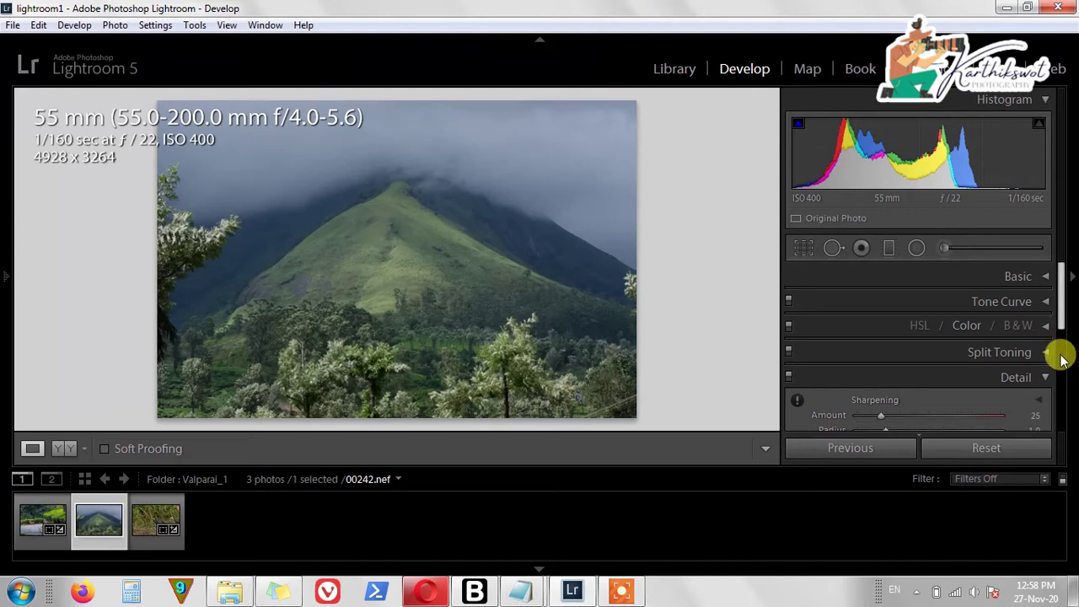
{"action": "left_click", "coordinate": [1049, 377]}
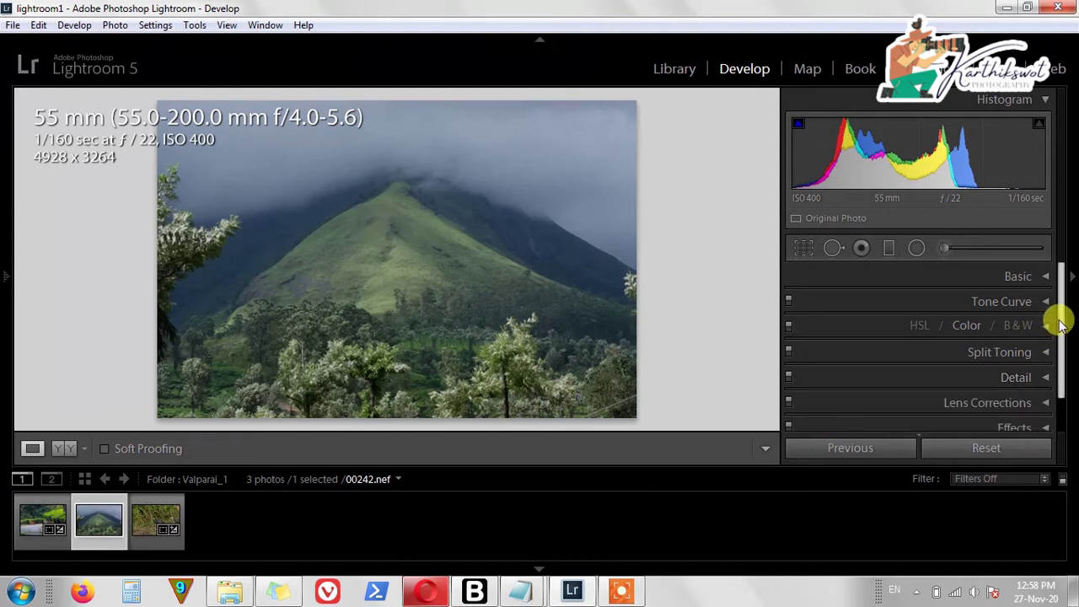
{"action": "left_click_drag", "start_coordinate": [1062, 324], "coordinate": [1064, 388]}
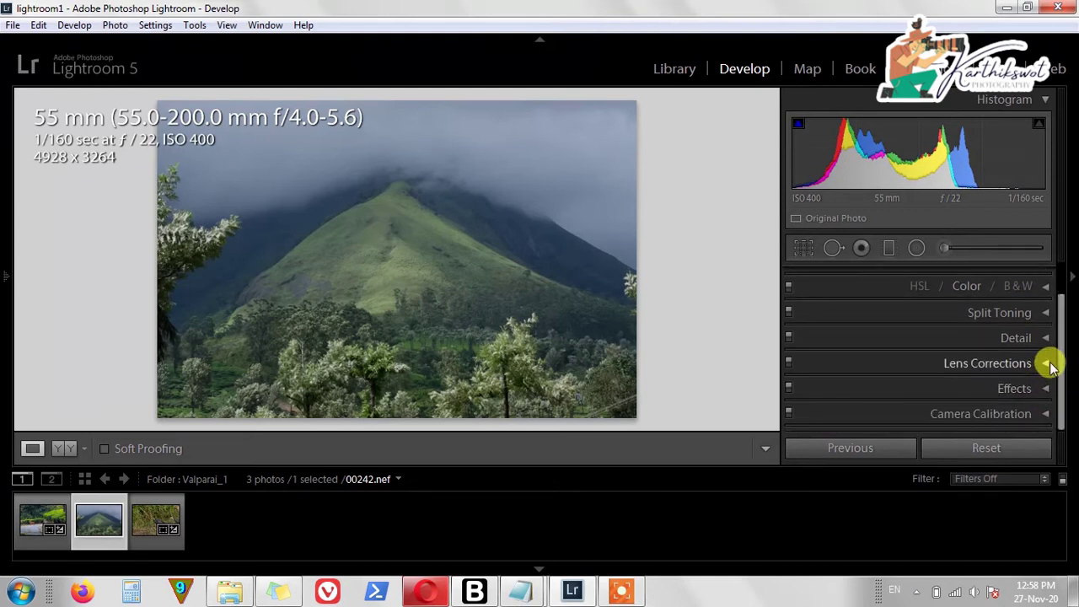
Enable Profile Corrections, Remove Chromatic Aberration and Constrain Crop in Lens Corrections, and show its defringe color settings.
{"action": "left_click", "coordinate": [1047, 364]}
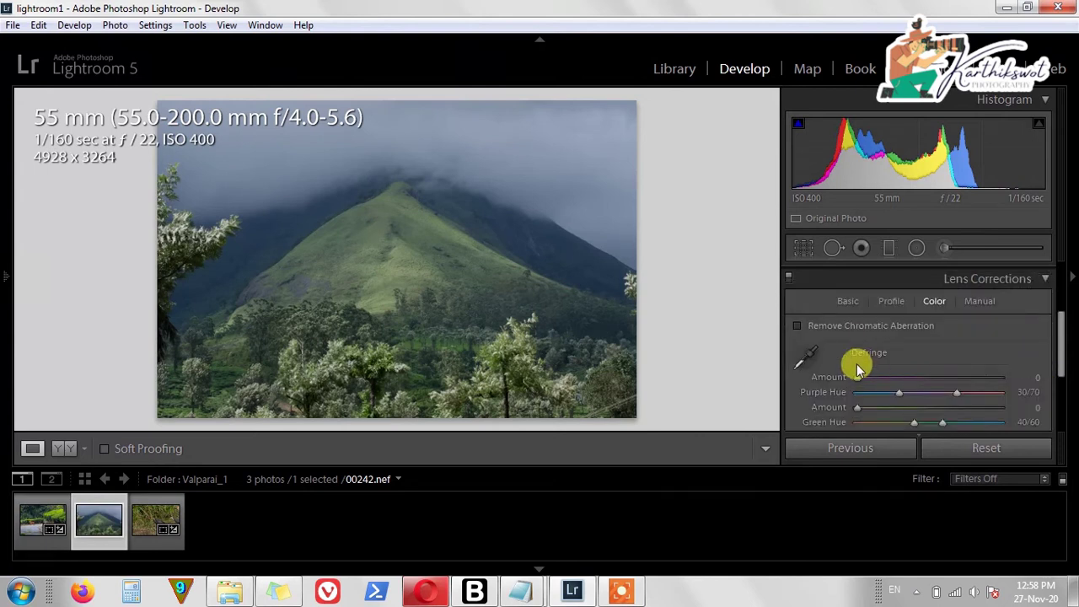
{"action": "left_click", "coordinate": [853, 302]}
{"action": "left_click", "coordinate": [798, 341]}
{"action": "left_click", "coordinate": [798, 356]}
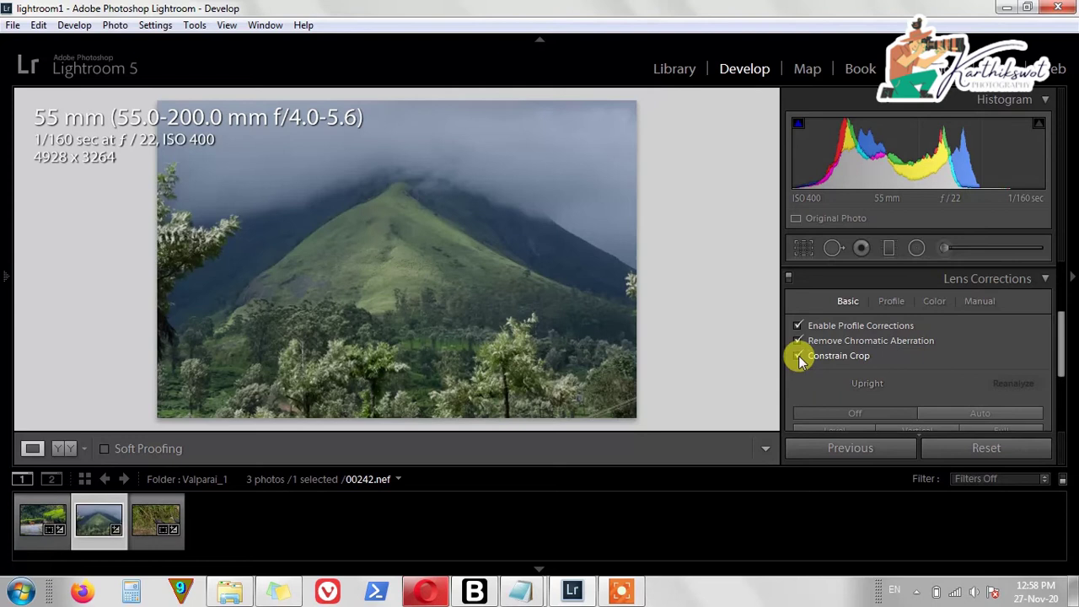
{"action": "left_click", "coordinate": [932, 305]}
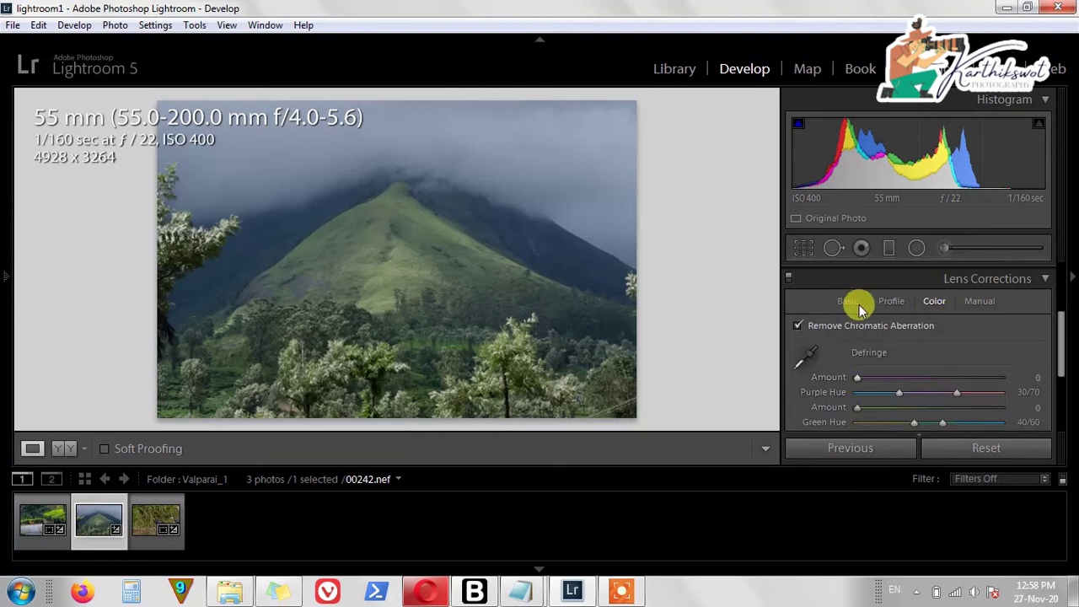
Examine the mountain's ridge and peak edges up close for color fringing, and return to the full photo.
{"action": "left_click", "coordinate": [447, 251]}
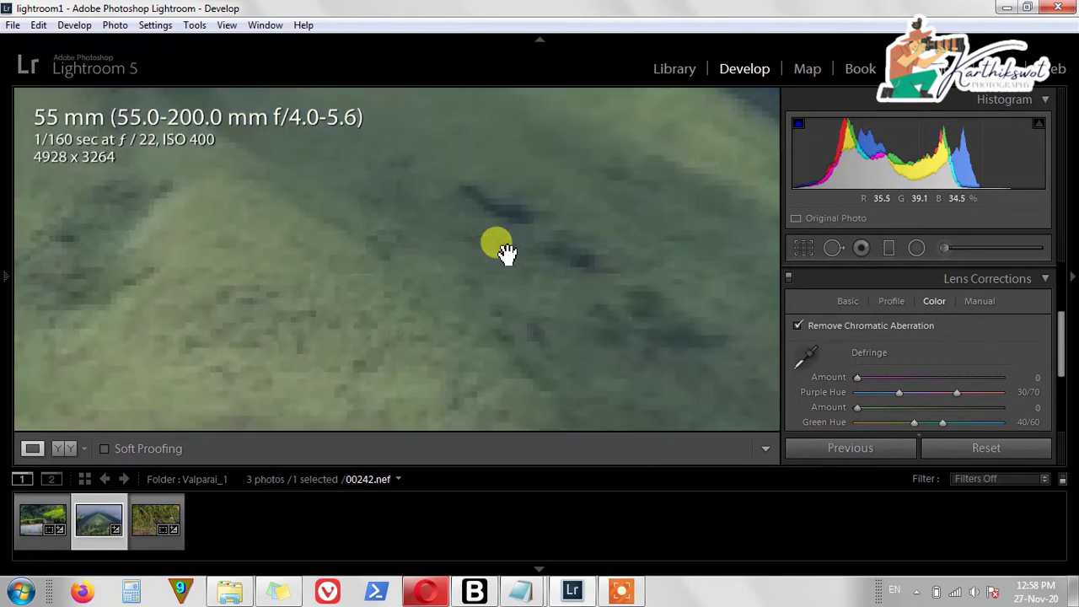
{"action": "left_click_drag", "start_coordinate": [646, 164], "coordinate": [482, 289]}
{"action": "left_click_drag", "start_coordinate": [511, 211], "coordinate": [349, 280]}
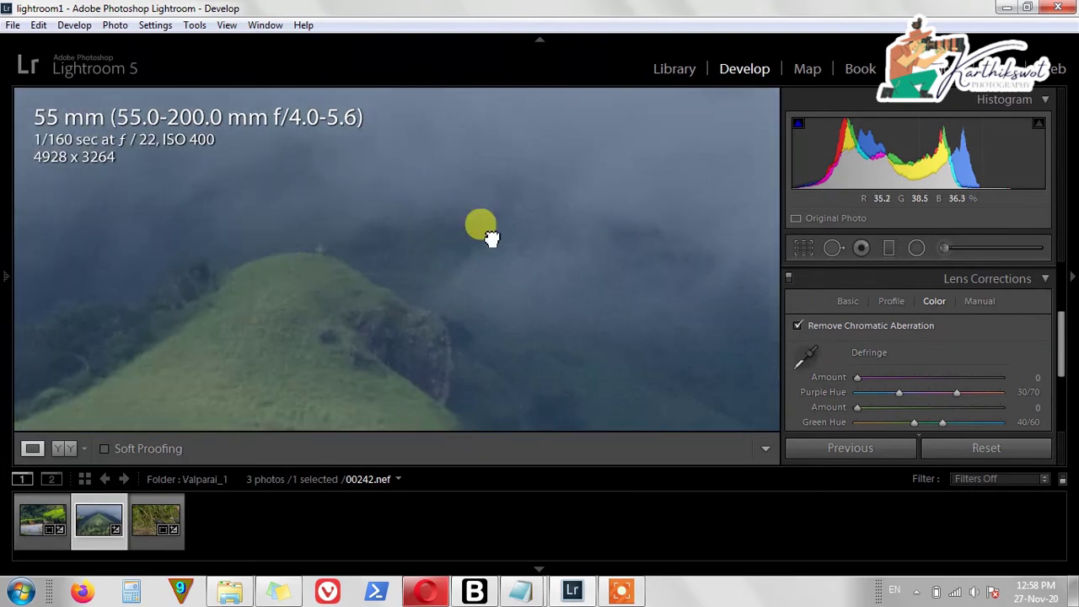
{"action": "left_click_drag", "start_coordinate": [492, 237], "coordinate": [618, 304]}
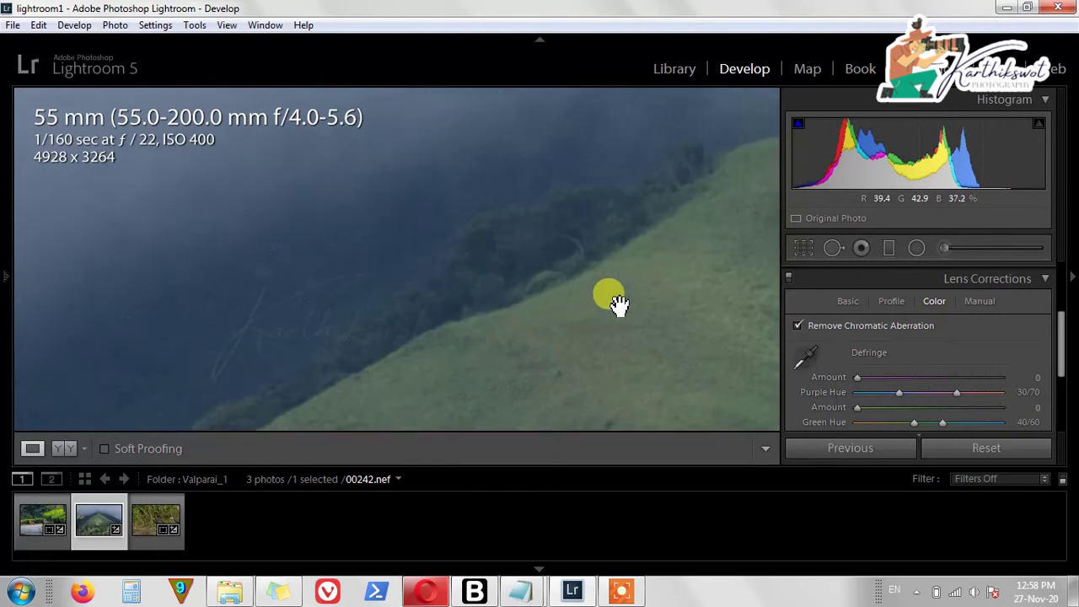
{"action": "left_click_drag", "start_coordinate": [564, 312], "coordinate": [503, 330]}
{"action": "left_click_drag", "start_coordinate": [576, 293], "coordinate": [361, 288]}
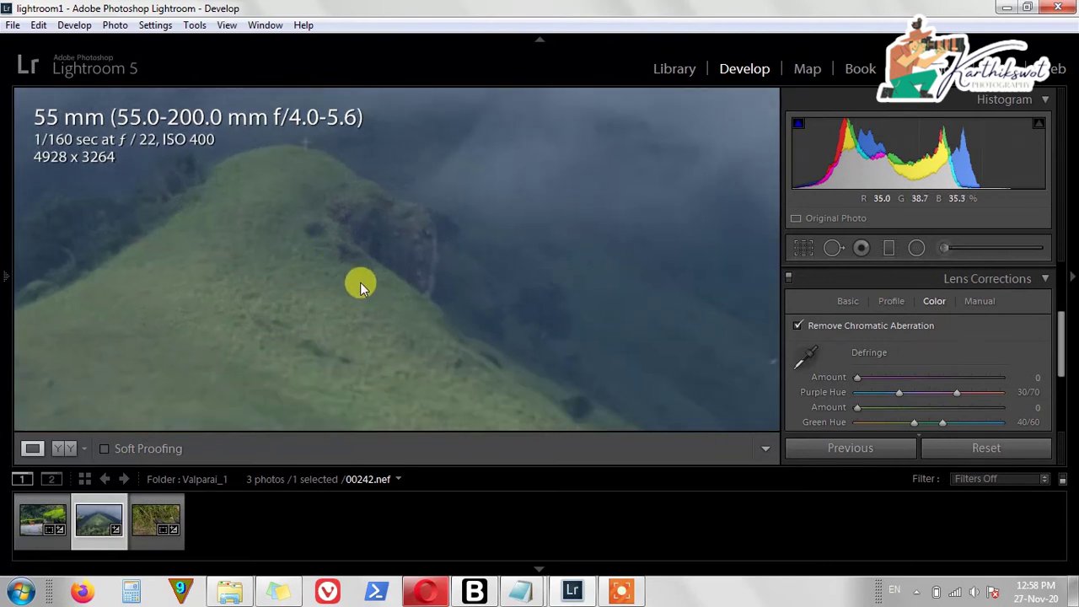
{"action": "left_click", "coordinate": [413, 283]}
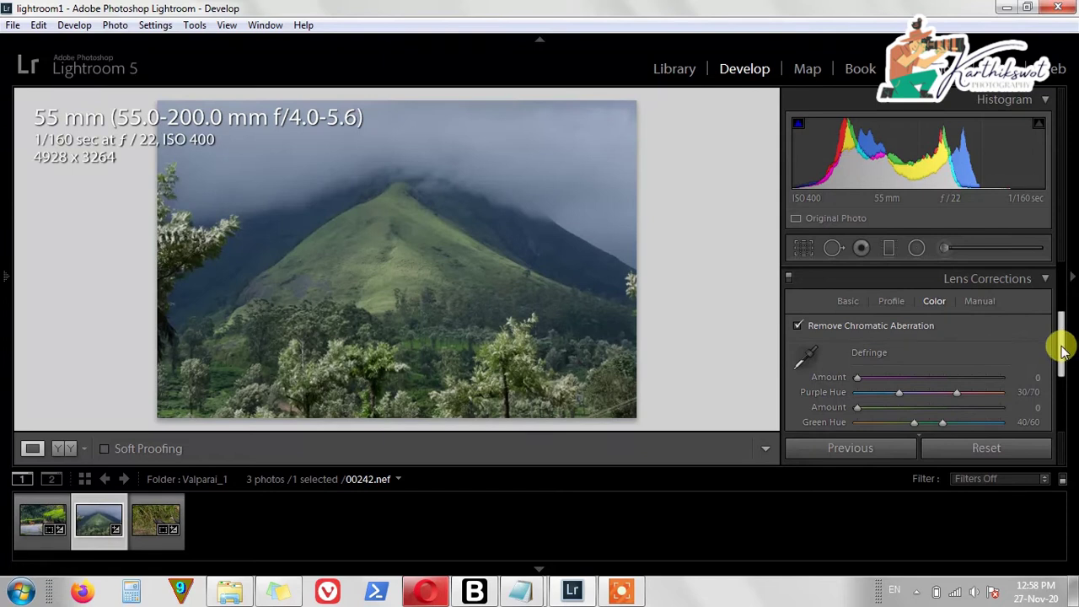
Try a Green Primary Saturation of +30 in Camera Calibration and reset it to its default.
{"action": "left_click_drag", "start_coordinate": [1061, 347], "coordinate": [1060, 412]}
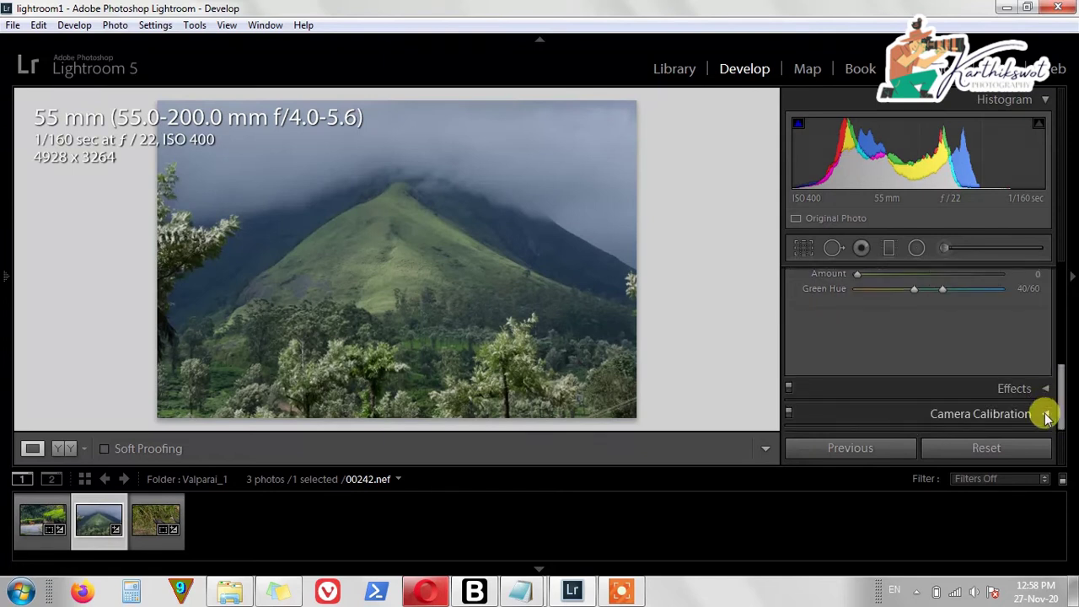
{"action": "left_click", "coordinate": [1046, 415]}
{"action": "scroll", "coordinate": [1031, 386], "scroll_direction": "down", "scroll_amount": 1}
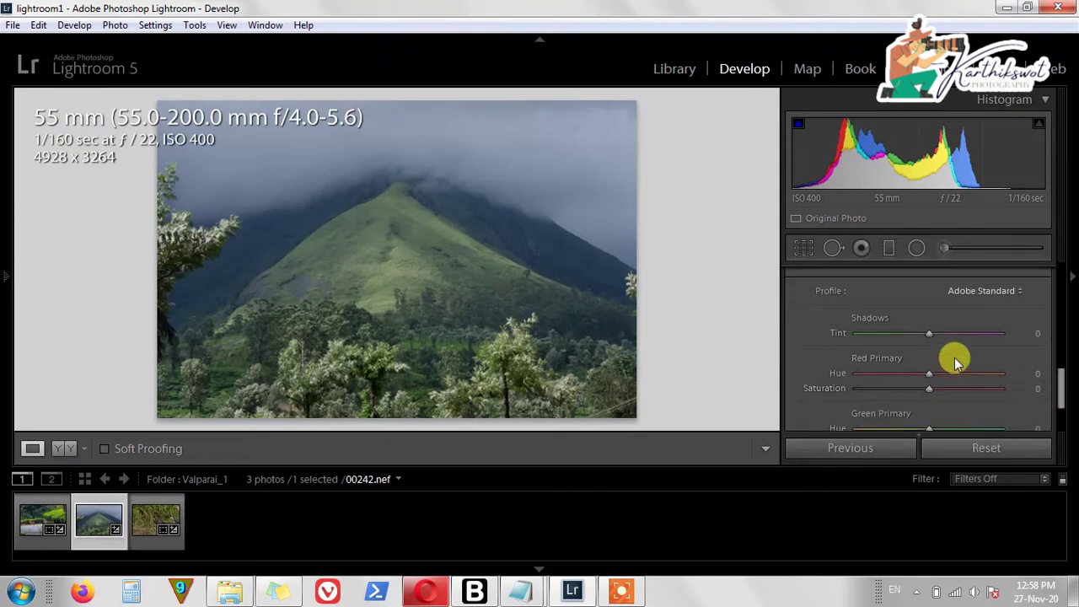
{"action": "scroll", "coordinate": [955, 362], "scroll_direction": "down", "scroll_amount": 1}
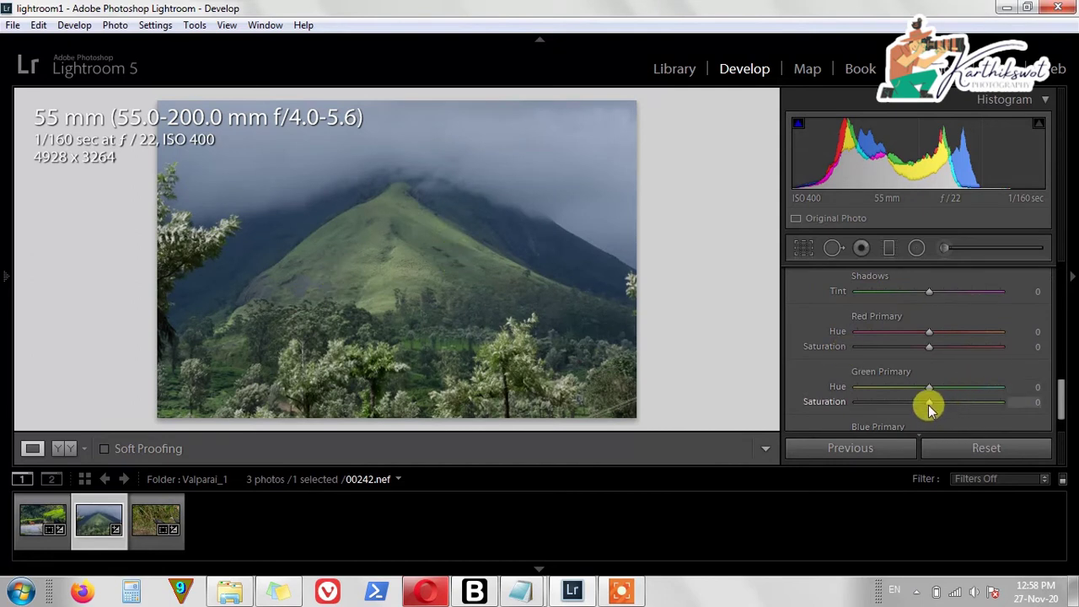
{"action": "left_click_drag", "start_coordinate": [929, 402], "coordinate": [941, 401]}
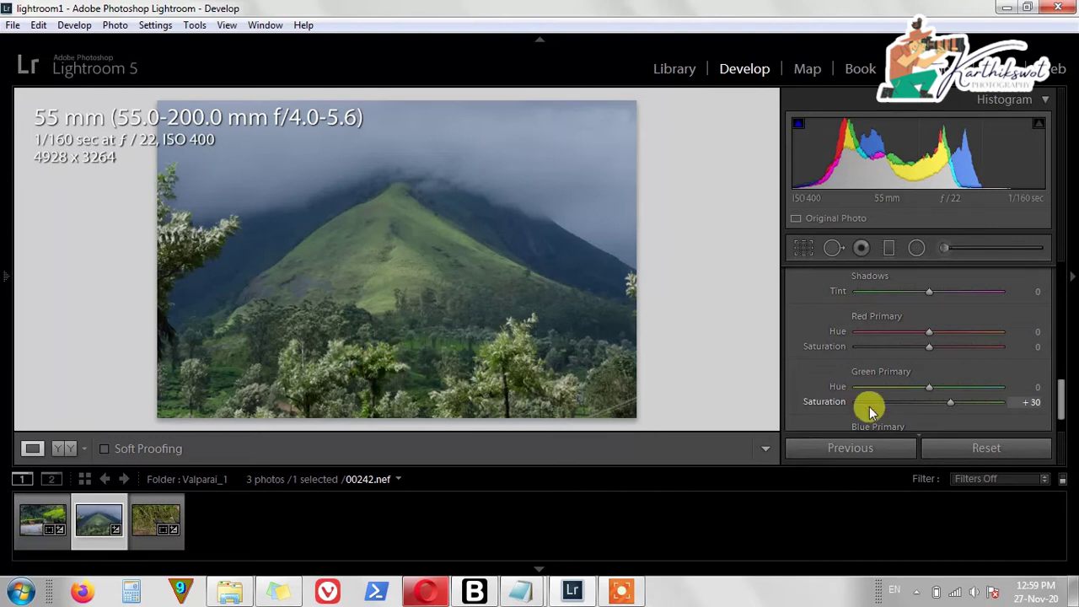
{"action": "double_click", "coordinate": [820, 402]}
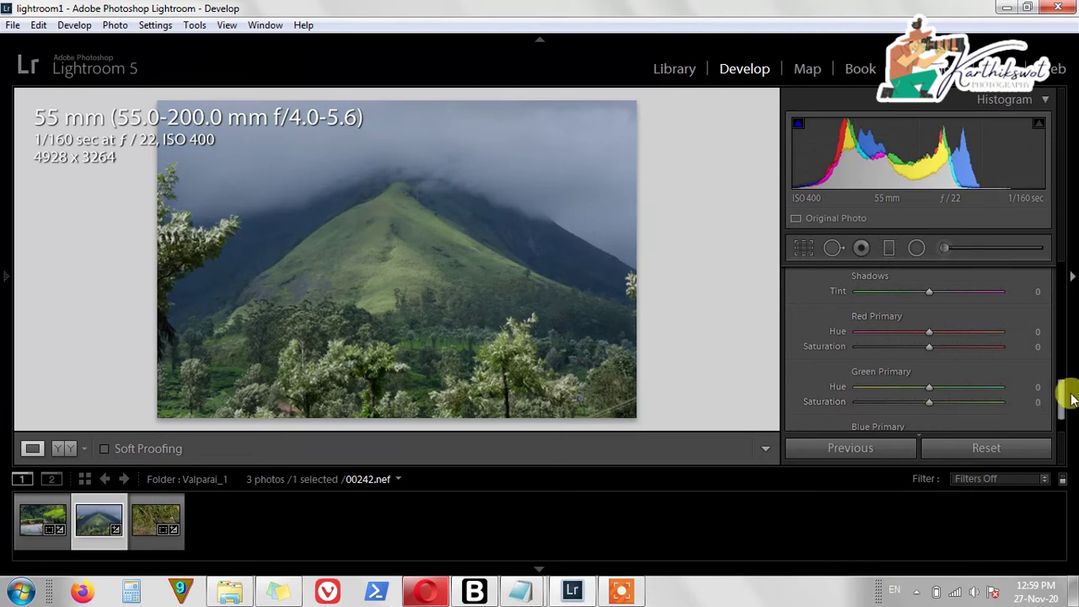
Crop the mountain photo to about 4408 x 2793, trimming the sides, sky and foreground, and apply the crop.
{"action": "left_click_drag", "start_coordinate": [1064, 396], "coordinate": [1042, 273]}
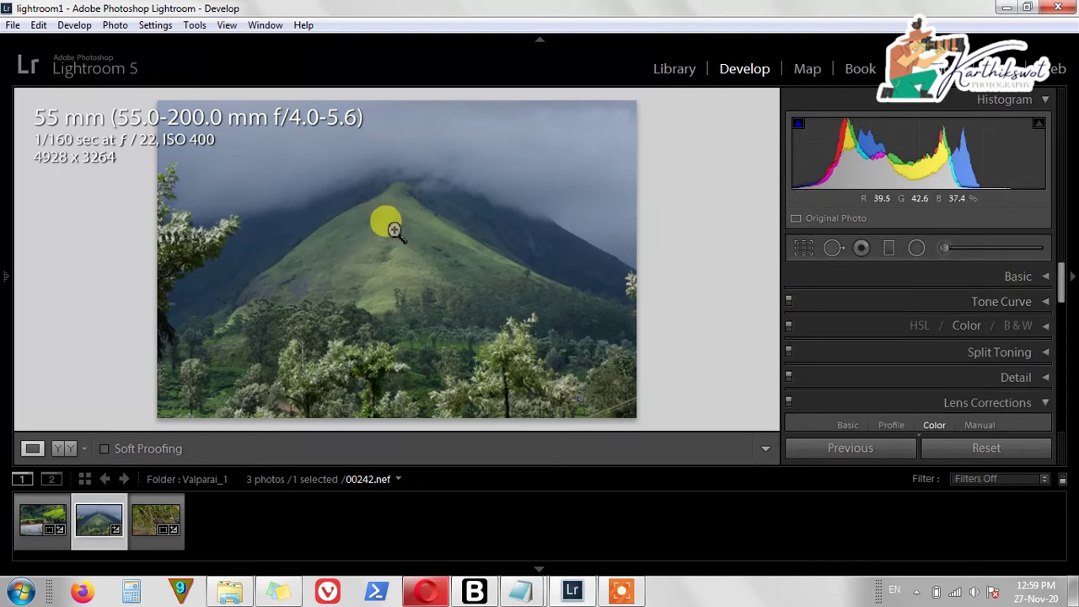
{"action": "left_click", "coordinate": [805, 248]}
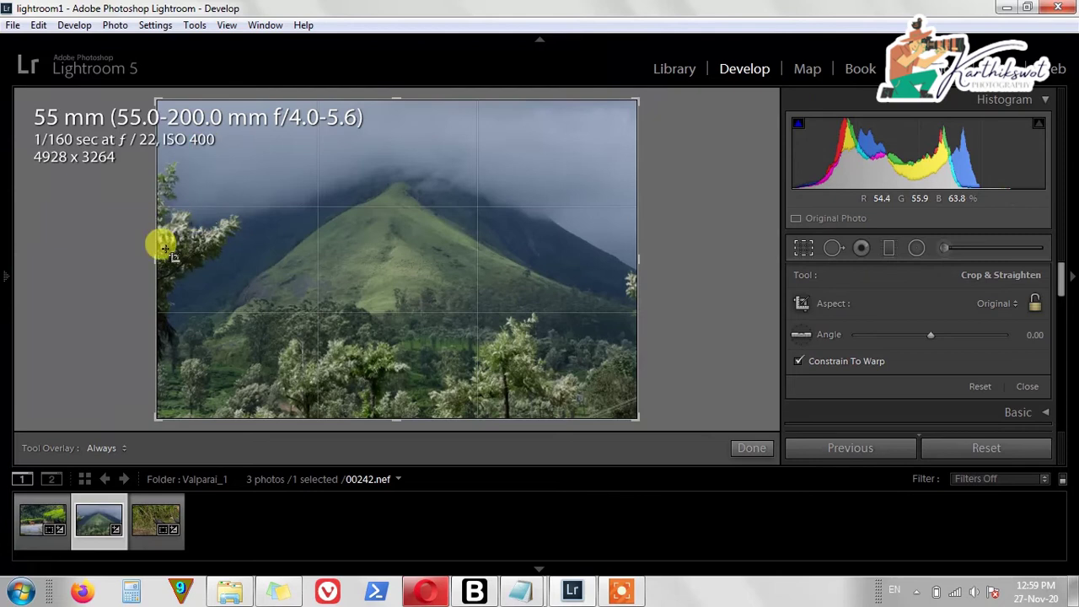
{"action": "left_click_drag", "start_coordinate": [152, 251], "coordinate": [193, 251]}
{"action": "left_click_drag", "start_coordinate": [583, 255], "coordinate": [586, 259]}
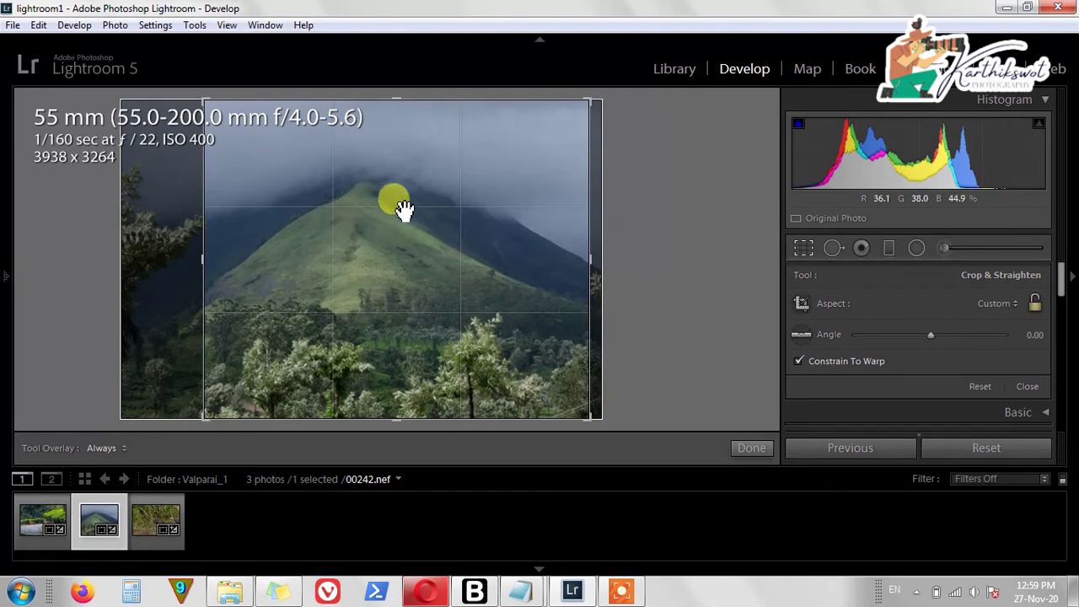
{"action": "left_click_drag", "start_coordinate": [392, 413], "coordinate": [386, 388]}
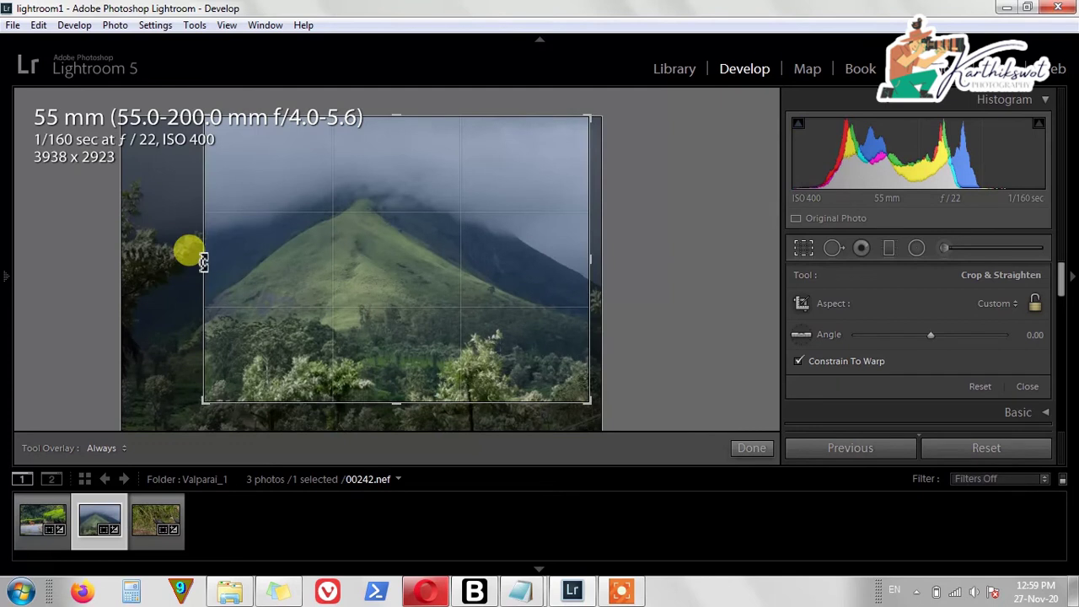
{"action": "left_click_drag", "start_coordinate": [198, 257], "coordinate": [177, 255]}
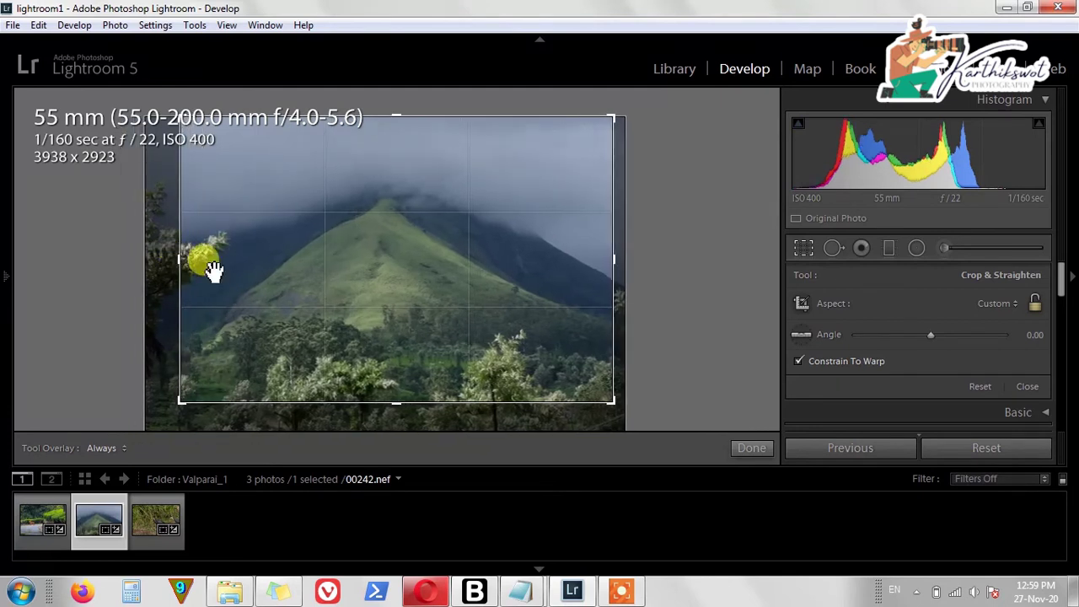
{"action": "left_click_drag", "start_coordinate": [600, 258], "coordinate": [602, 253]}
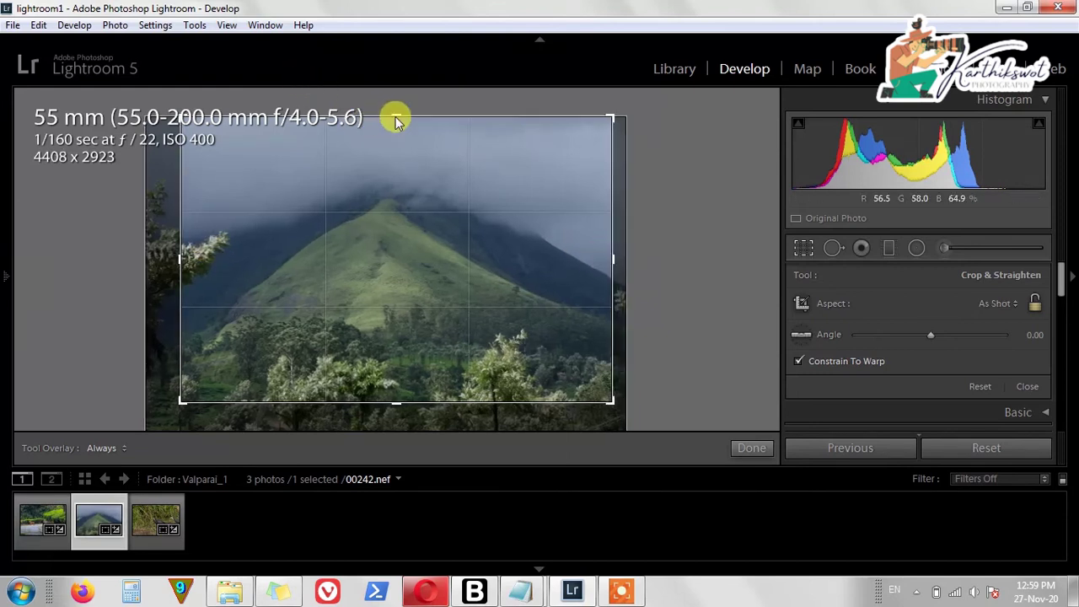
{"action": "left_click_drag", "start_coordinate": [394, 117], "coordinate": [395, 119]}
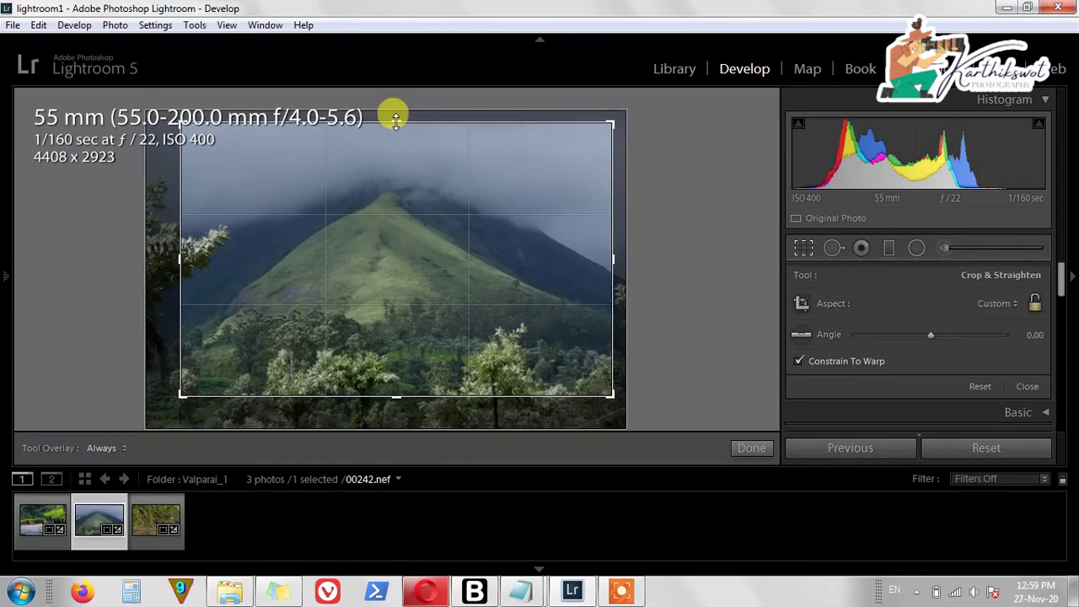
{"action": "key", "text": "Return"}
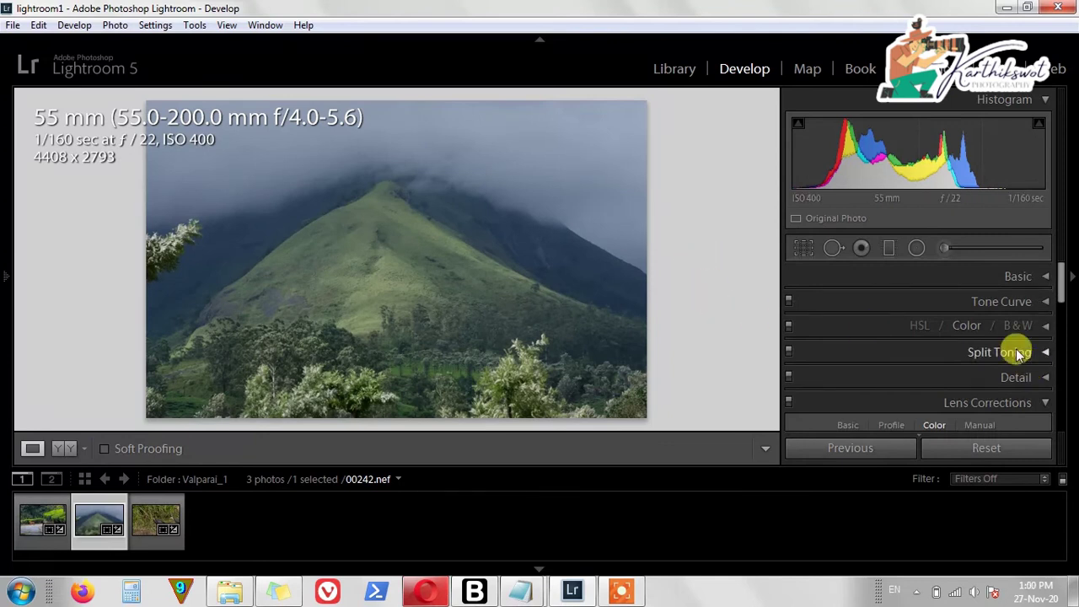
Try a white balance Temp of 34615 in the Basic settings, reset it, and warm the photo to 6670.
{"action": "left_click", "coordinate": [1044, 276]}
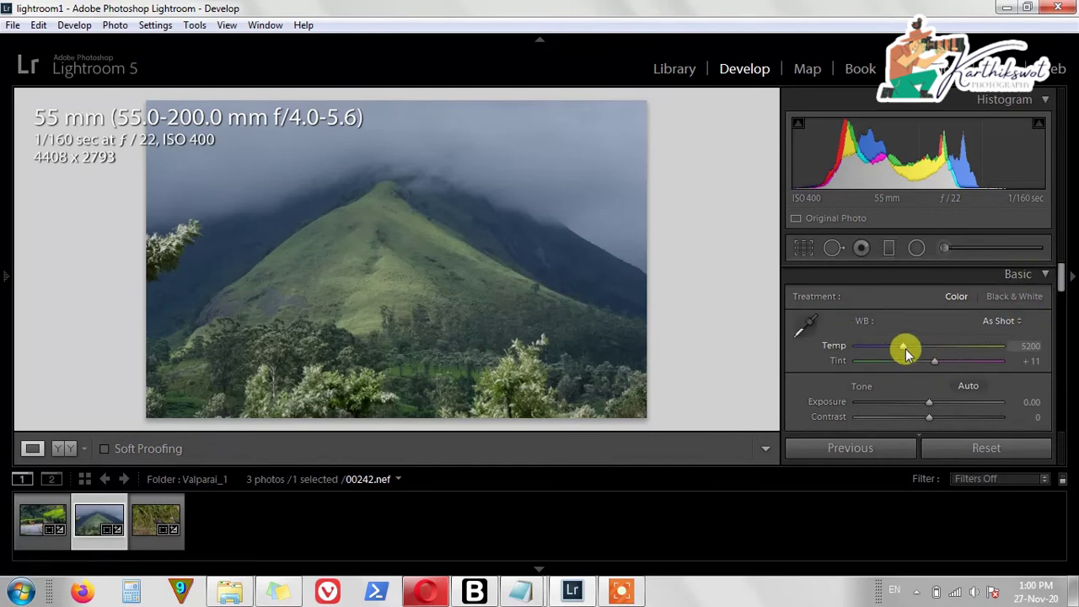
{"action": "left_click_drag", "start_coordinate": [905, 348], "coordinate": [992, 346]}
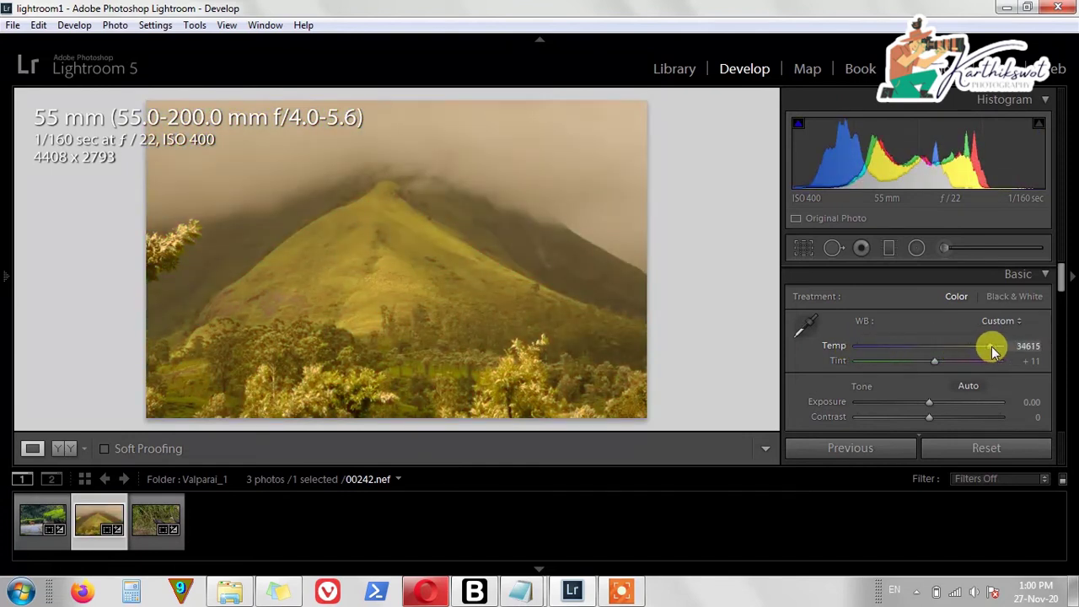
{"action": "double_click", "coordinate": [836, 346]}
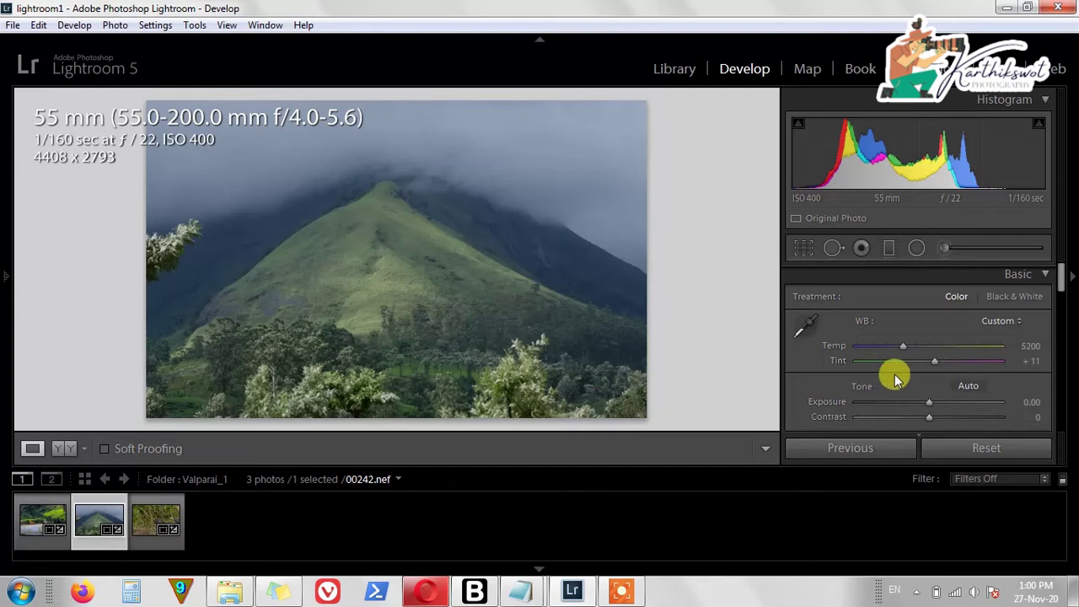
{"action": "left_click_drag", "start_coordinate": [903, 345], "coordinate": [913, 346]}
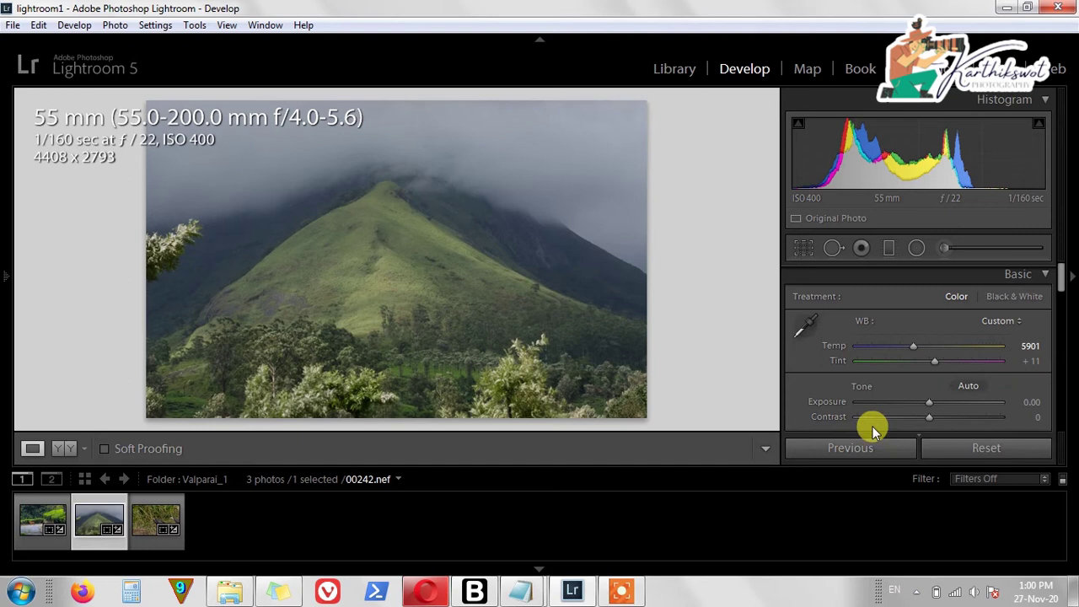
{"action": "left_click_drag", "start_coordinate": [916, 346], "coordinate": [920, 345]}
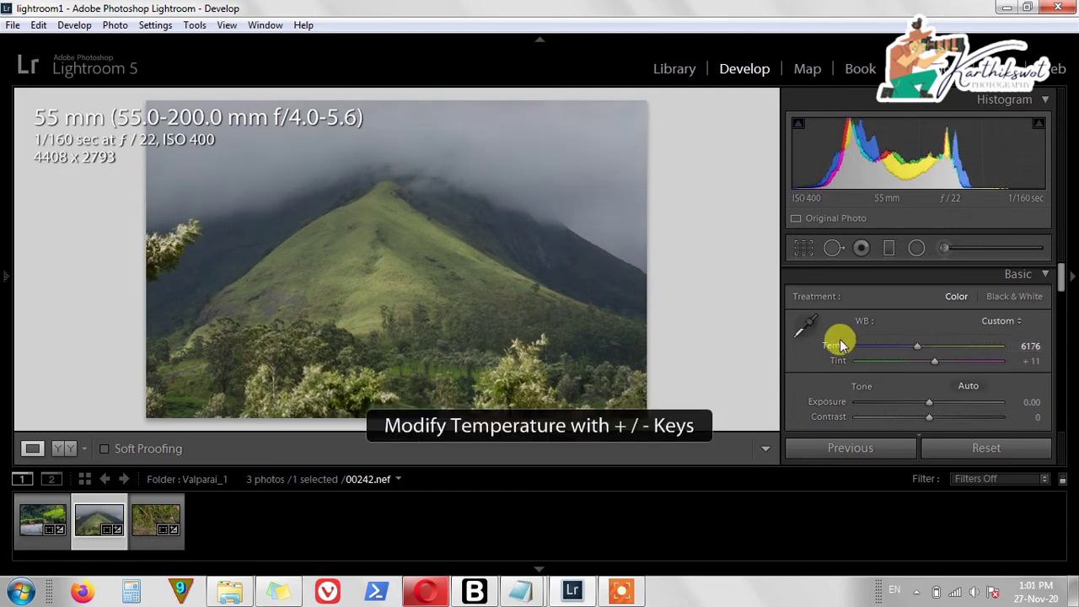
{"action": "left_click_drag", "start_coordinate": [924, 345], "coordinate": [925, 345]}
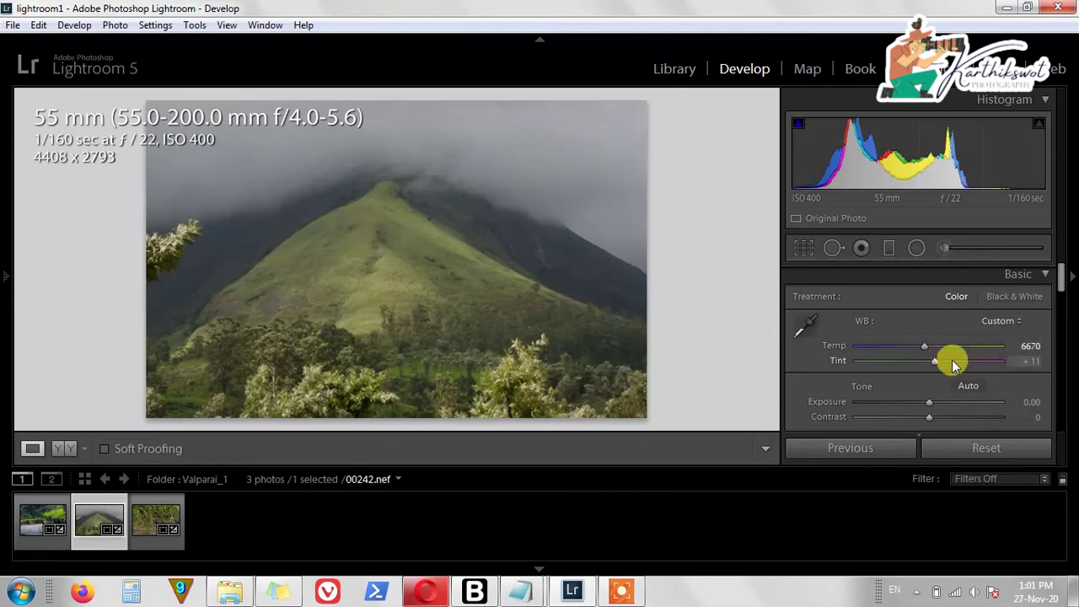
Set Highlights to -100, and try Shadows at +100 before settling on +23.
{"action": "scroll", "coordinate": [973, 387], "scroll_direction": "down", "scroll_amount": 1}
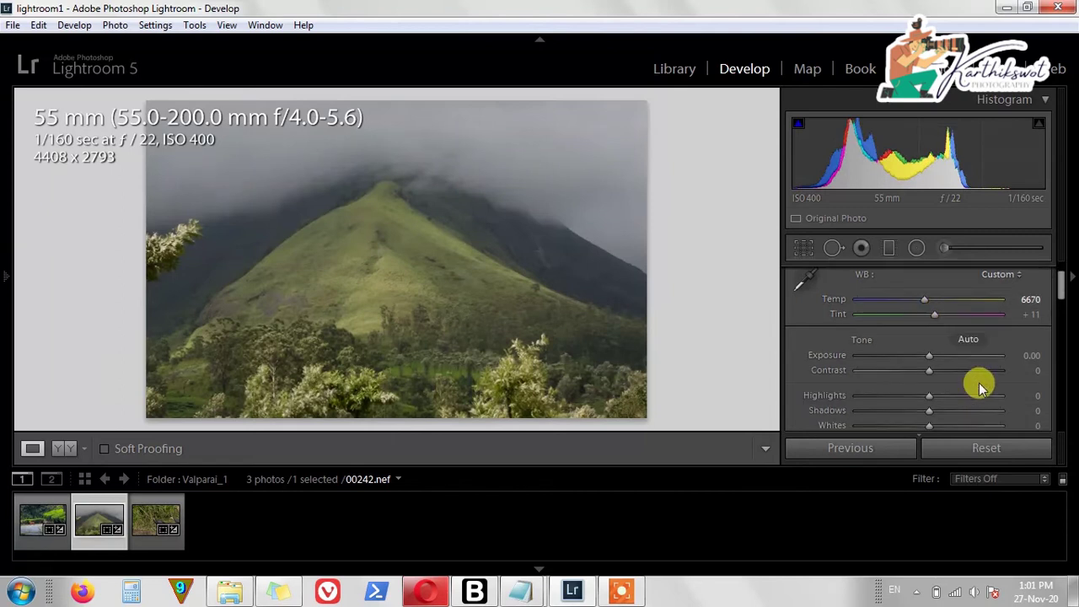
{"action": "scroll", "coordinate": [933, 408], "scroll_direction": "down", "scroll_amount": 1}
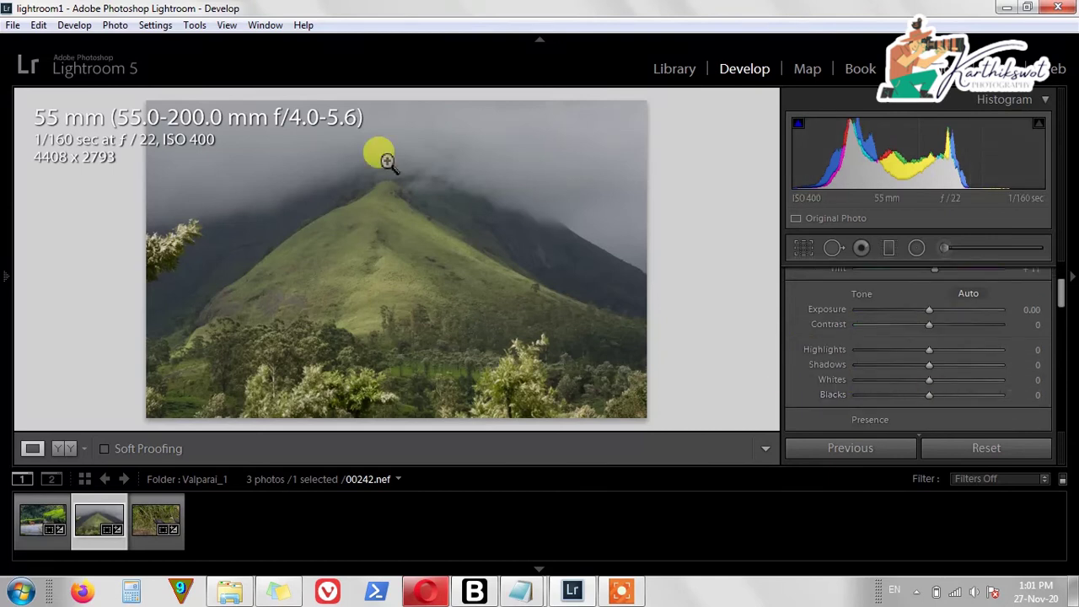
{"action": "left_click_drag", "start_coordinate": [924, 352], "coordinate": [847, 357]}
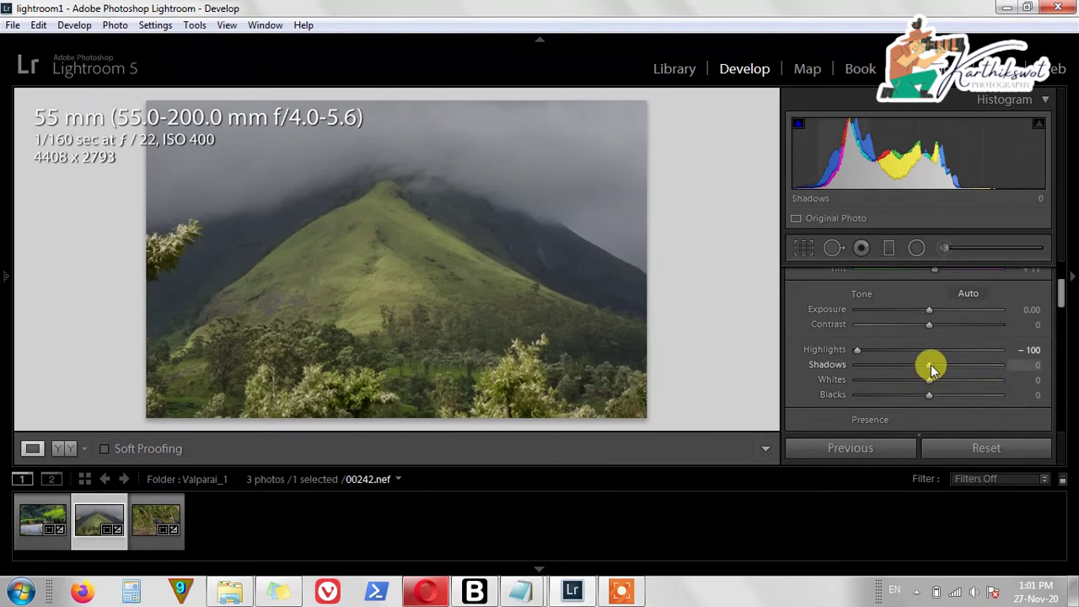
{"action": "left_click_drag", "start_coordinate": [935, 363], "coordinate": [1021, 366]}
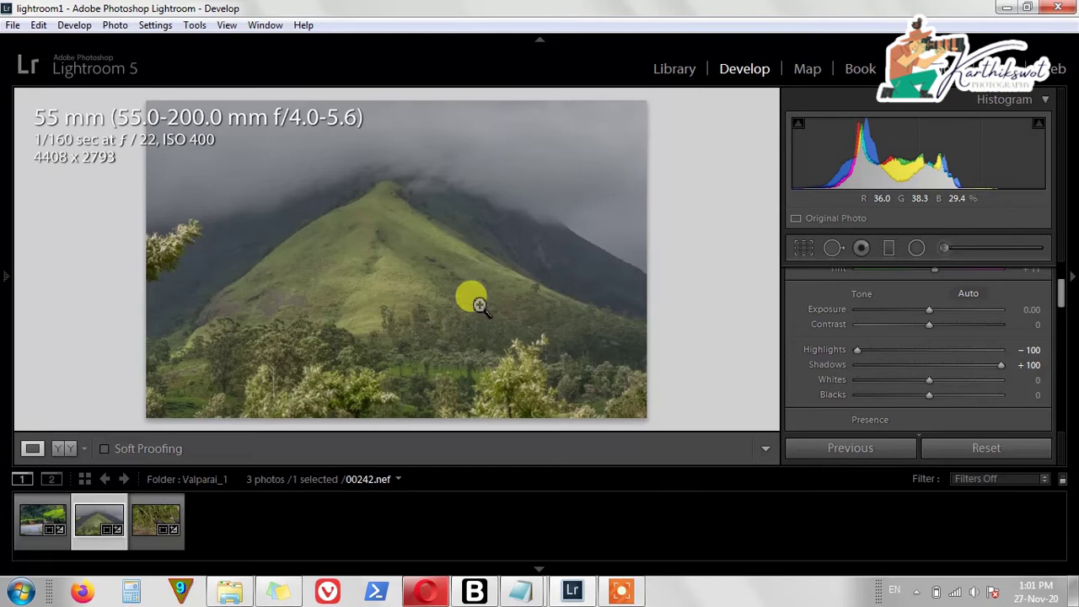
{"action": "left_click_drag", "start_coordinate": [1002, 363], "coordinate": [946, 369]}
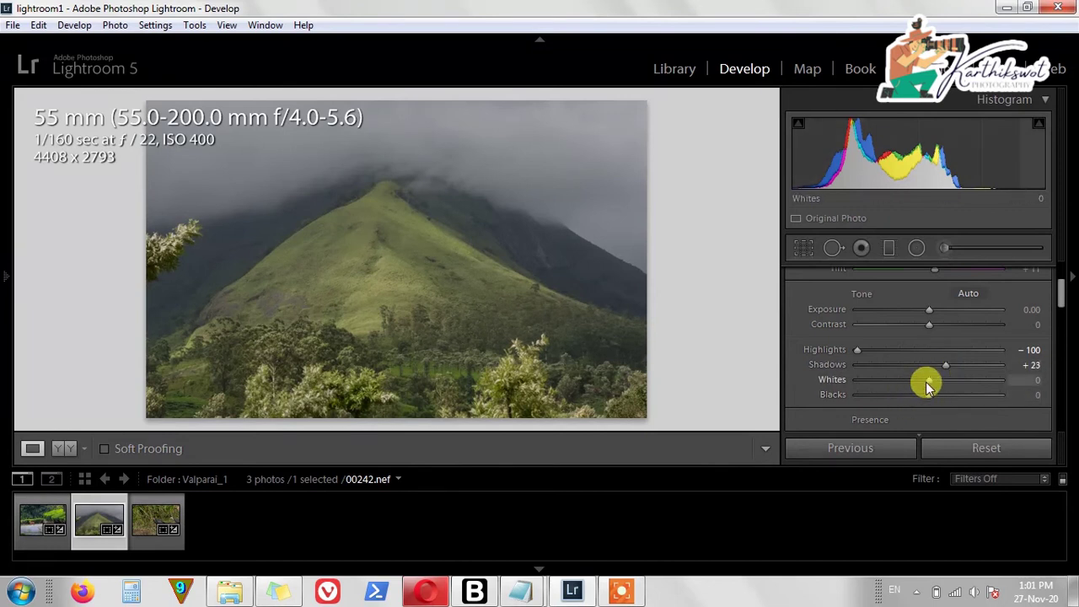
Set Whites to +19, Blacks to -10 and Contrast to +37 for the mountain photo.
{"action": "left_click_drag", "start_coordinate": [931, 383], "coordinate": [944, 385]}
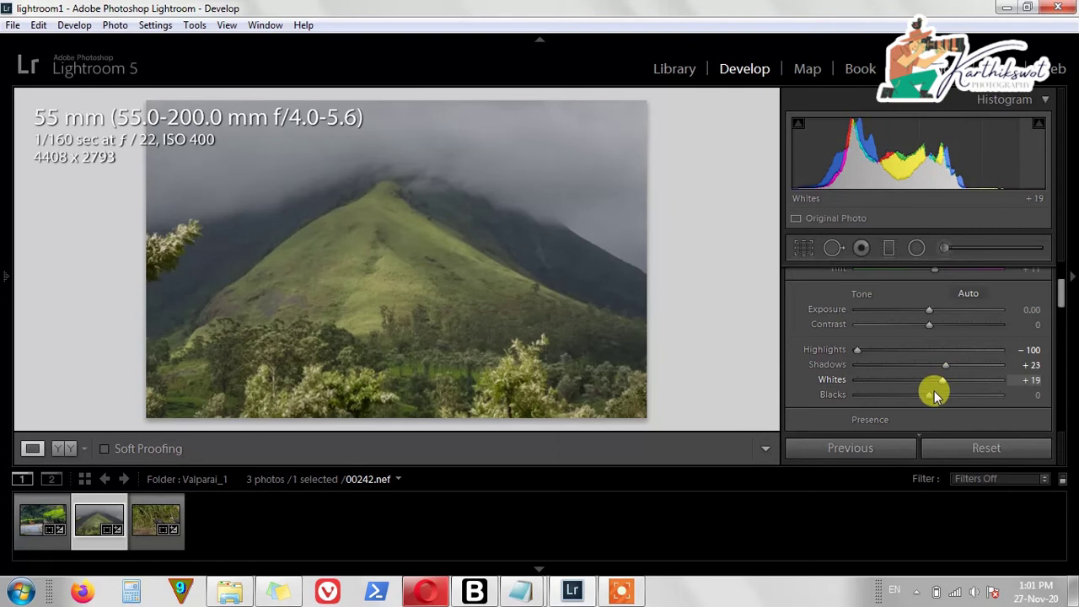
{"action": "mouse_move", "coordinate": [929, 396]}
{"action": "left_mouse_down"}
{"action": "mouse_move", "coordinate": [947, 399]}
{"action": "mouse_move", "coordinate": [924, 402]}
{"action": "left_mouse_up"}
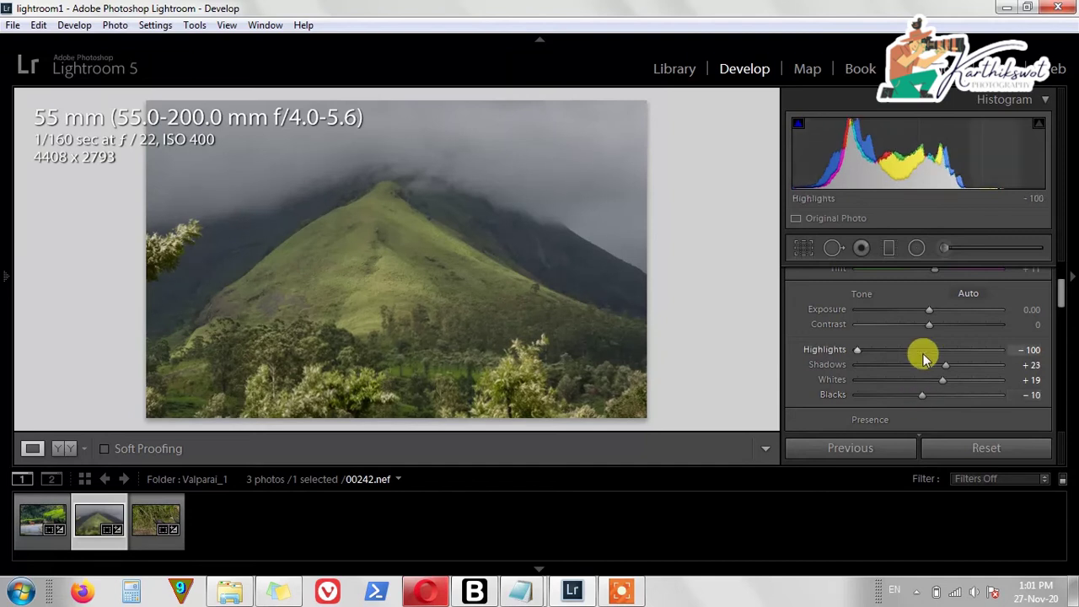
{"action": "left_click_drag", "start_coordinate": [931, 327], "coordinate": [956, 328]}
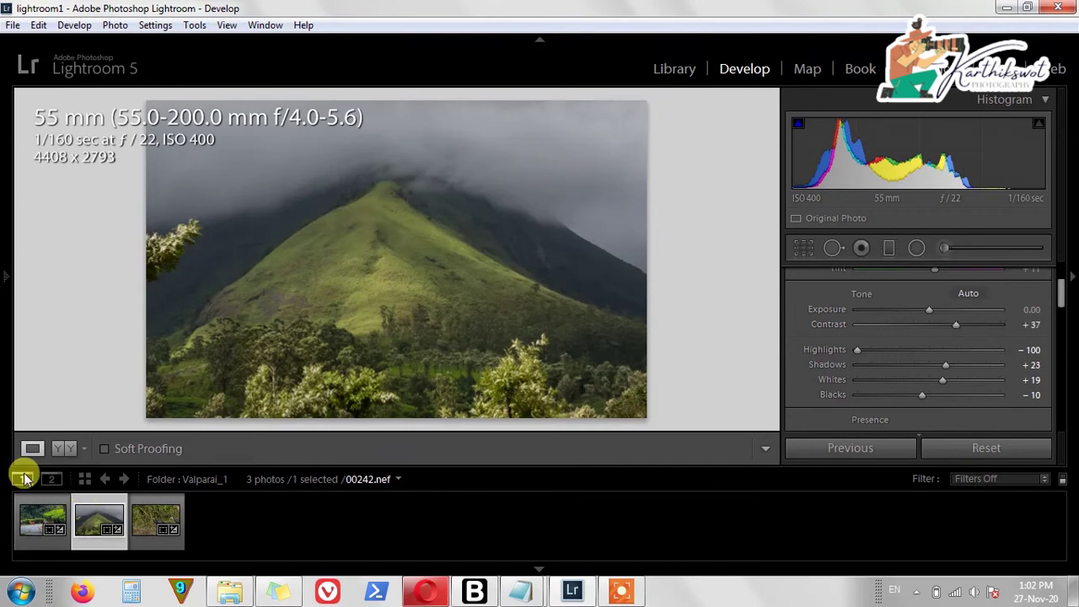
Set Clarity to +14, Vibrance to +43 and Saturation to +13, comparing the mountain photo side by side with its original before and after these changes.
{"action": "left_click", "coordinate": [59, 449]}
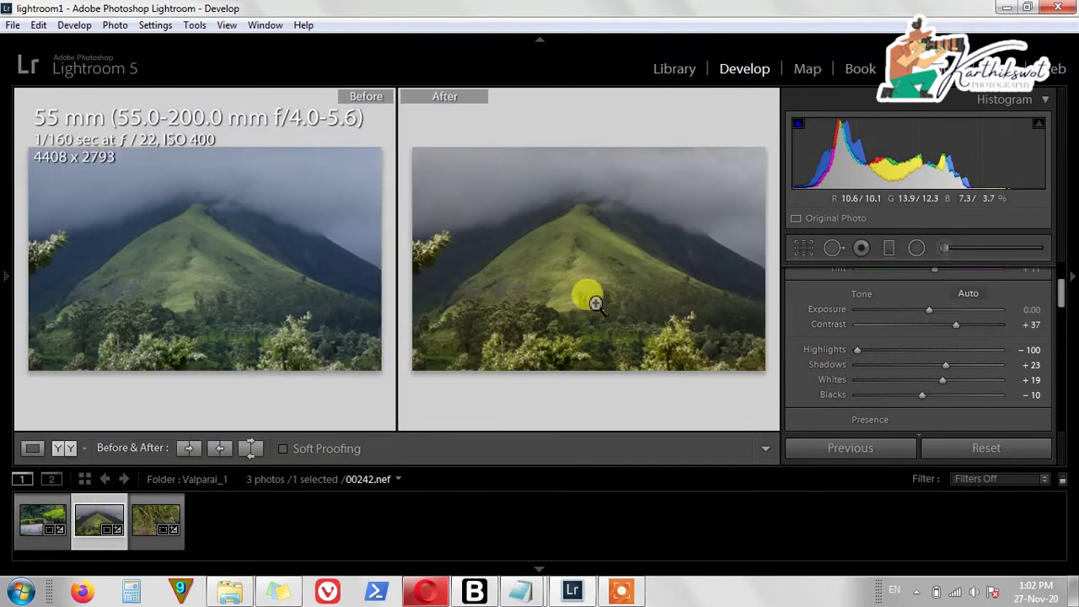
{"action": "left_click", "coordinate": [32, 448]}
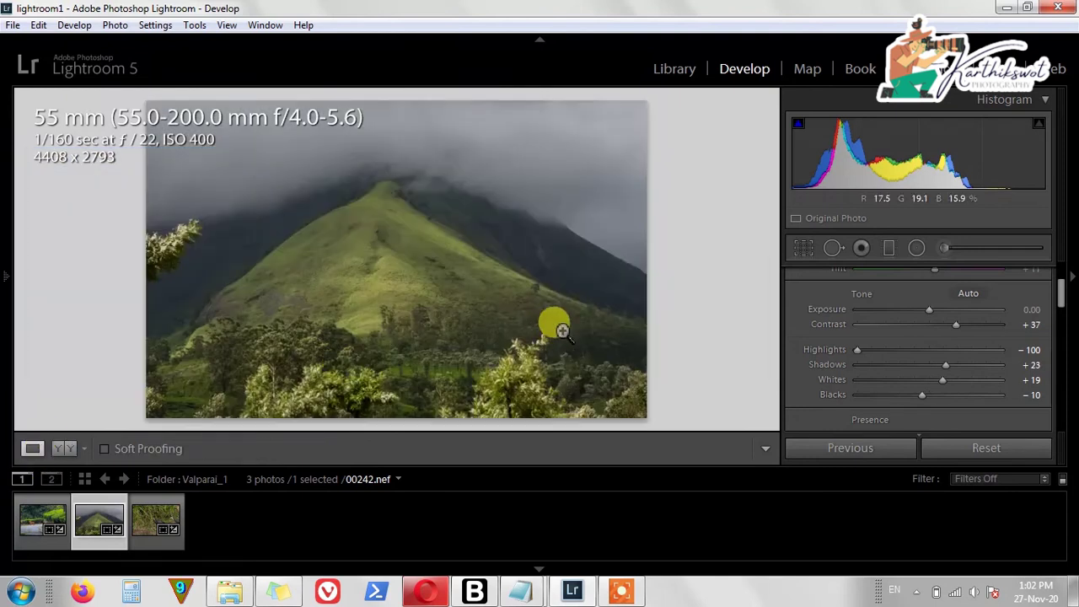
{"action": "scroll", "coordinate": [980, 378], "scroll_direction": "down", "scroll_amount": 1}
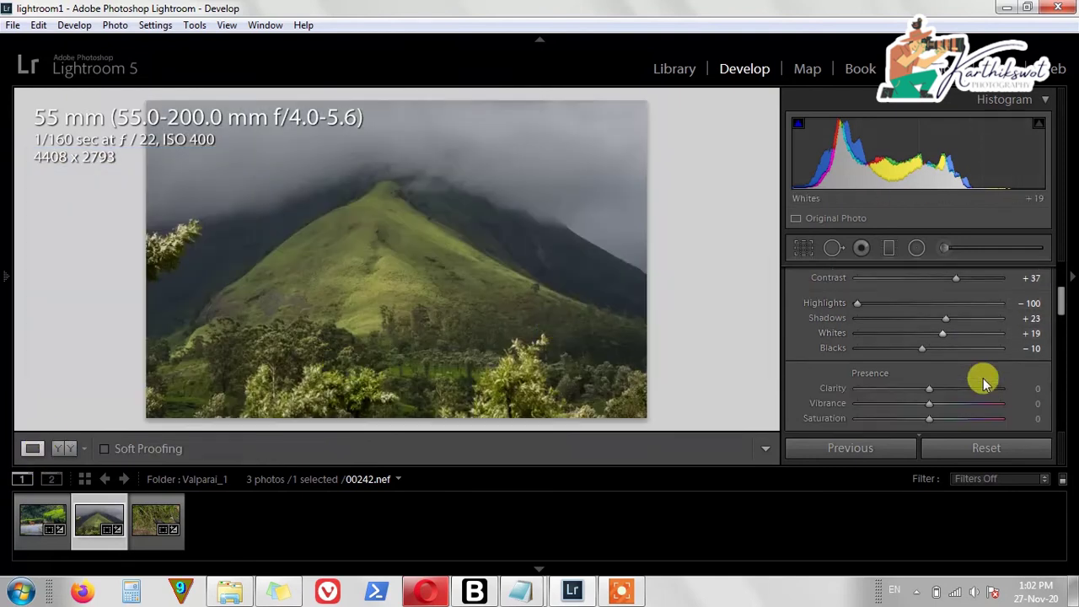
{"action": "scroll", "coordinate": [983, 378], "scroll_direction": "down", "scroll_amount": 1}
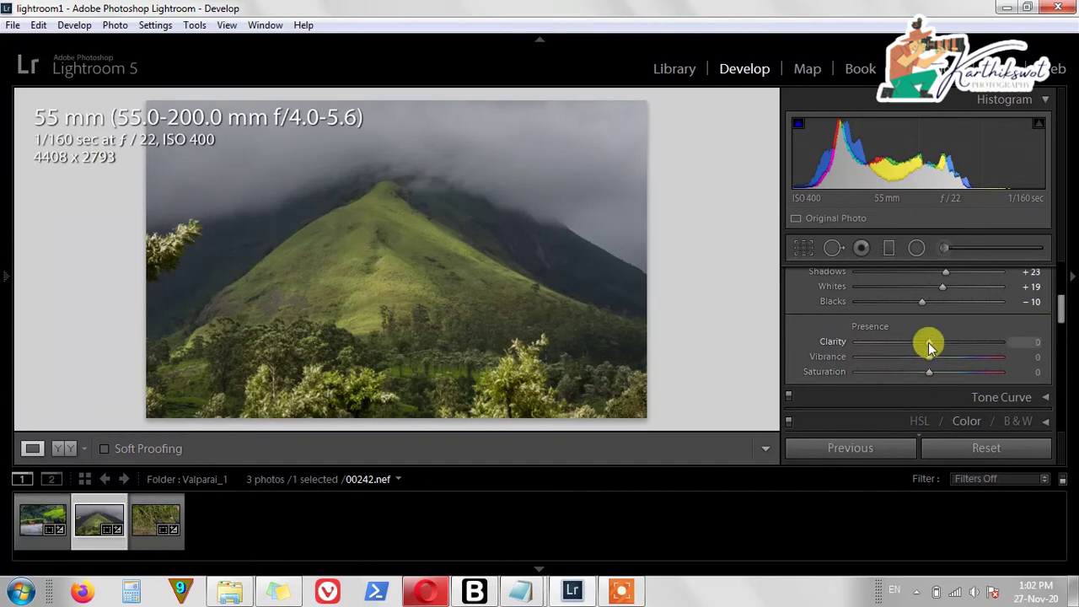
{"action": "left_click_drag", "start_coordinate": [931, 345], "coordinate": [939, 372]}
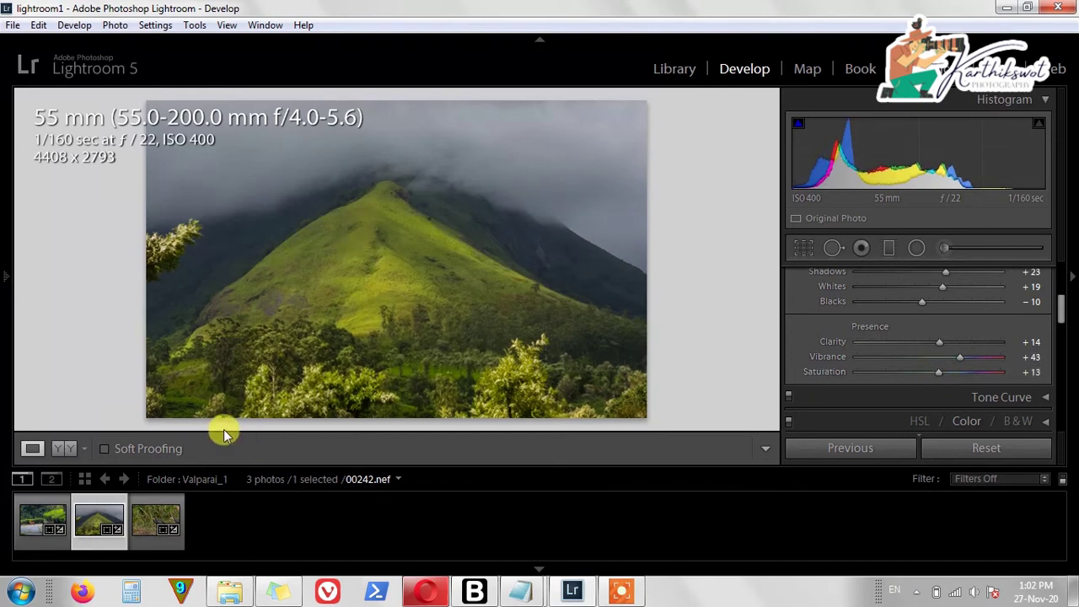
{"action": "left_click", "coordinate": [63, 448]}
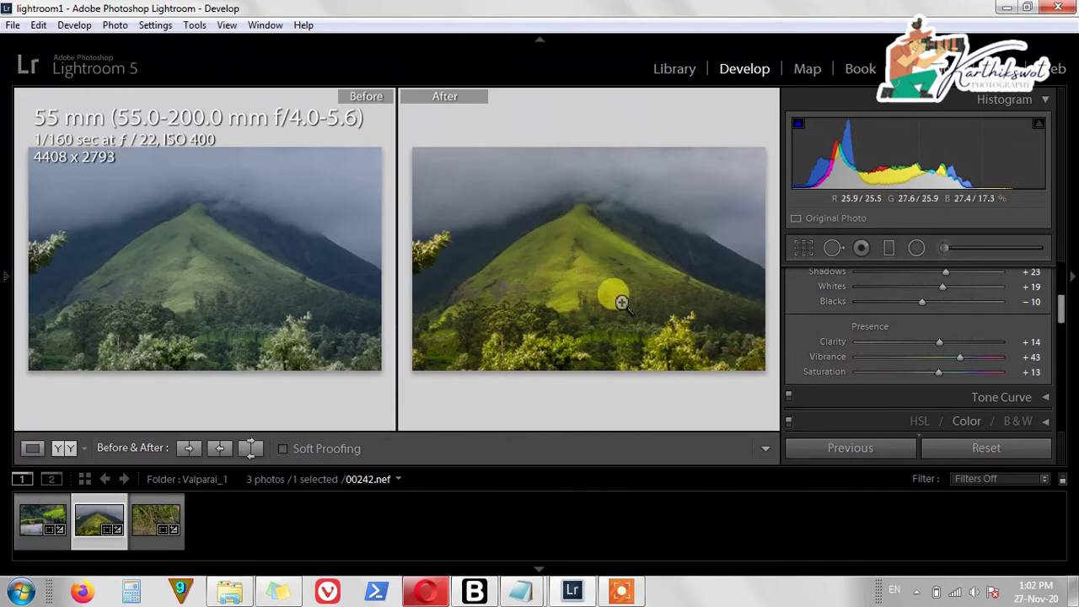
{"action": "left_click", "coordinate": [26, 447]}
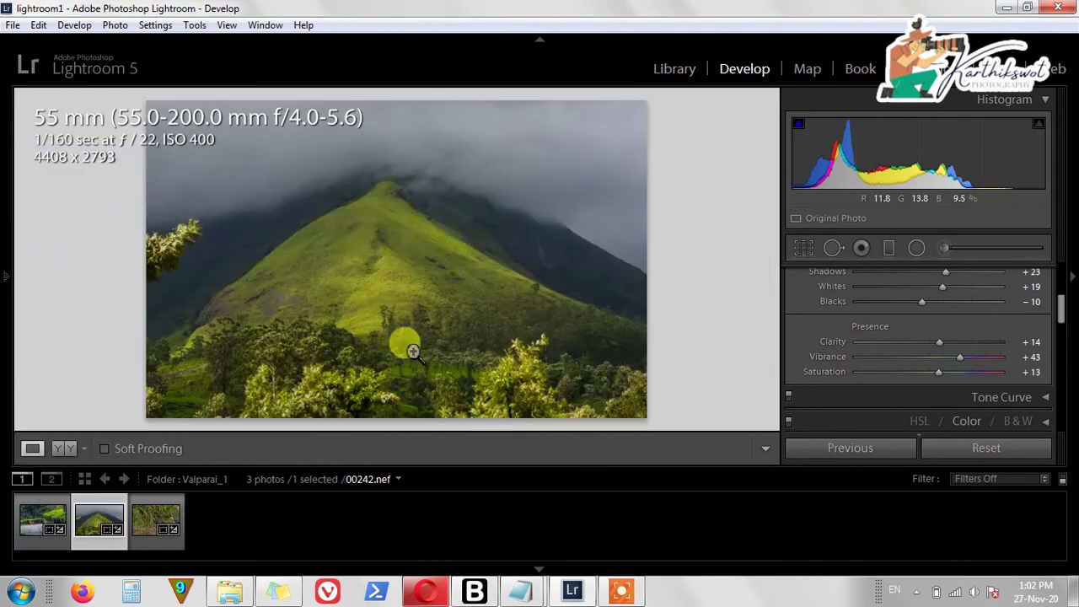
Raise the Lights region of the Tone Curve to +26.
{"action": "scroll", "coordinate": [910, 379], "scroll_direction": "down", "scroll_amount": 1}
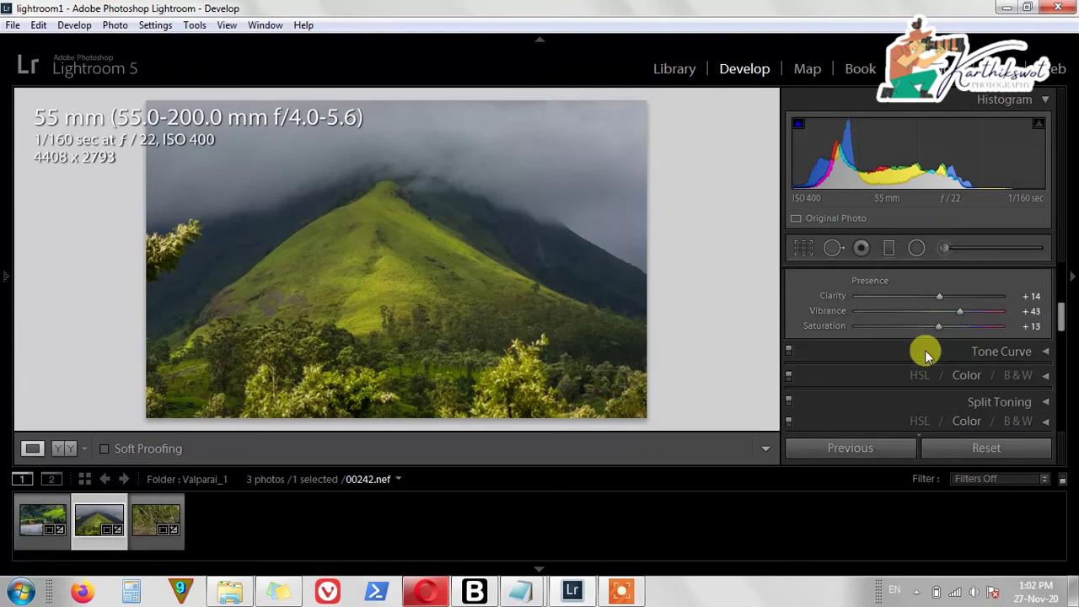
{"action": "left_click", "coordinate": [1044, 355]}
{"action": "scroll", "coordinate": [1006, 371], "scroll_direction": "down", "scroll_amount": 3}
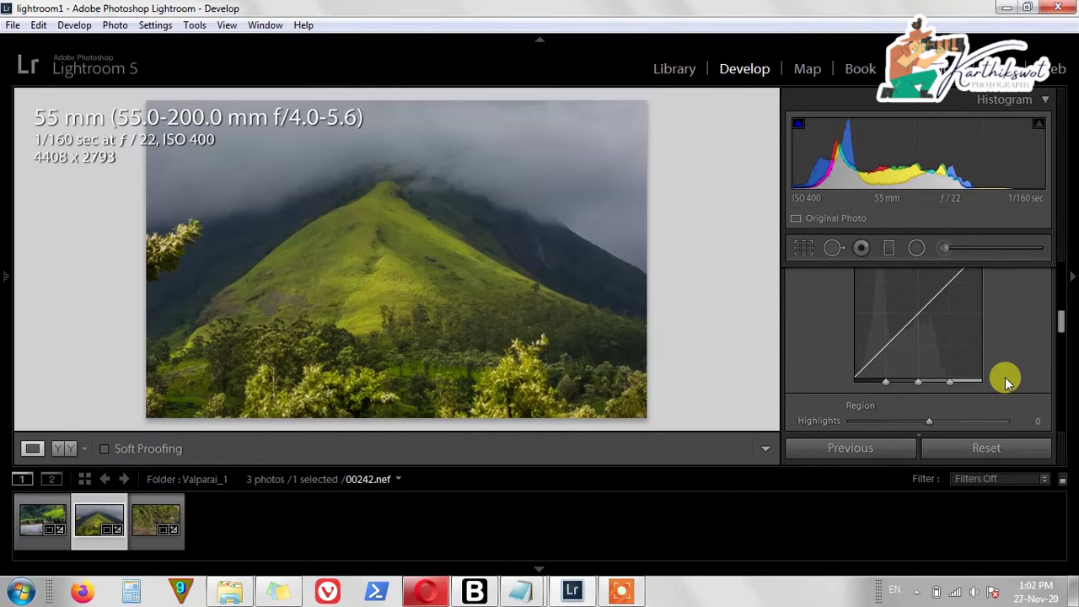
{"action": "scroll", "coordinate": [1005, 377], "scroll_direction": "up", "scroll_amount": 3}
{"action": "scroll", "coordinate": [1005, 377], "scroll_direction": "down", "scroll_amount": 2}
{"action": "scroll", "coordinate": [1005, 377], "scroll_direction": "down", "scroll_amount": 1}
{"action": "scroll", "coordinate": [1005, 377], "scroll_direction": "down", "scroll_amount": 1}
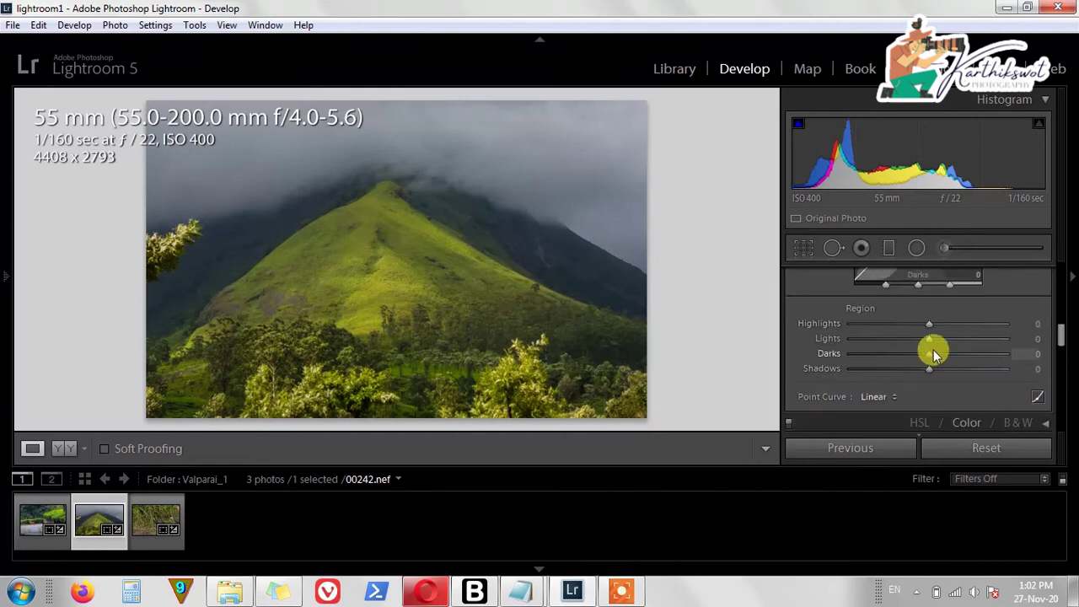
{"action": "left_click_drag", "start_coordinate": [931, 337], "coordinate": [947, 337]}
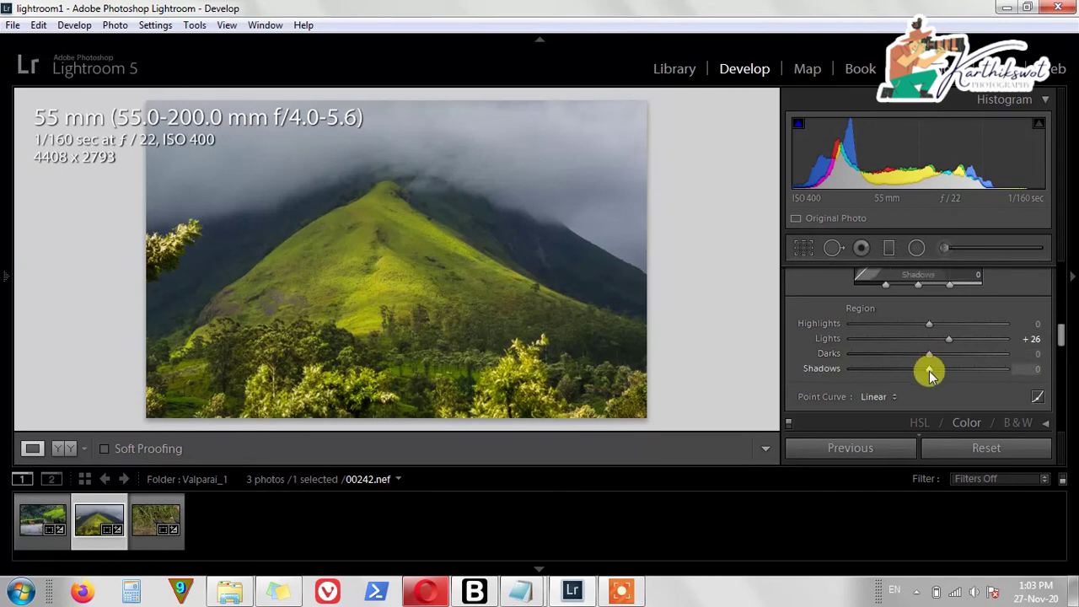
{"action": "mouse_move", "coordinate": [931, 372]}
{"action": "left_mouse_down"}
{"action": "mouse_move", "coordinate": [948, 375]}
{"action": "mouse_move", "coordinate": [931, 374]}
{"action": "left_mouse_up"}
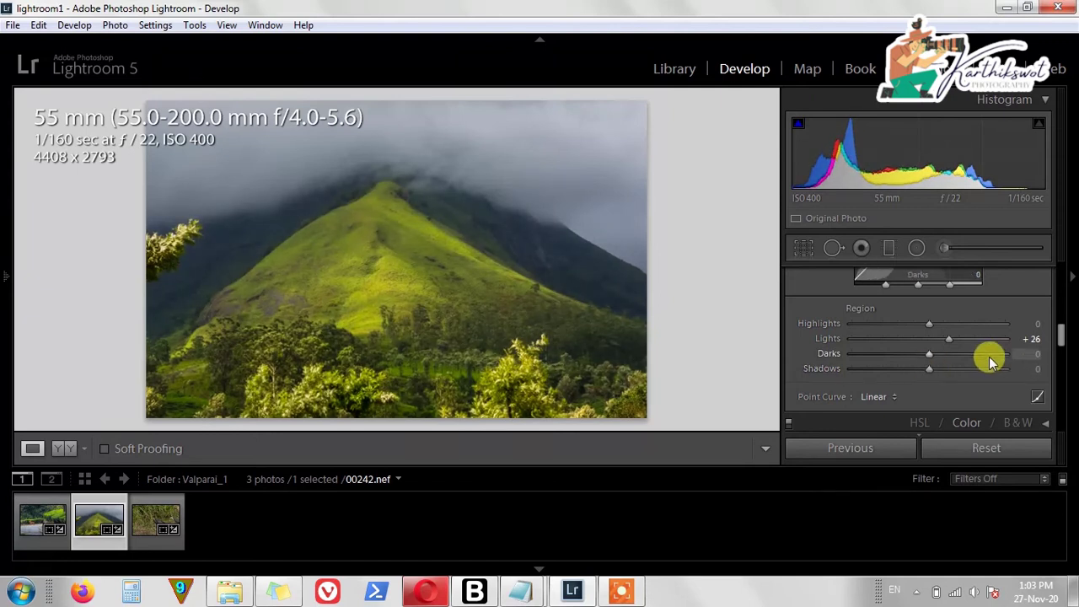
Shift the green Hue in the Color adjustments, trying +99 and +56 with a comparison and full-screen check before settling on +32.
{"action": "scroll", "coordinate": [989, 360], "scroll_direction": "down", "scroll_amount": 1}
{"action": "scroll", "coordinate": [989, 360], "scroll_direction": "down", "scroll_amount": 1}
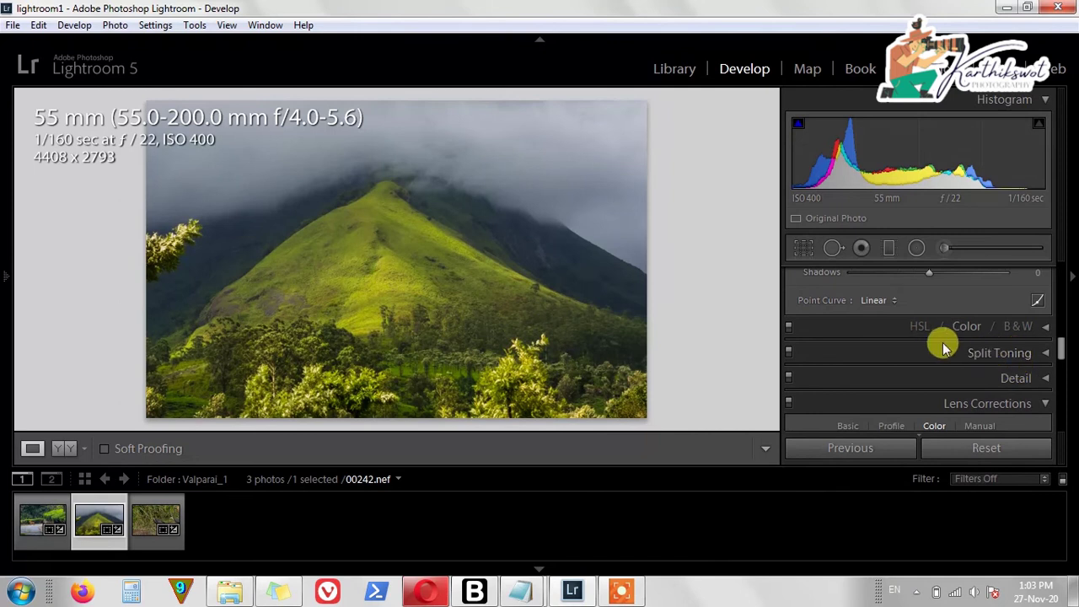
{"action": "left_click", "coordinate": [1047, 329]}
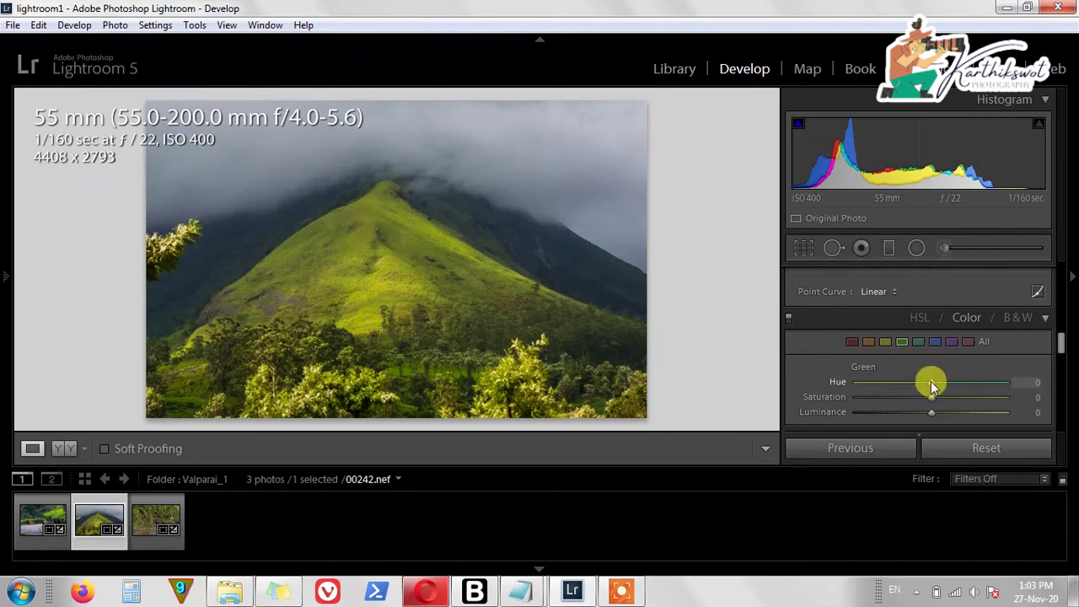
{"action": "left_click_drag", "start_coordinate": [933, 381], "coordinate": [1005, 386]}
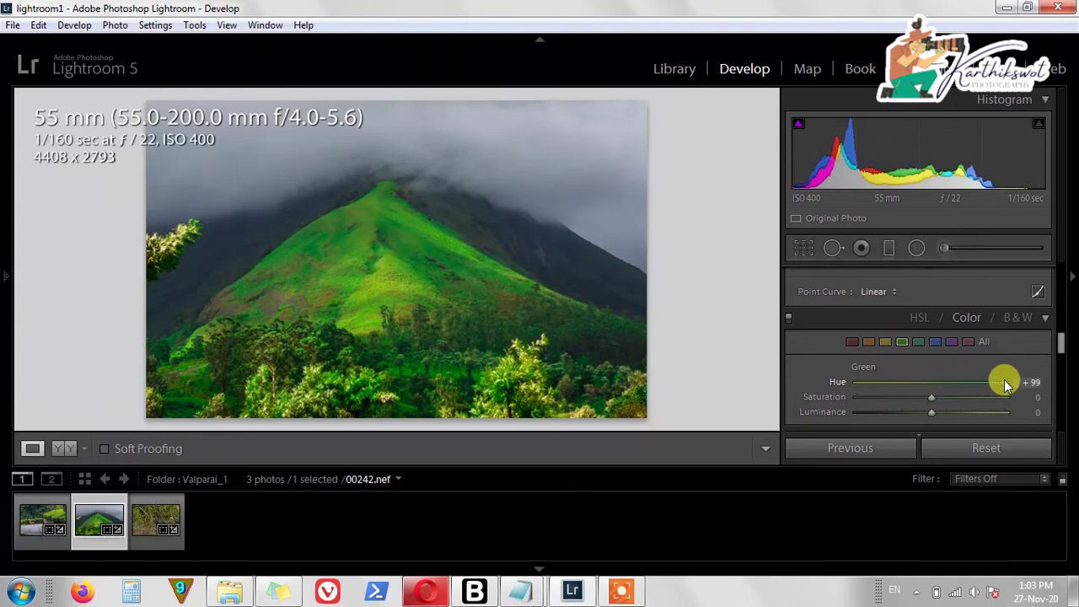
{"action": "left_click_drag", "start_coordinate": [1006, 385], "coordinate": [978, 386]}
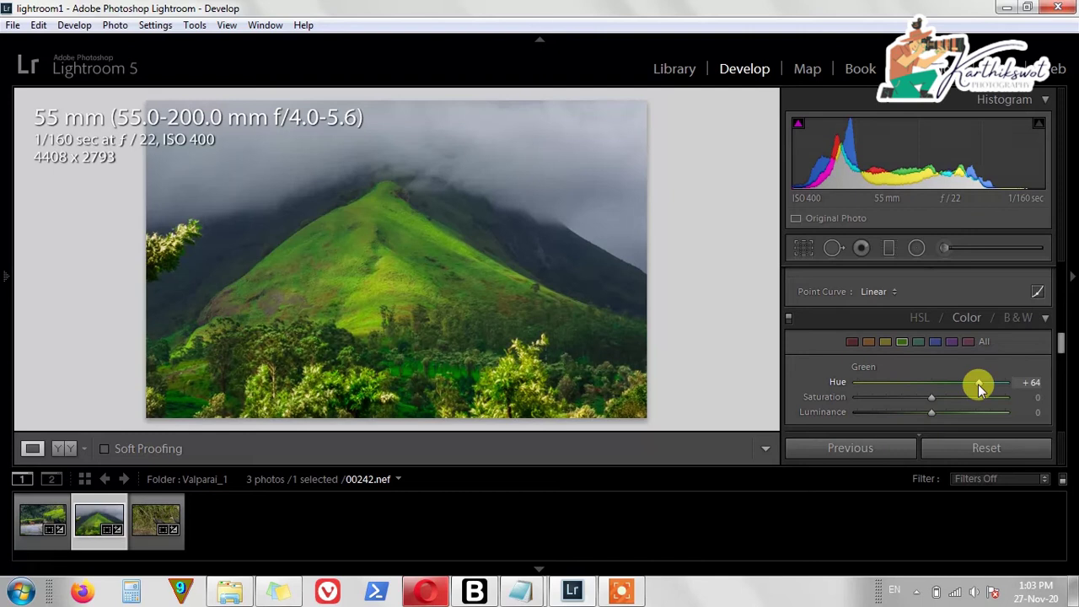
{"action": "left_click_drag", "start_coordinate": [980, 388], "coordinate": [974, 387]}
{"action": "left_click", "coordinate": [789, 319]}
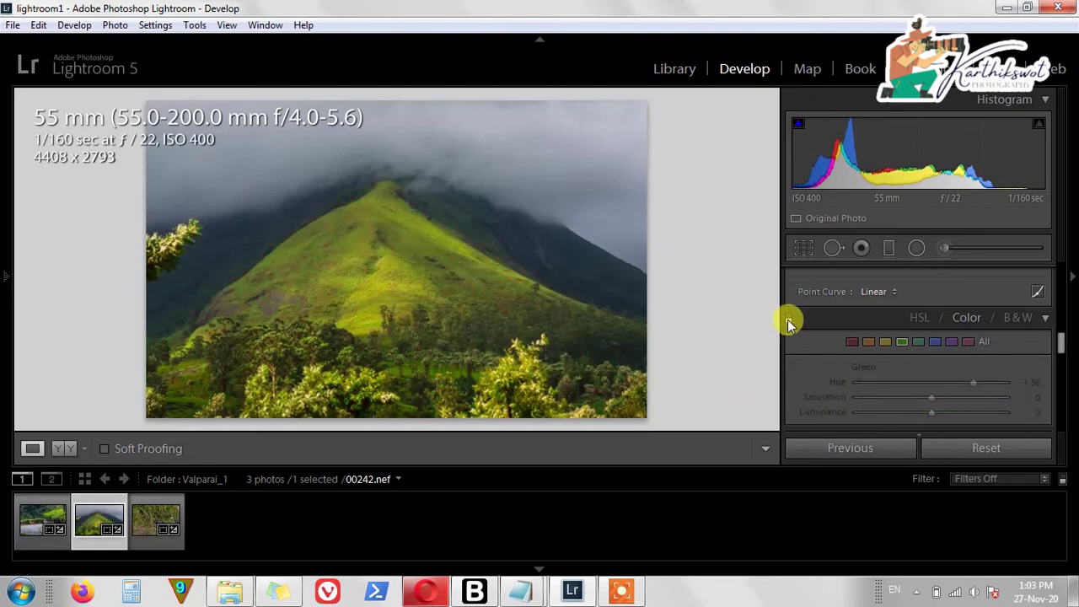
{"action": "left_click", "coordinate": [788, 319]}
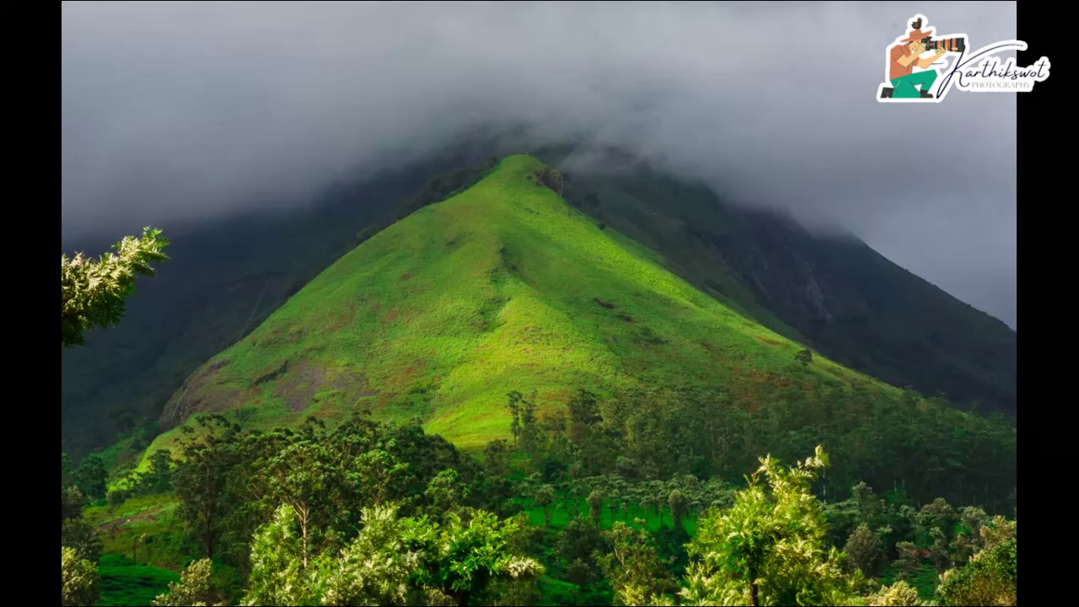
{"action": "key", "text": "Escape"}
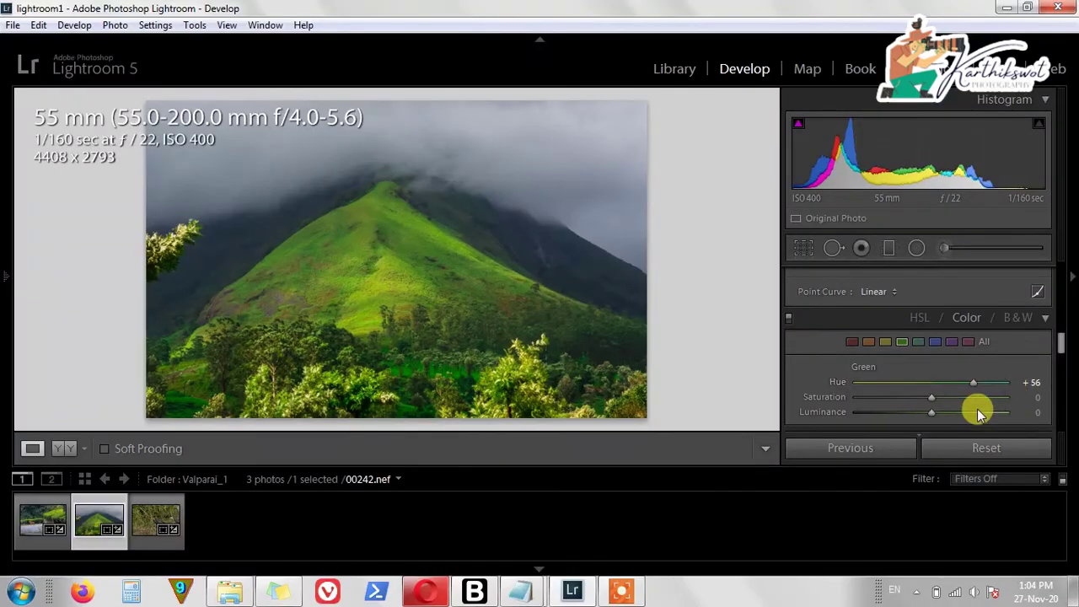
{"action": "left_click_drag", "start_coordinate": [970, 384], "coordinate": [961, 386]}
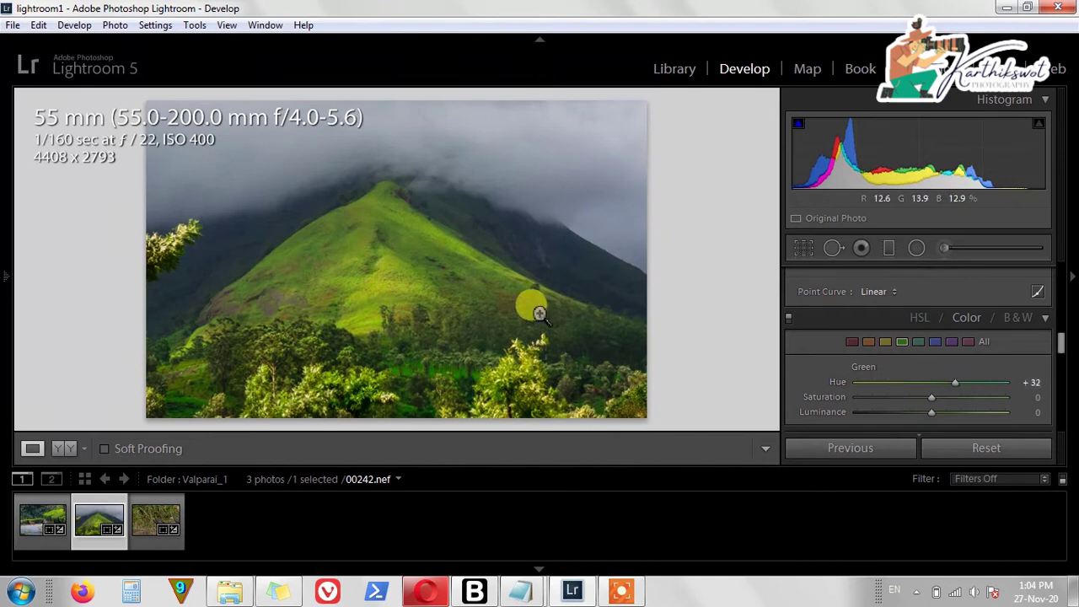
Set the green Luminance to -6 and the green Saturation to +4.
{"action": "key", "text": "ctrl+d"}
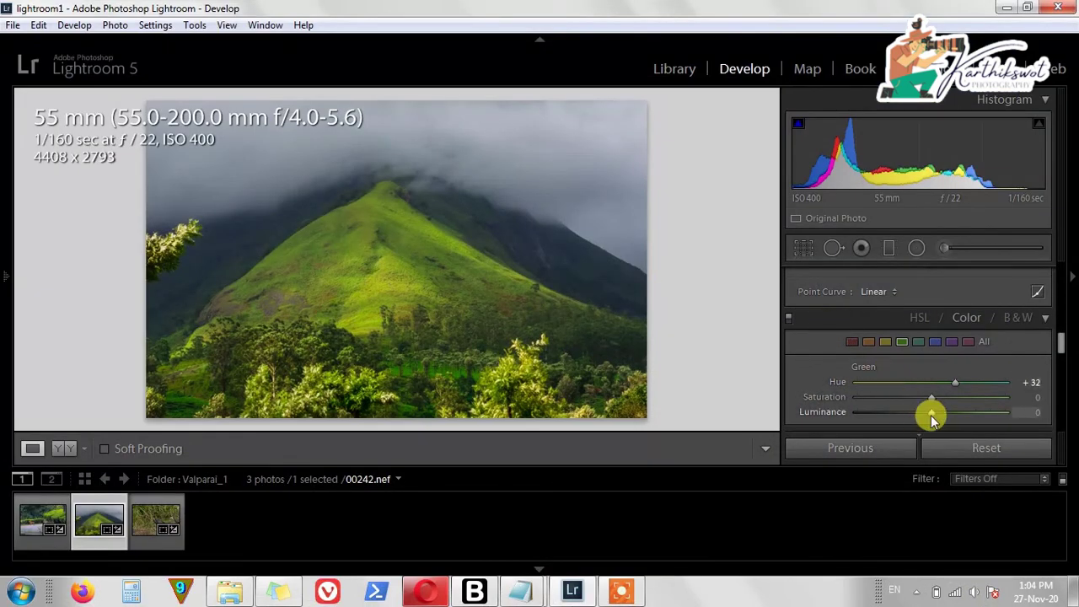
{"action": "left_click_drag", "start_coordinate": [932, 418], "coordinate": [928, 417]}
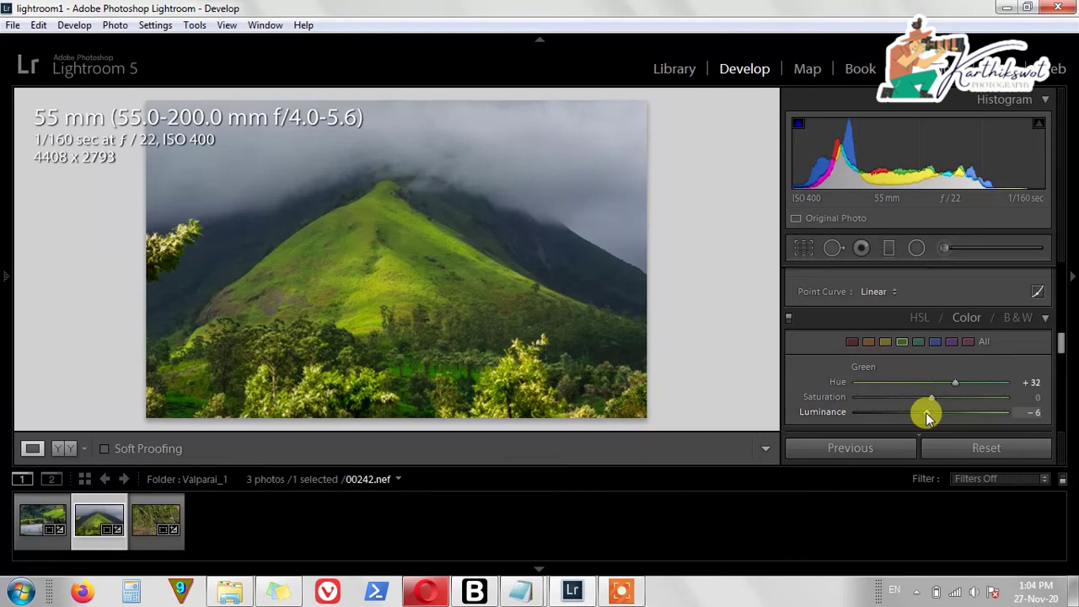
{"action": "left_click_drag", "start_coordinate": [933, 397], "coordinate": [936, 397]}
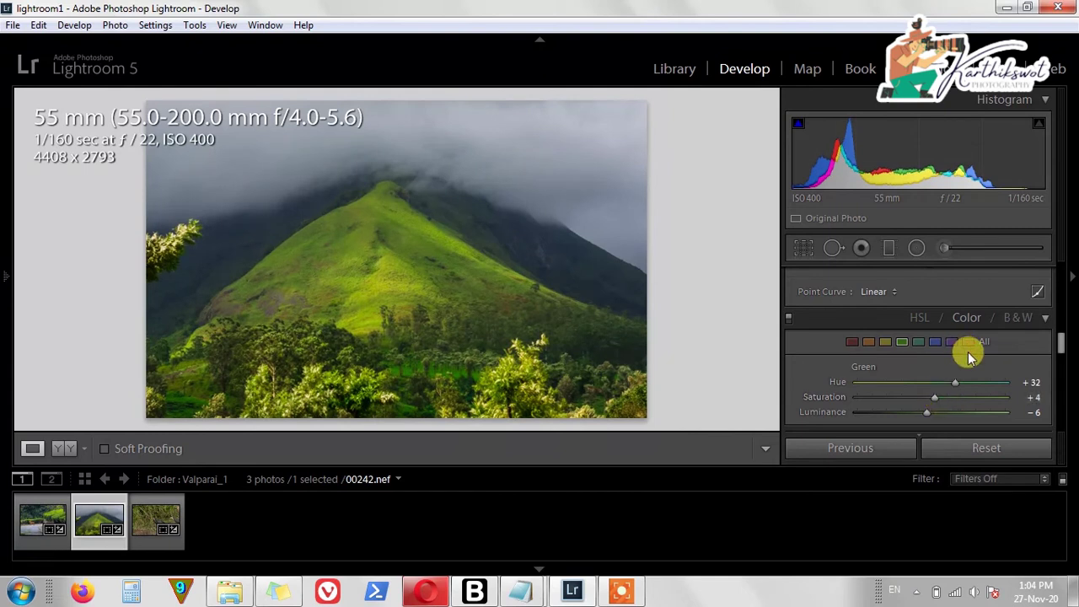
Set the Sharpening Masking to 100 while previewing the mask, and reduce the sharpening Amount to 5.
{"action": "scroll", "coordinate": [968, 357], "scroll_direction": "down", "scroll_amount": 2}
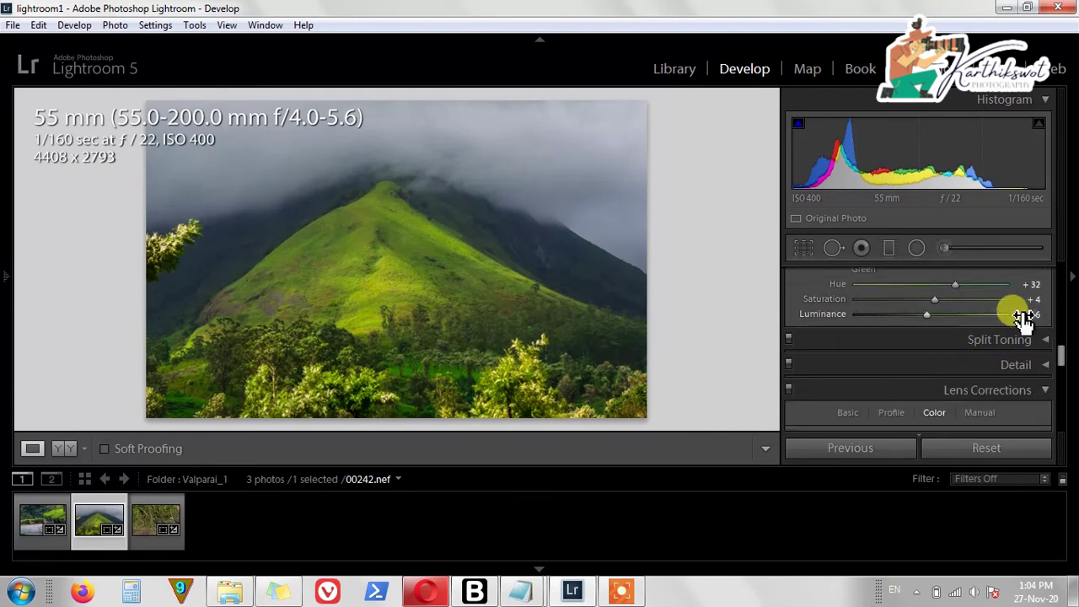
{"action": "left_click", "coordinate": [1042, 366]}
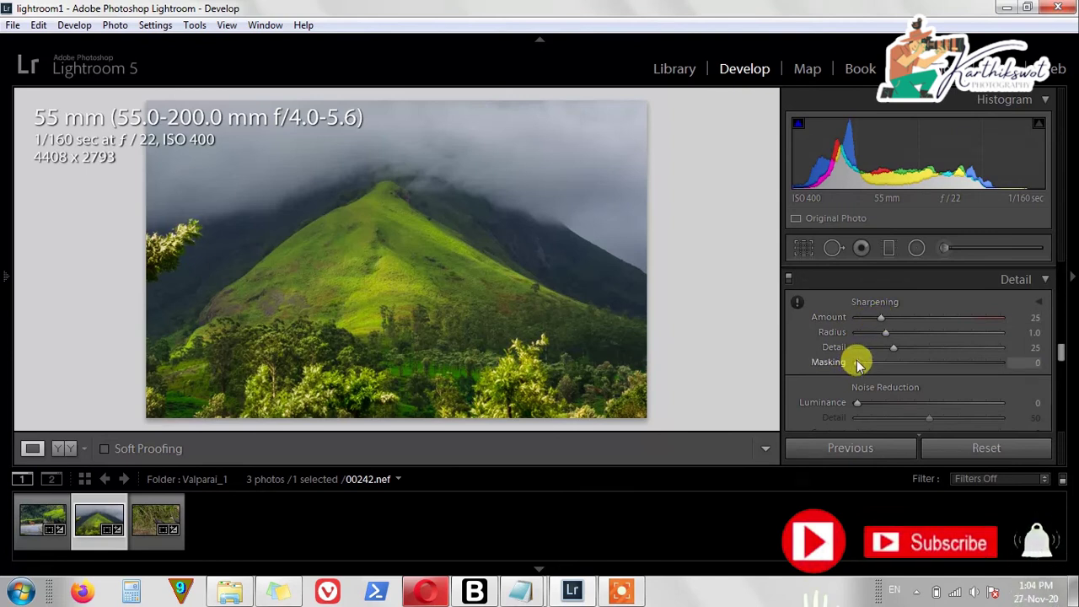
{"action": "left_click_drag", "start_coordinate": [858, 363], "coordinate": [1013, 364]}
{"action": "key", "text": "alt"}
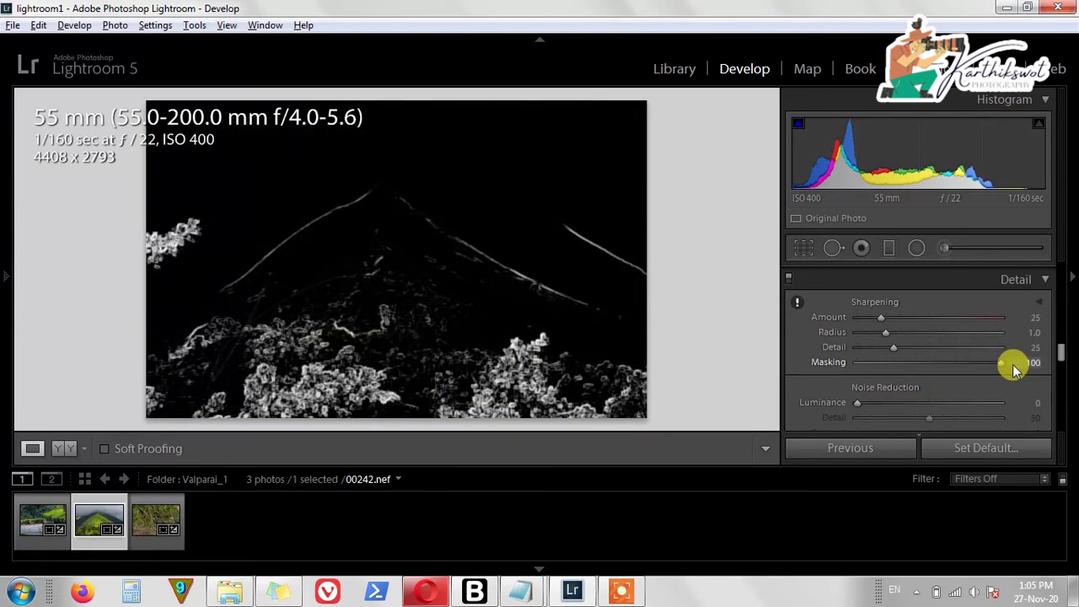
{"action": "left_click_drag", "start_coordinate": [1012, 364], "coordinate": [1012, 364]}
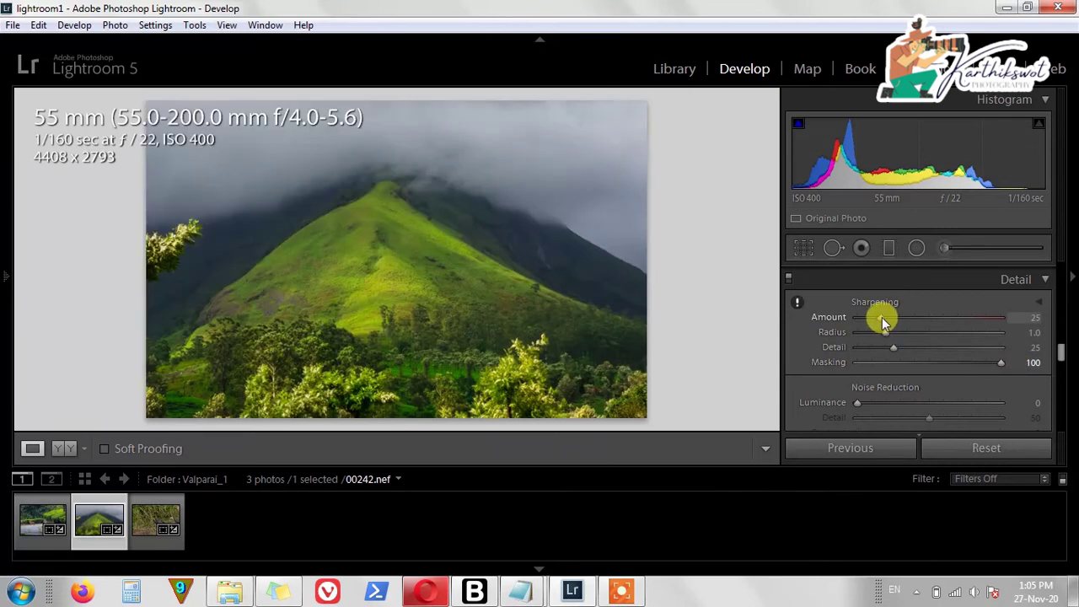
{"action": "left_click_drag", "start_coordinate": [882, 317], "coordinate": [863, 317]}
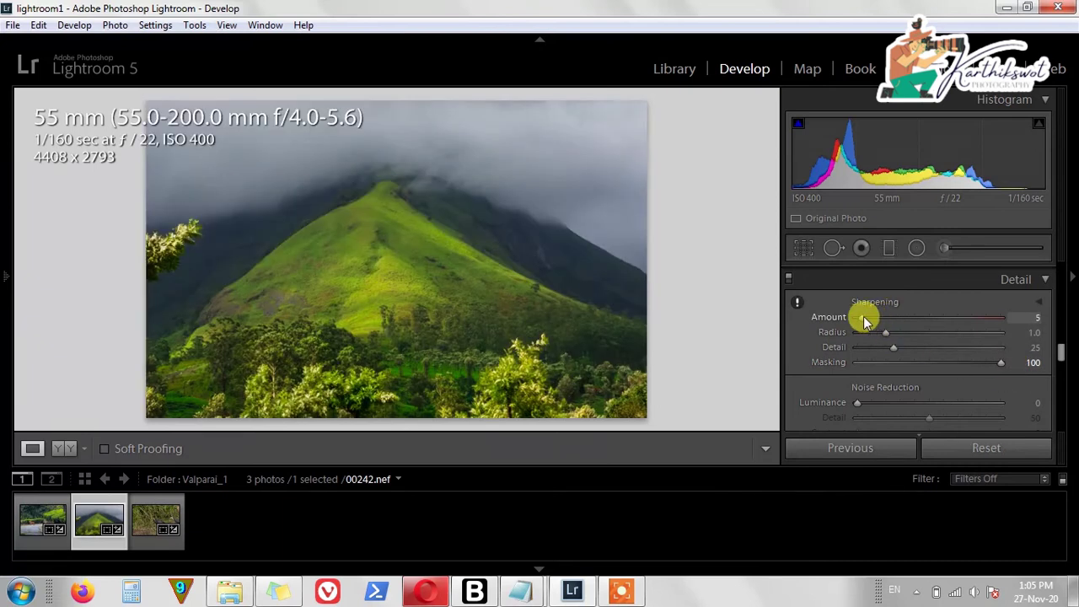
Set the Luminance noise reduction to 15 while checking the clouds and mountain slope at full magnification.
{"action": "left_click", "coordinate": [308, 221]}
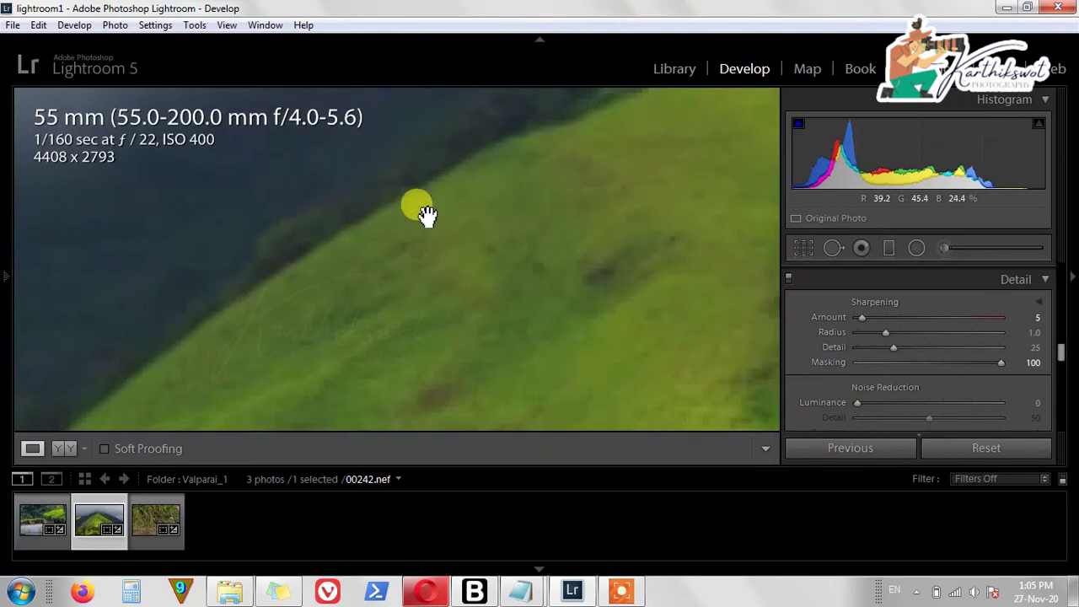
{"action": "left_click_drag", "start_coordinate": [393, 224], "coordinate": [493, 394]}
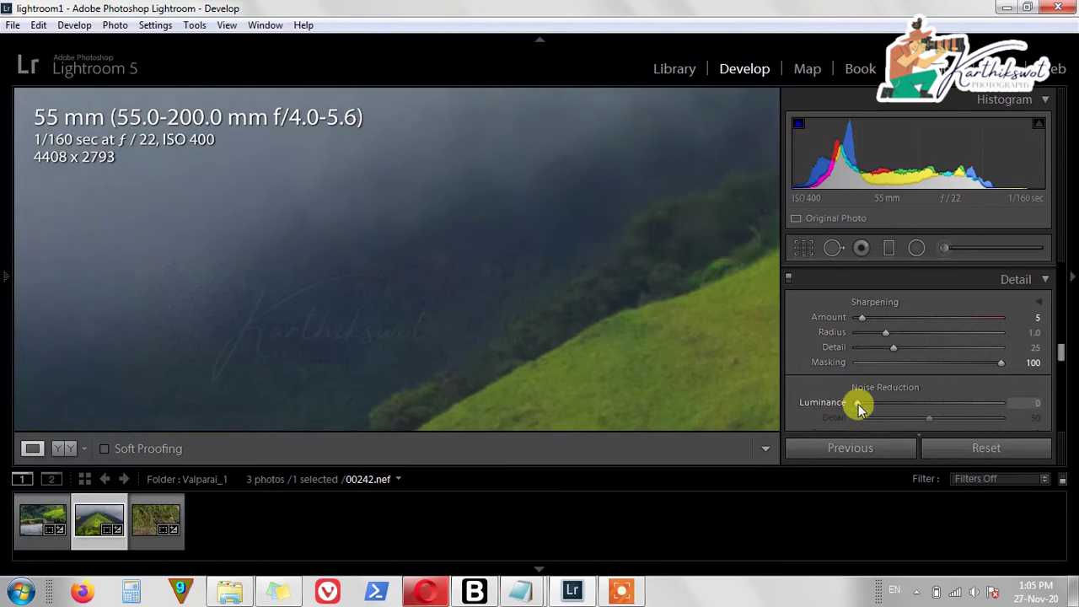
{"action": "left_click_drag", "start_coordinate": [859, 409], "coordinate": [881, 411]}
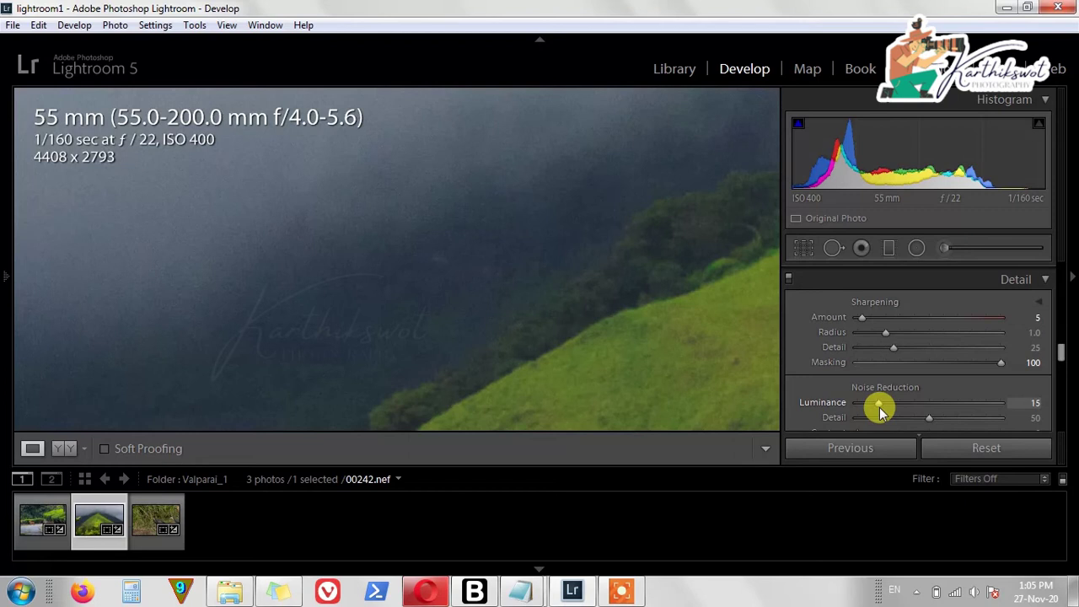
{"action": "left_click", "coordinate": [606, 281]}
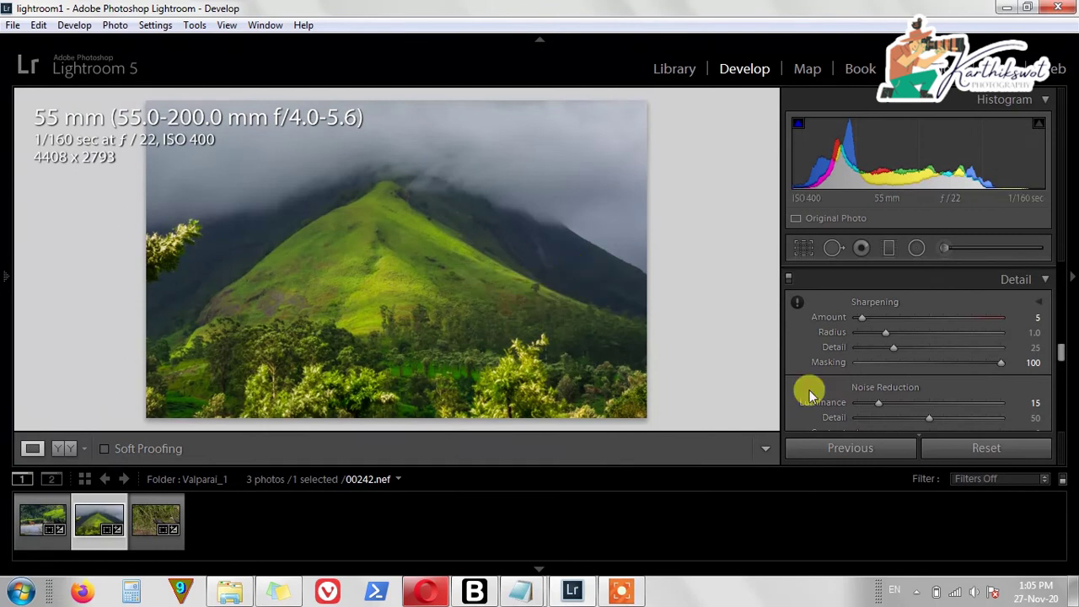
Review the Detail settings and compare the finished mountain photo side by side with its original.
{"action": "scroll", "coordinate": [985, 350], "scroll_direction": "down", "scroll_amount": 5}
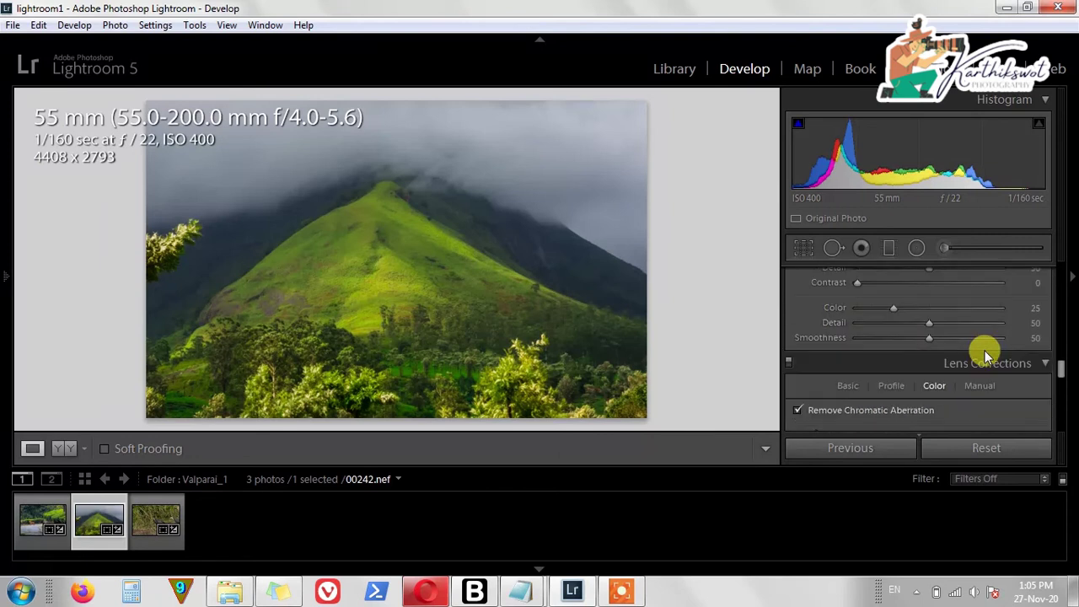
{"action": "scroll", "coordinate": [985, 351], "scroll_direction": "up", "scroll_amount": 5}
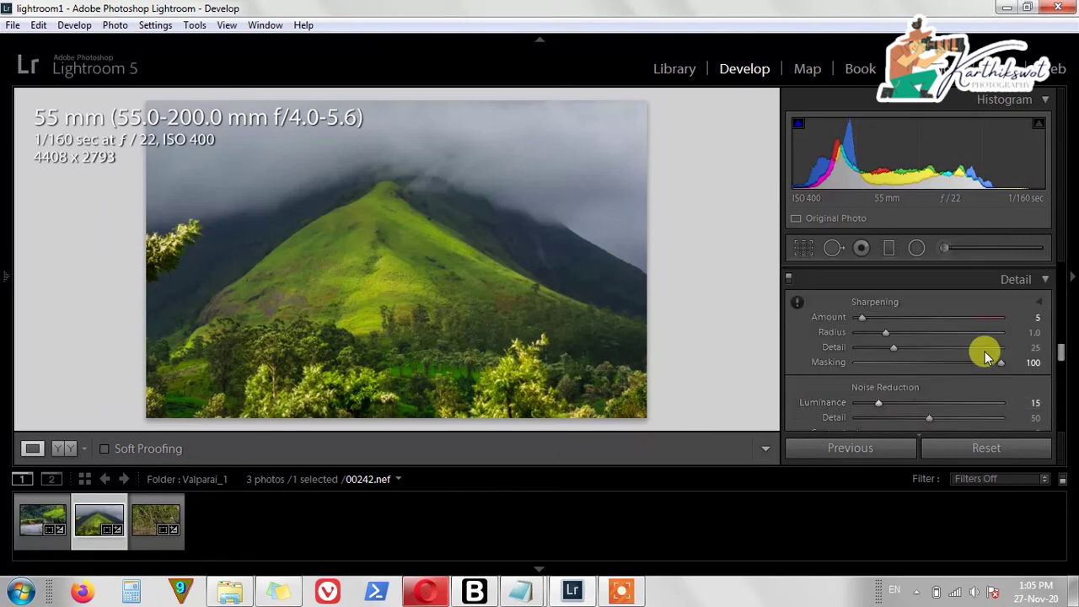
{"action": "left_click", "coordinate": [59, 449]}
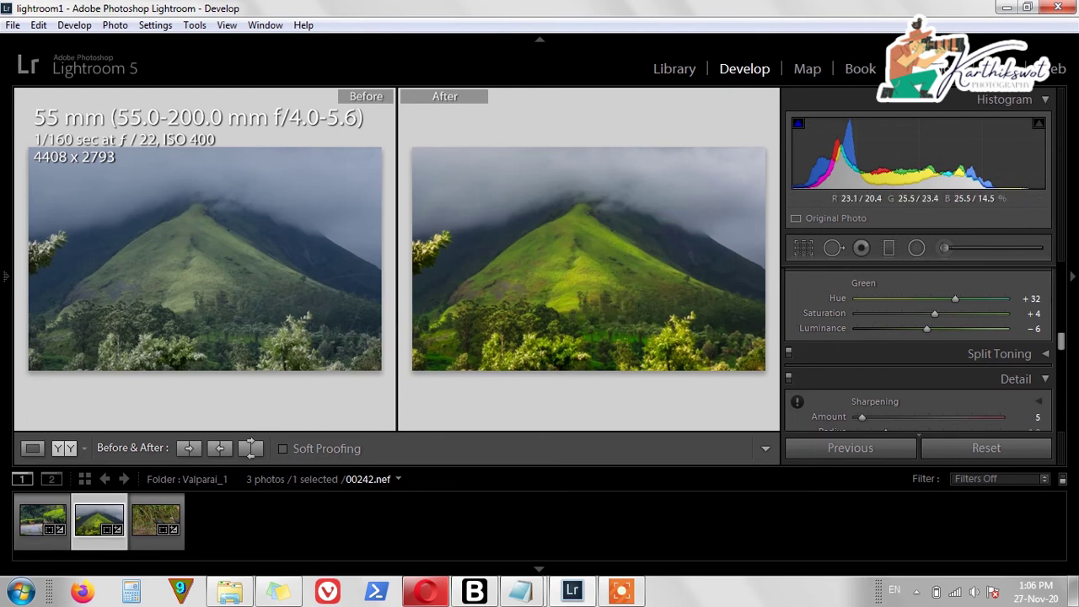
Preview the edited mountain photo full screen and return to the single-photo view.
{"action": "key", "text": "ctrl+Return"}
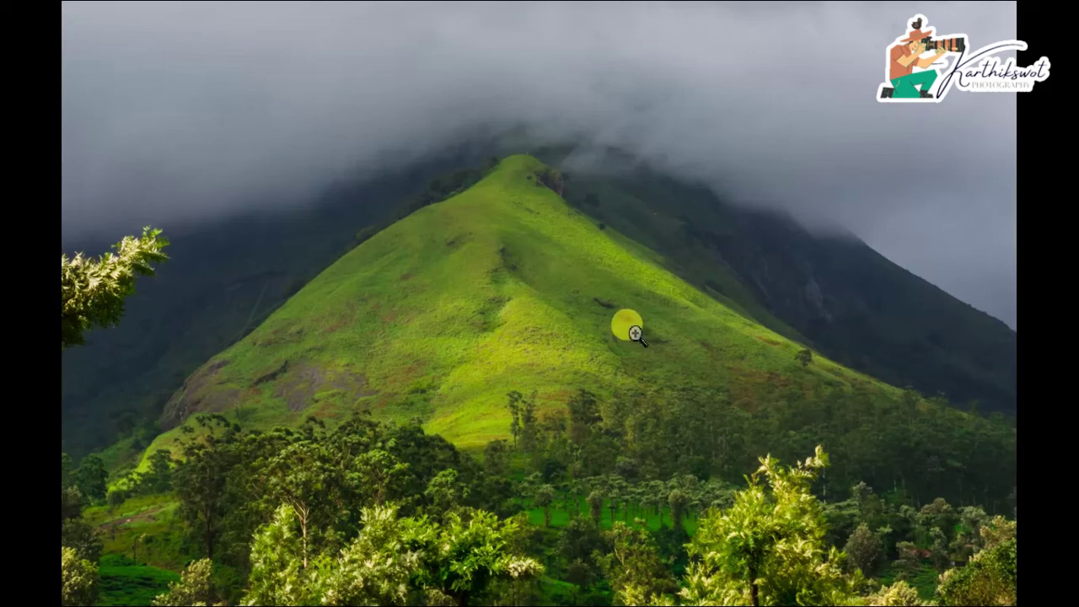
{"action": "key", "text": "Escape"}
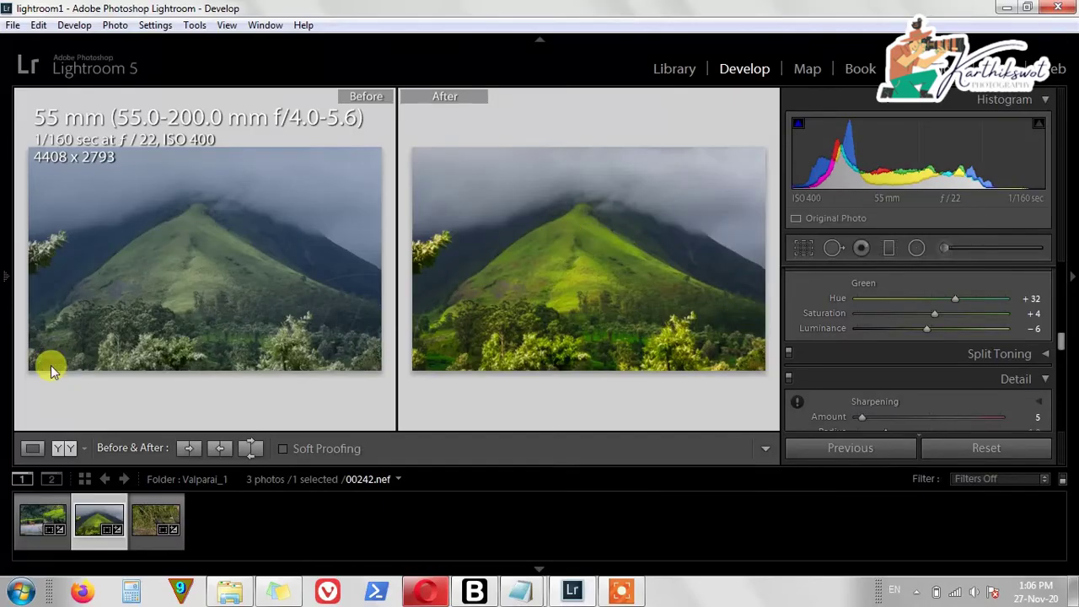
{"action": "left_click", "coordinate": [34, 449]}
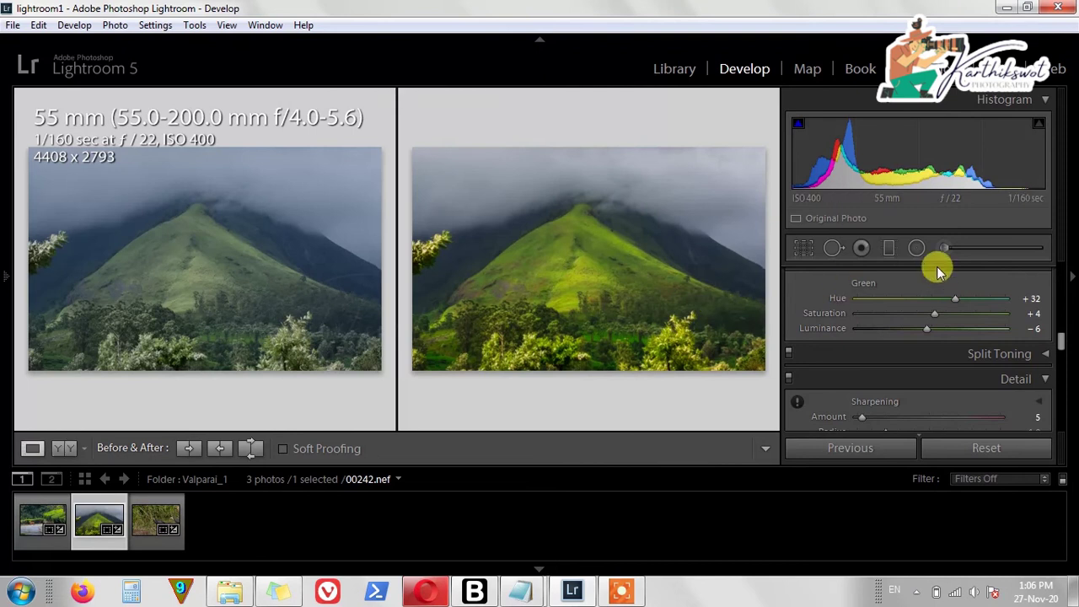
Add a graduated filter from the top of the sky down to the upper slope with Highlights -100 and Contrast 100.
{"action": "left_click", "coordinate": [890, 248]}
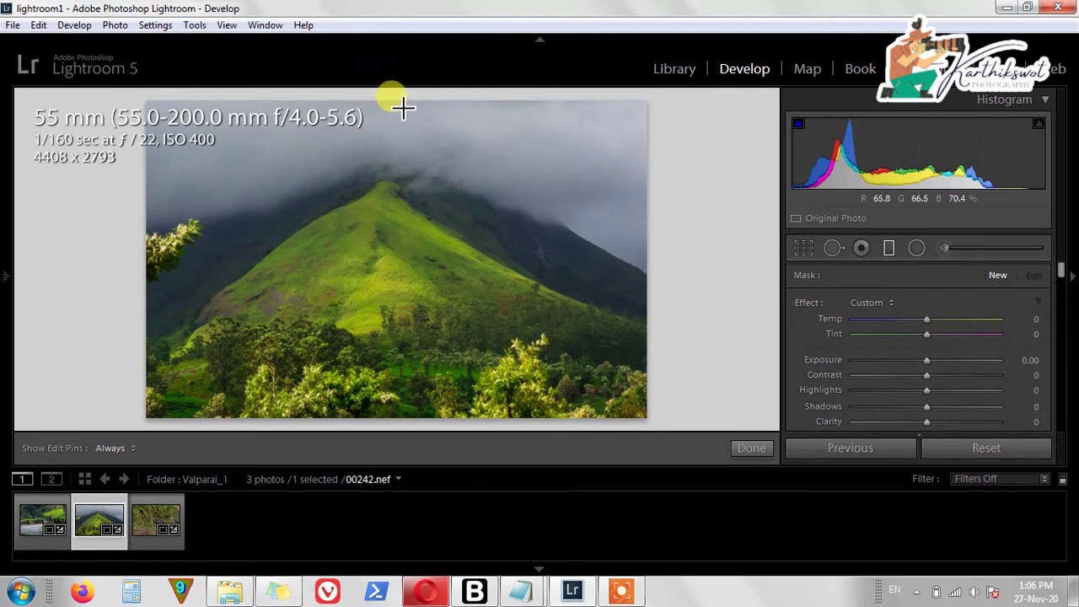
{"action": "left_click_drag", "start_coordinate": [392, 98], "coordinate": [394, 231]}
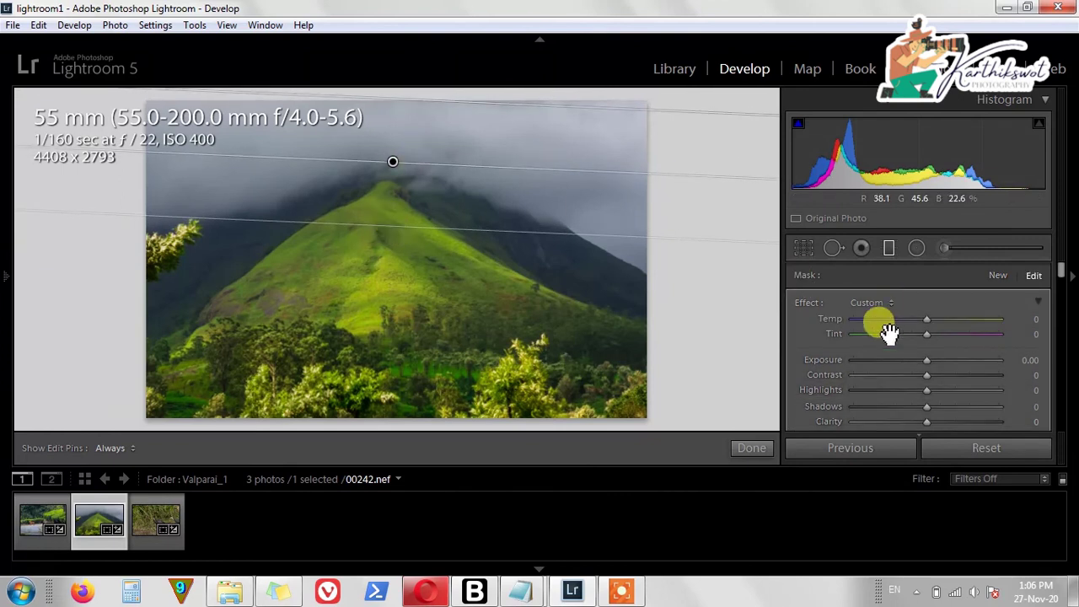
{"action": "left_click_drag", "start_coordinate": [925, 398], "coordinate": [848, 402]}
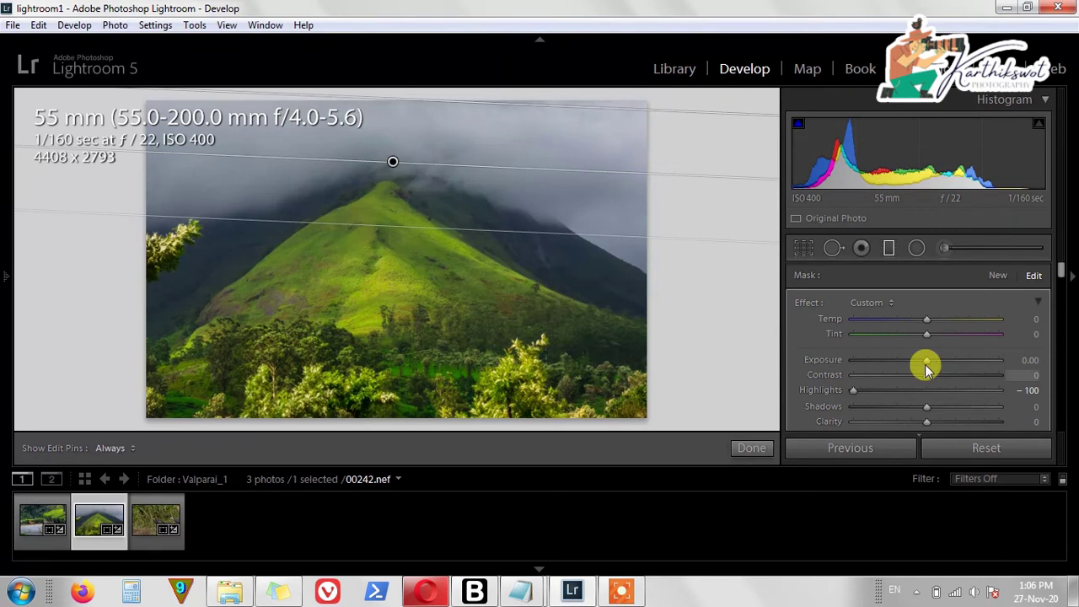
{"action": "left_click_drag", "start_coordinate": [928, 375], "coordinate": [1010, 384]}
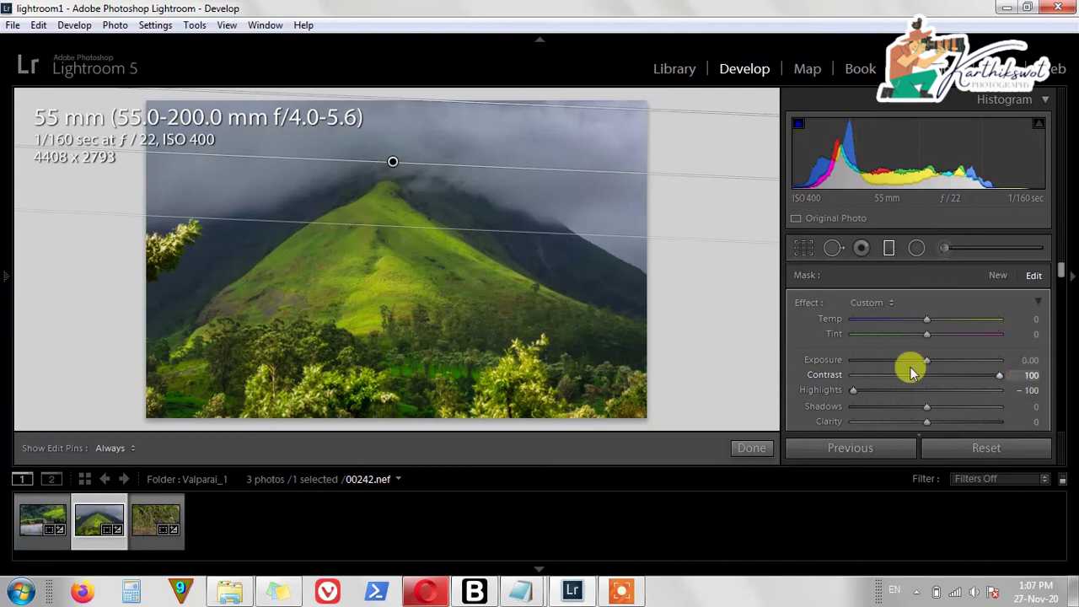
Set the graduated filter's Exposure to -0.11 and its Clarity to 23.
{"action": "left_click_drag", "start_coordinate": [930, 362], "coordinate": [909, 370]}
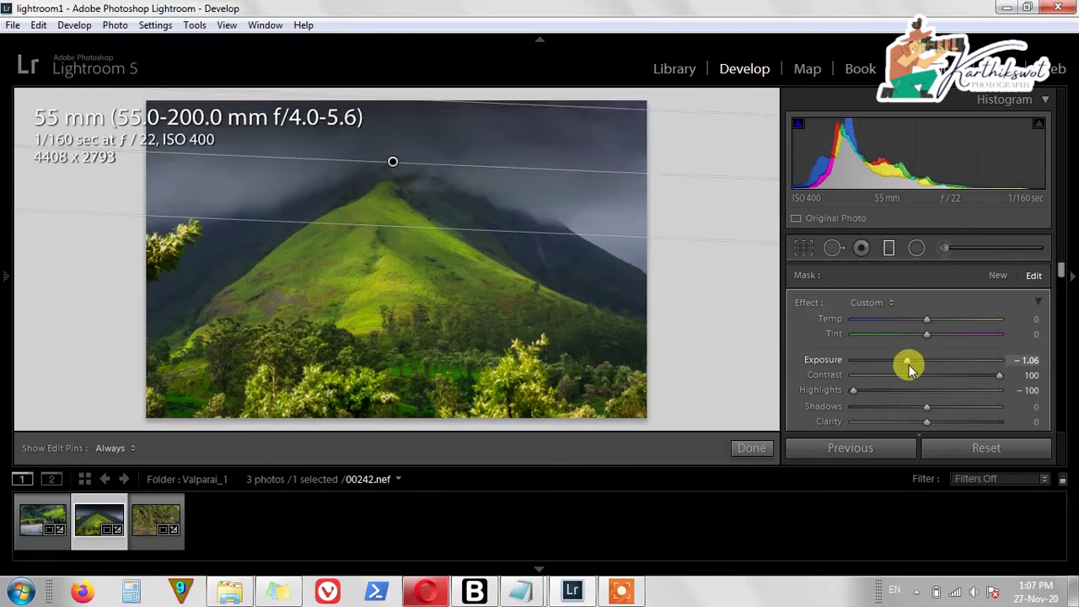
{"action": "left_click_drag", "start_coordinate": [909, 369], "coordinate": [927, 365]}
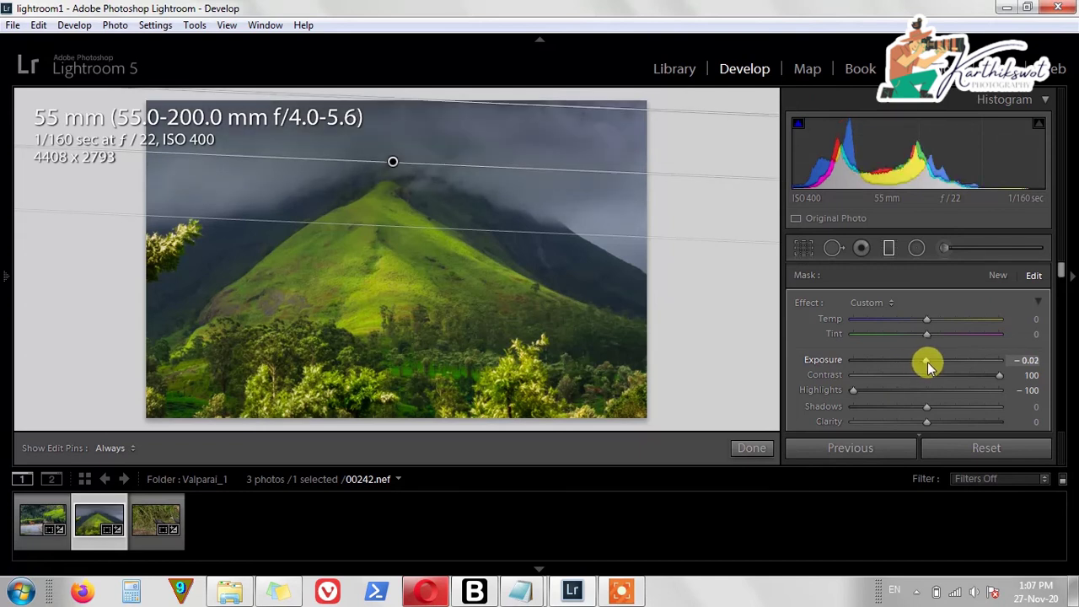
{"action": "left_click_drag", "start_coordinate": [928, 365], "coordinate": [925, 365]}
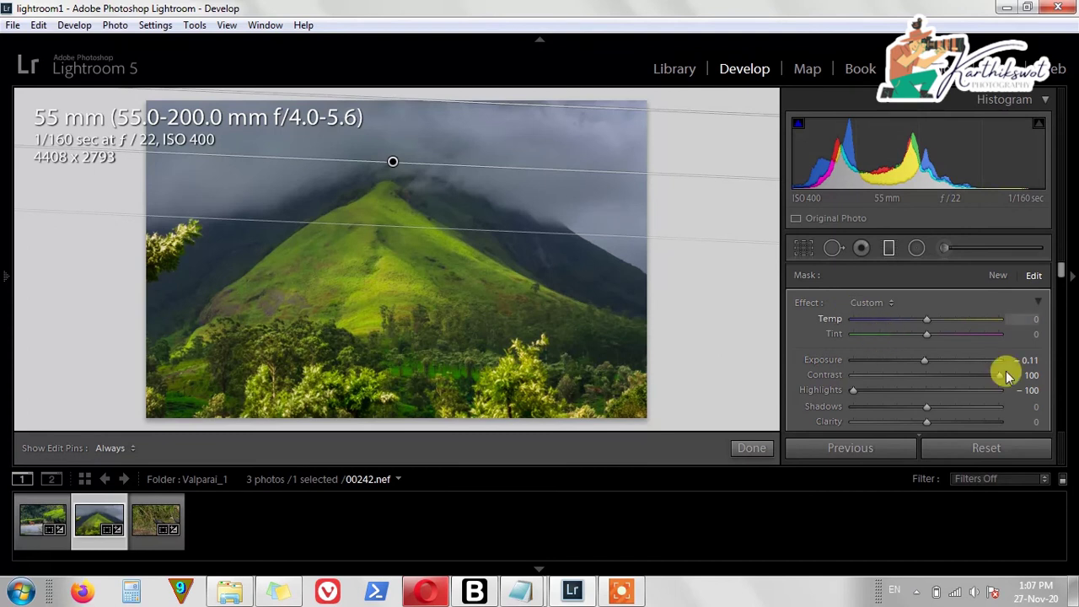
{"action": "scroll", "coordinate": [1012, 375], "scroll_direction": "down", "scroll_amount": 2}
{"action": "left_click_drag", "start_coordinate": [1023, 379], "coordinate": [945, 377]}
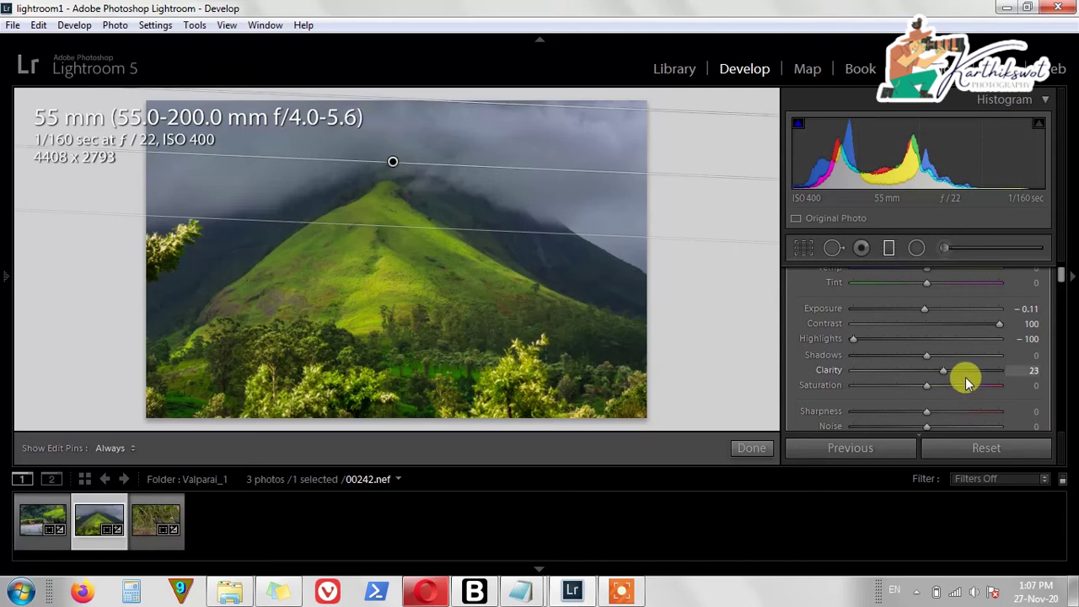
Try a blue tint (hue 230, saturation 50%) and a golden one (hue 50, saturation 100%) on the graduated filter, and clear the tint.
{"action": "scroll", "coordinate": [966, 378], "scroll_direction": "down", "scroll_amount": 4}
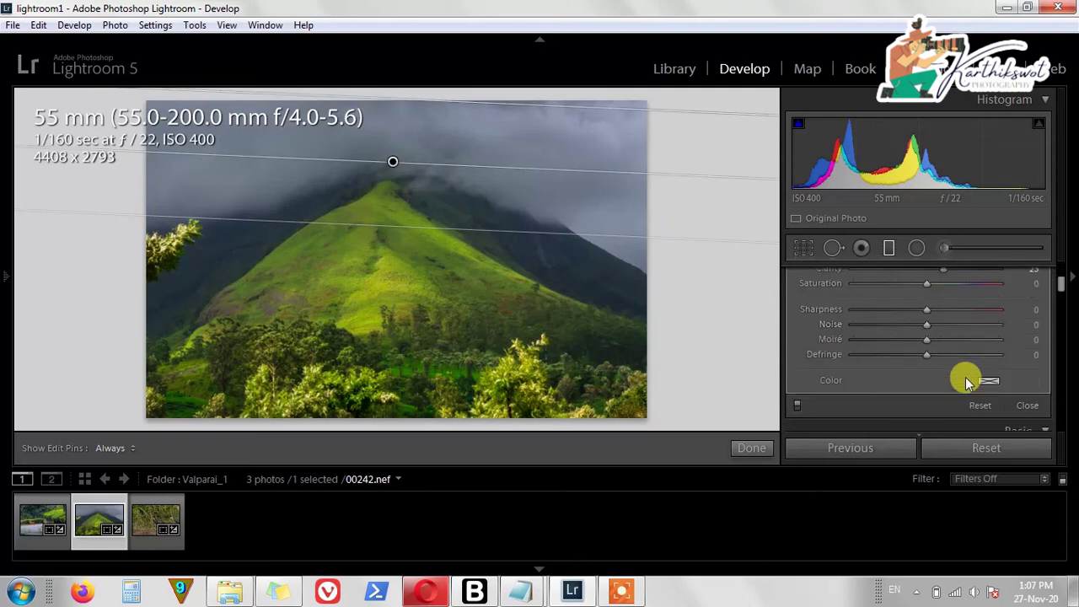
{"action": "scroll", "coordinate": [966, 381], "scroll_direction": "down", "scroll_amount": 2}
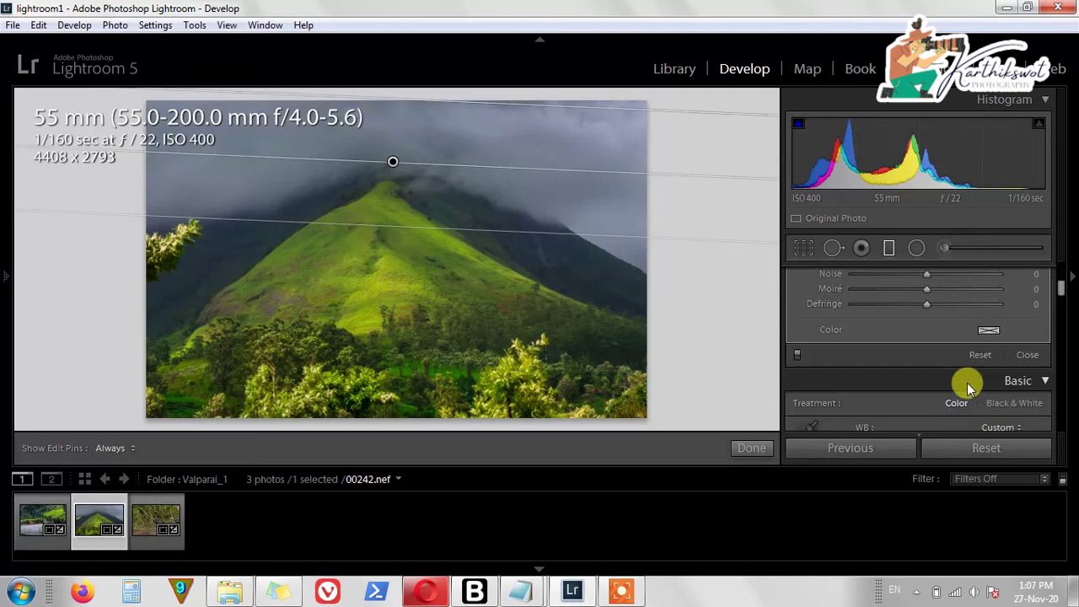
{"action": "left_click", "coordinate": [990, 332]}
{"action": "left_click", "coordinate": [841, 305]}
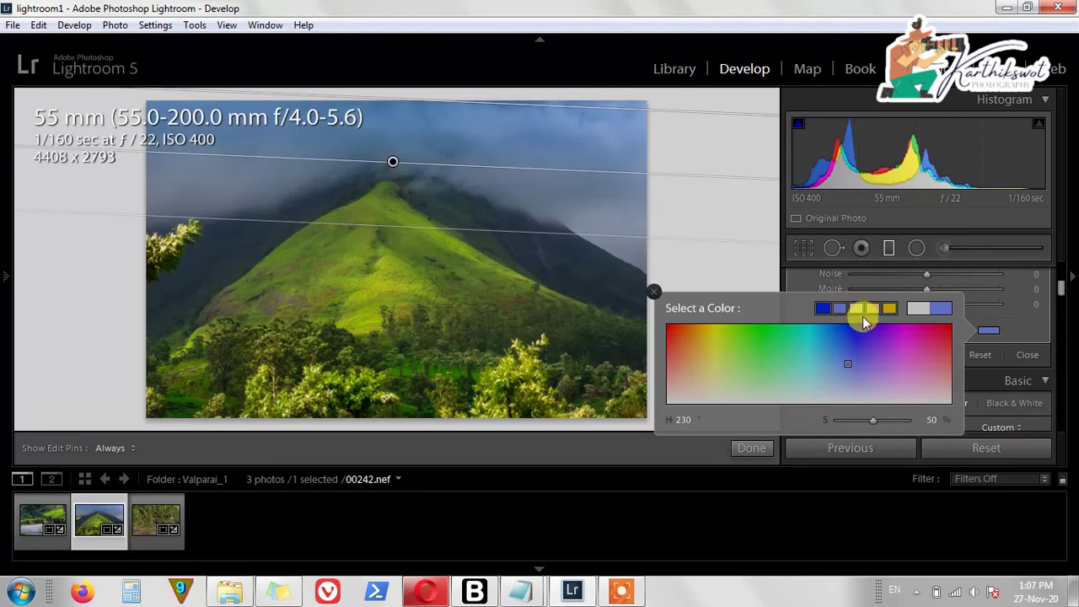
{"action": "left_click", "coordinate": [889, 307]}
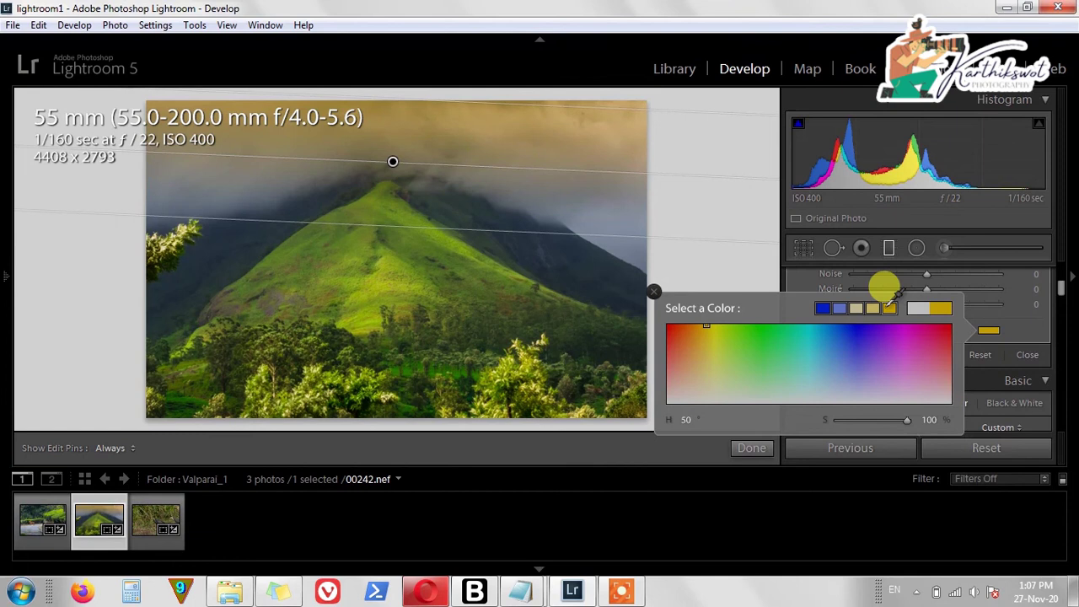
{"action": "left_click", "coordinate": [841, 306]}
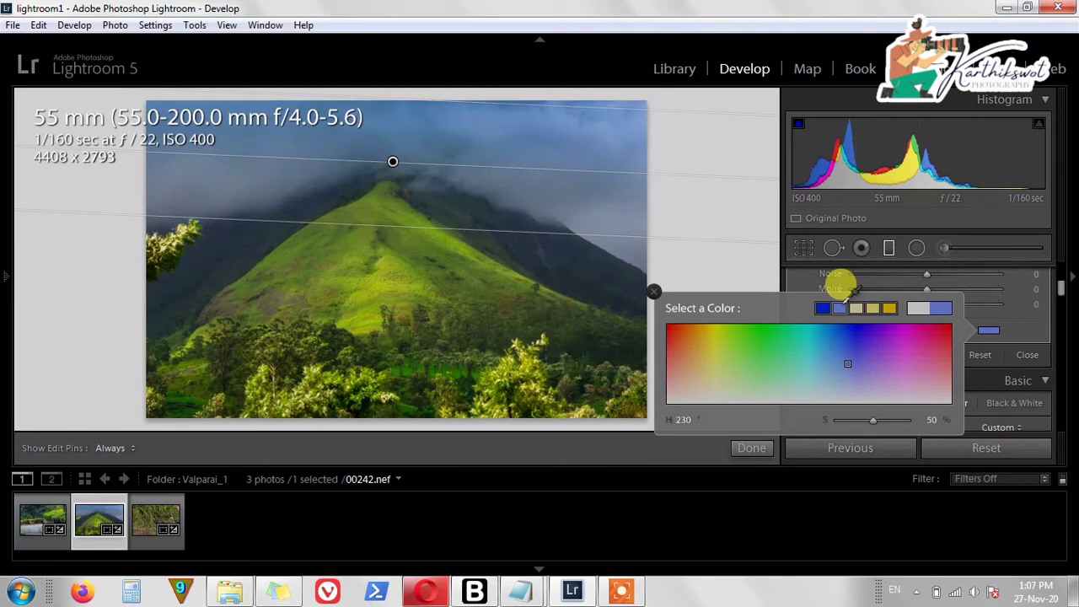
{"action": "left_click", "coordinate": [921, 304]}
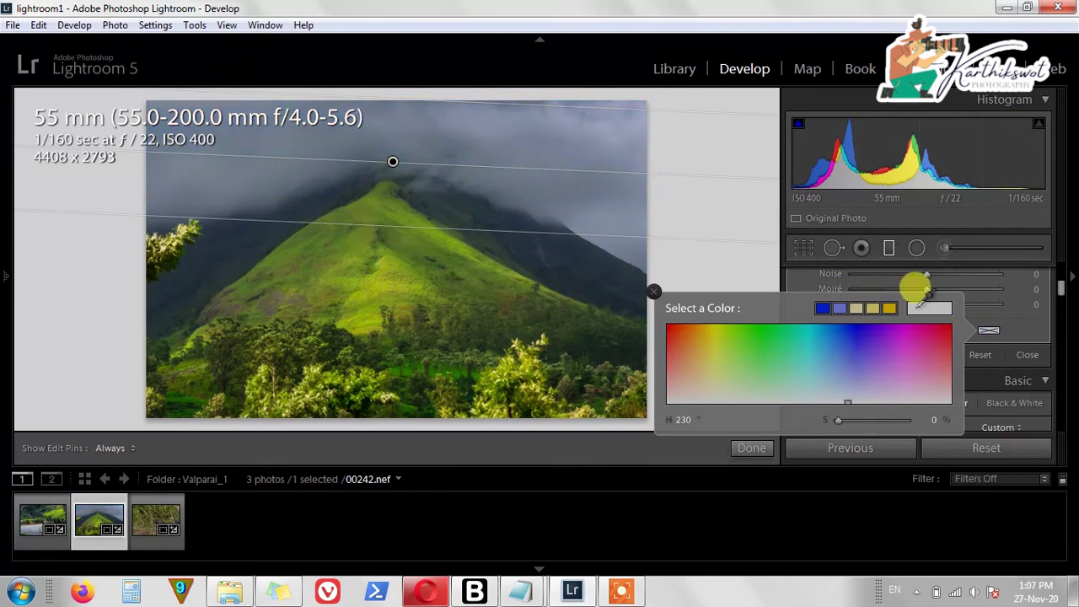
Tint the graduated filter a pale blue with hue 209 and saturation 8%.
{"action": "left_click", "coordinate": [840, 307]}
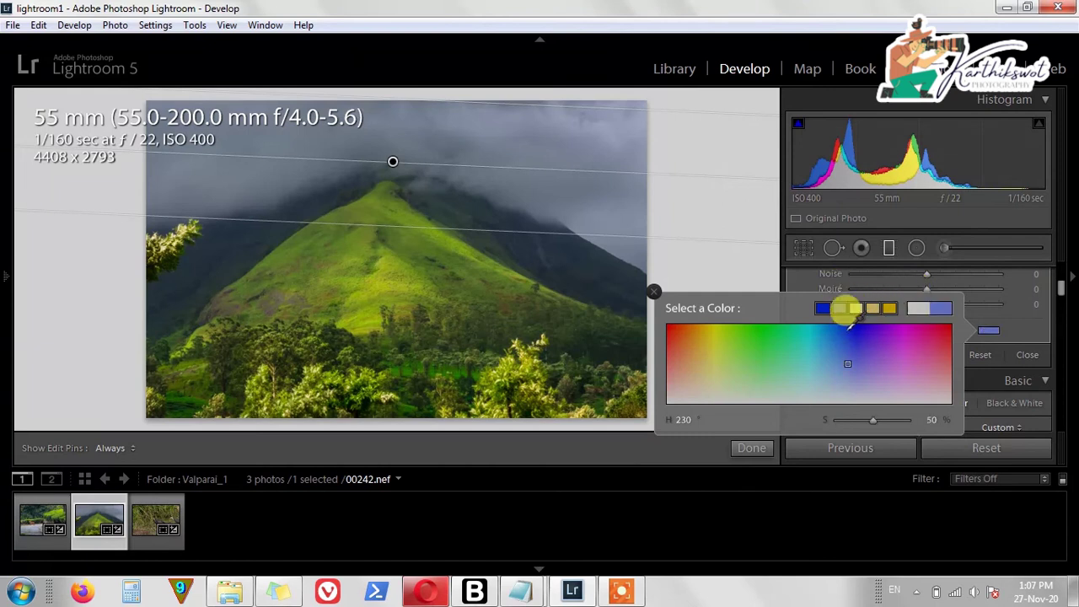
{"action": "mouse_move", "coordinate": [848, 361]}
{"action": "left_mouse_down"}
{"action": "mouse_move", "coordinate": [835, 380]}
{"action": "mouse_move", "coordinate": [843, 396]}
{"action": "mouse_move", "coordinate": [836, 380]}
{"action": "mouse_move", "coordinate": [832, 390]}
{"action": "left_mouse_up"}
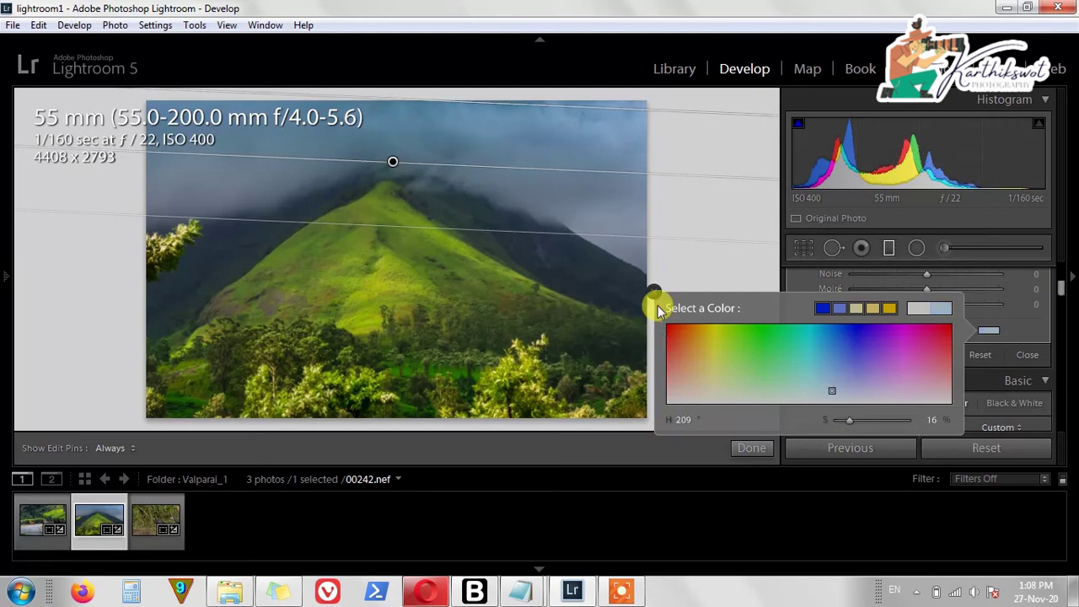
{"action": "left_click", "coordinate": [655, 293]}
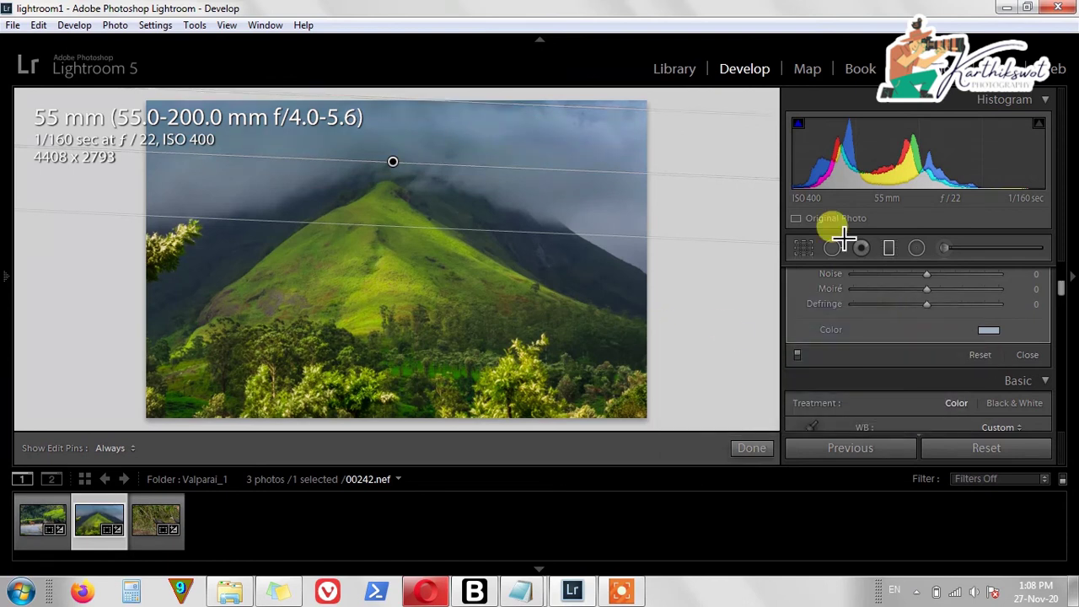
{"action": "scroll", "coordinate": [1036, 341], "scroll_direction": "up", "scroll_amount": 2}
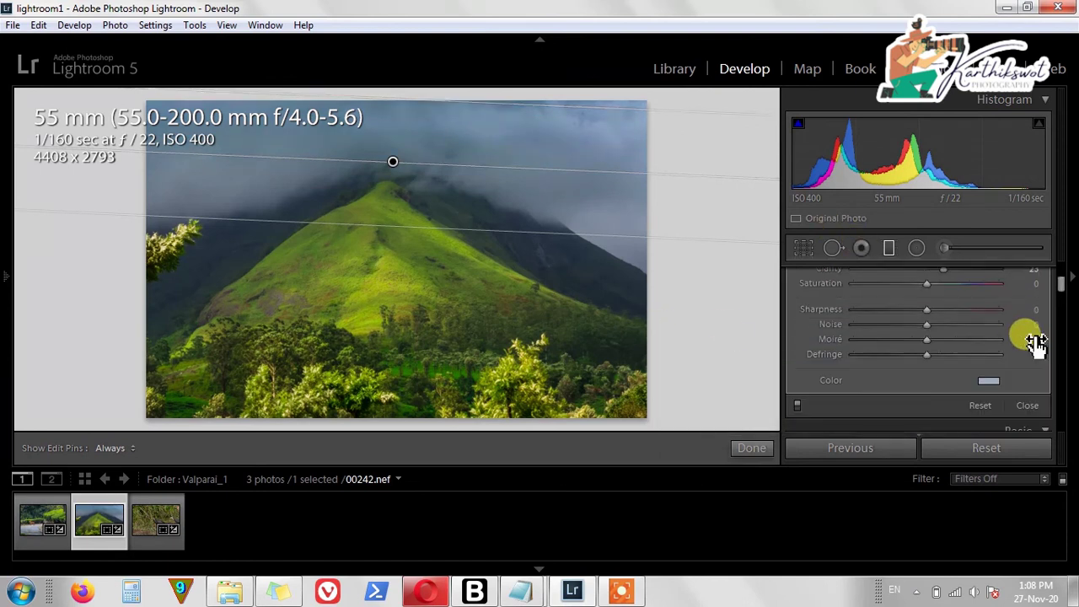
{"action": "left_click", "coordinate": [993, 380]}
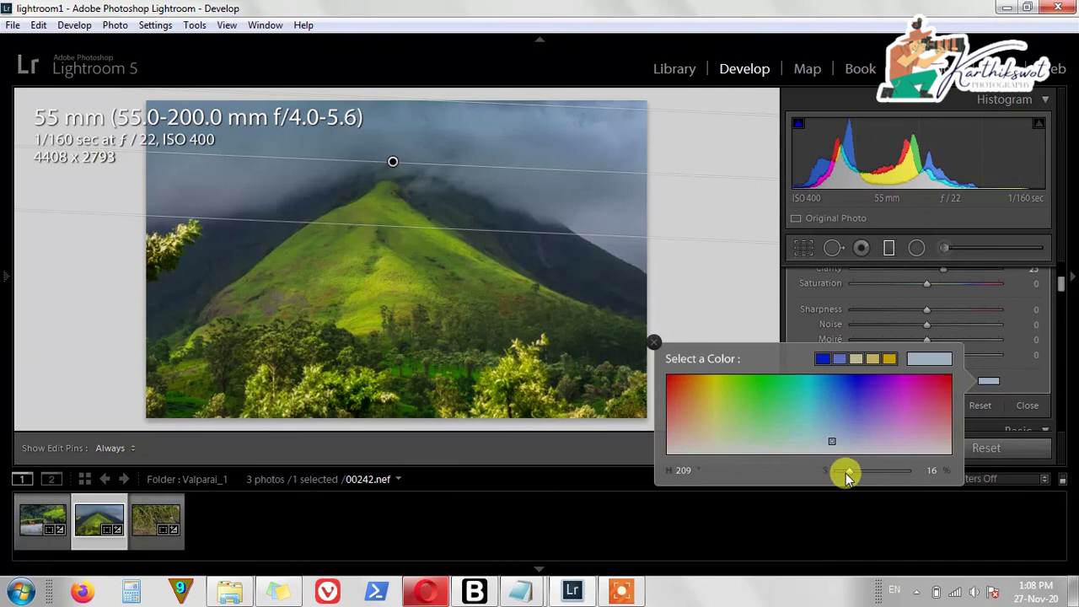
{"action": "left_click_drag", "start_coordinate": [848, 476], "coordinate": [840, 477]}
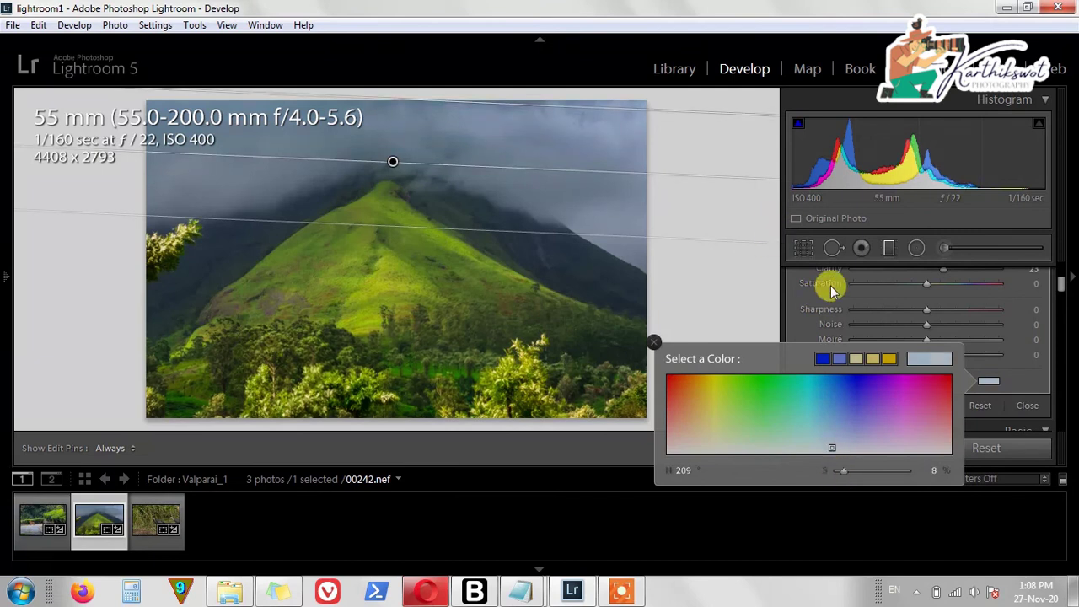
Extend the graduated filter slightly further down the mountain slope and finish editing it.
{"action": "left_click", "coordinate": [388, 250]}
{"action": "left_click_drag", "start_coordinate": [388, 253], "coordinate": [385, 247]}
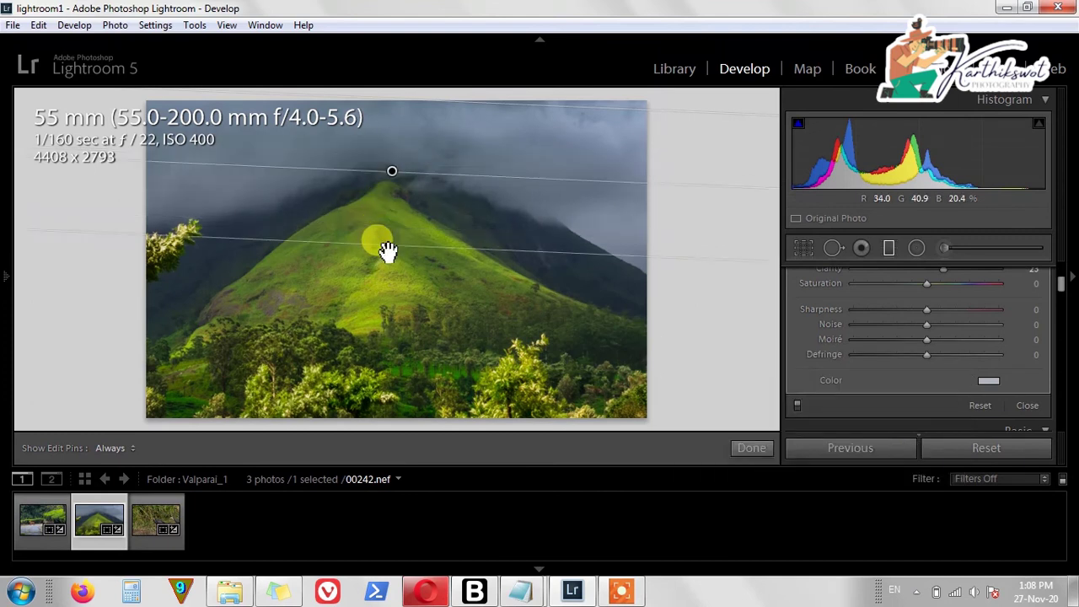
{"action": "left_click", "coordinate": [754, 448]}
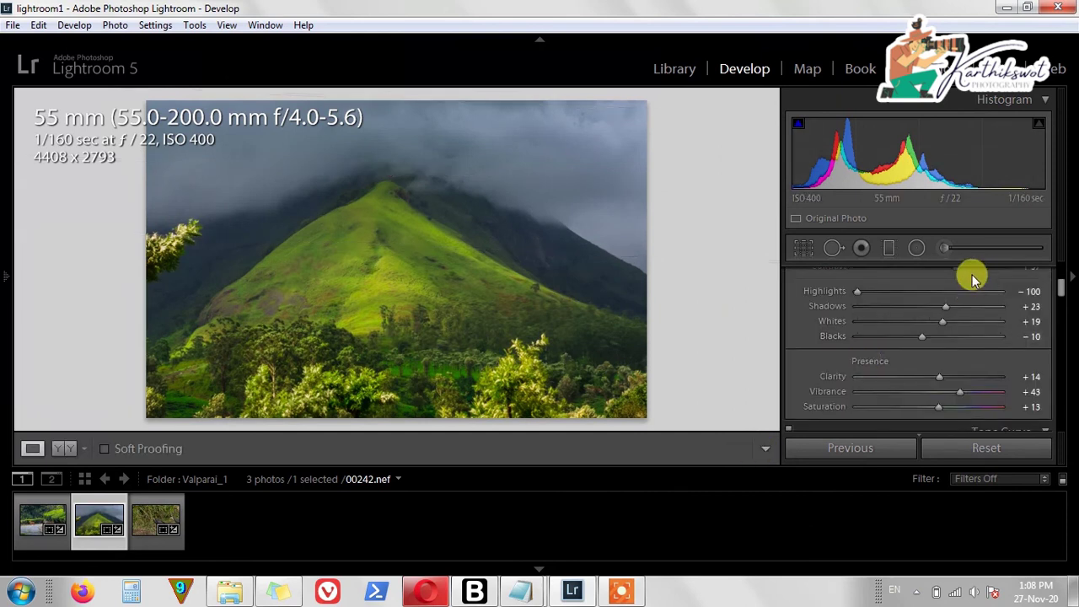
Reopen the graduated filter, switch its effect off and on to compare the sky, and close it.
{"action": "left_click", "coordinate": [889, 248]}
{"action": "scroll", "coordinate": [1040, 357], "scroll_direction": "down", "scroll_amount": 5}
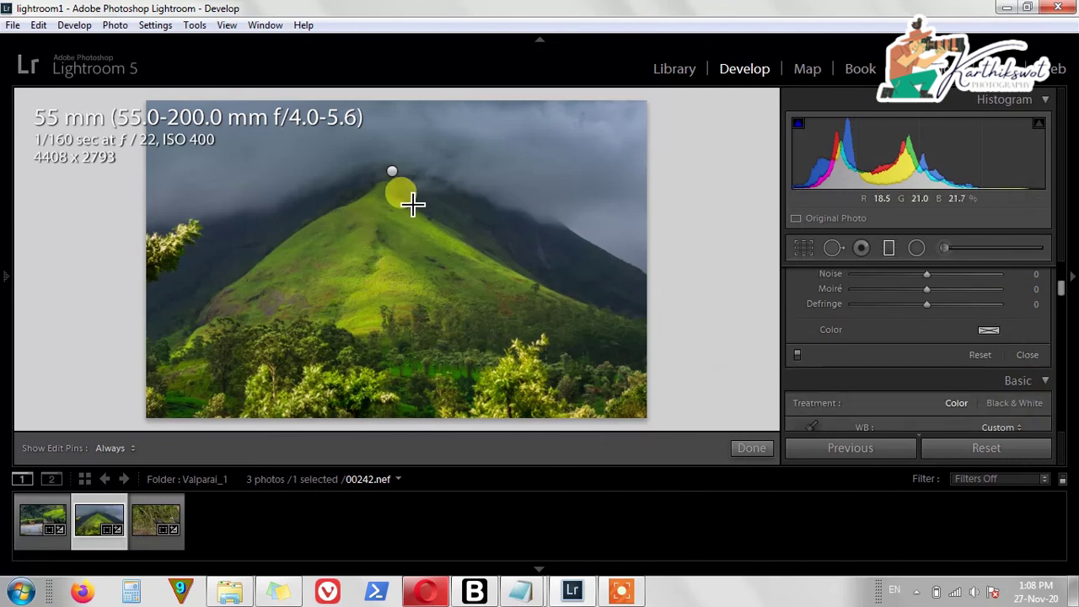
{"action": "left_click", "coordinate": [982, 332]}
{"action": "left_click", "coordinate": [797, 355]}
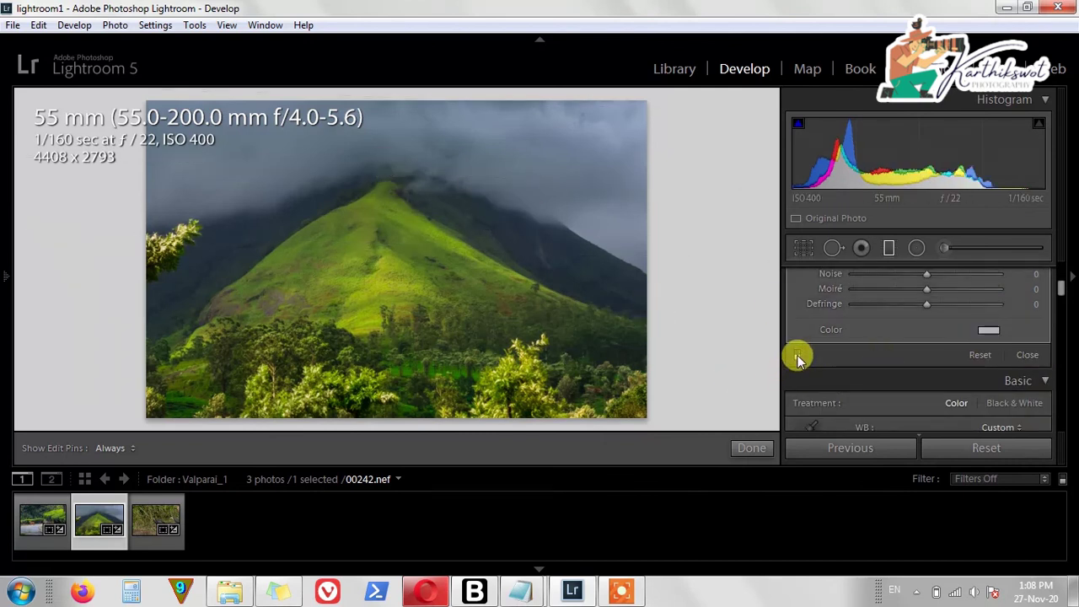
{"action": "left_click", "coordinate": [797, 355]}
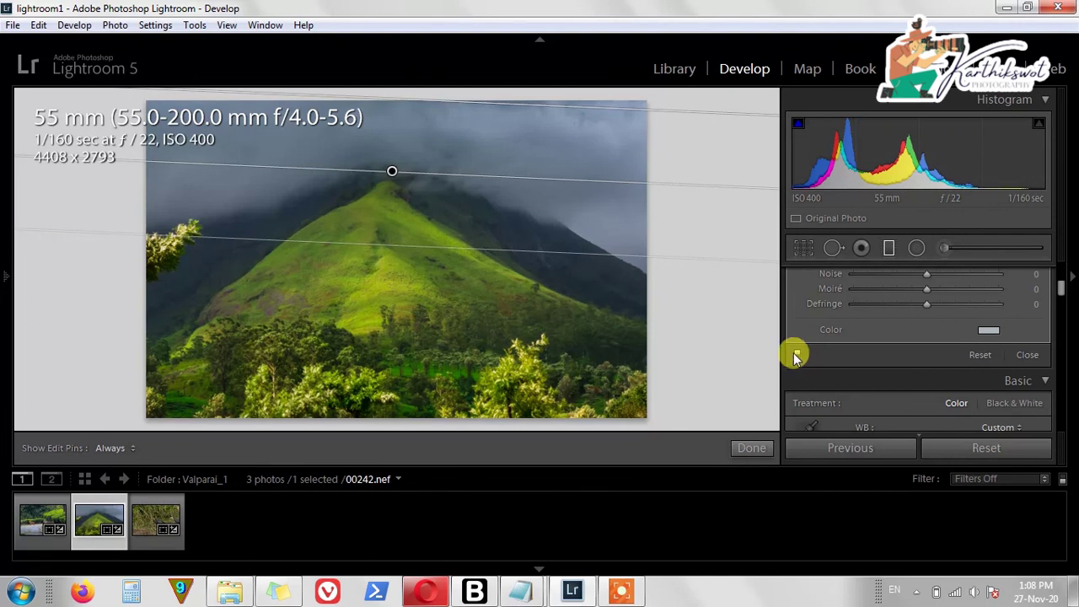
{"action": "left_click", "coordinate": [748, 450]}
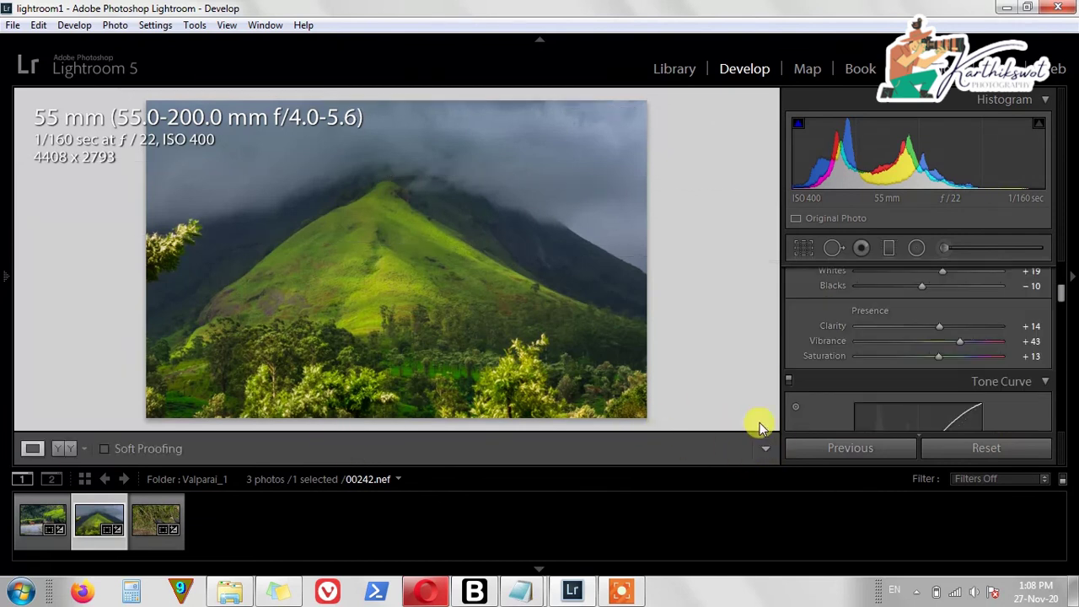
View the finished mountain photo full screen and compare it side by side with its original.
{"action": "left_click", "coordinate": [32, 451]}
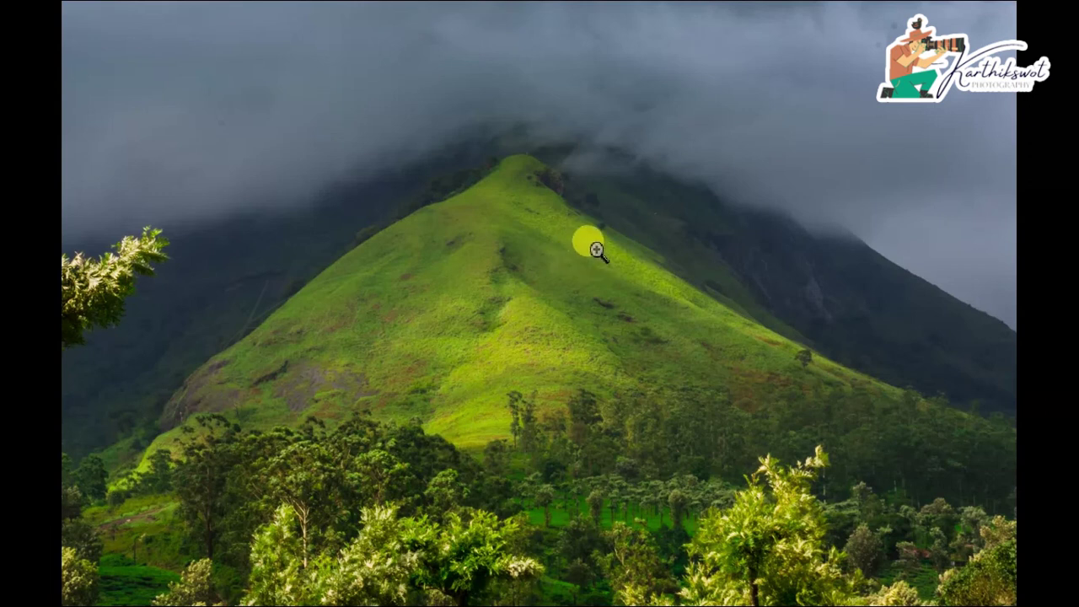
{"action": "key", "text": "Escape"}
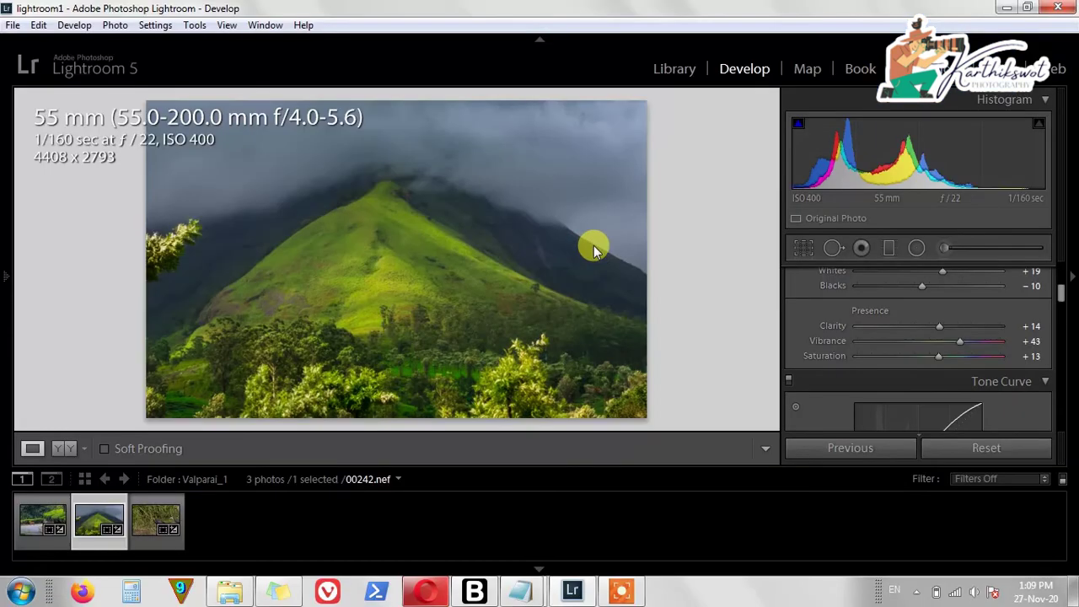
{"action": "left_click", "coordinate": [62, 448]}
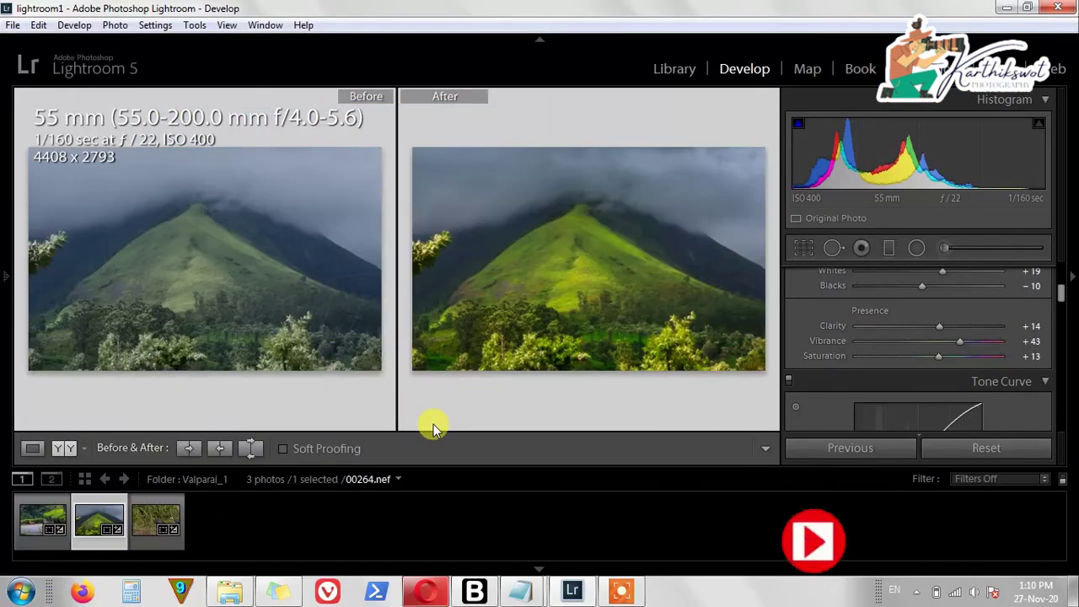
Compare the wild dog photo's before and after versions up close, and return to the mountain photo's before and after comparison.
{"action": "left_click", "coordinate": [34, 527]}
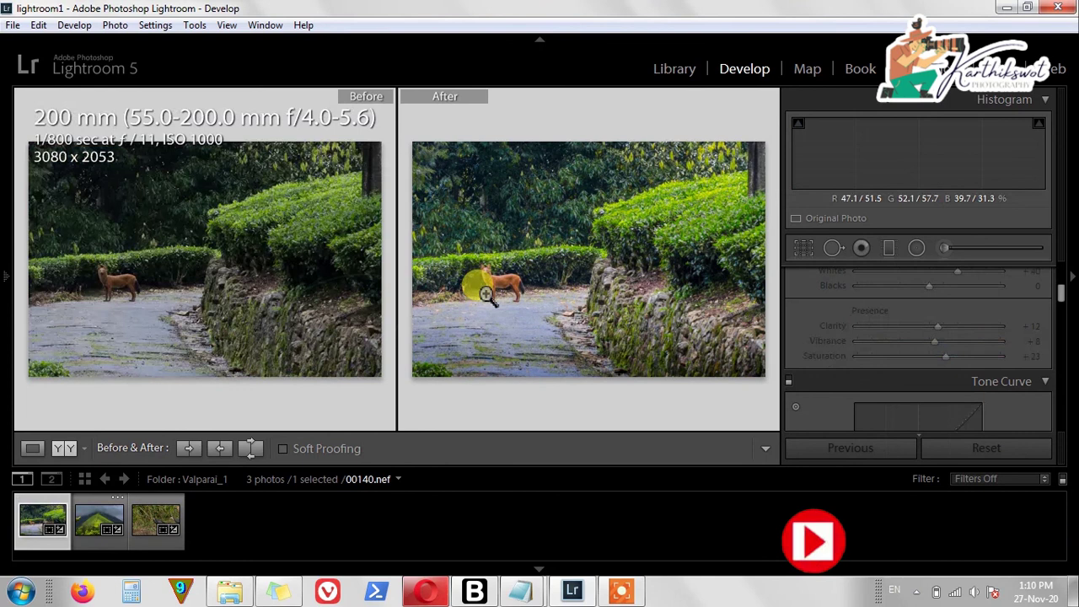
{"action": "left_click", "coordinate": [538, 313]}
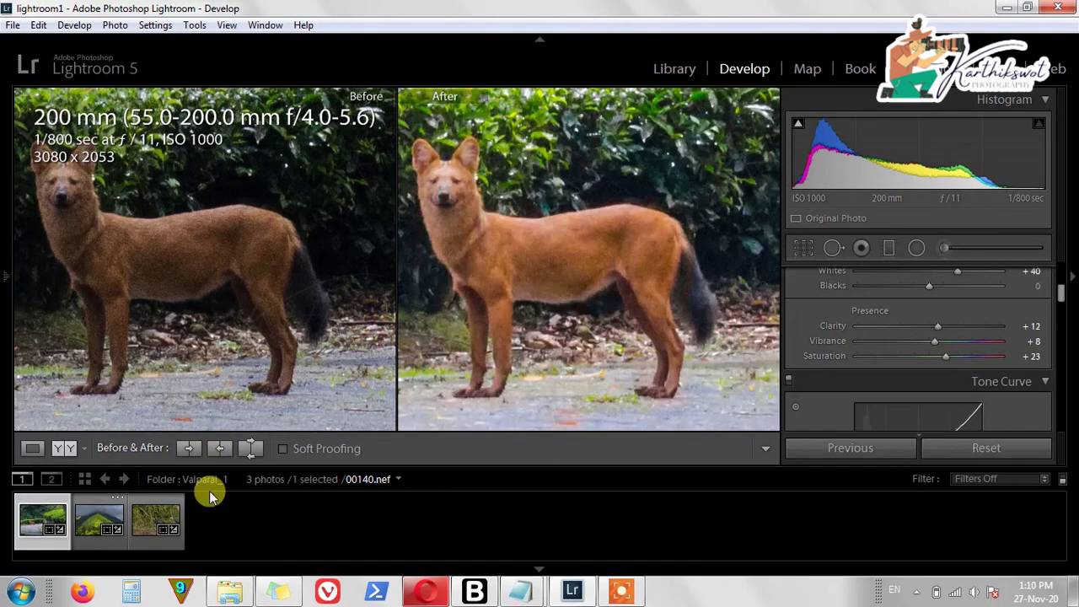
{"action": "left_click", "coordinate": [97, 527]}
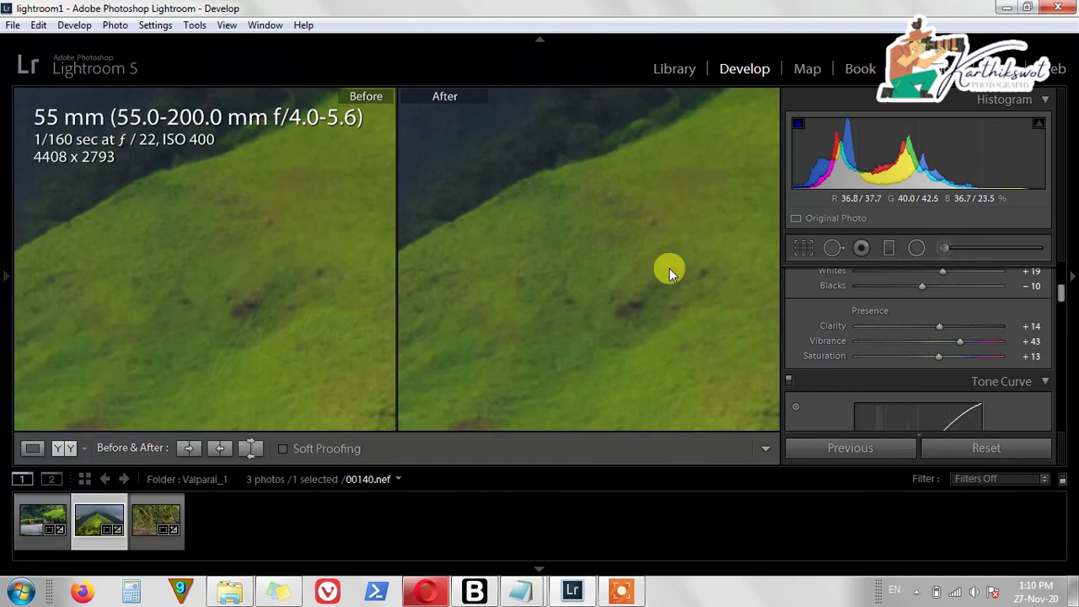
{"action": "left_click", "coordinate": [33, 452]}
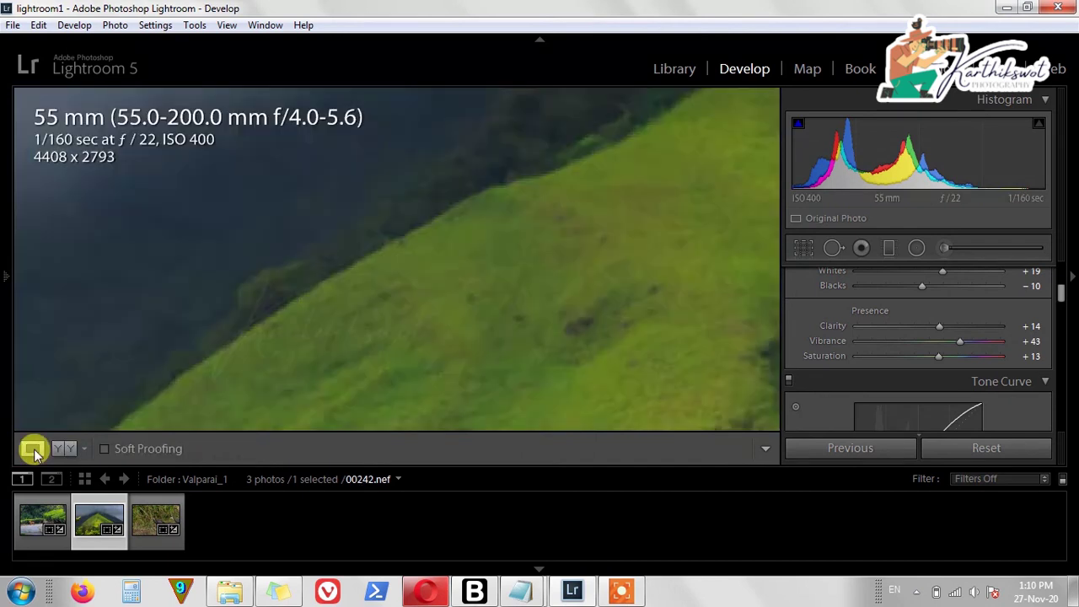
{"action": "left_click", "coordinate": [5, 277]}
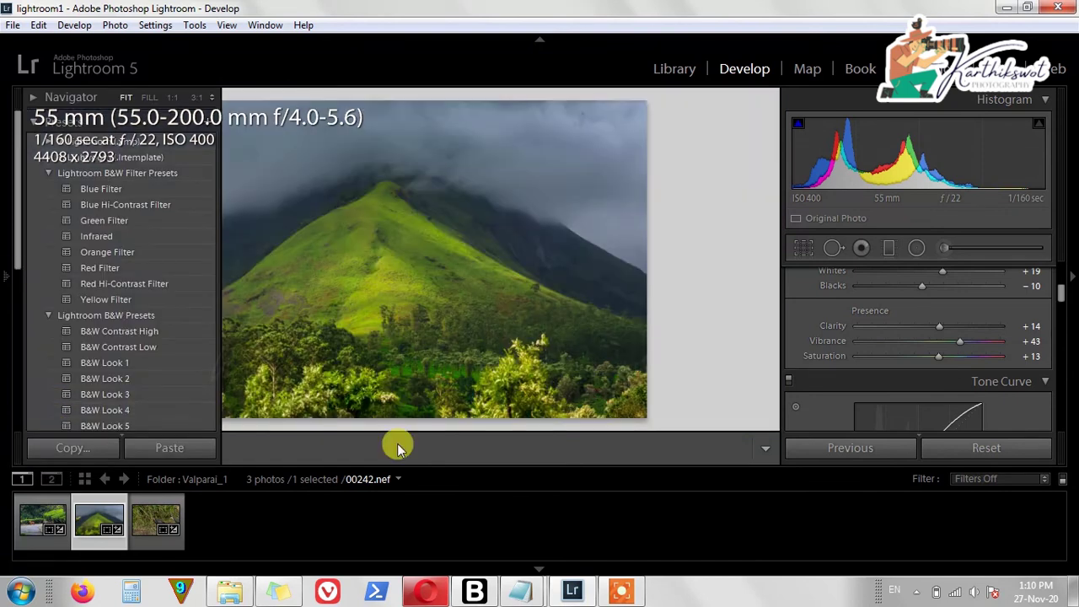
{"action": "left_click", "coordinate": [61, 449]}
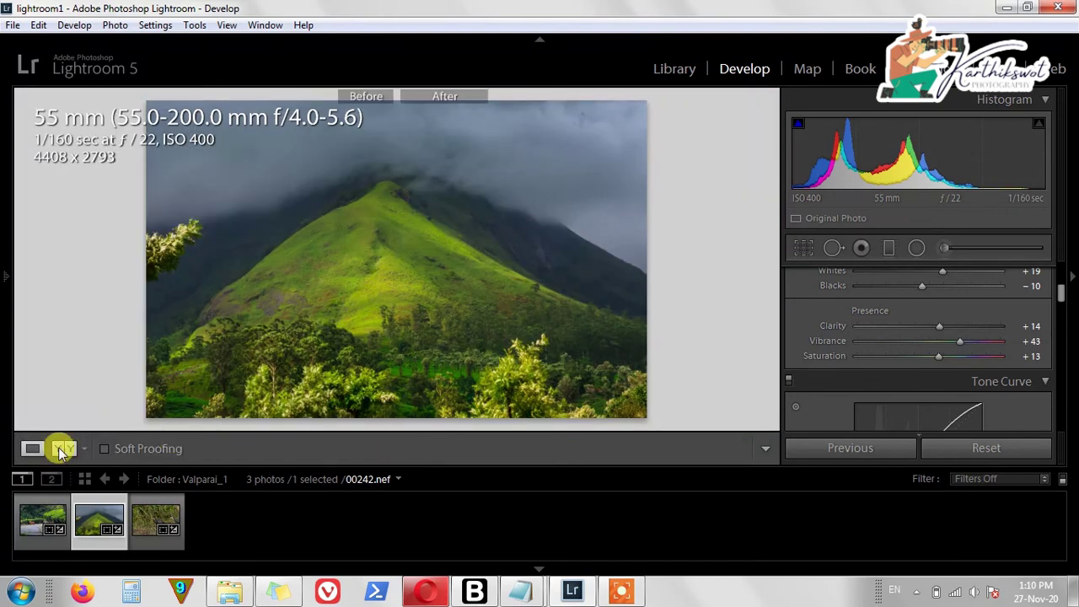